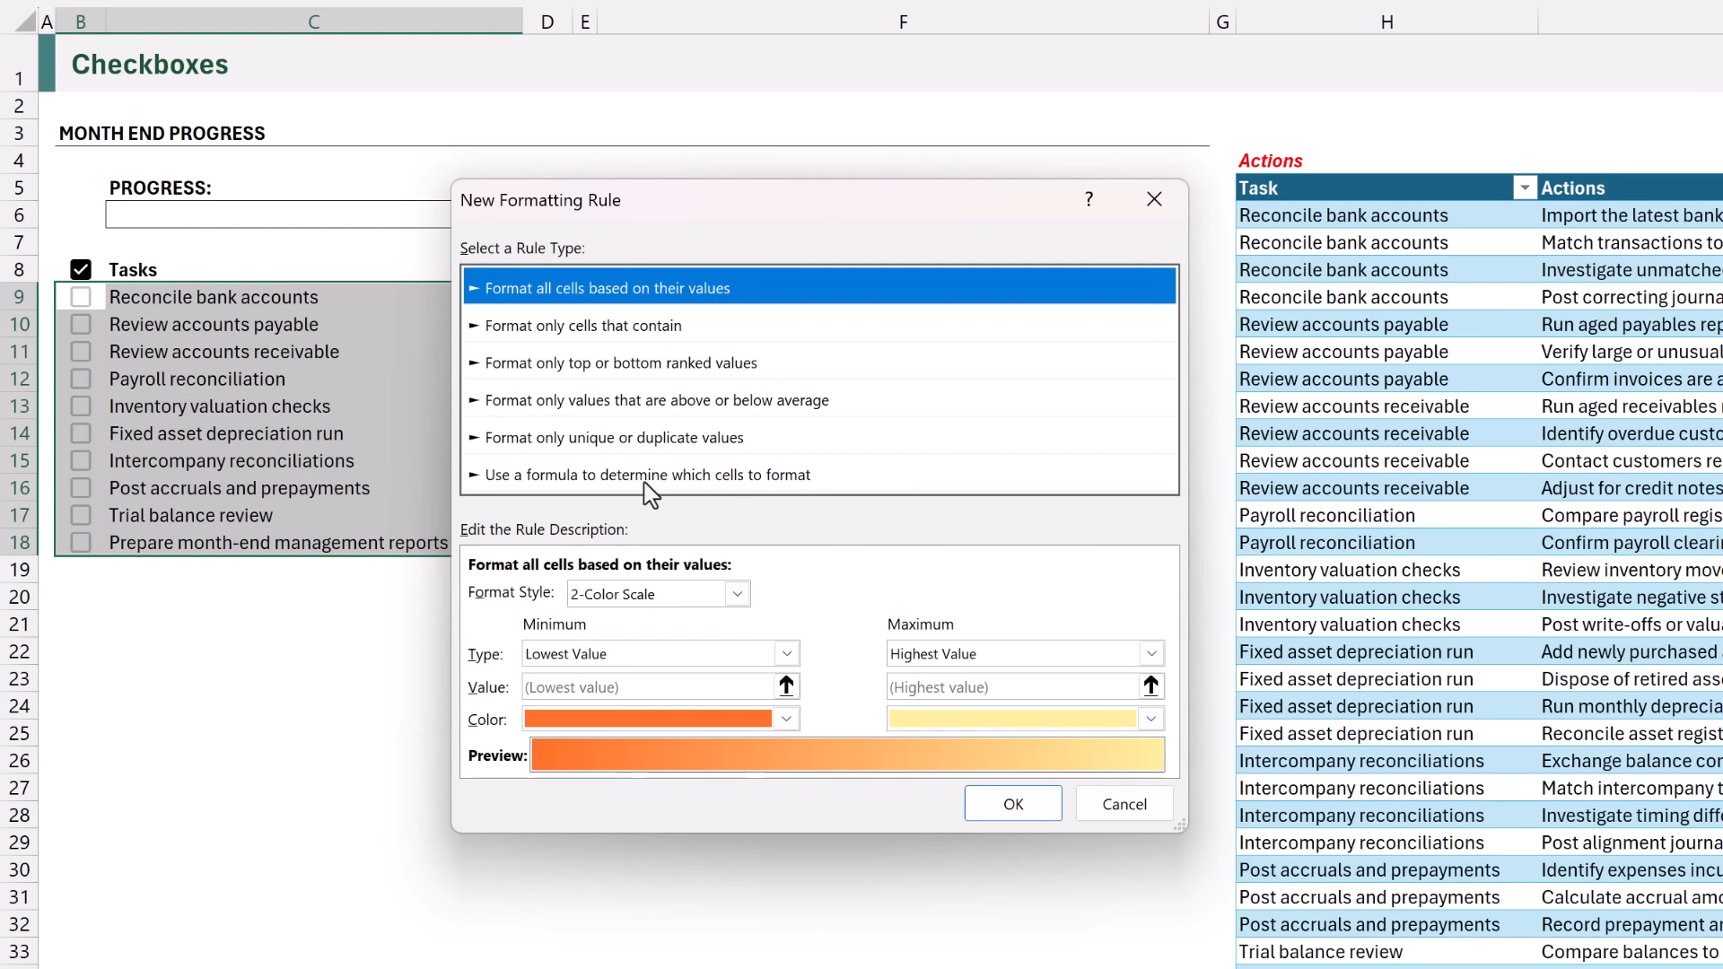
# Base the new formatting rule for the task list on the formula =$B9.
pyautogui.click(478, 480)
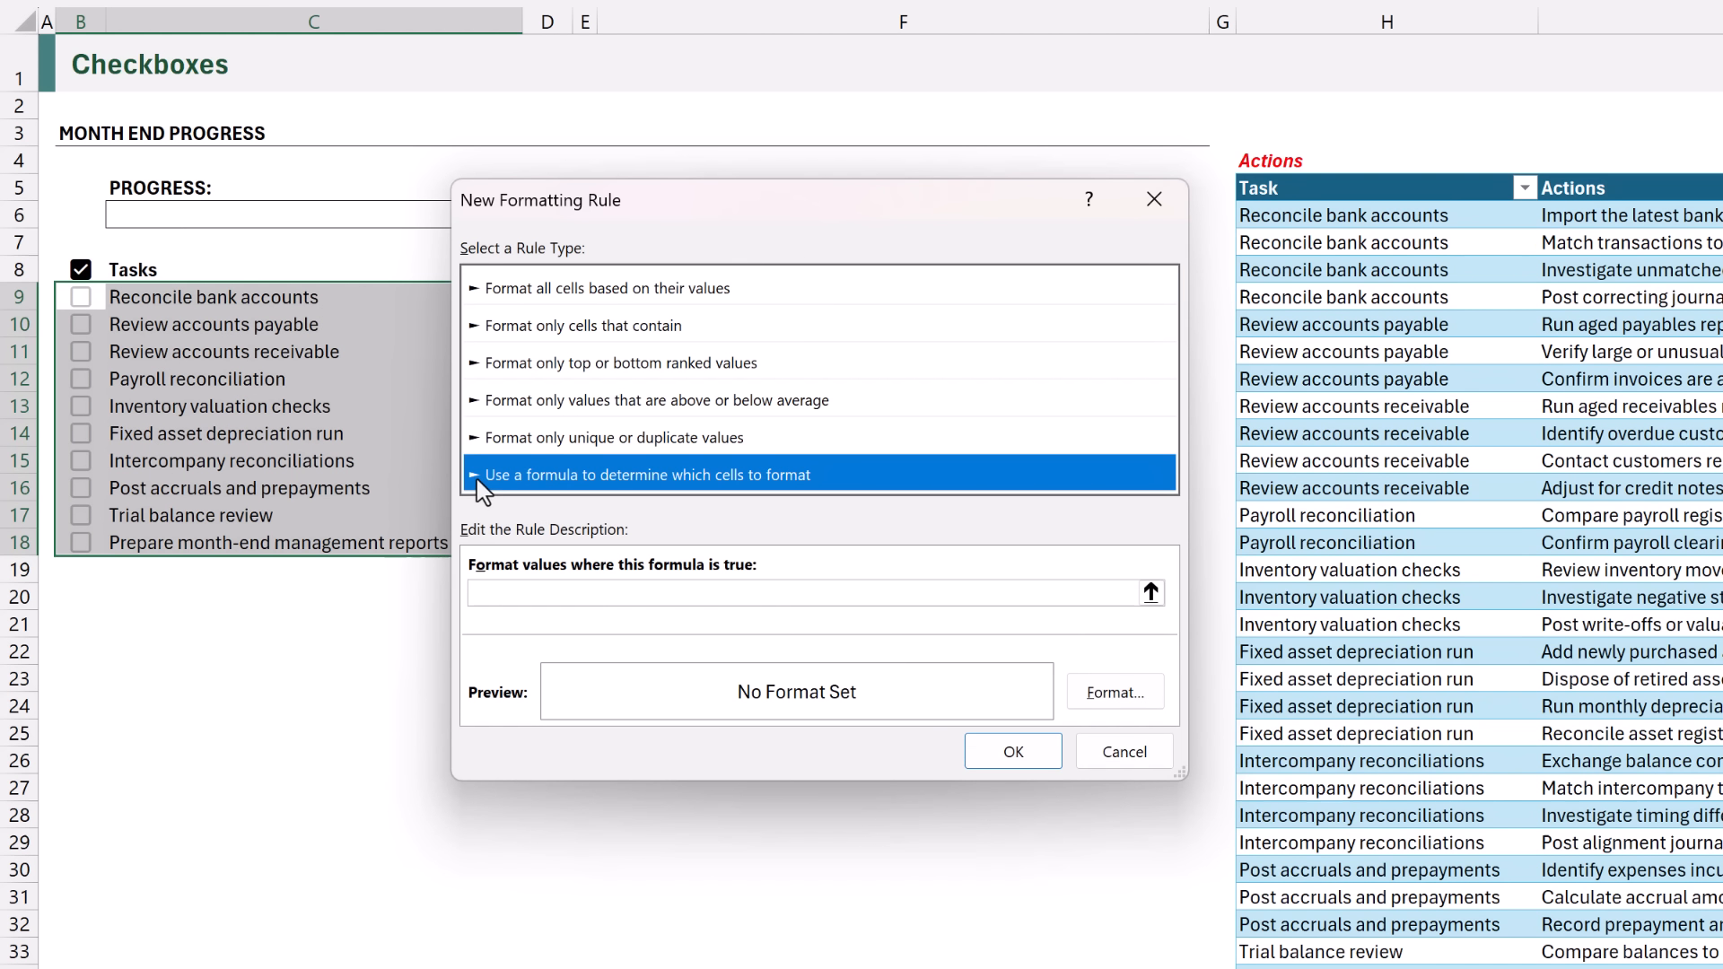
pyautogui.click(489, 592)
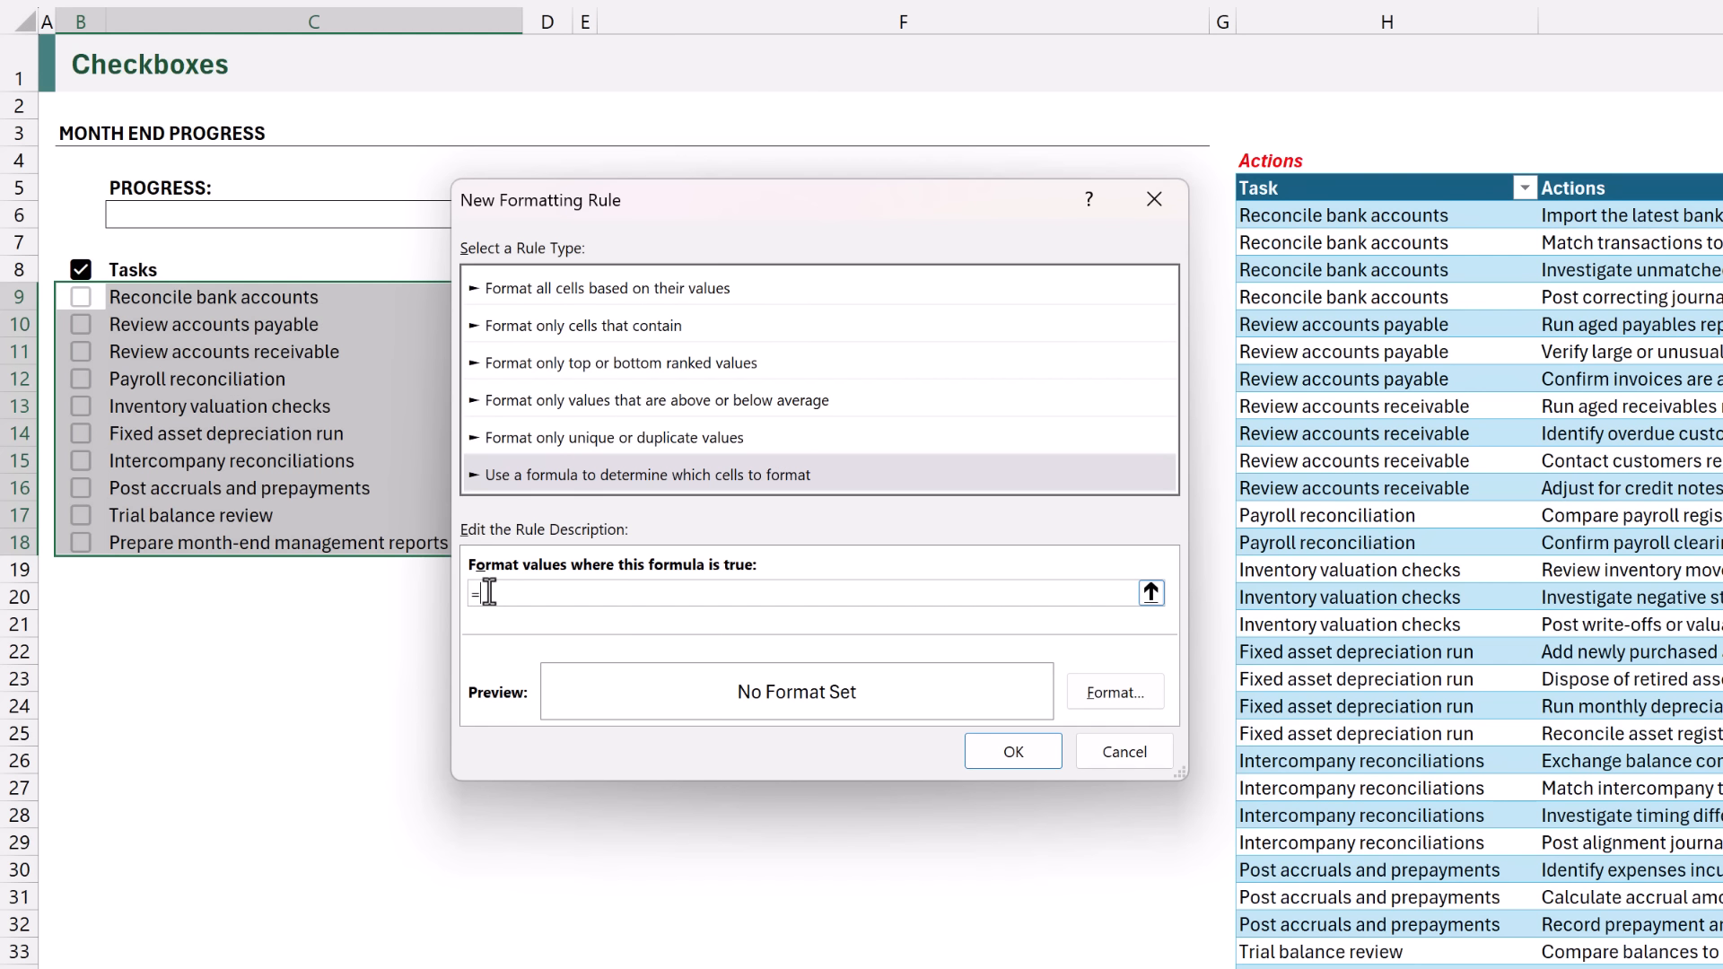
pyautogui.click(92, 294)
pyautogui.press('F4')
pyautogui.press('F4')
# Give the rule a bold, light green theme-coloured font and apply it to the task list.
pyautogui.click(1094, 708)
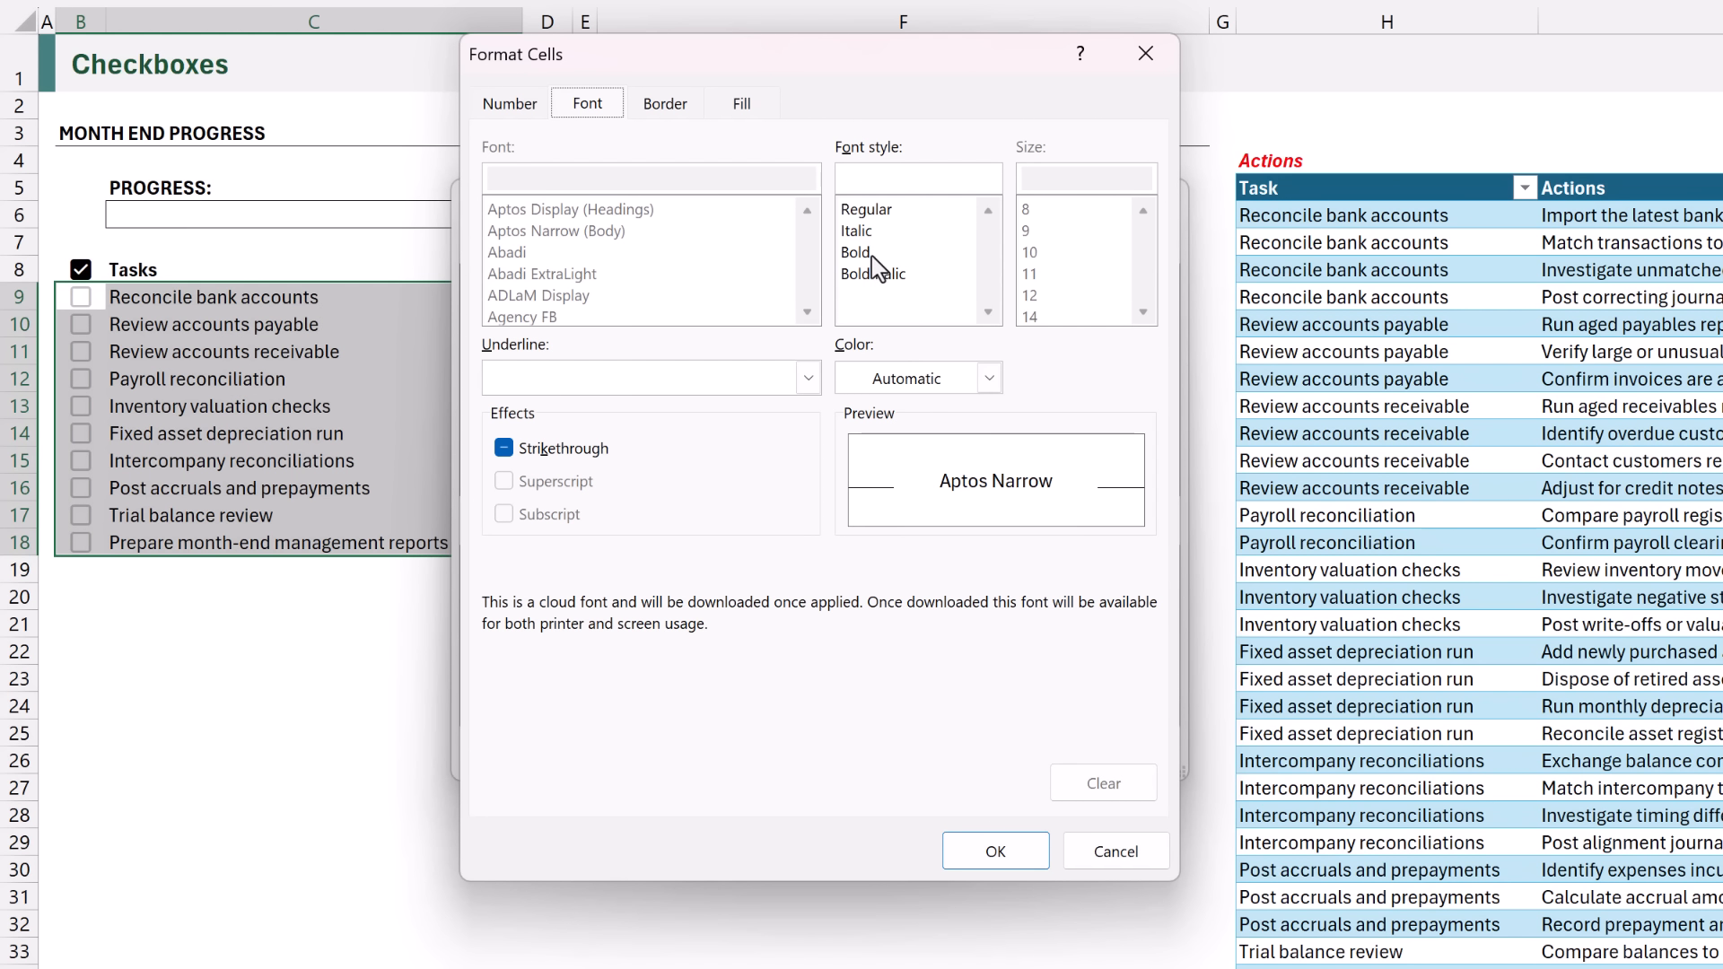
pyautogui.click(867, 255)
pyautogui.click(989, 378)
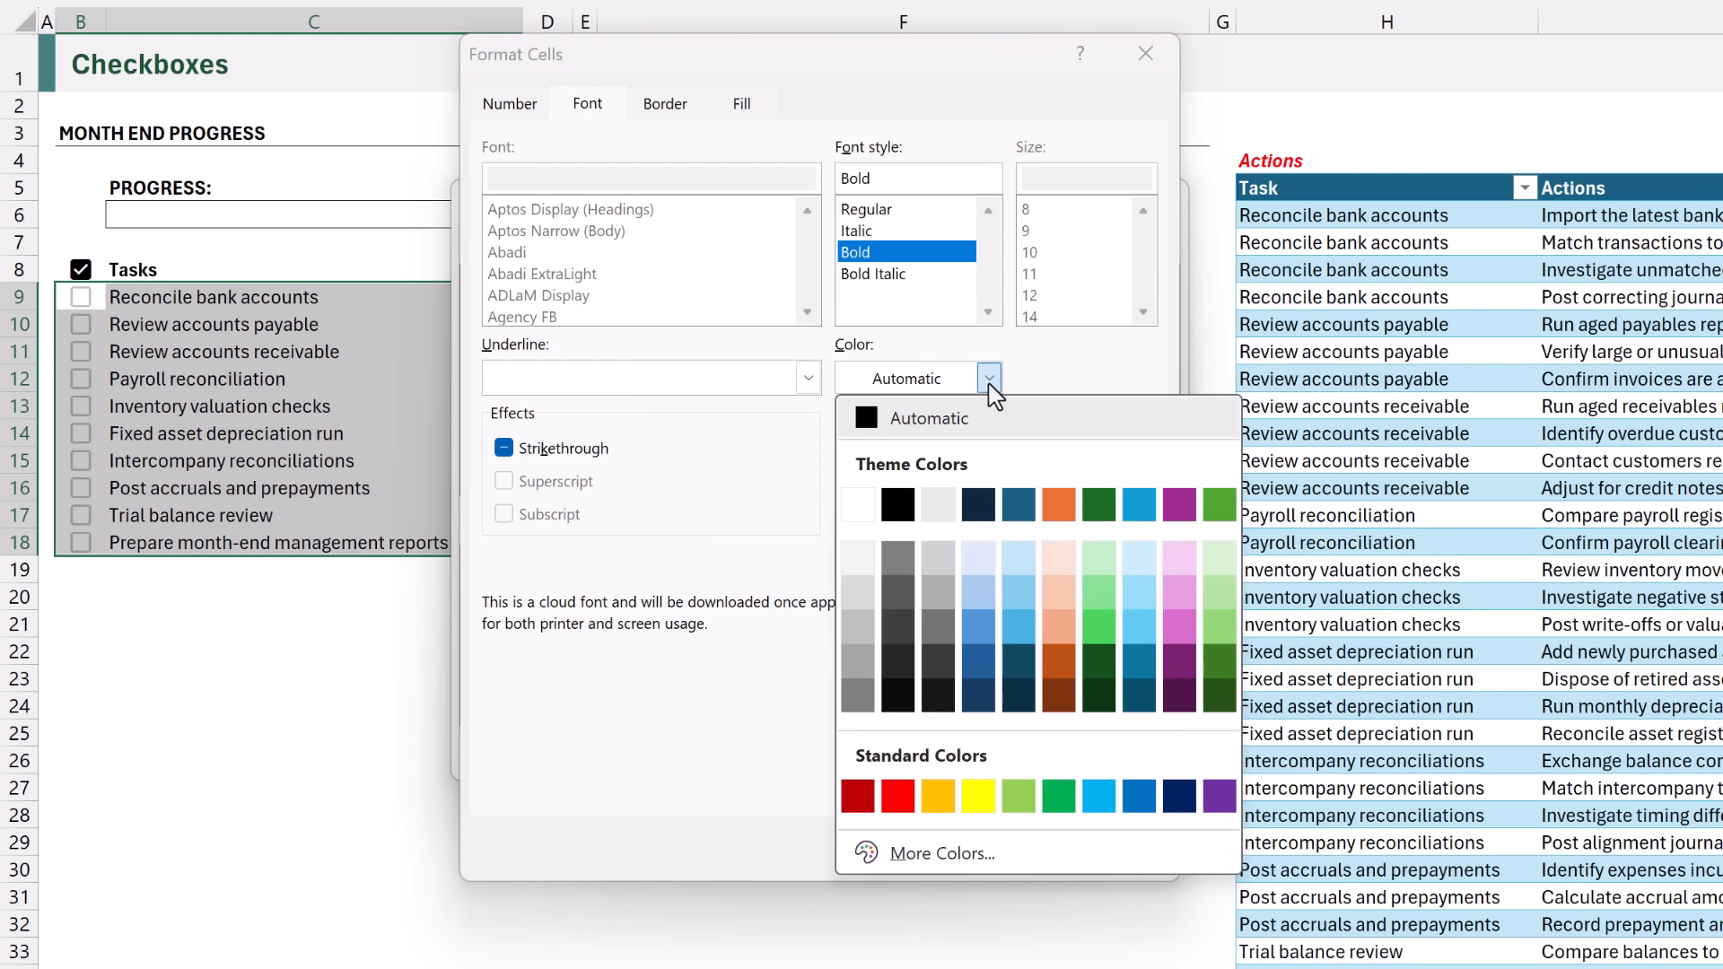
pyautogui.click(1219, 505)
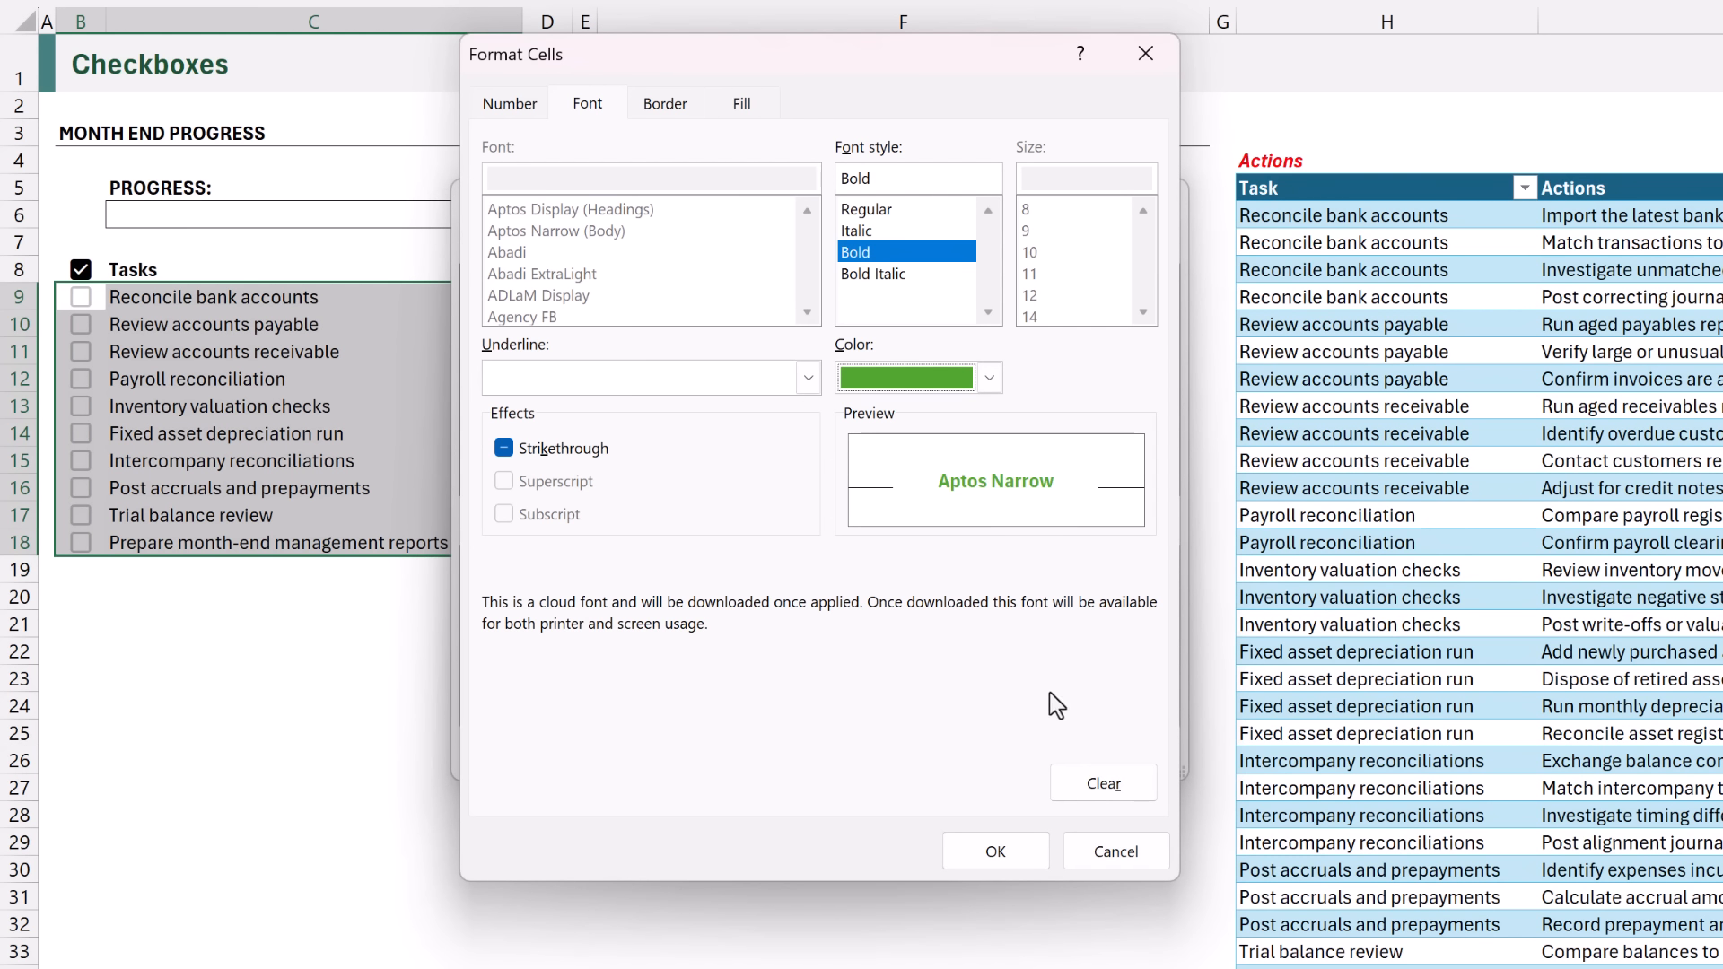
pyautogui.click(998, 856)
pyautogui.click(1013, 753)
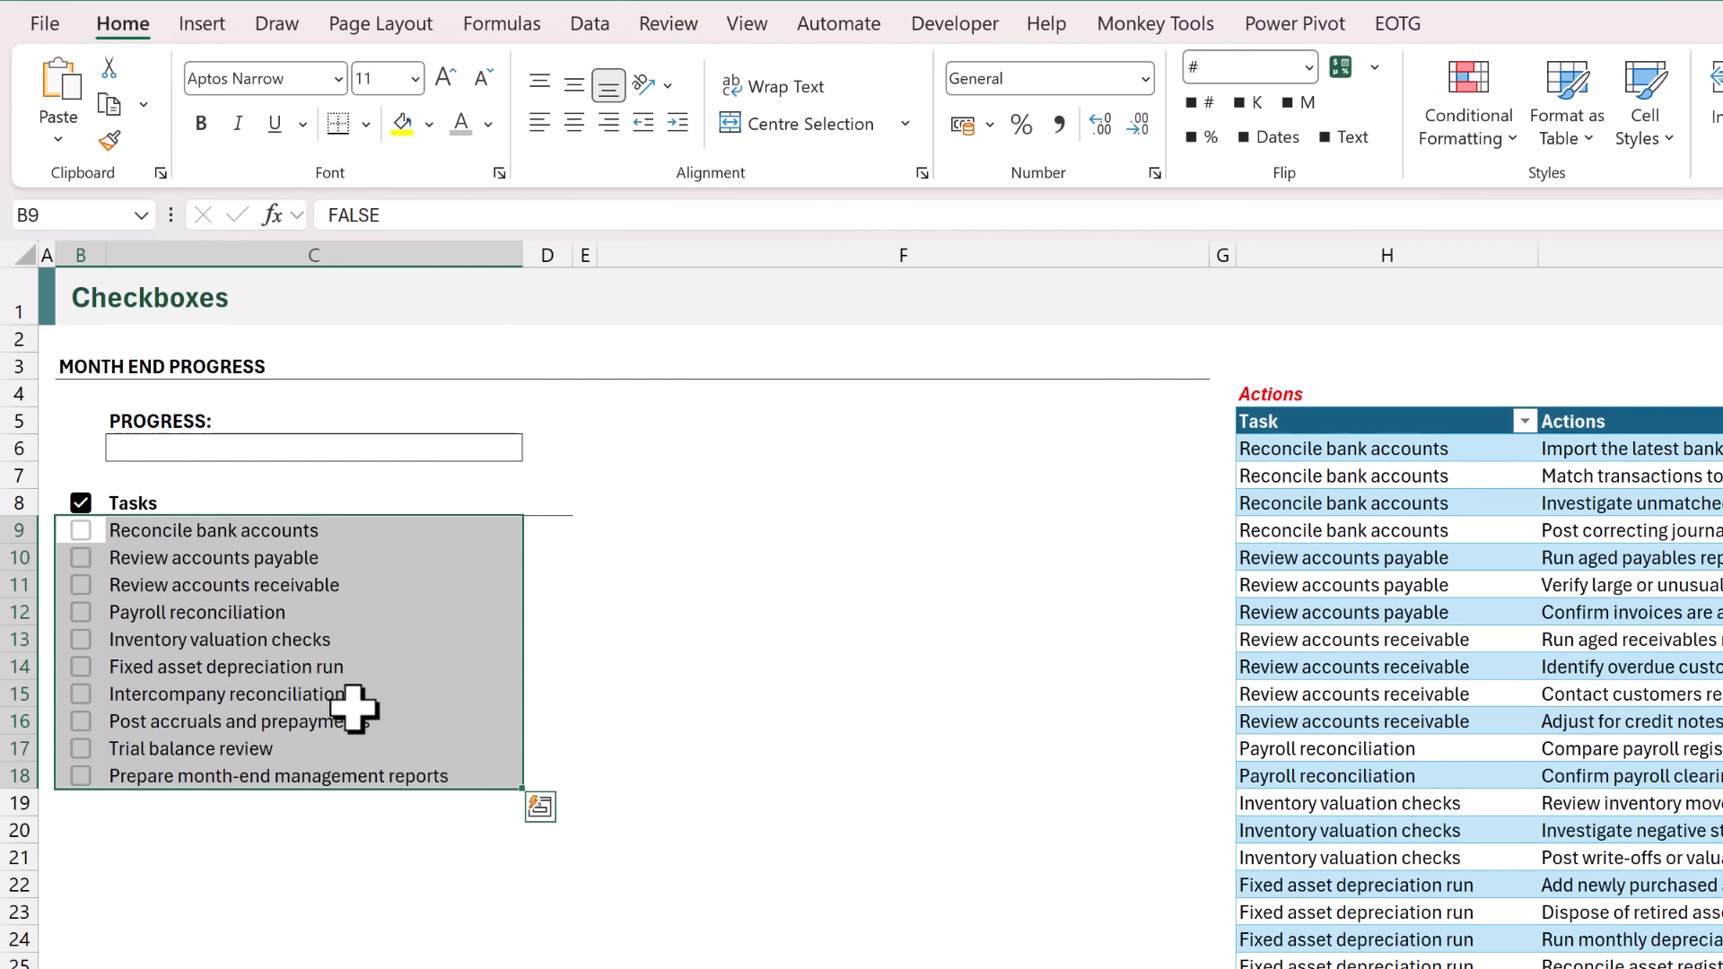
# Tick the checkboxes for Review accounts receivable and Fixed asset depreciation run.
pyautogui.click(82, 585)
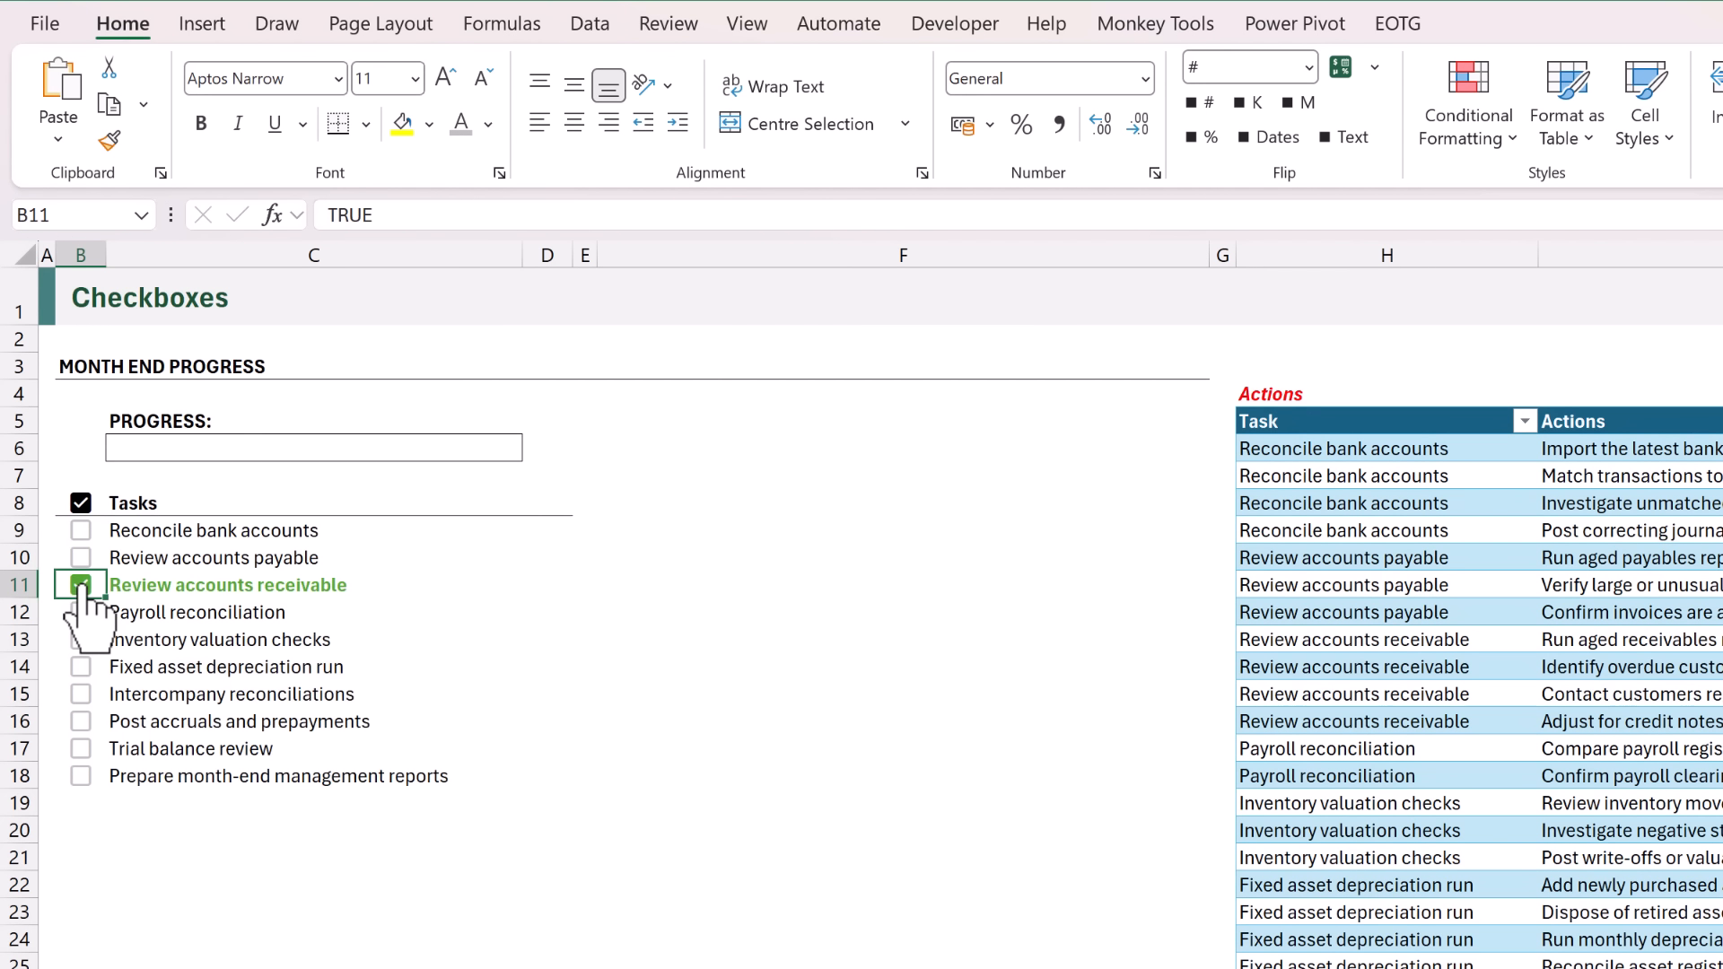
pyautogui.click(81, 667)
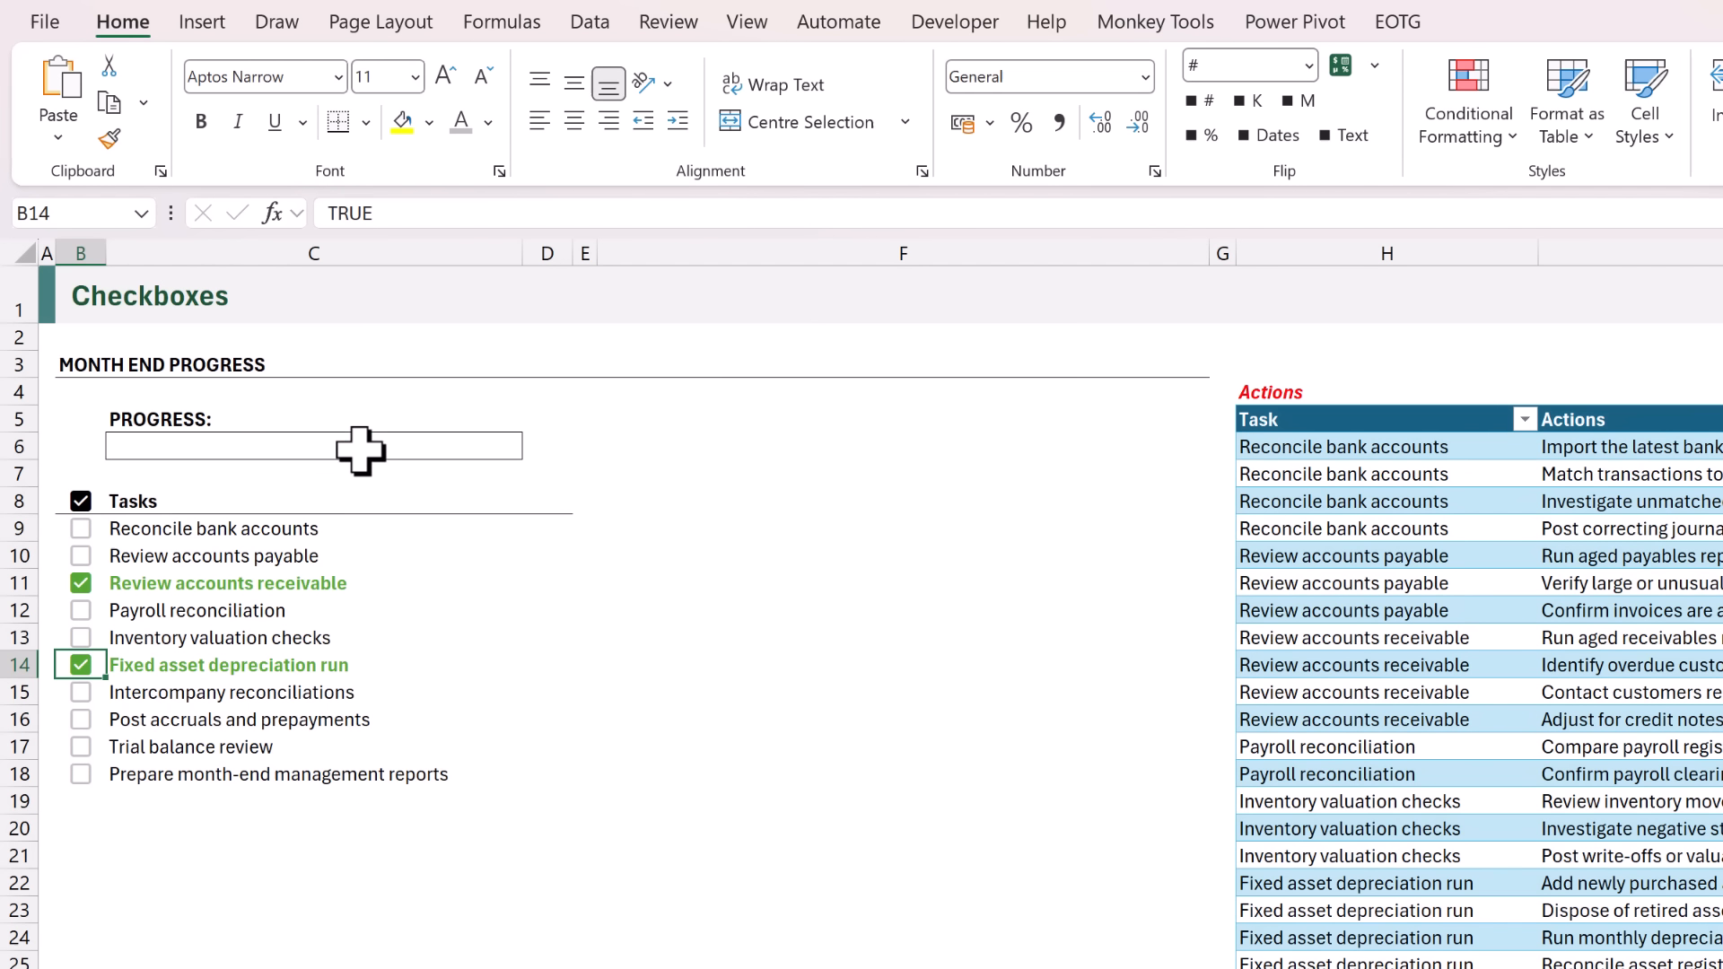
# Enter the formula =SUM(--B9:B18) in the progress cell C6 to count the ticked tasks.
pyautogui.click(360, 451)
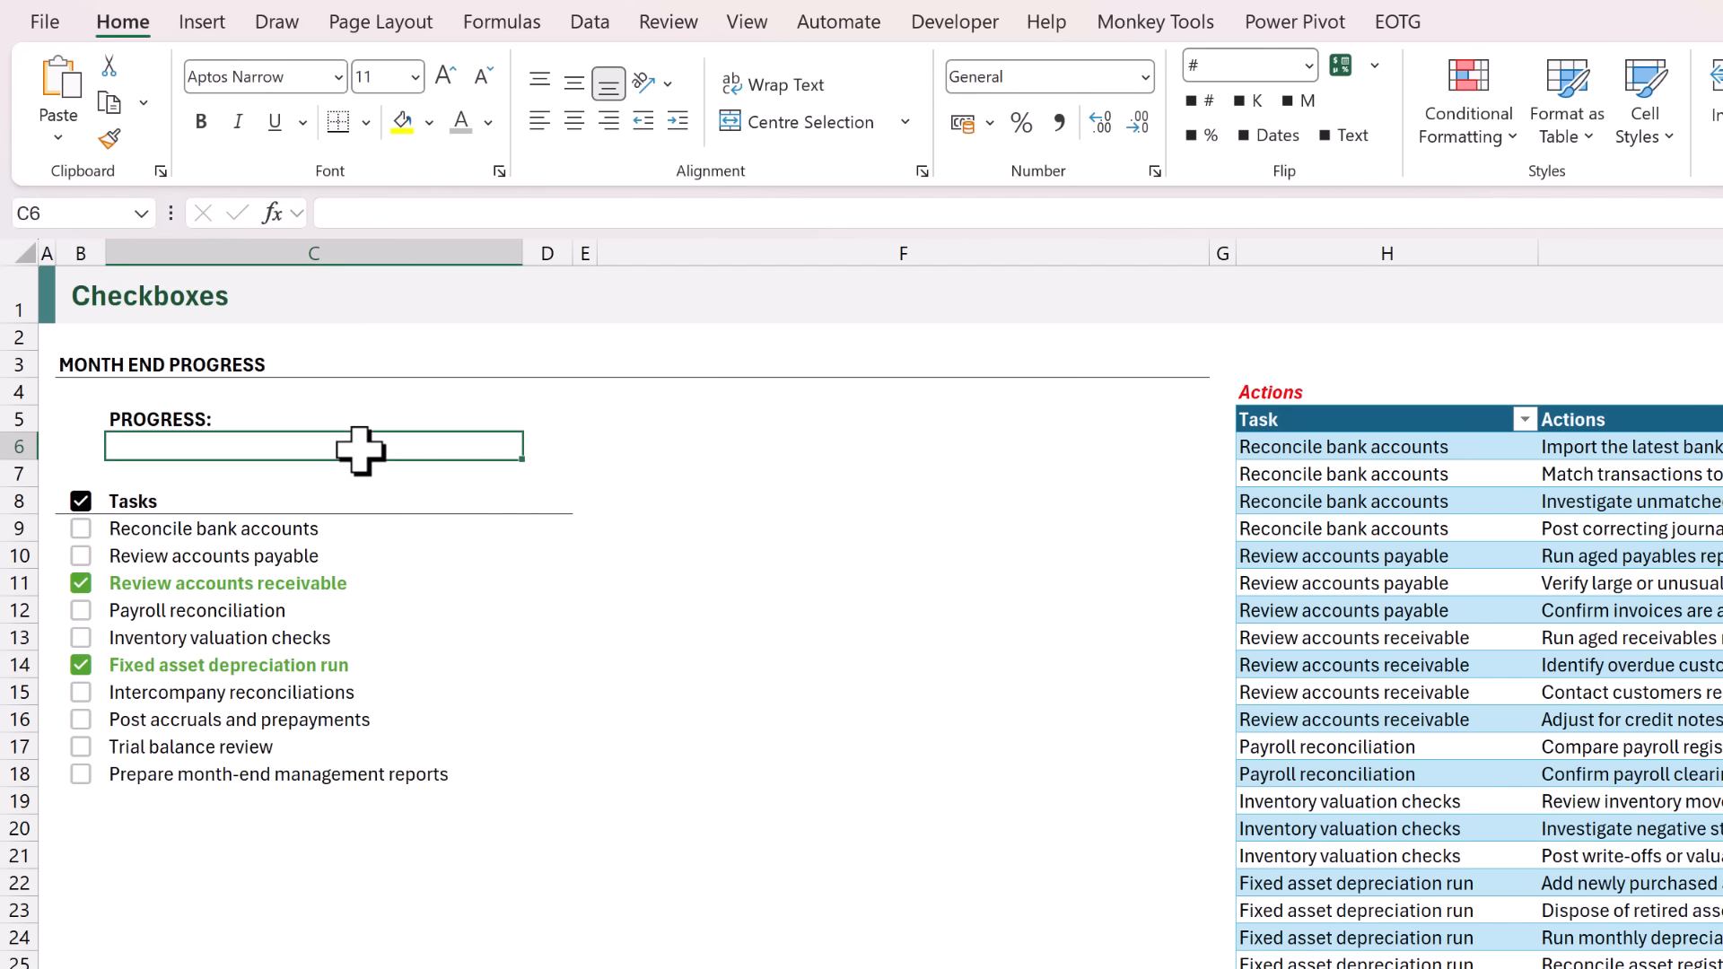
pyautogui.write('=')
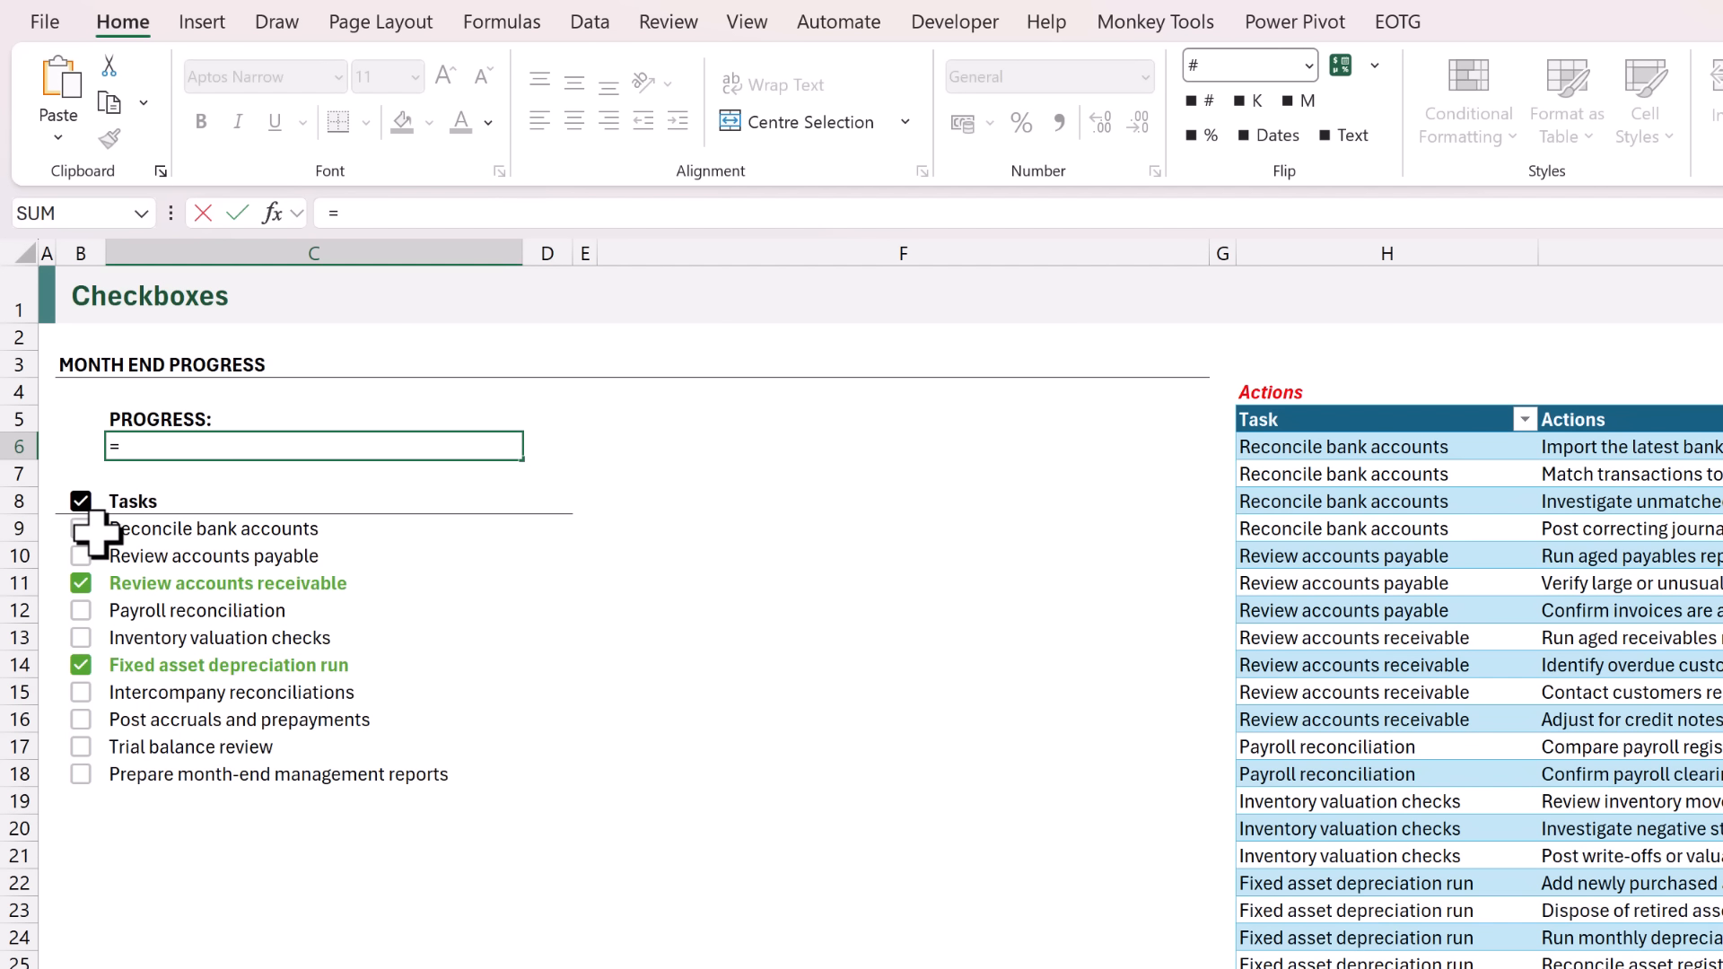
pyautogui.moveTo(90, 531); pyautogui.dragTo(84, 769)
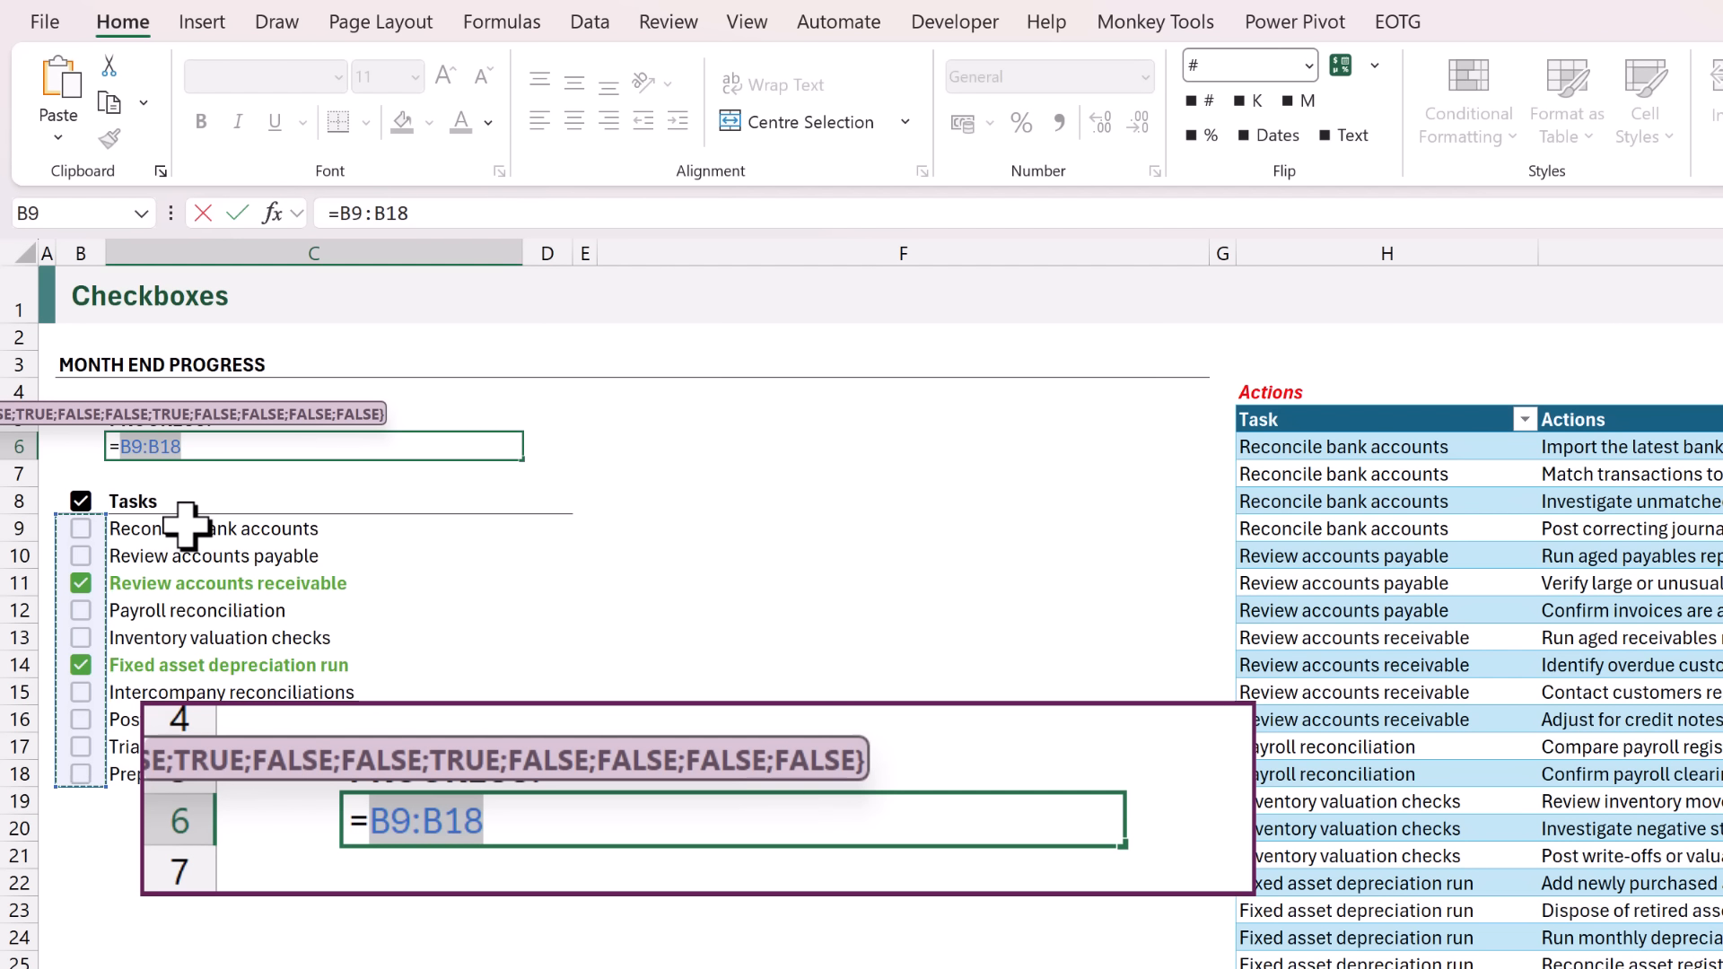
pyautogui.click(122, 446)
pyautogui.write('--')
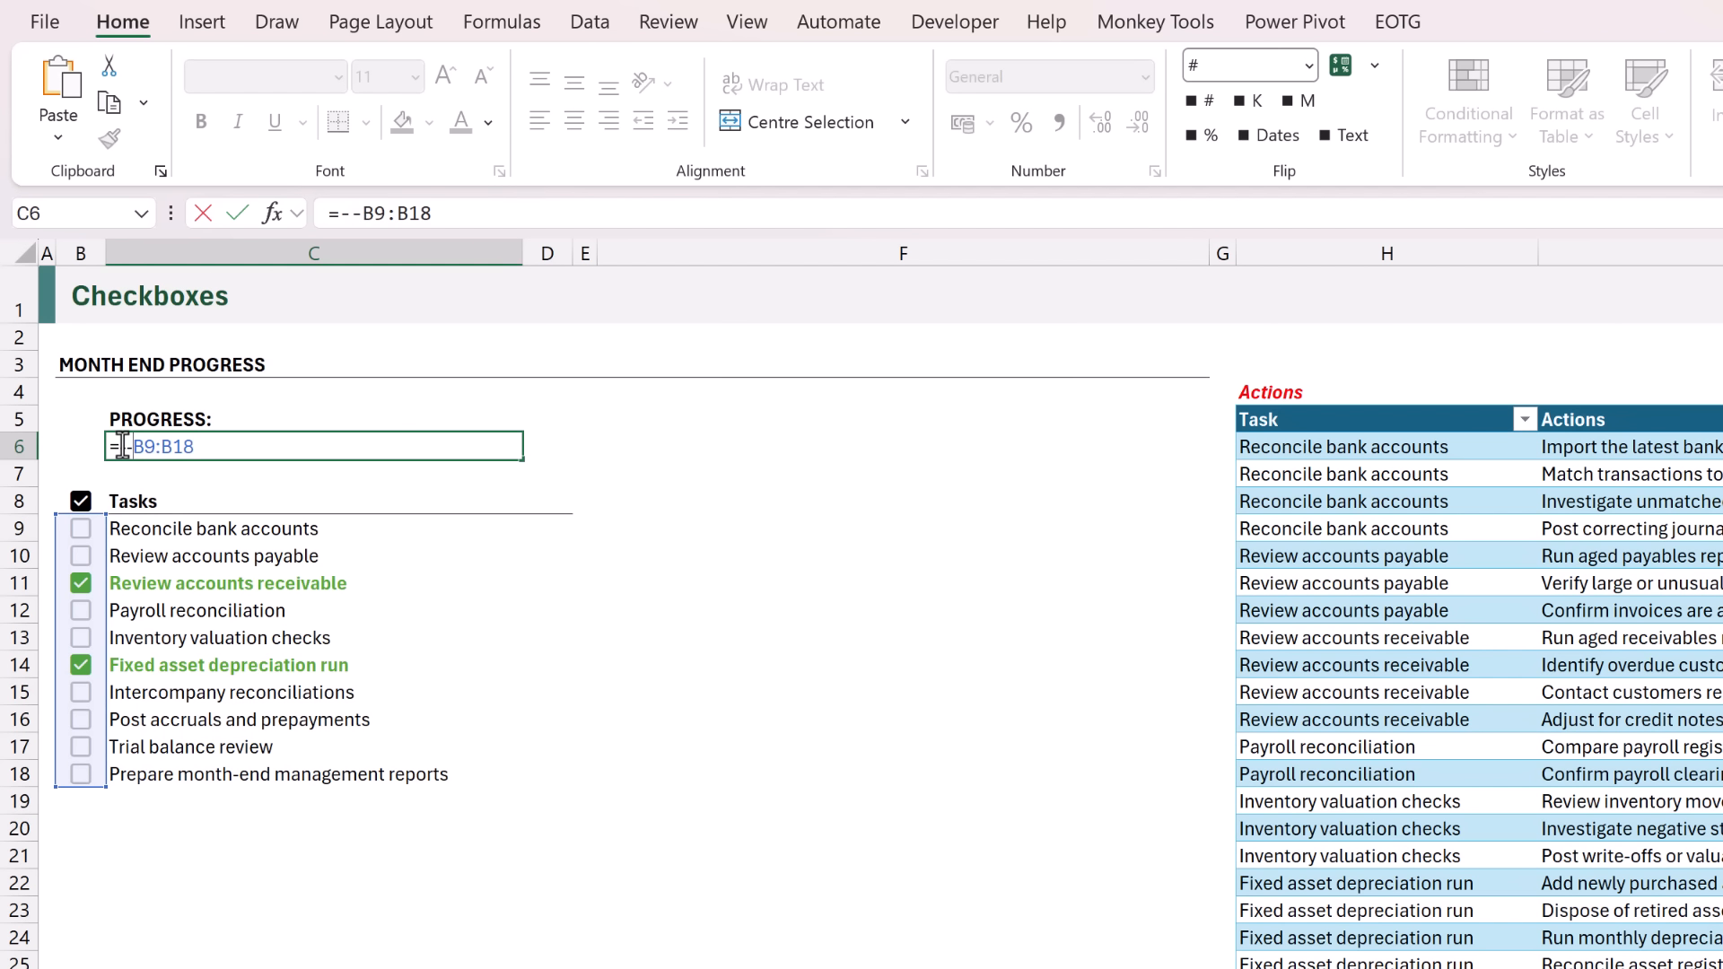
pyautogui.moveTo(132, 446); pyautogui.dragTo(195, 446)
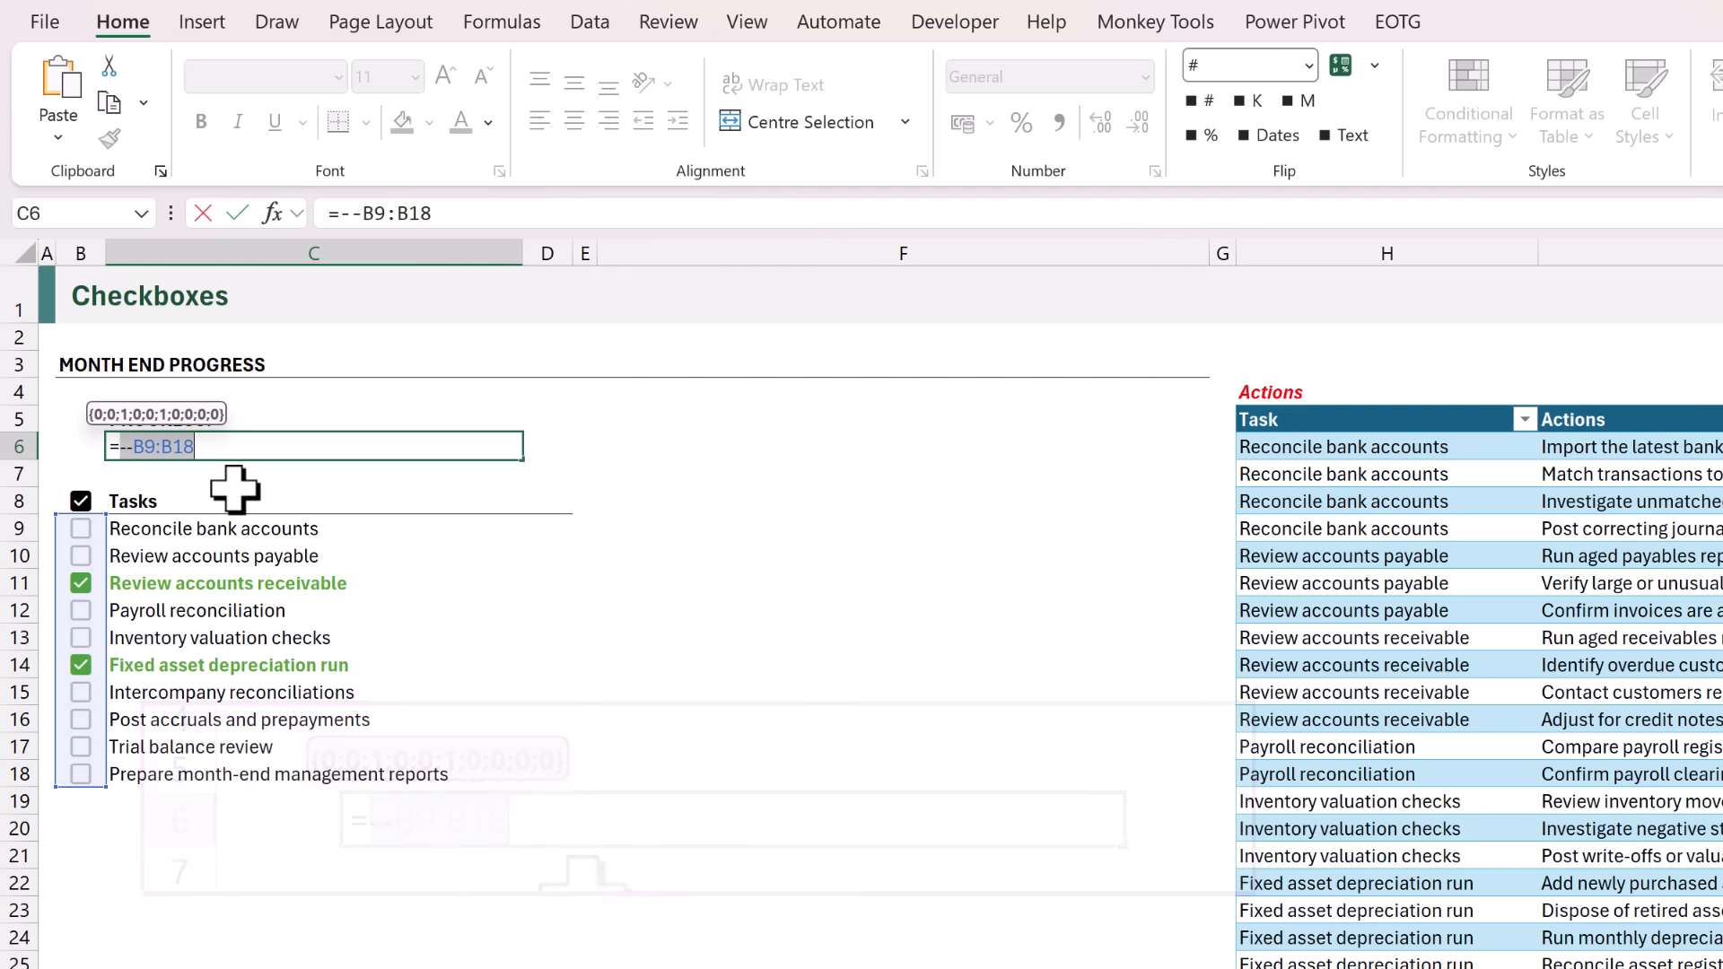
pyautogui.click(184, 452)
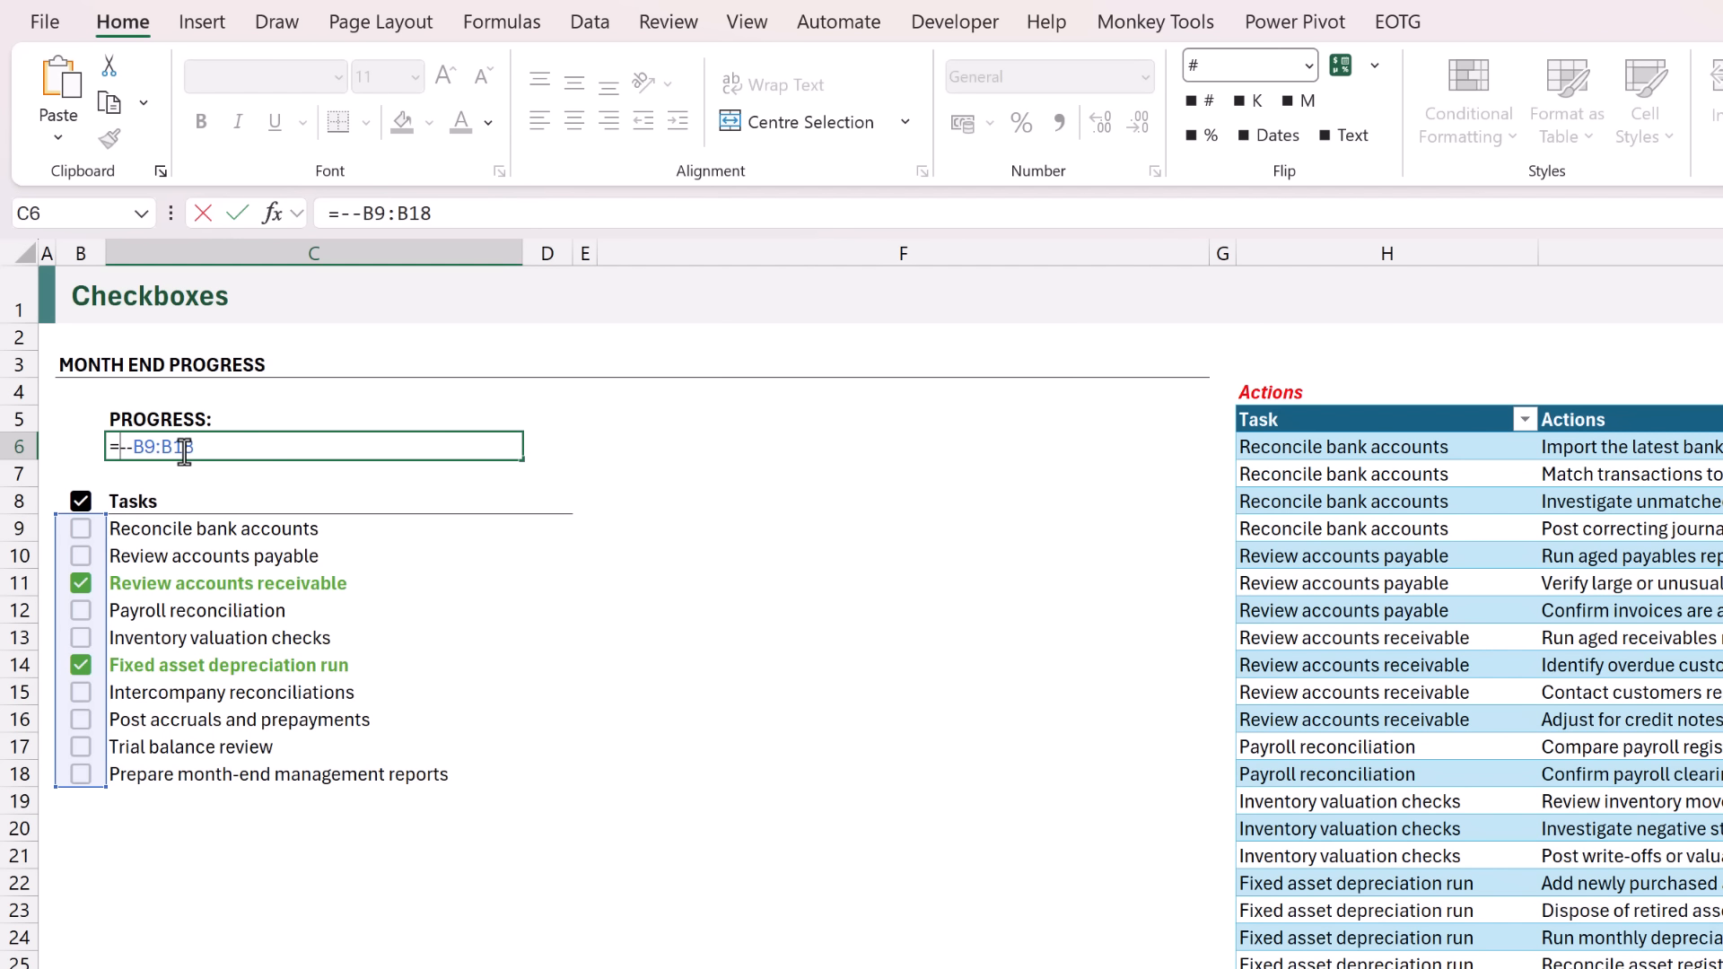
pyautogui.write('SUM(')
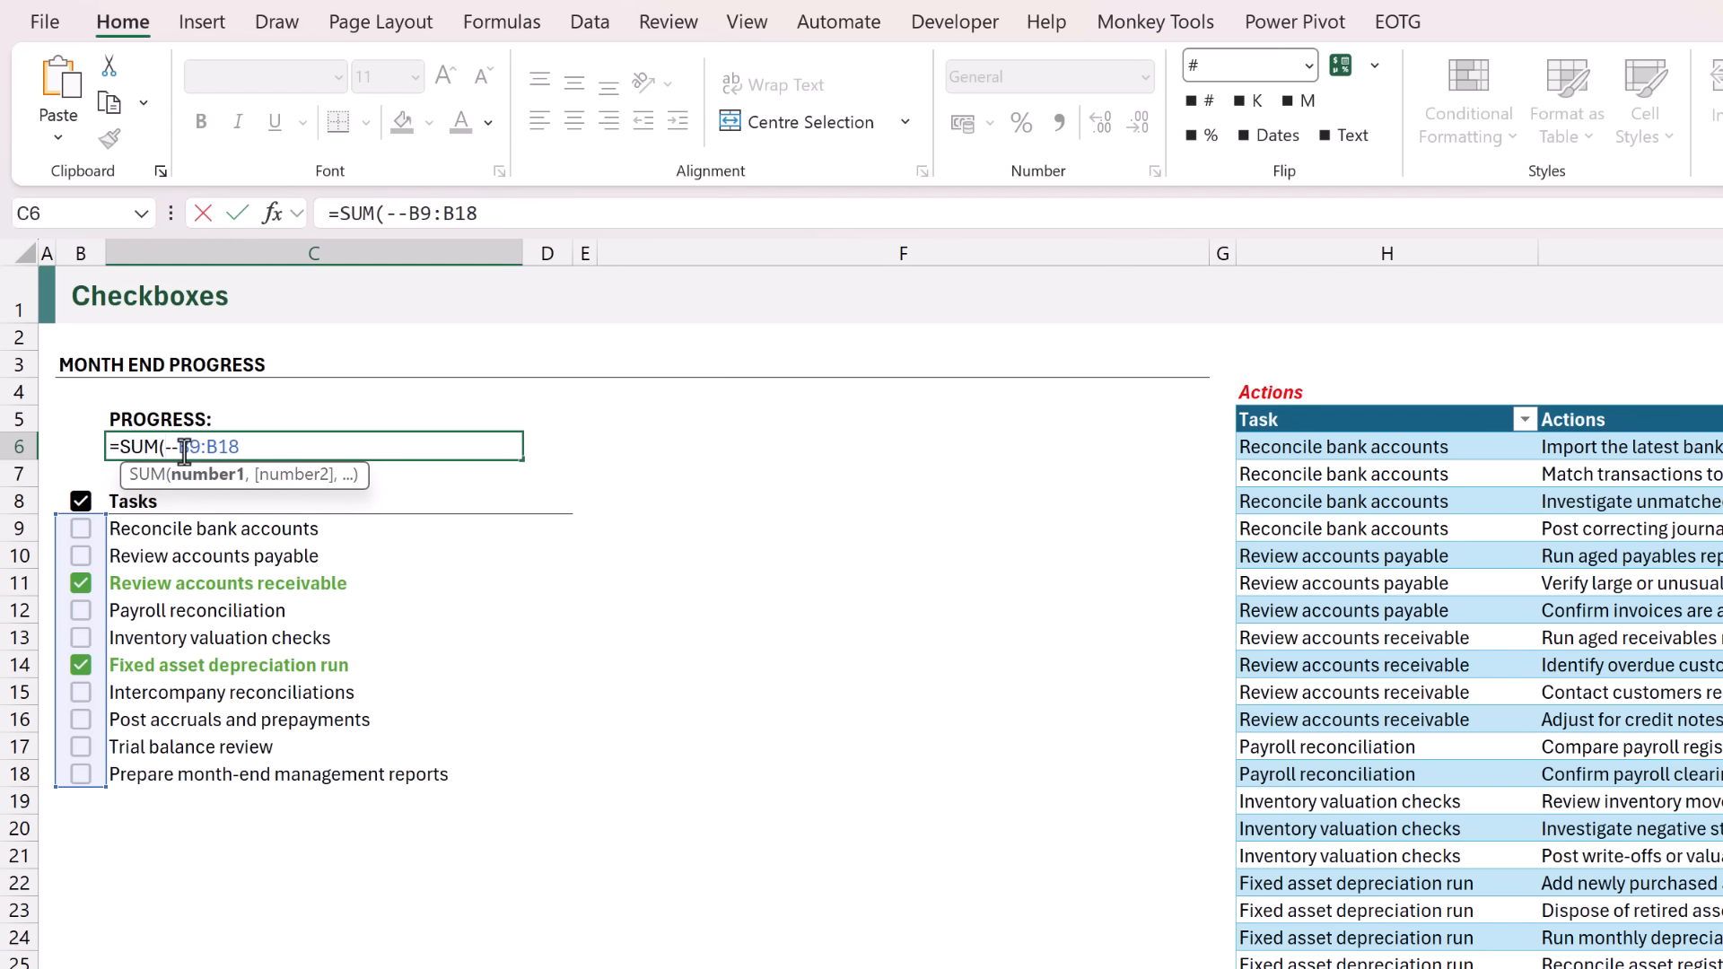
pyautogui.click(259, 441)
pyautogui.write(')')
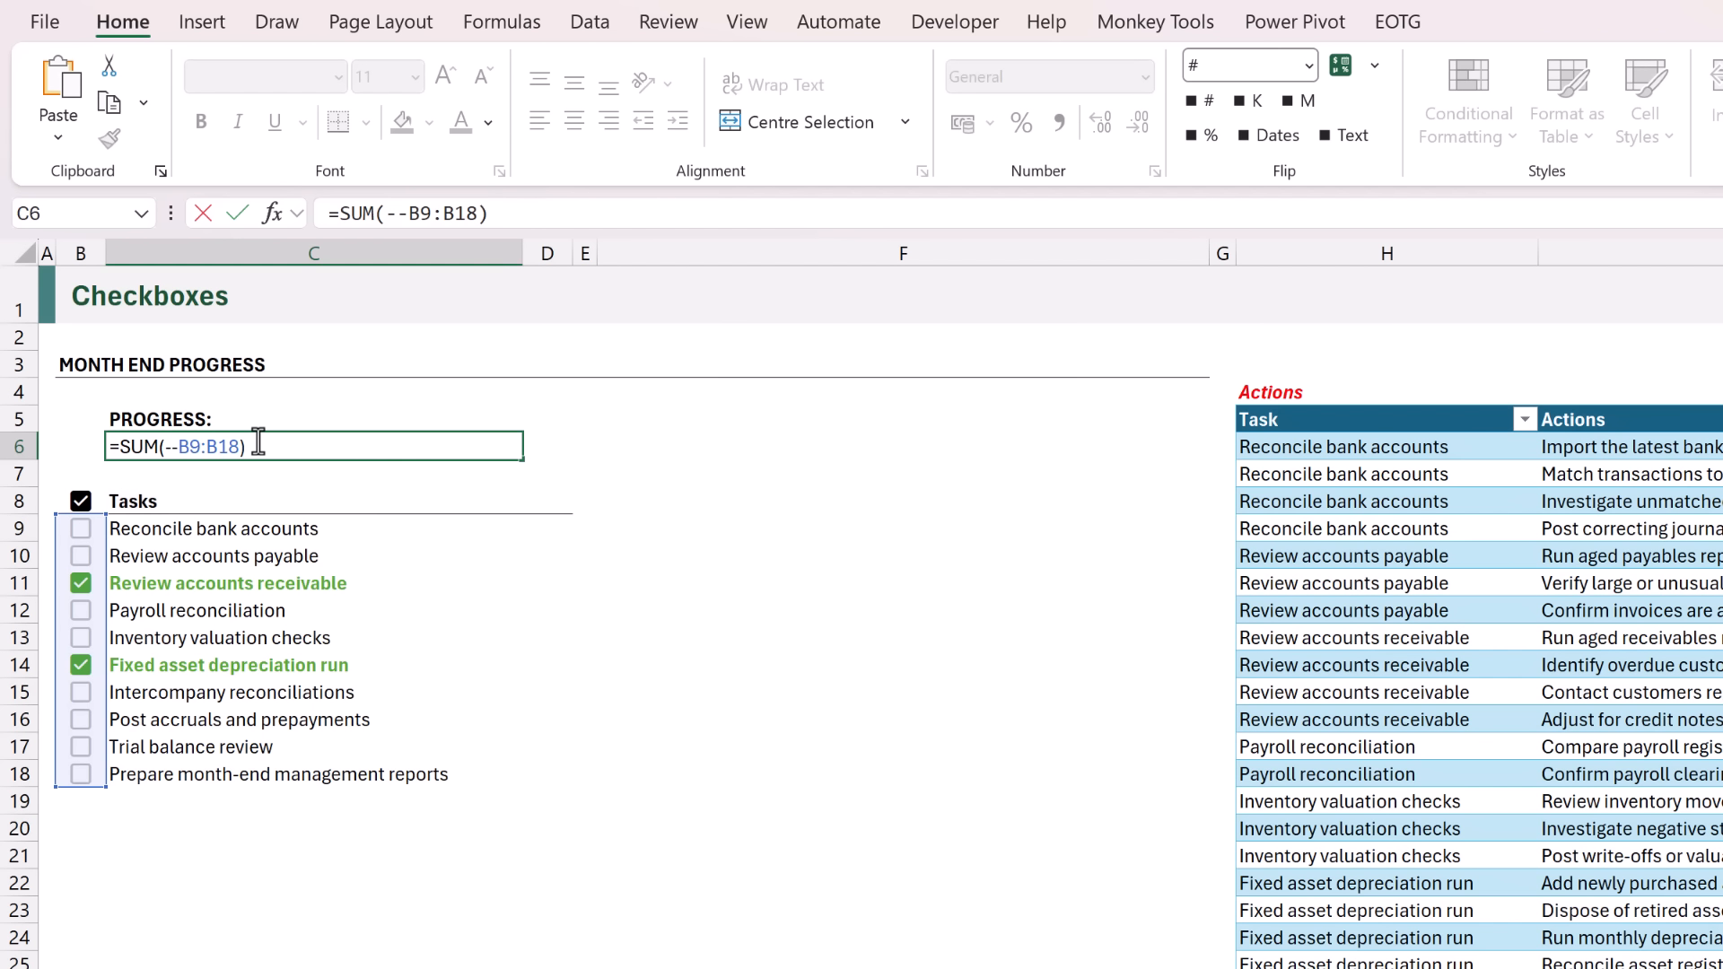
pyautogui.hotkey('ctrl', 'Return')
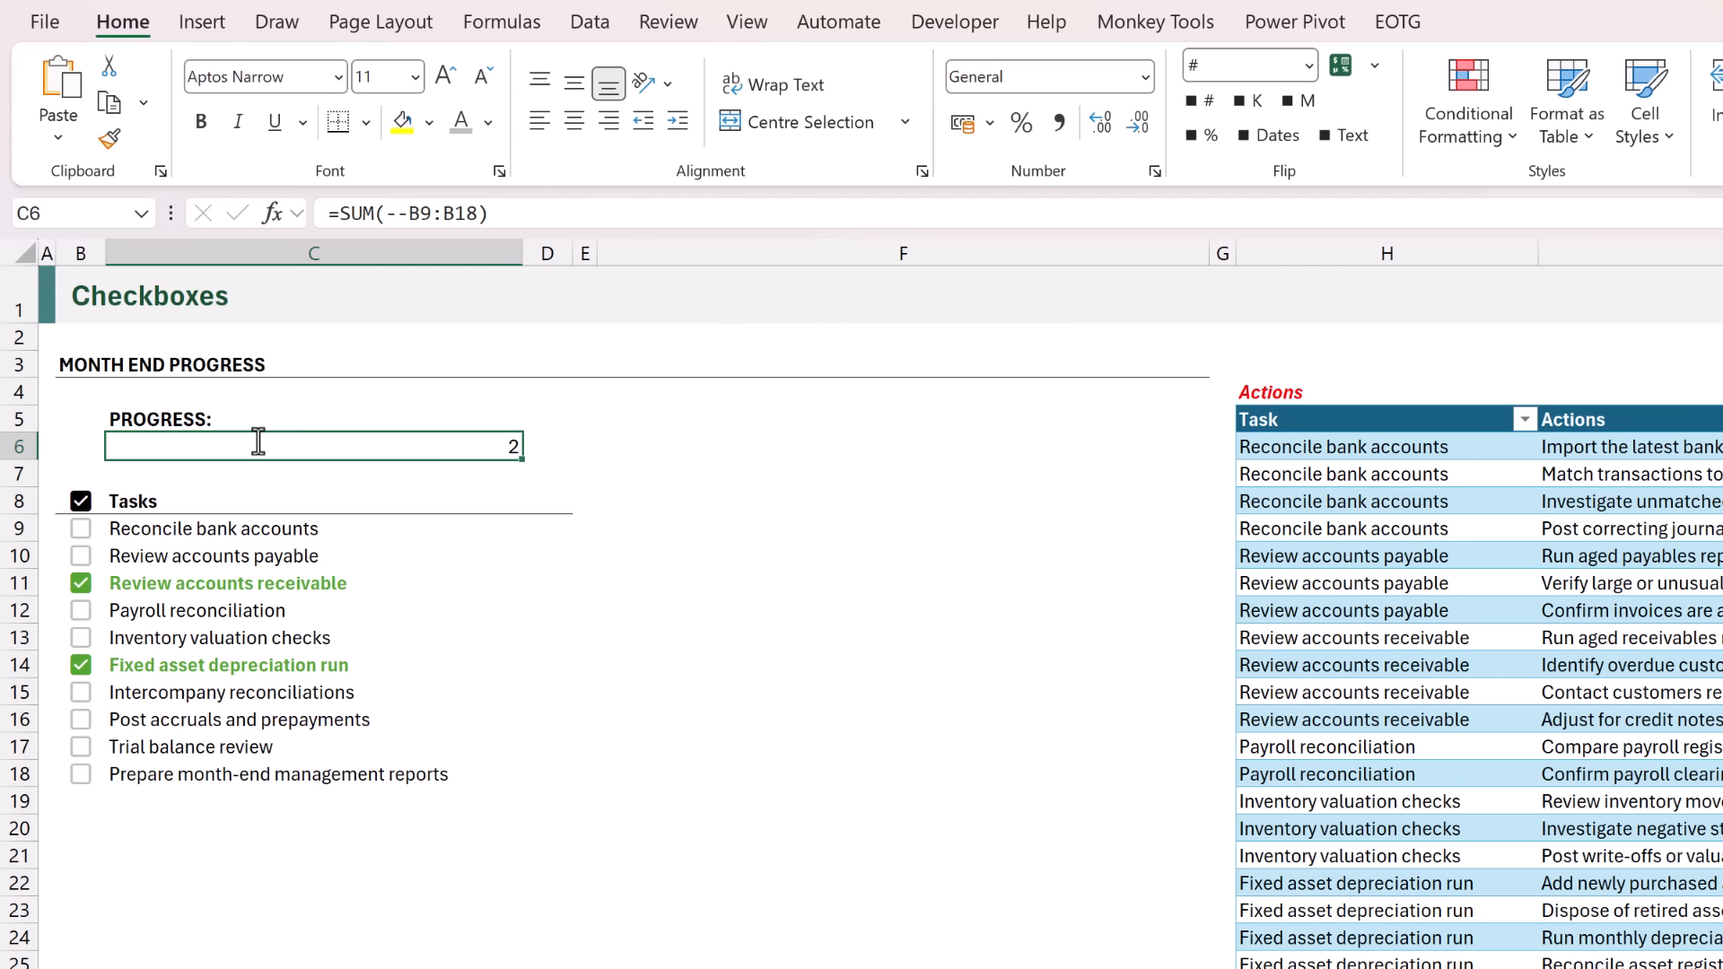
# Tick the checkboxes for Intercompany reconciliations and Post accruals and prepayments.
pyautogui.click(82, 693)
pyautogui.click(81, 721)
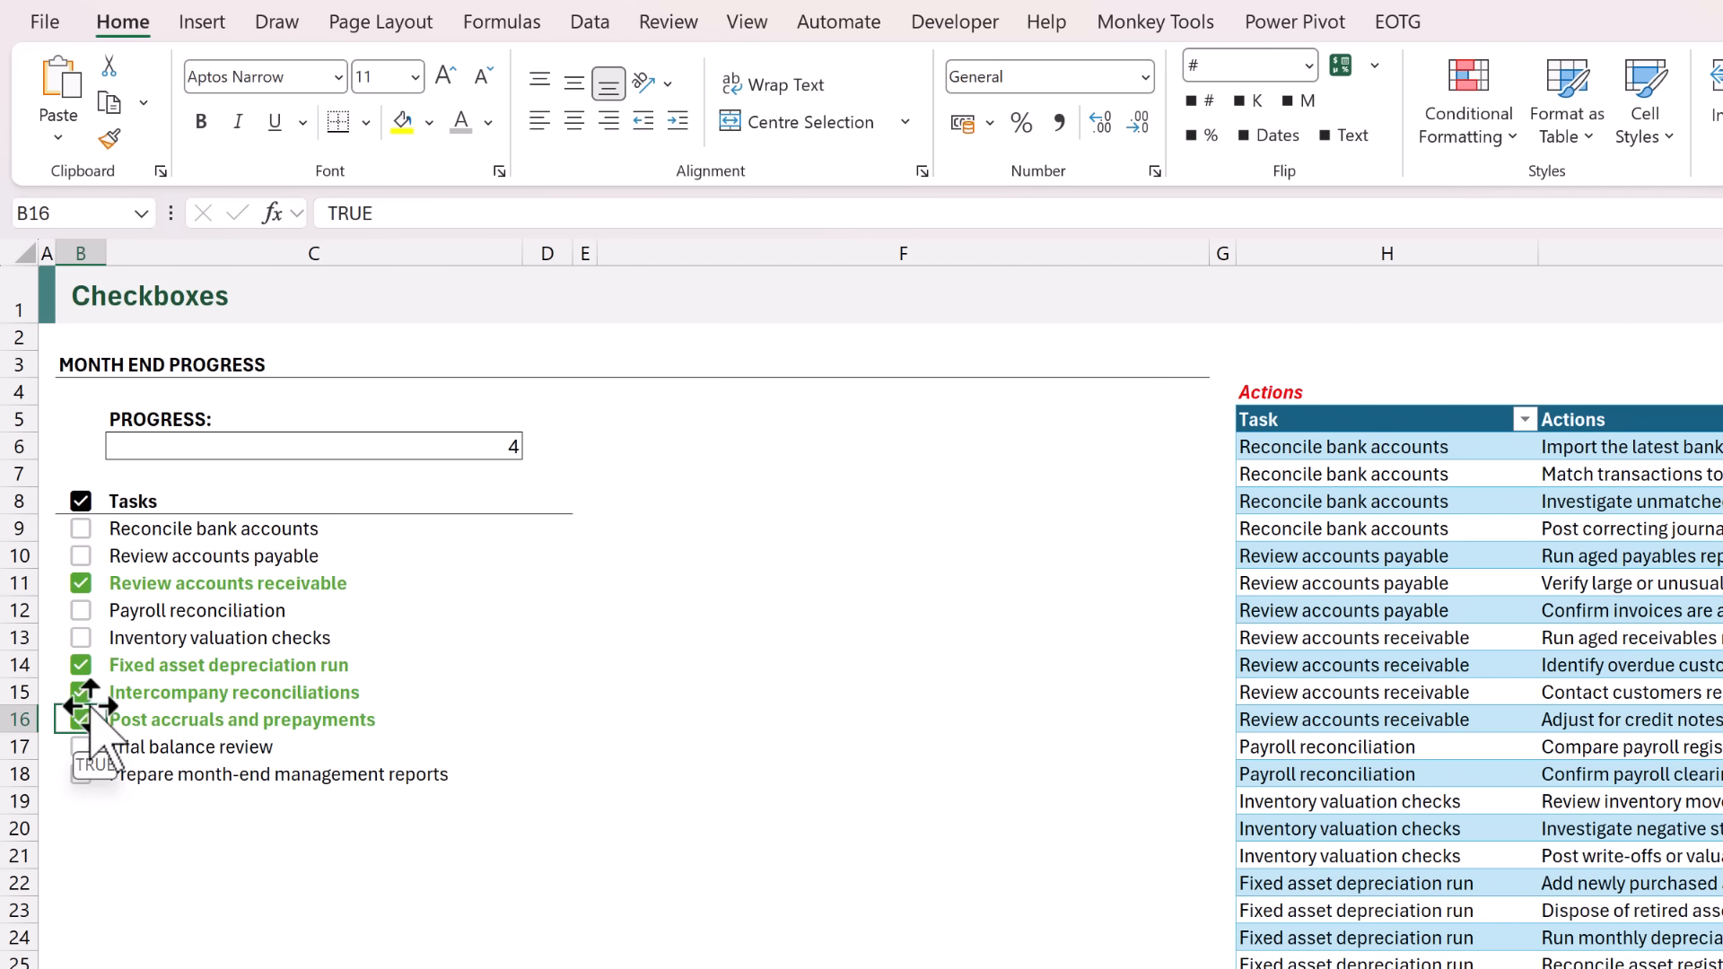
# Extend the formula in C6 to =SUM(--B9:B18)/COUNTA(B9:B18) and format the cell as a percentage.
pyautogui.click(136, 446)
pyautogui.press('F2')
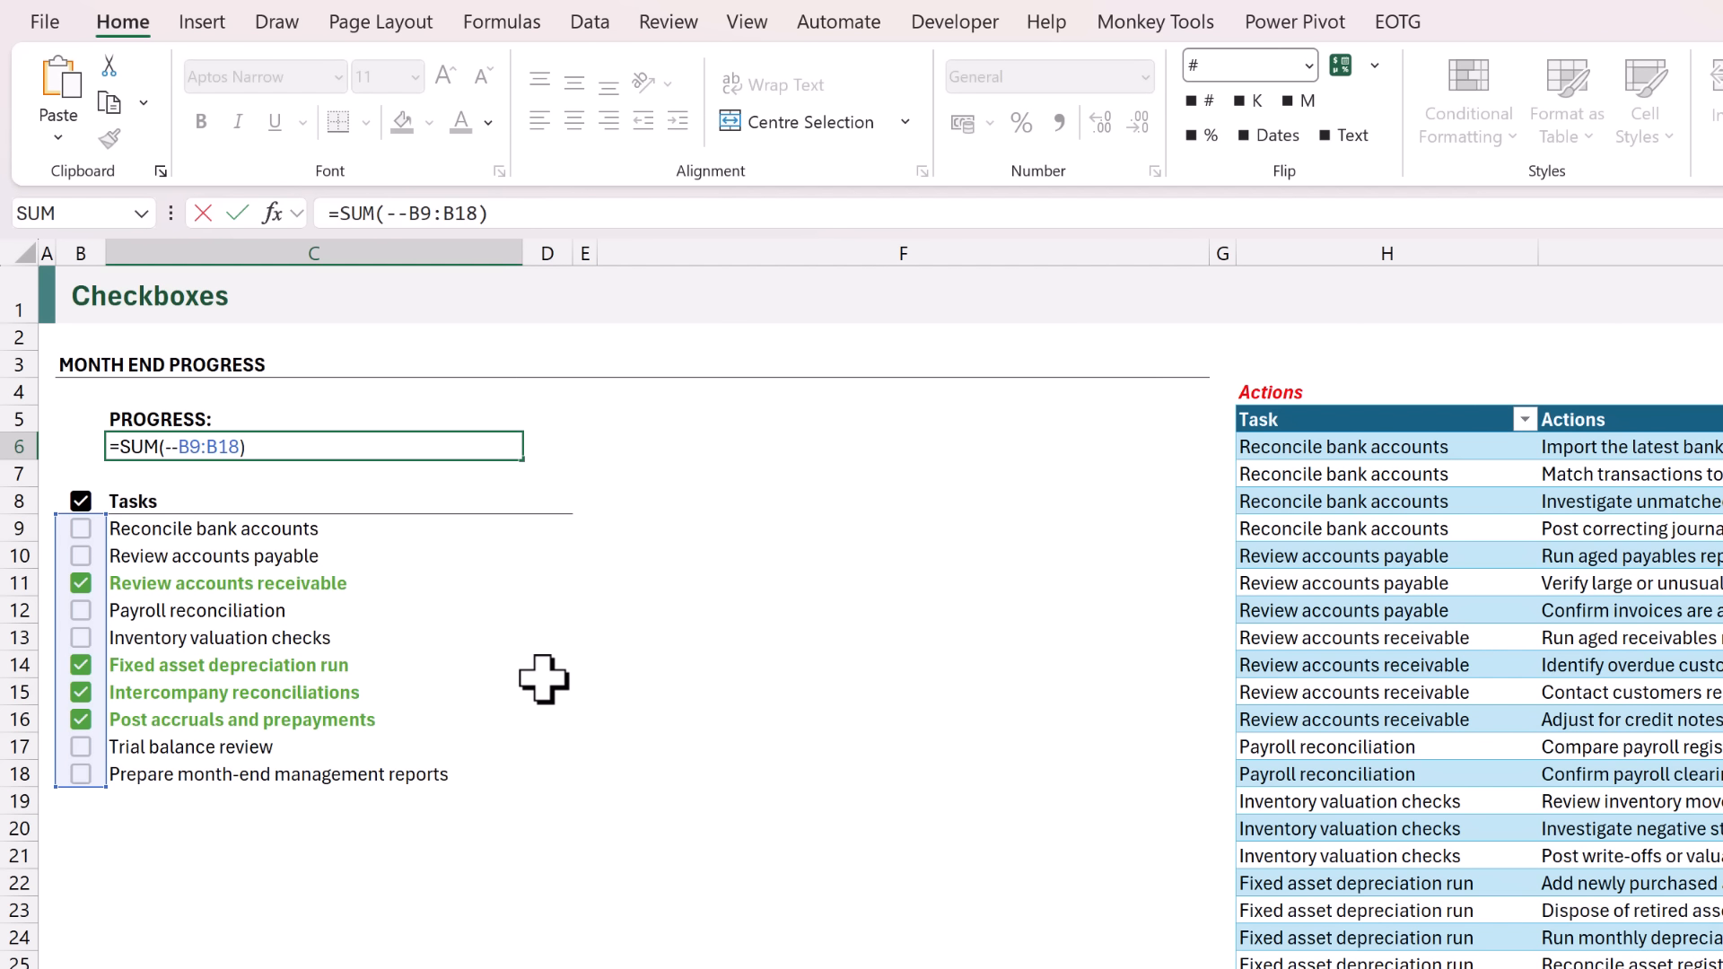
pyautogui.write('/COUNTA')
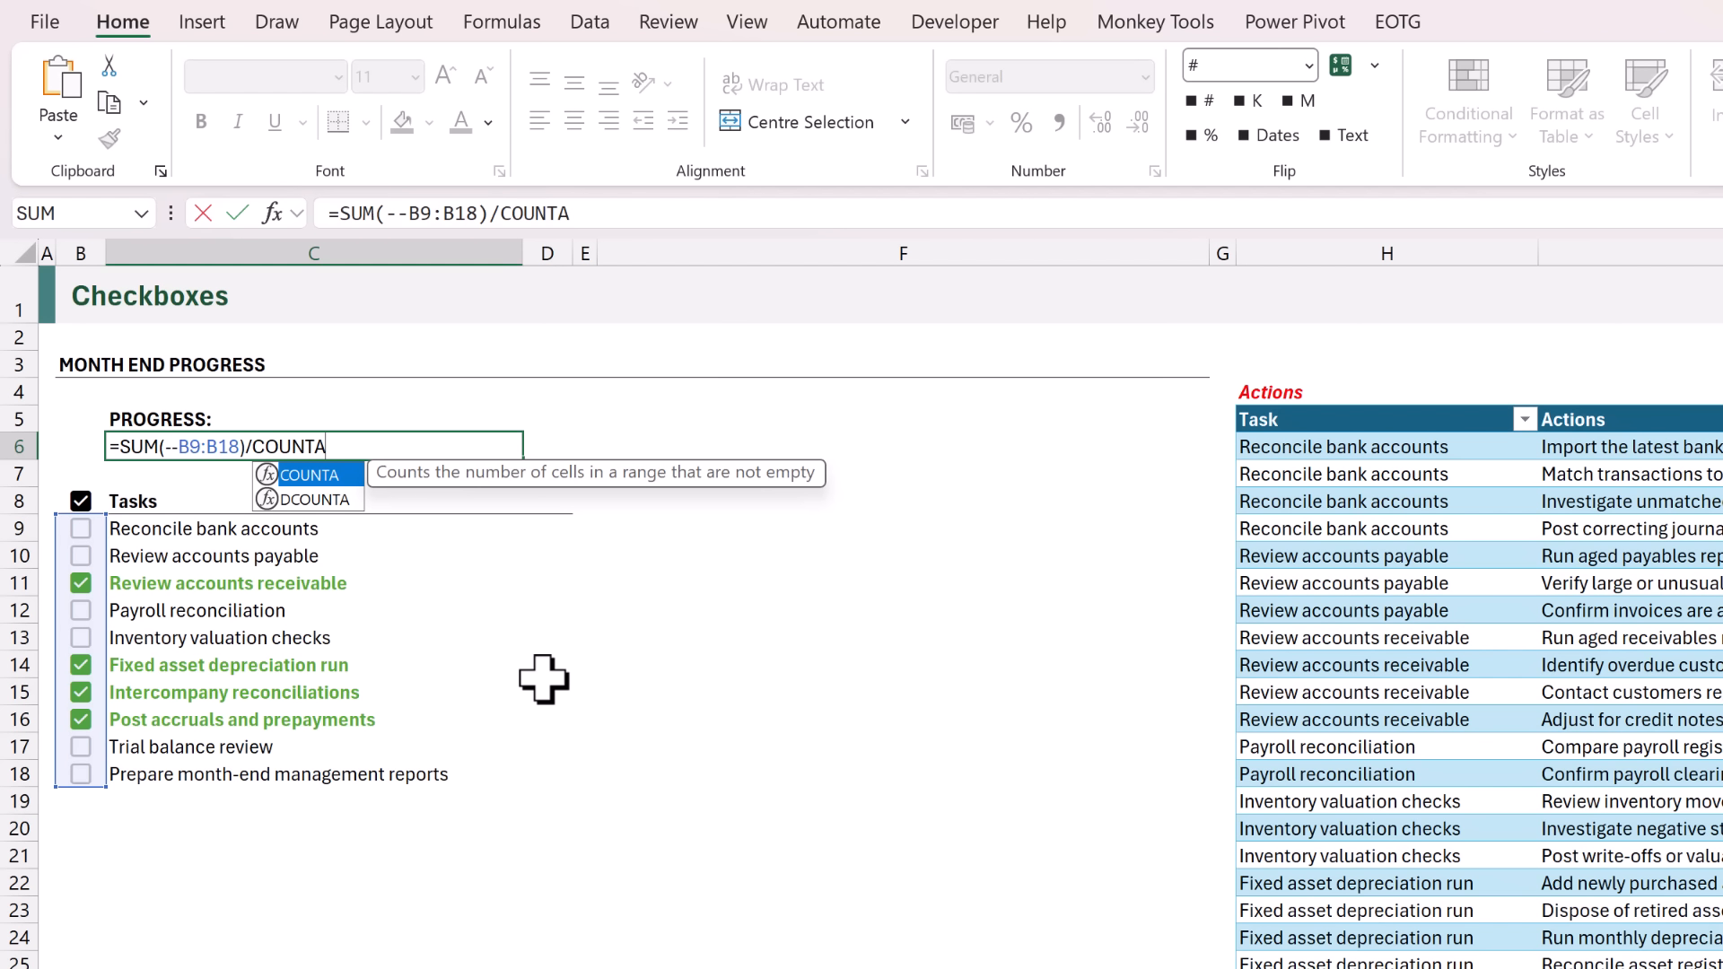
pyautogui.write('(')
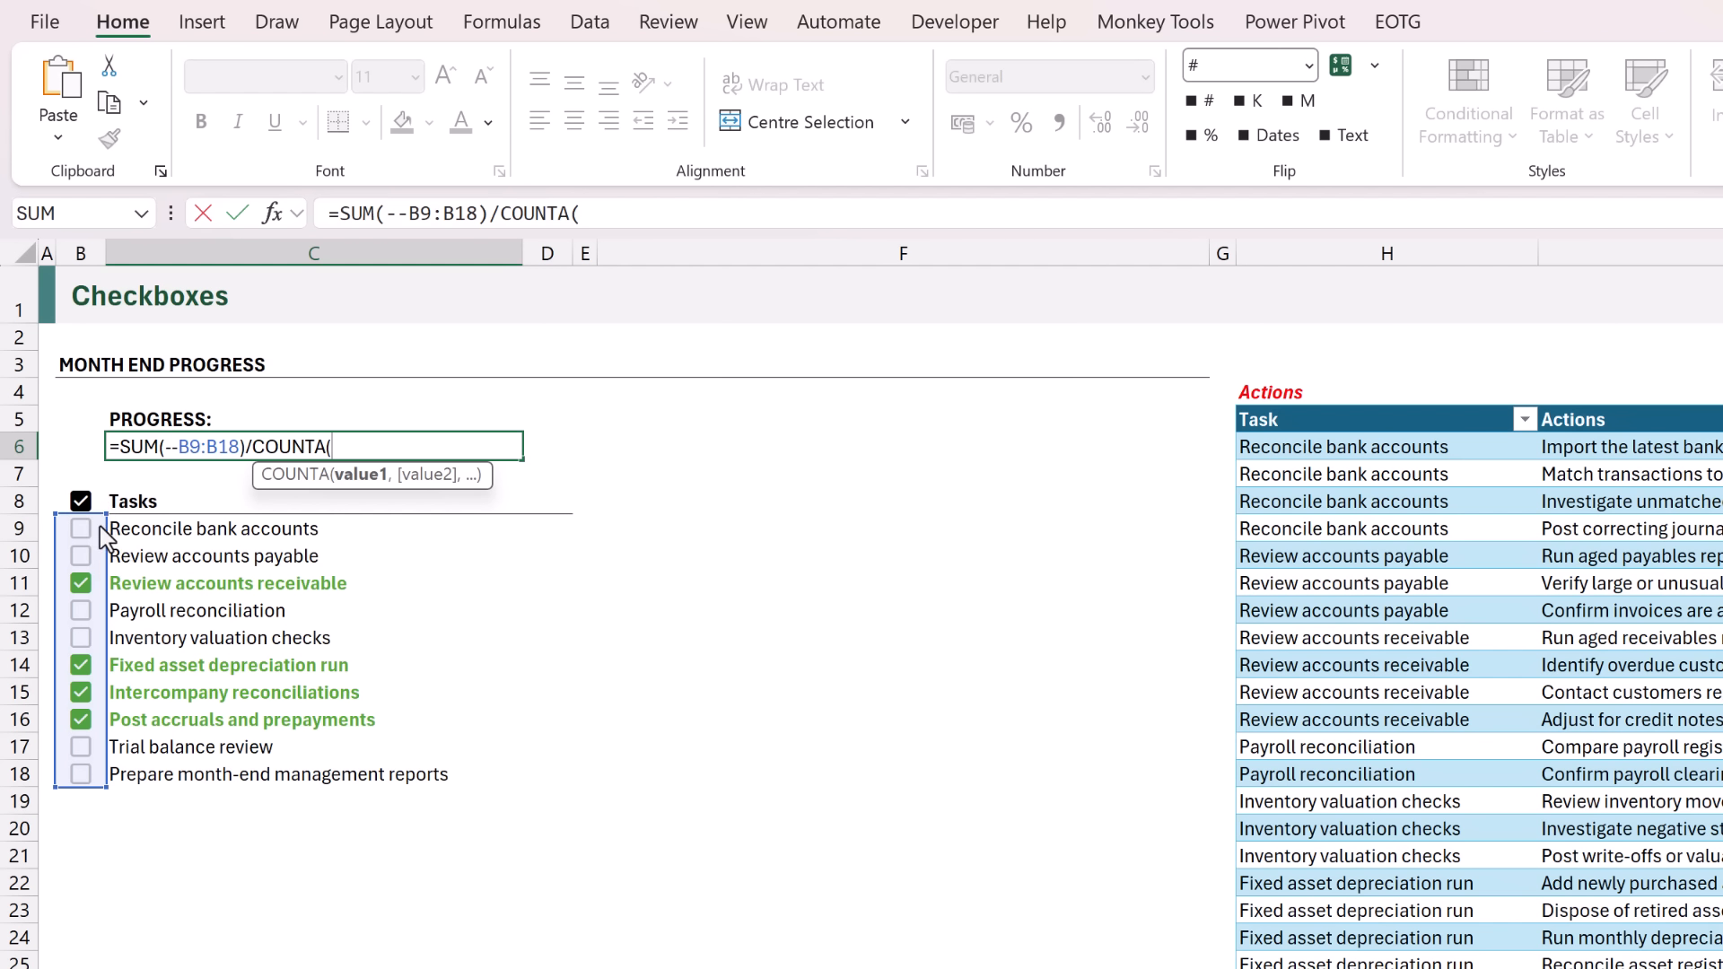
pyautogui.moveTo(79, 530); pyautogui.dragTo(81, 777)
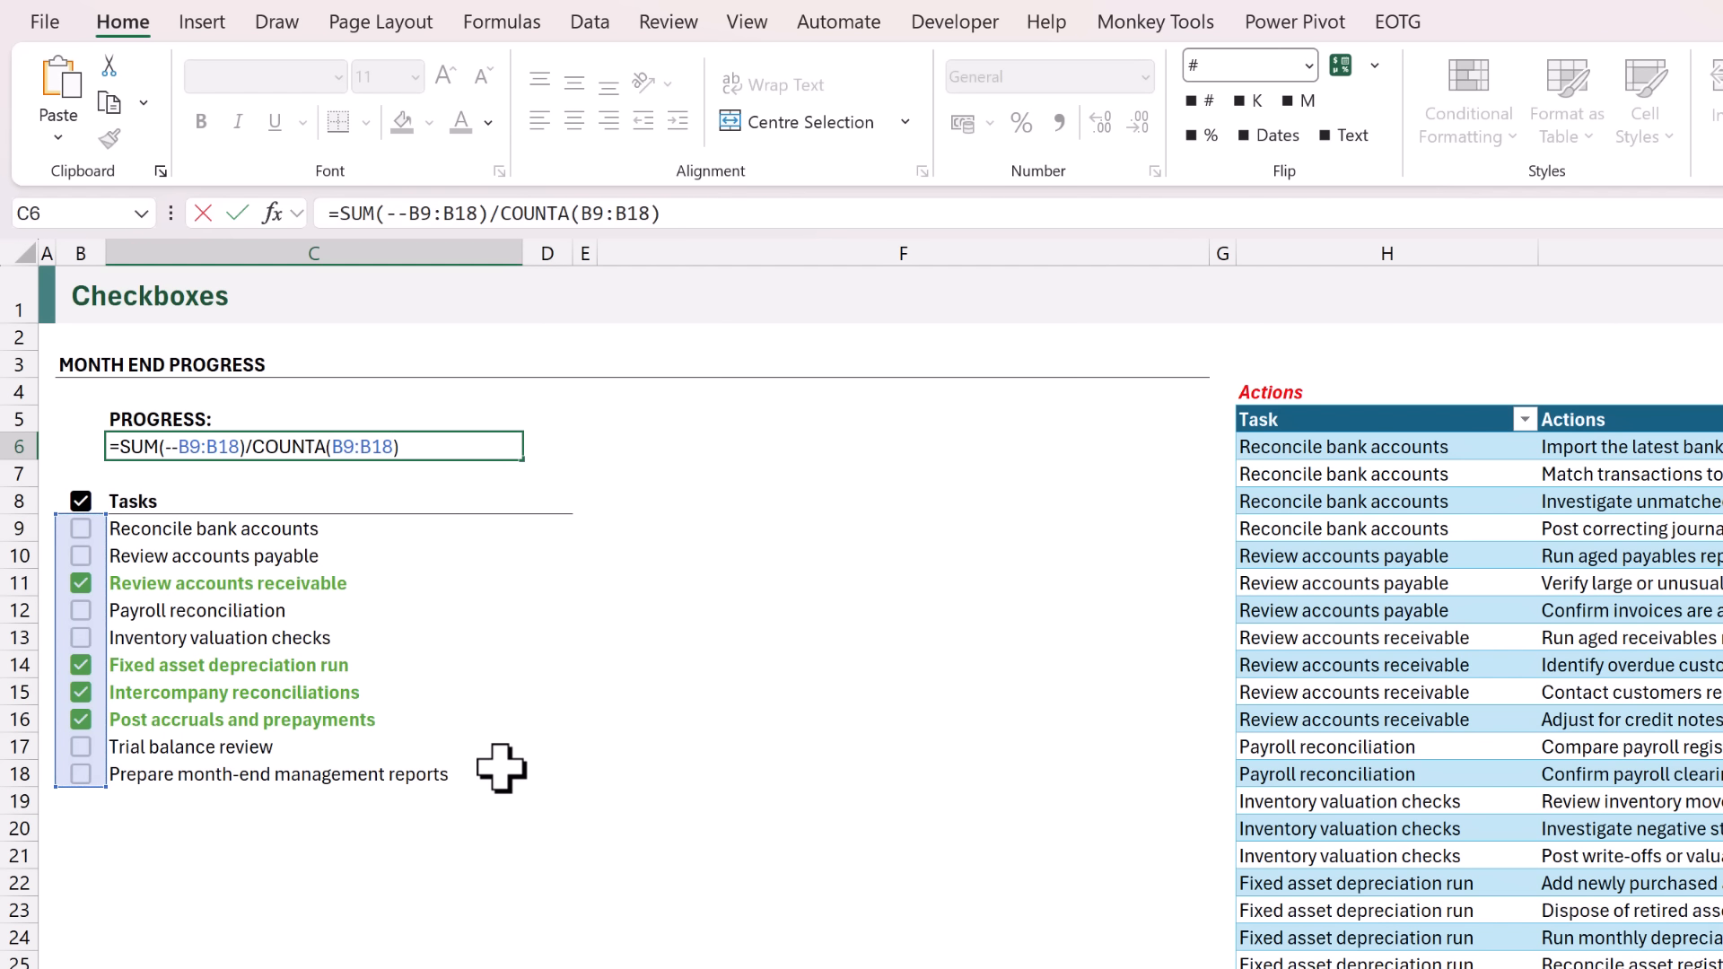
pyautogui.hotkey('ctrl', 'Return')
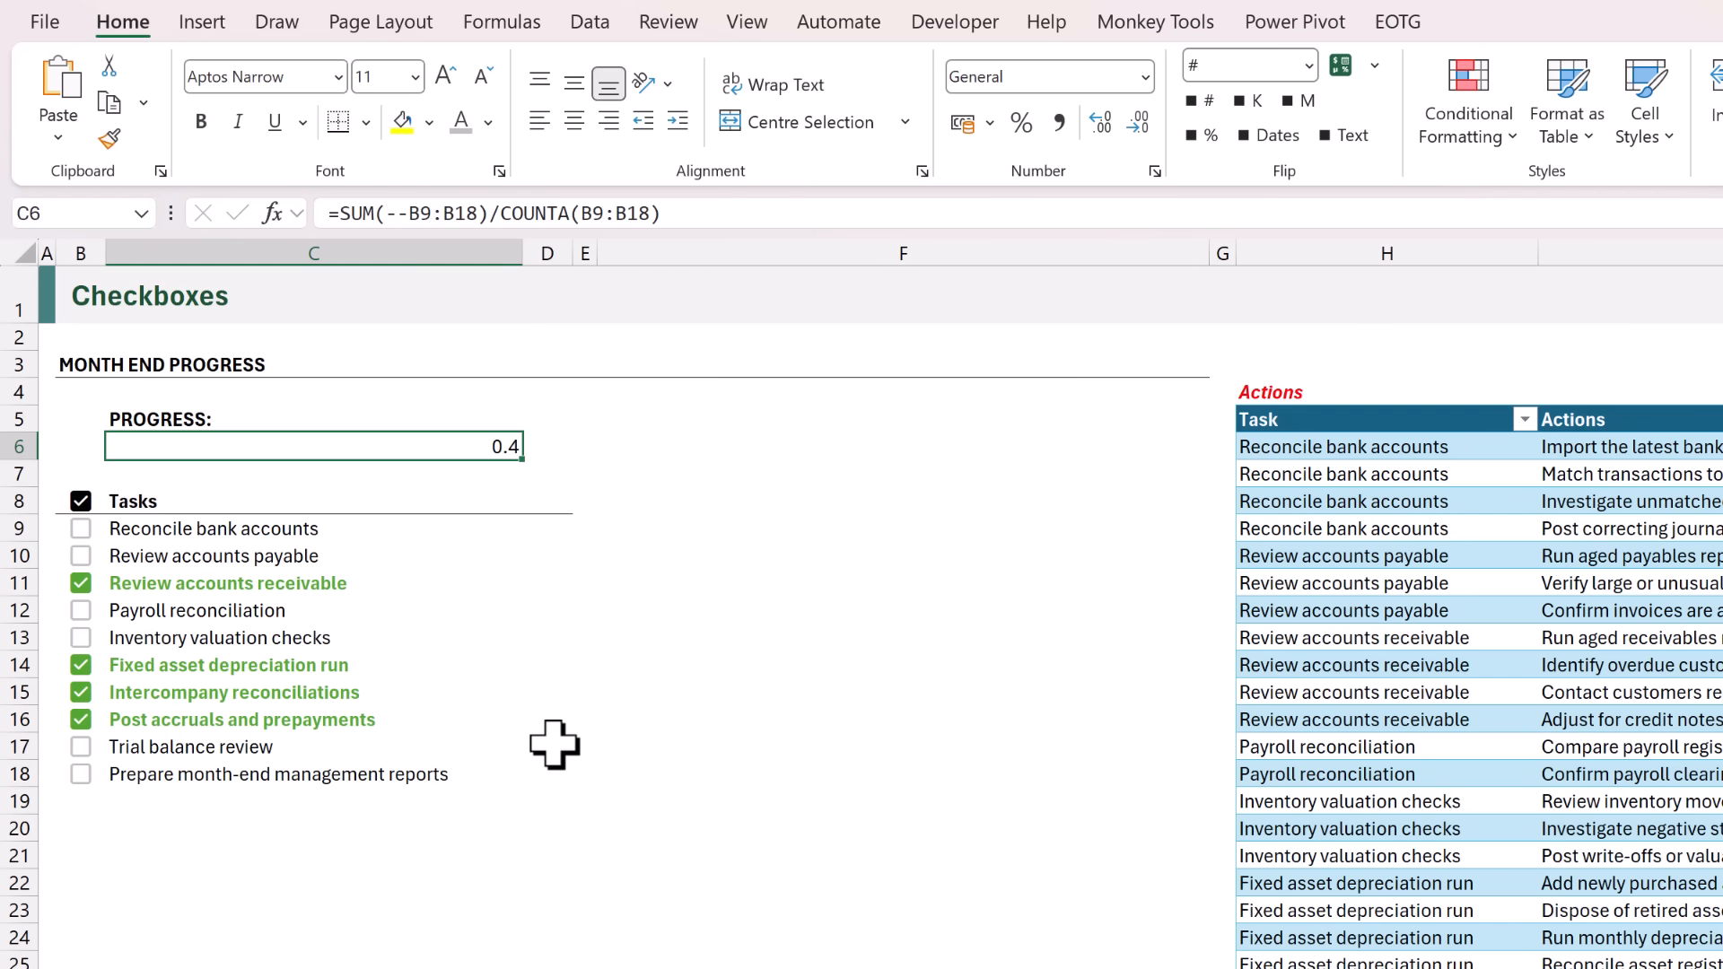
pyautogui.click(1209, 136)
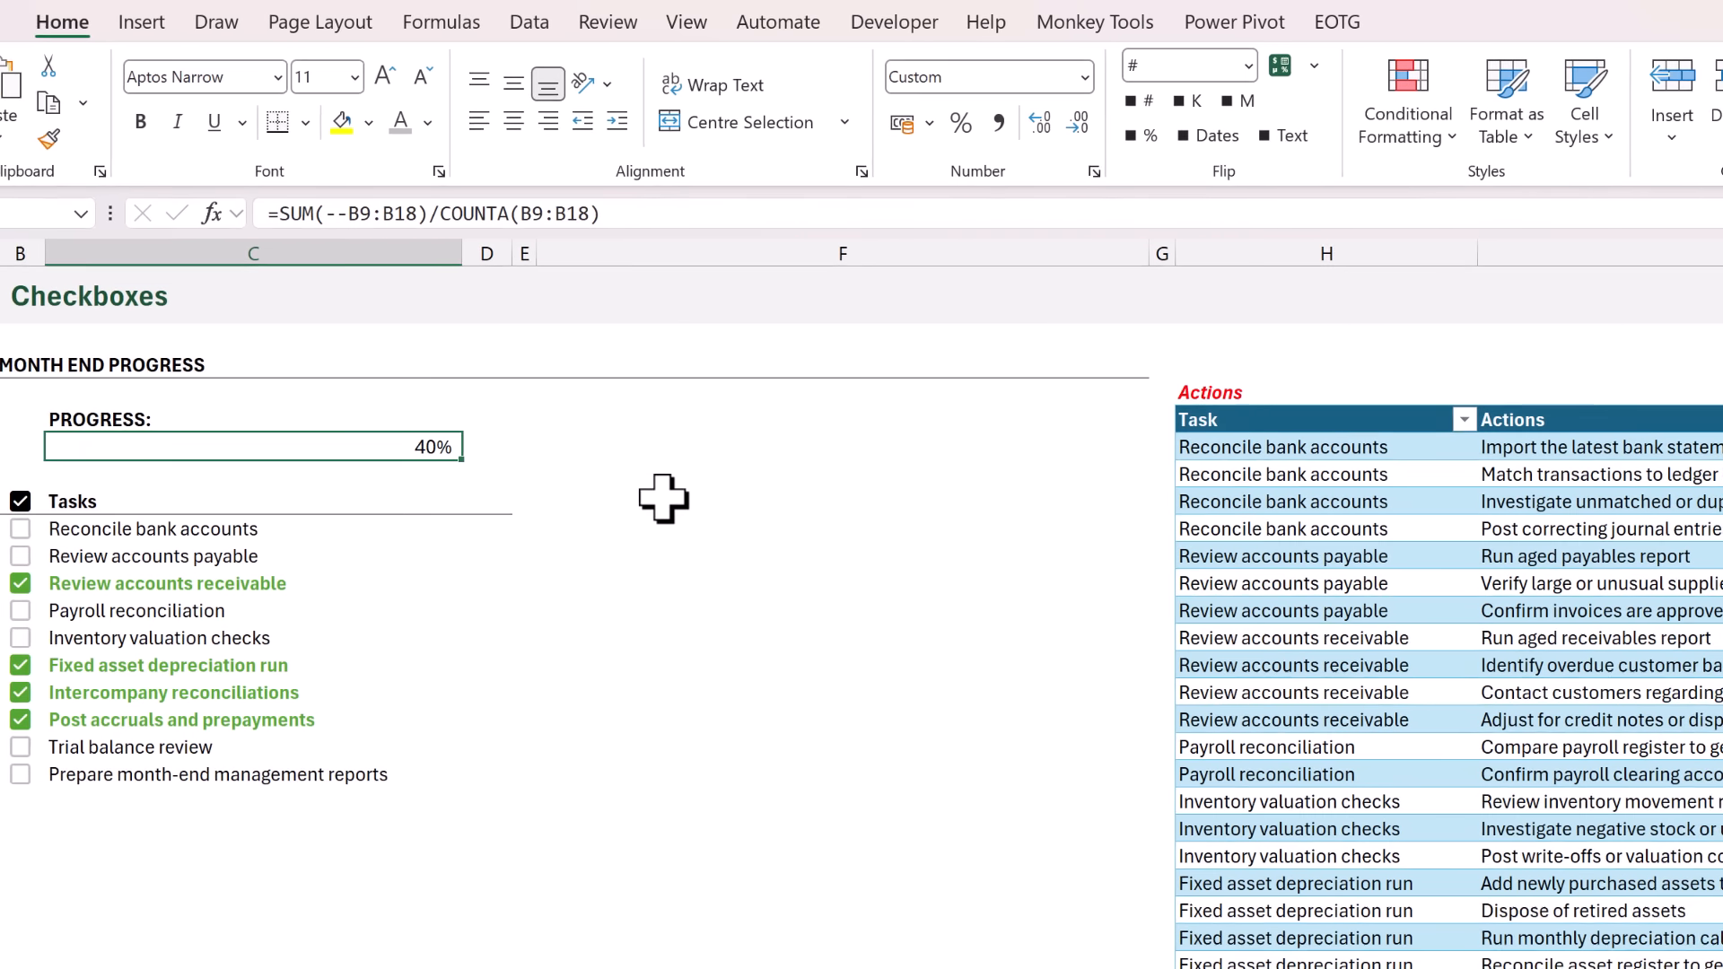
# Set up a custom data bar rule for C6 with a minimum of Number 0 and a maximum of Number 1.
pyautogui.click(1489, 134)
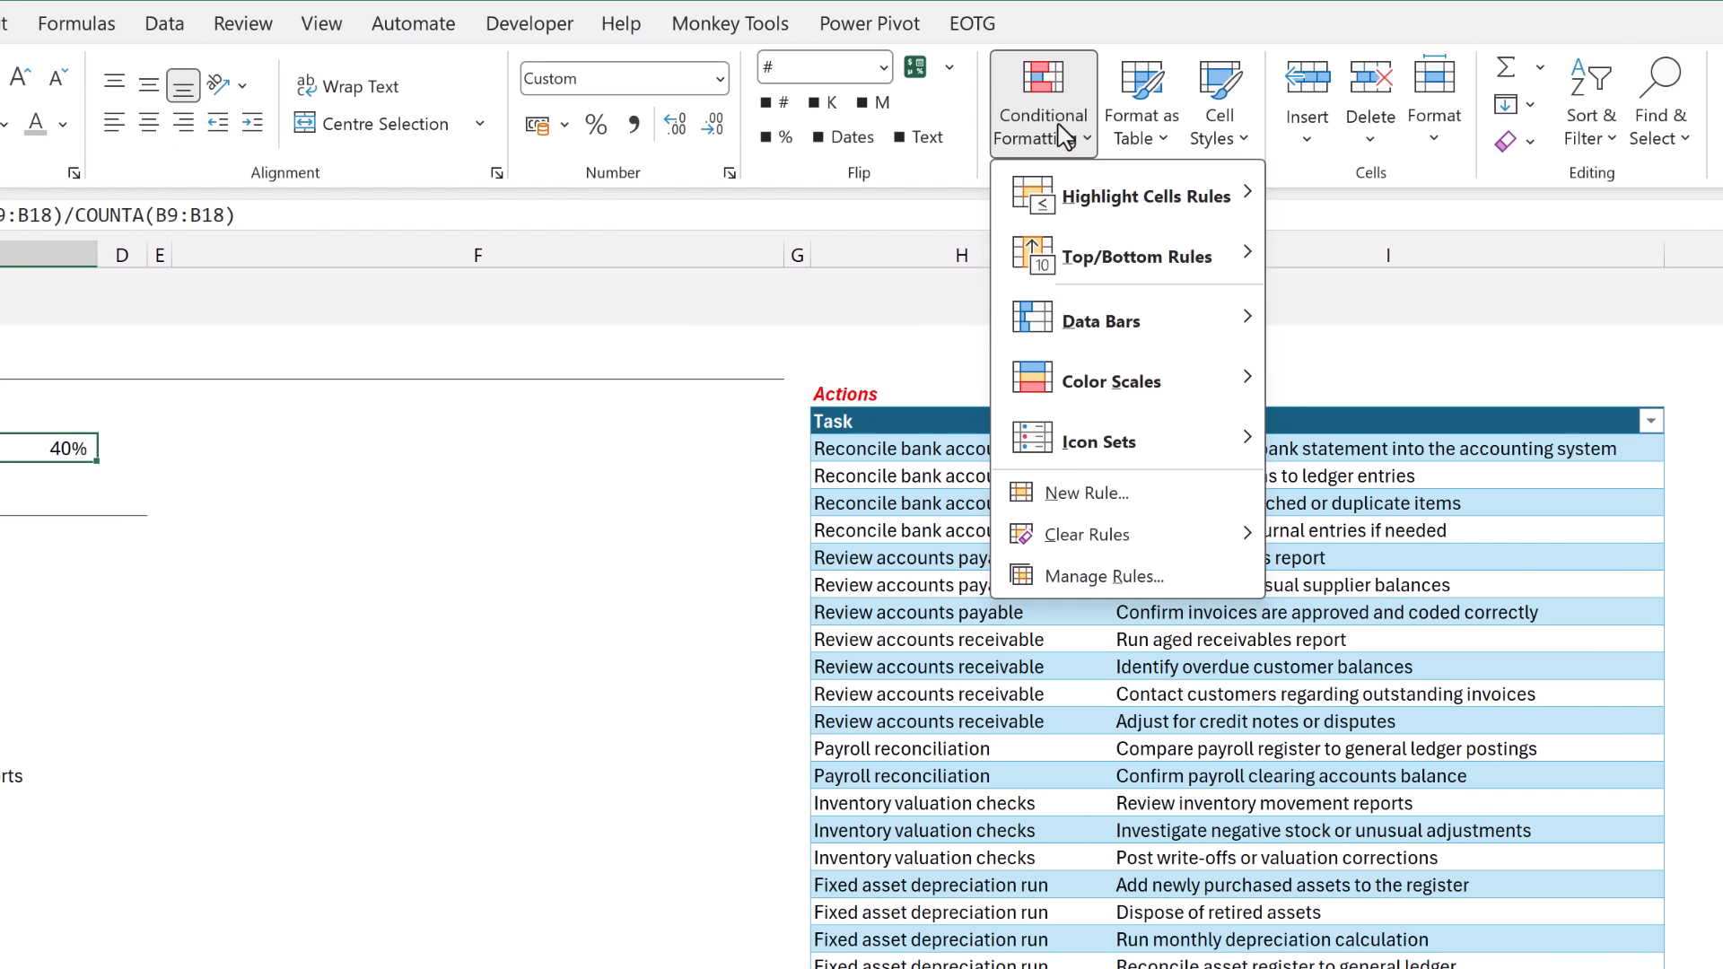
pyautogui.moveTo(1119, 328)
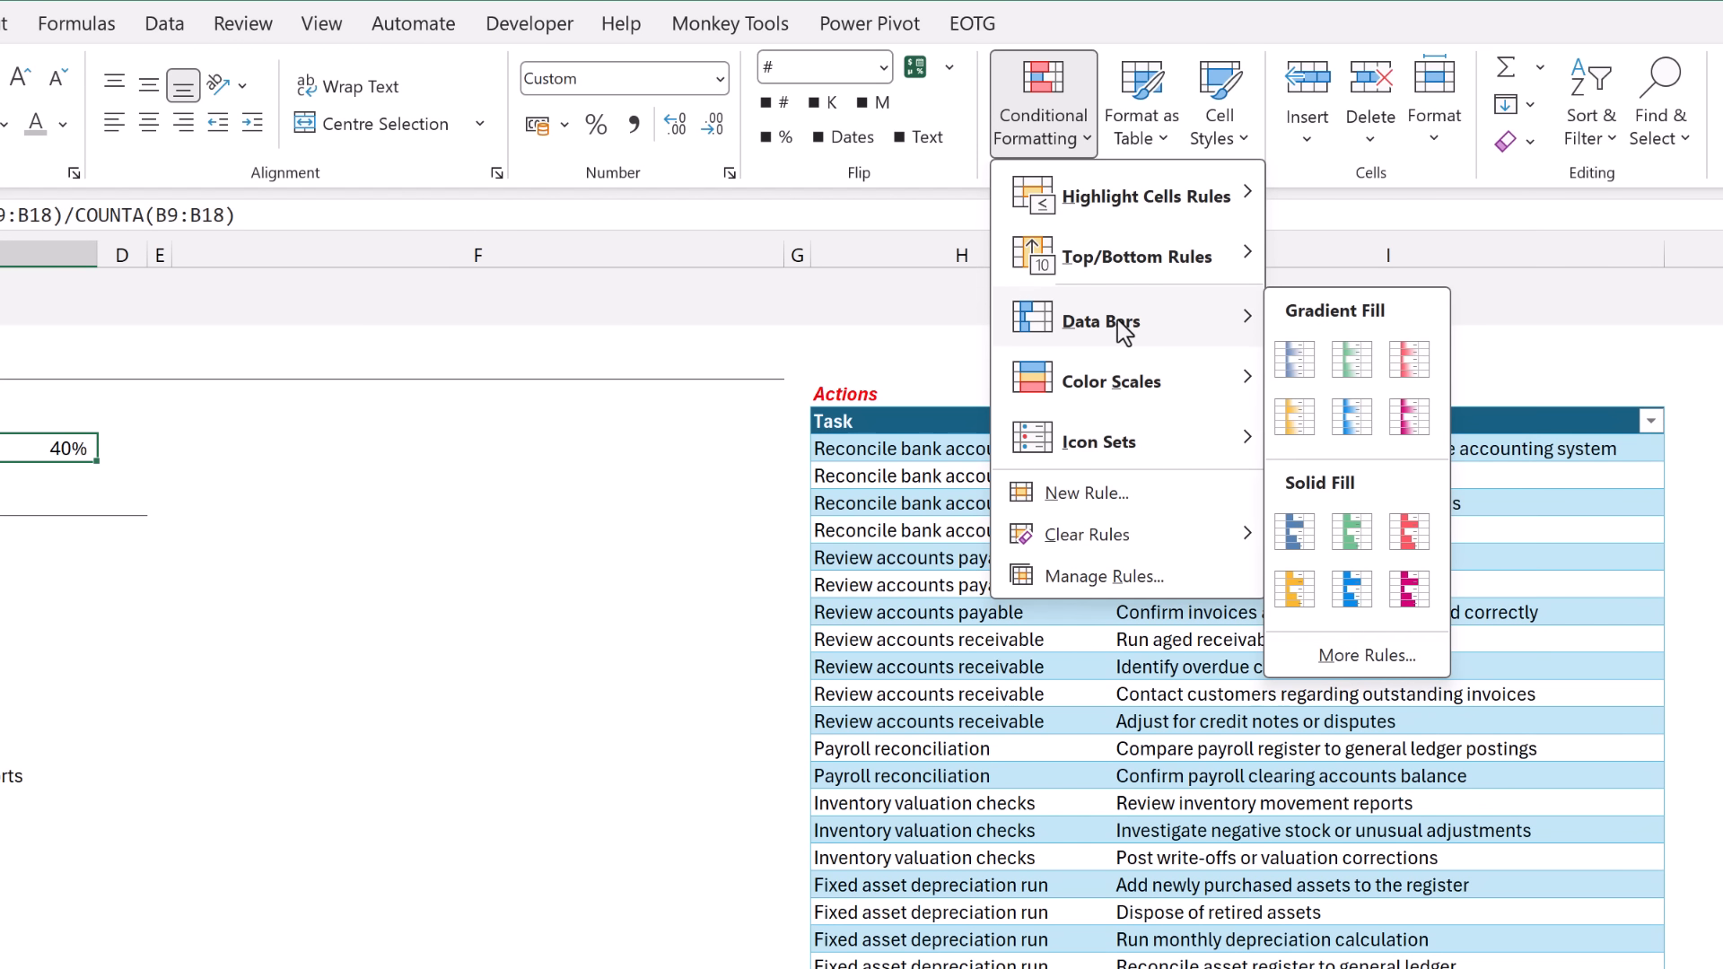
pyautogui.click(1347, 656)
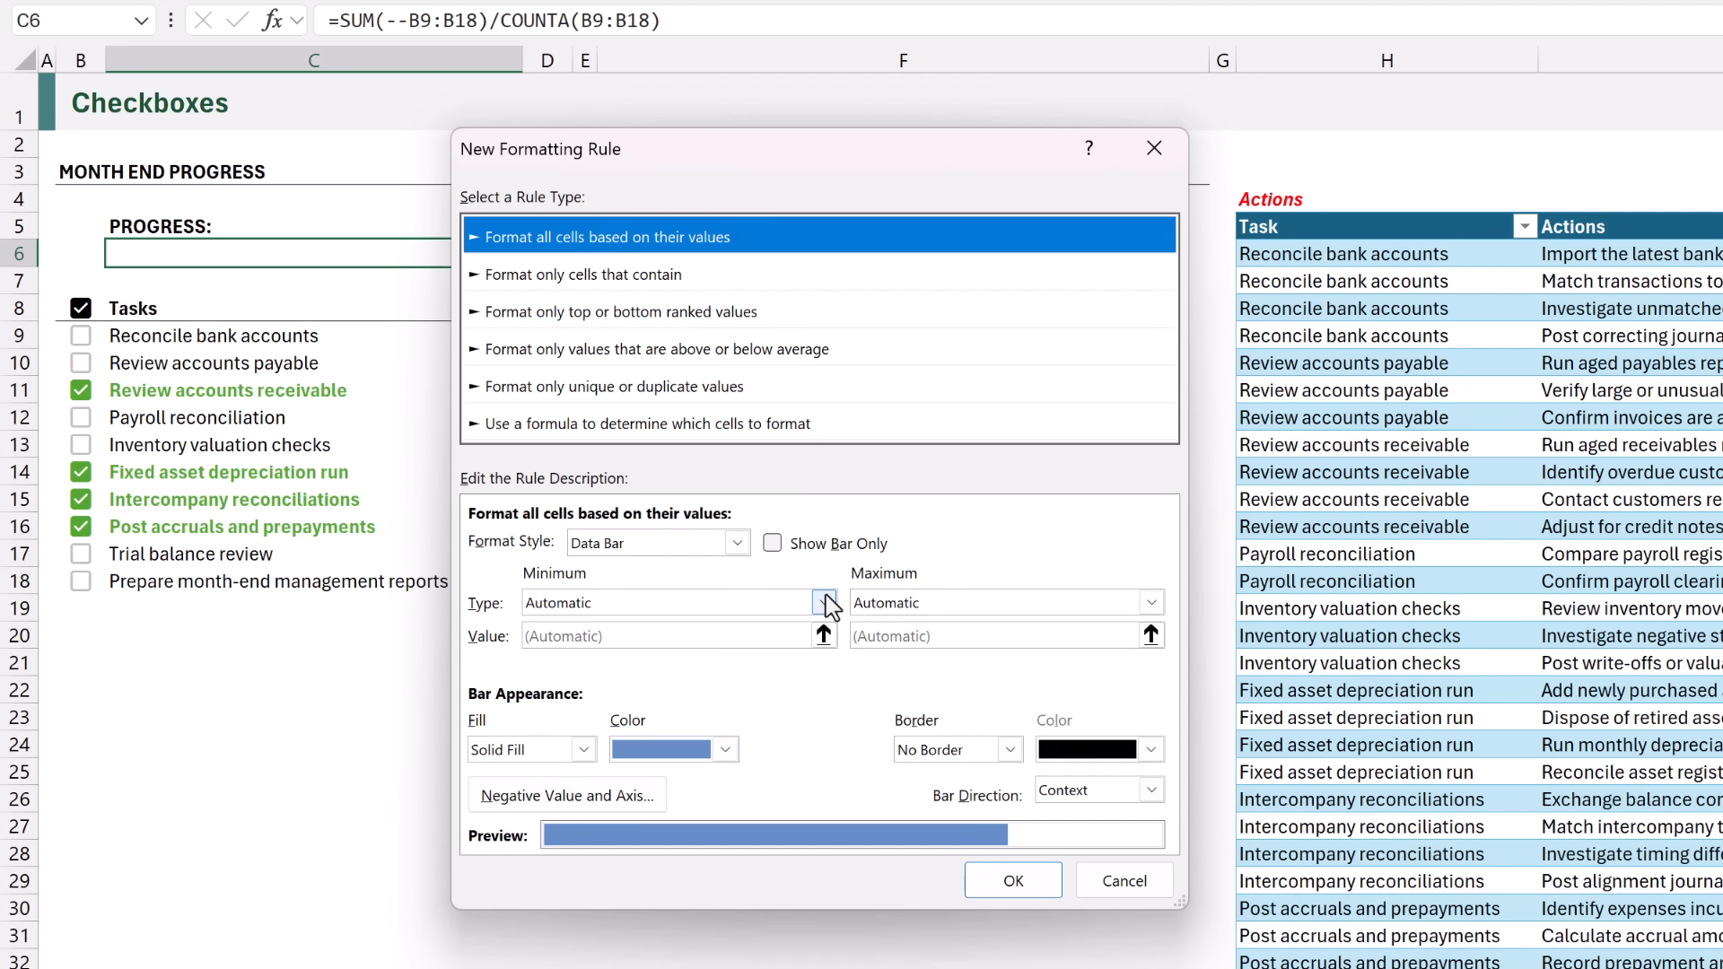
pyautogui.click(823, 601)
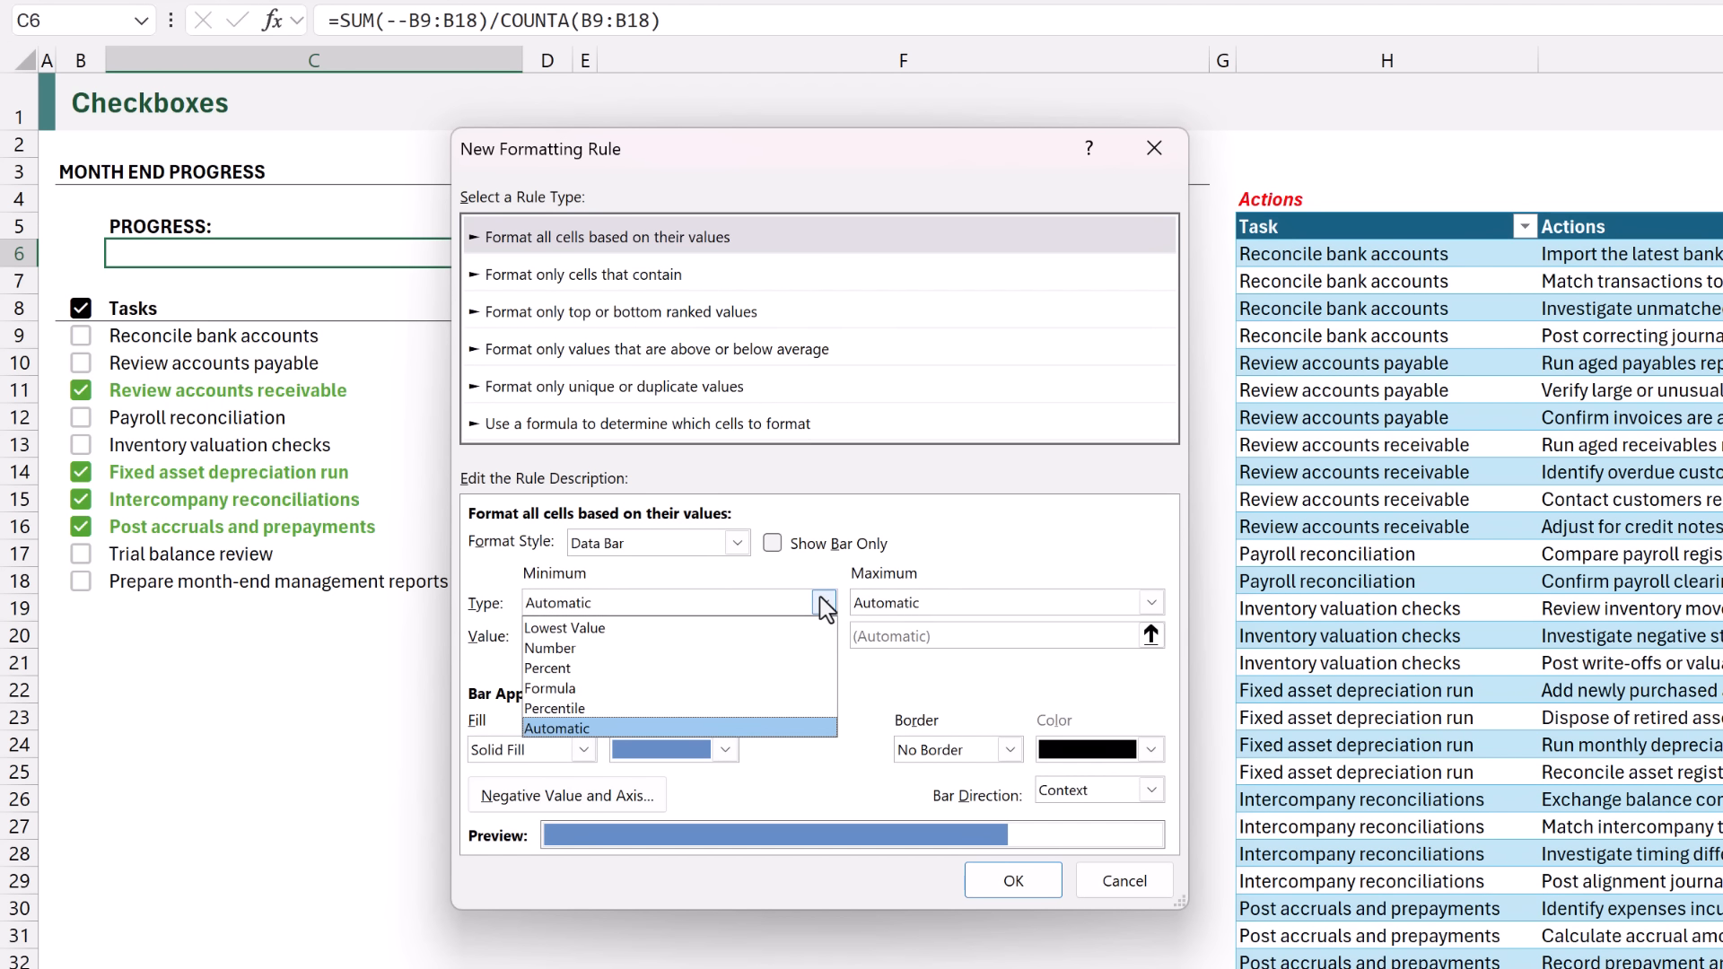
pyautogui.click(709, 647)
pyautogui.click(667, 639)
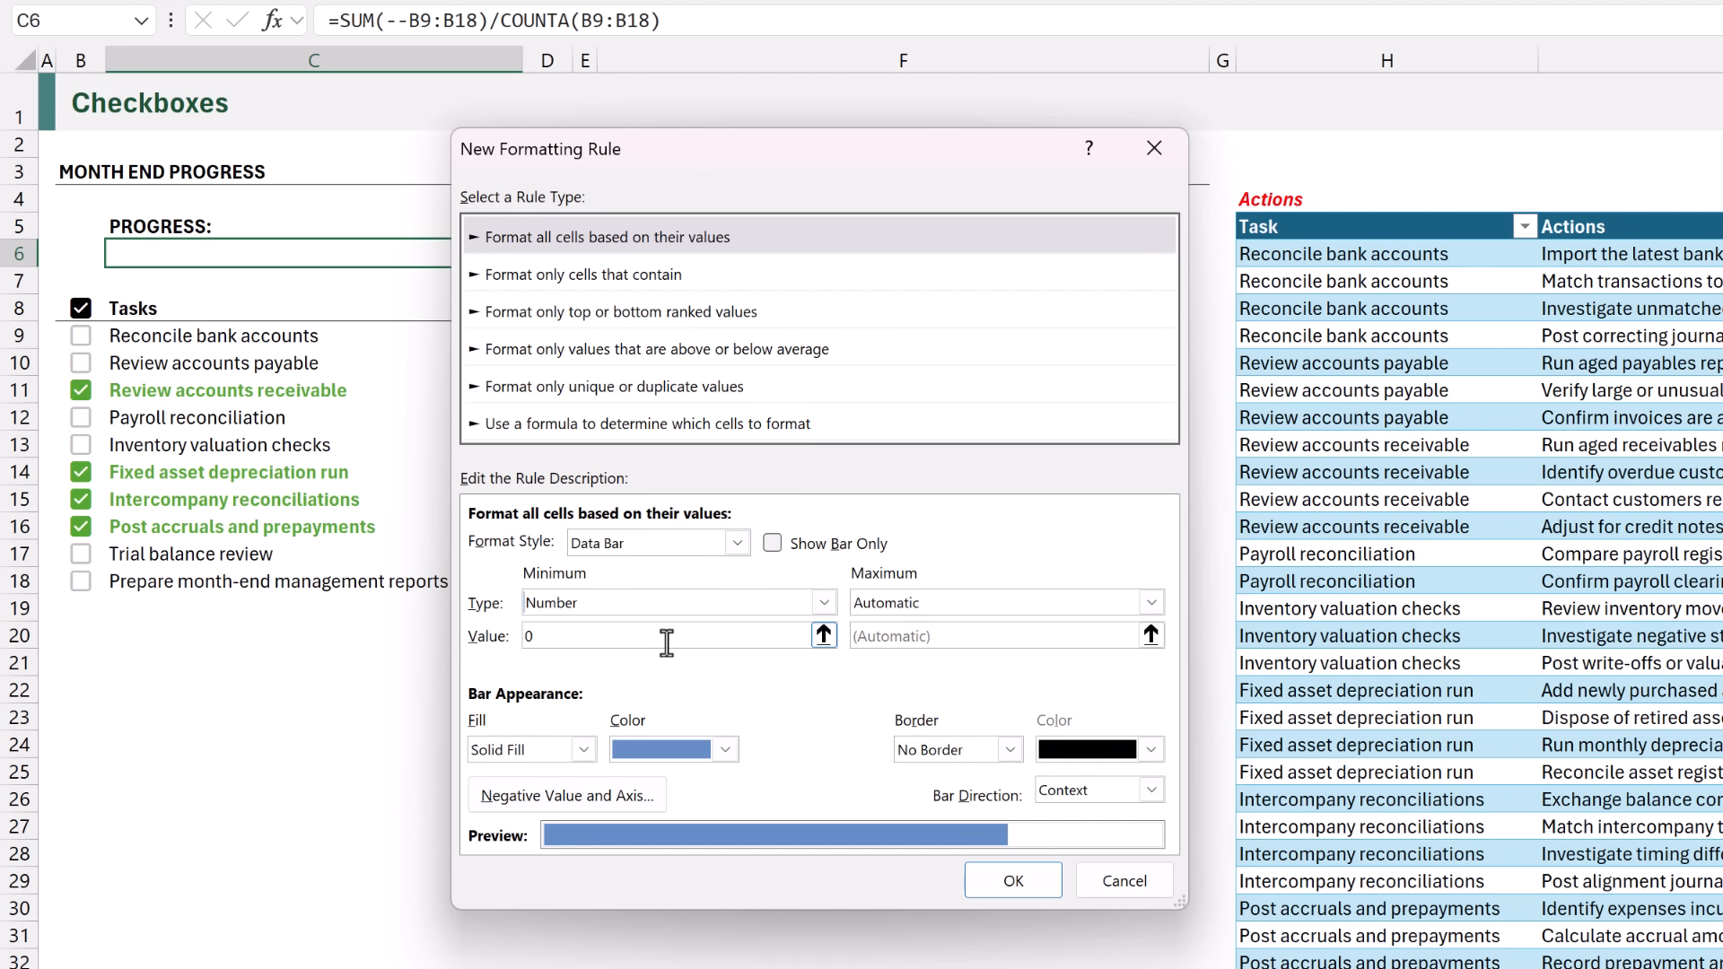
pyautogui.click(1029, 599)
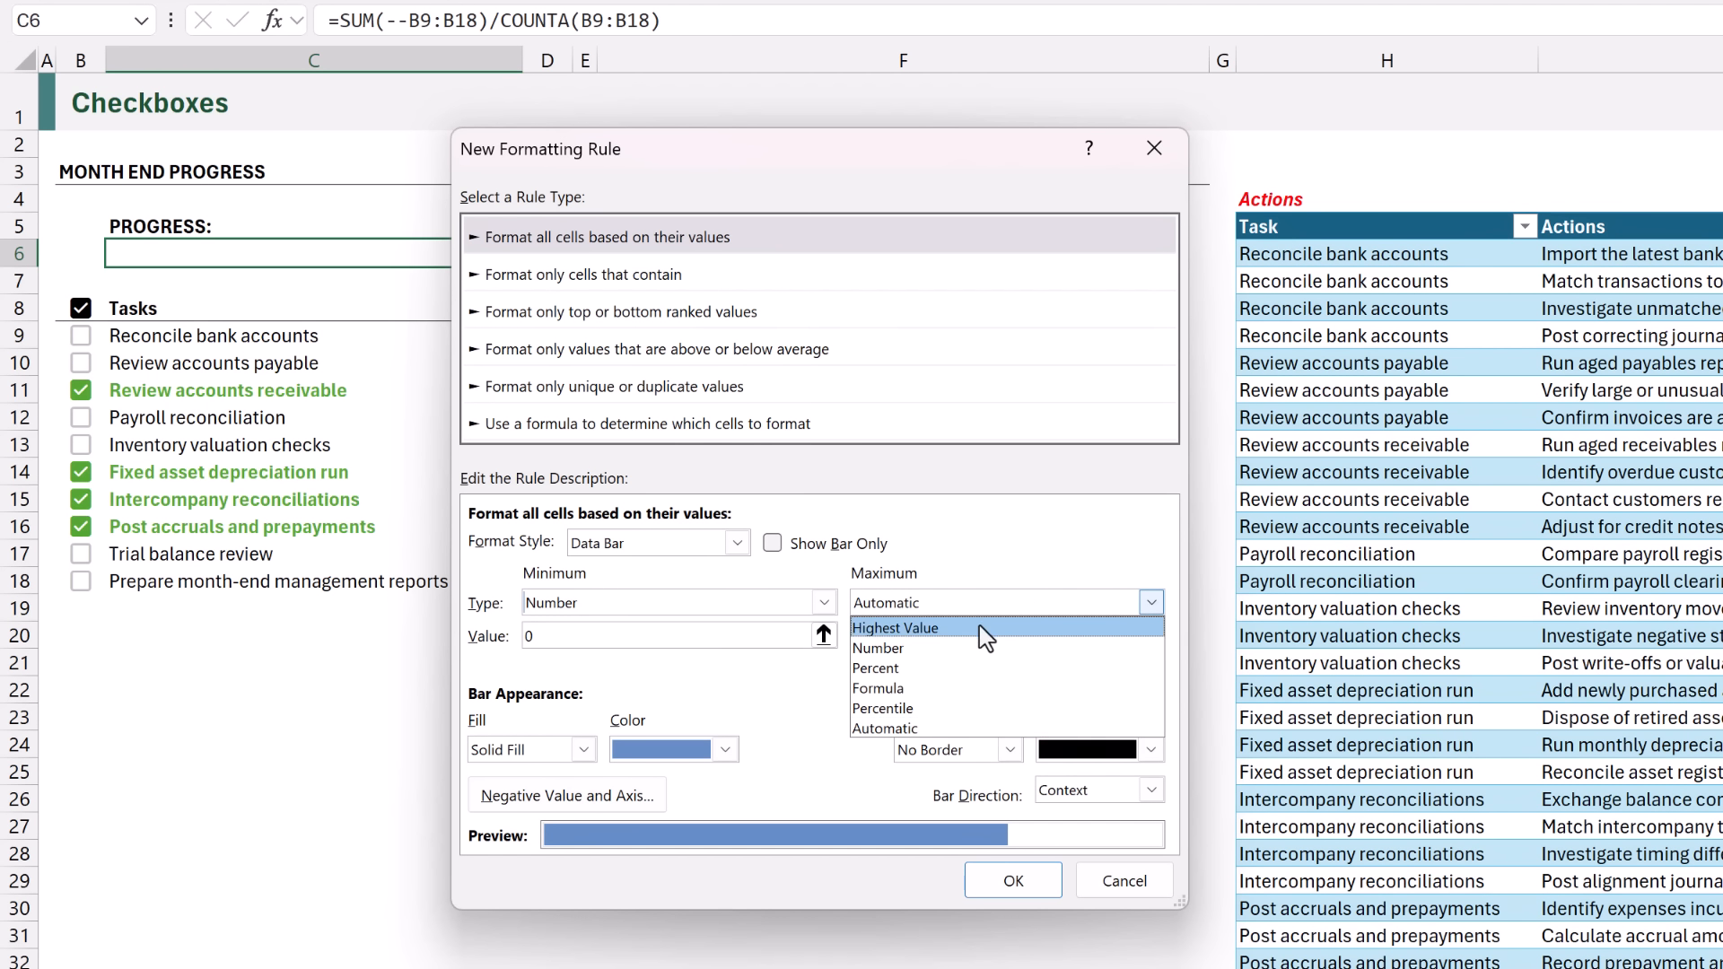
pyautogui.click(973, 648)
pyautogui.click(950, 639)
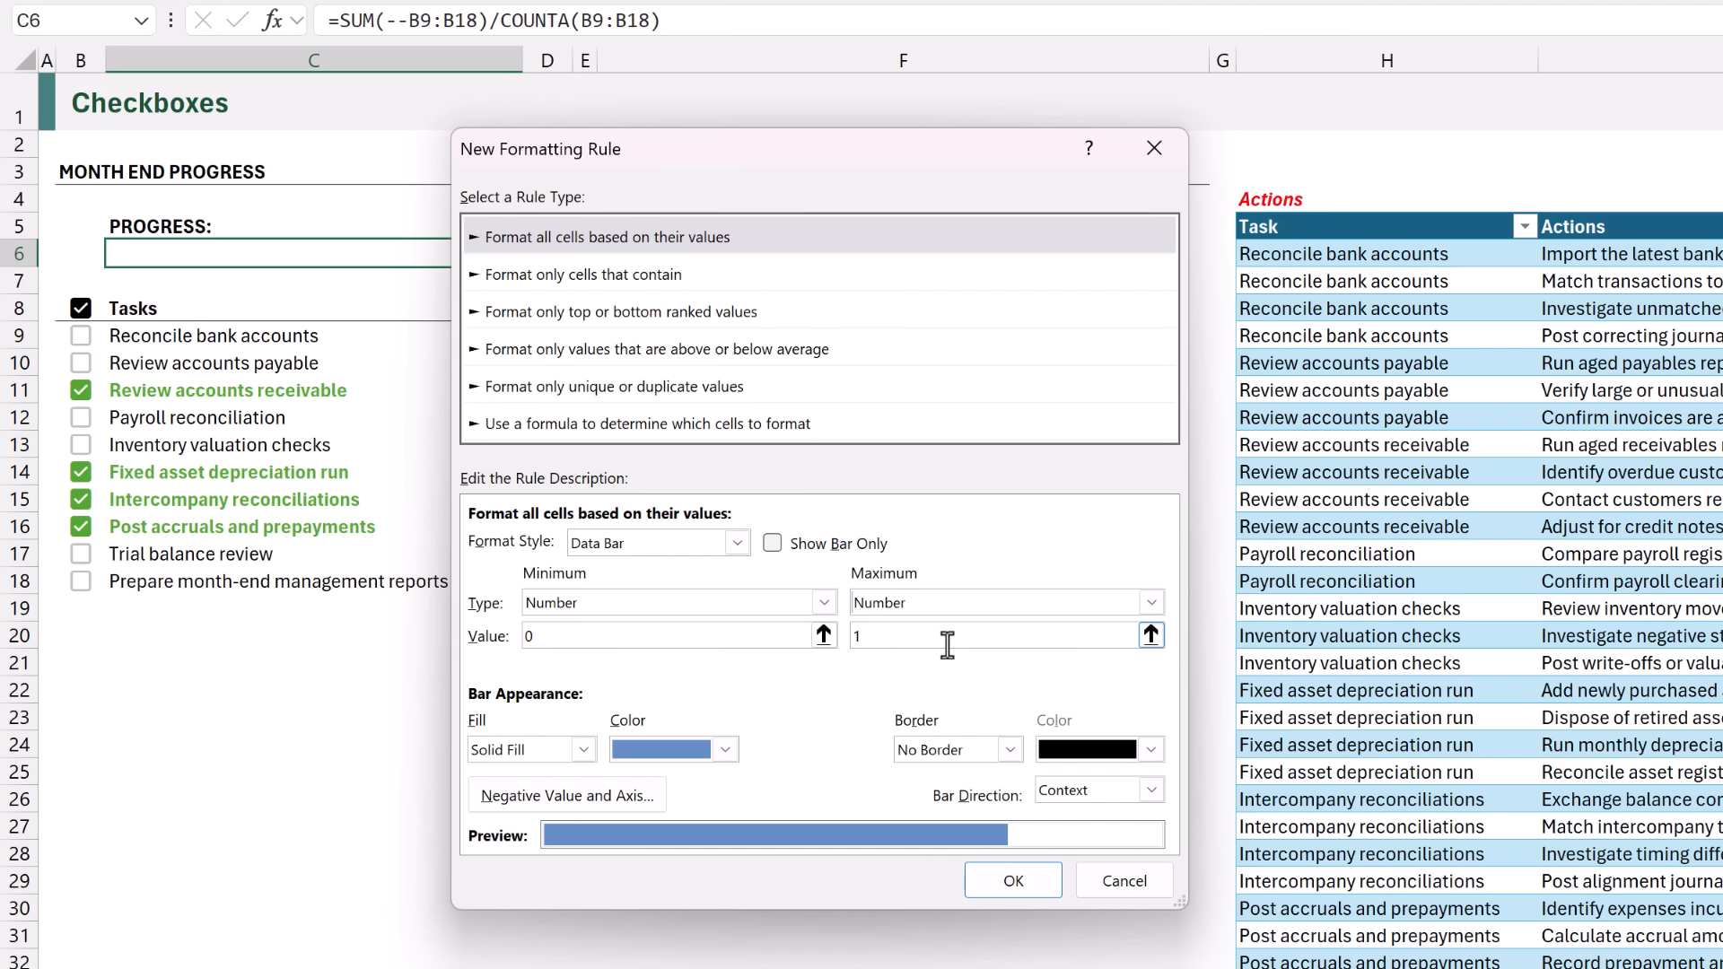
# Colour the data bar in the light green theme colour and apply the rule to the progress cell.
pyautogui.click(720, 749)
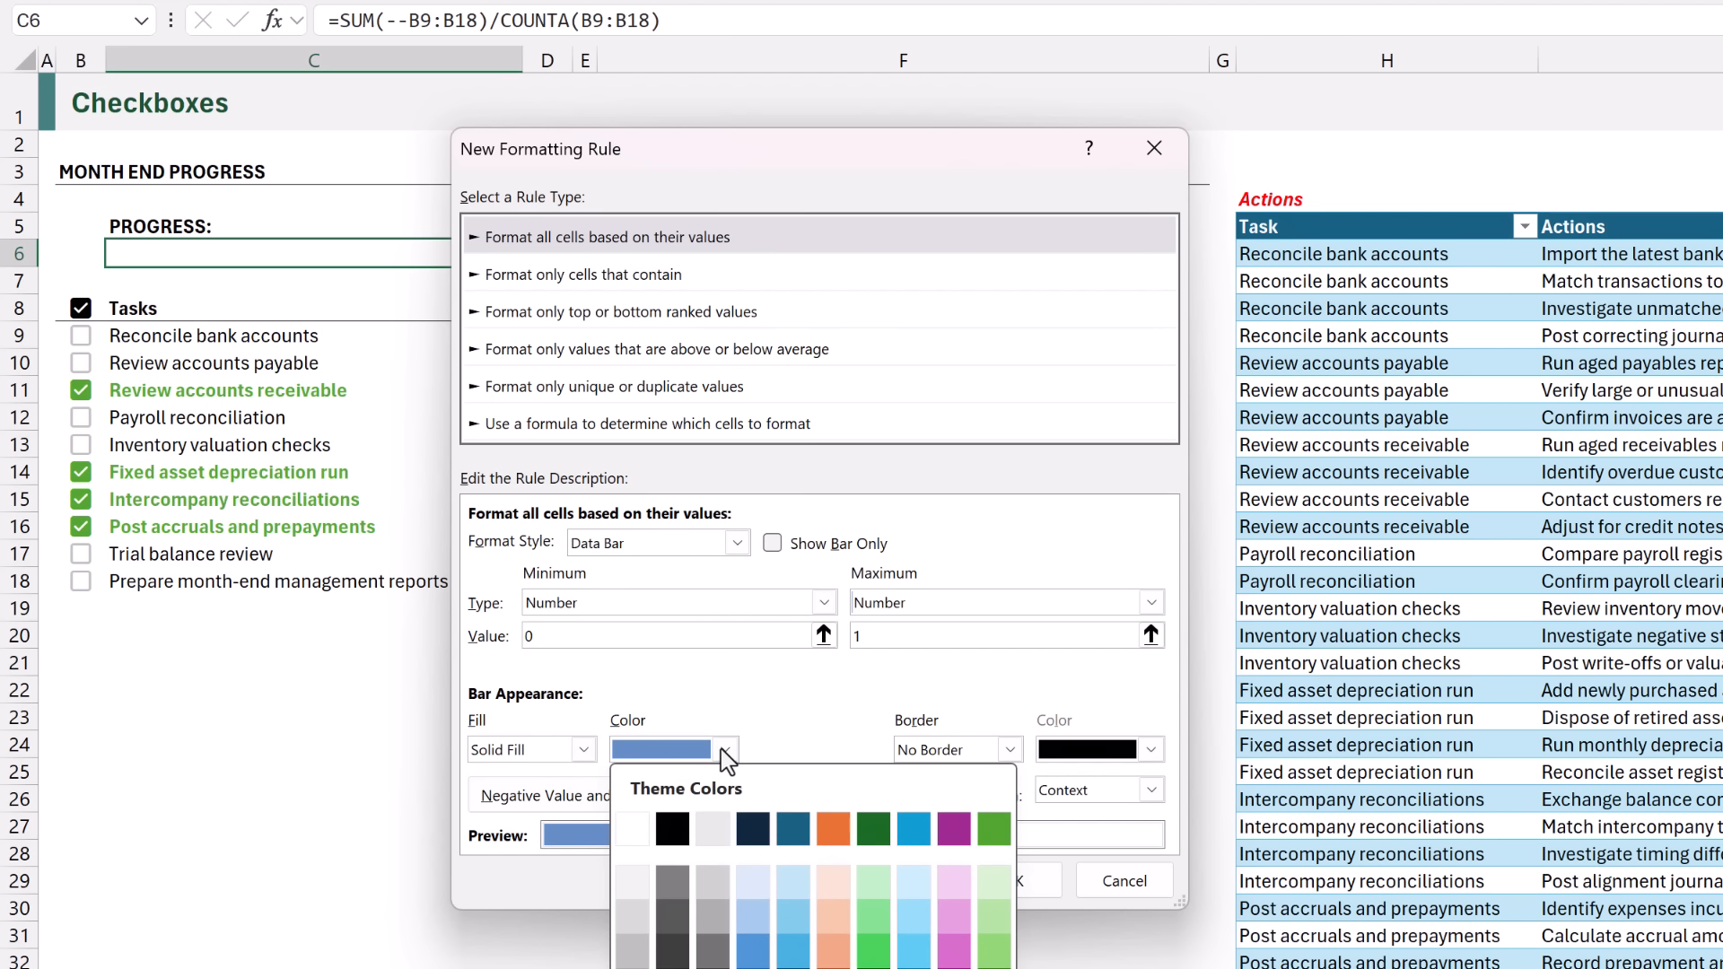
pyautogui.click(991, 831)
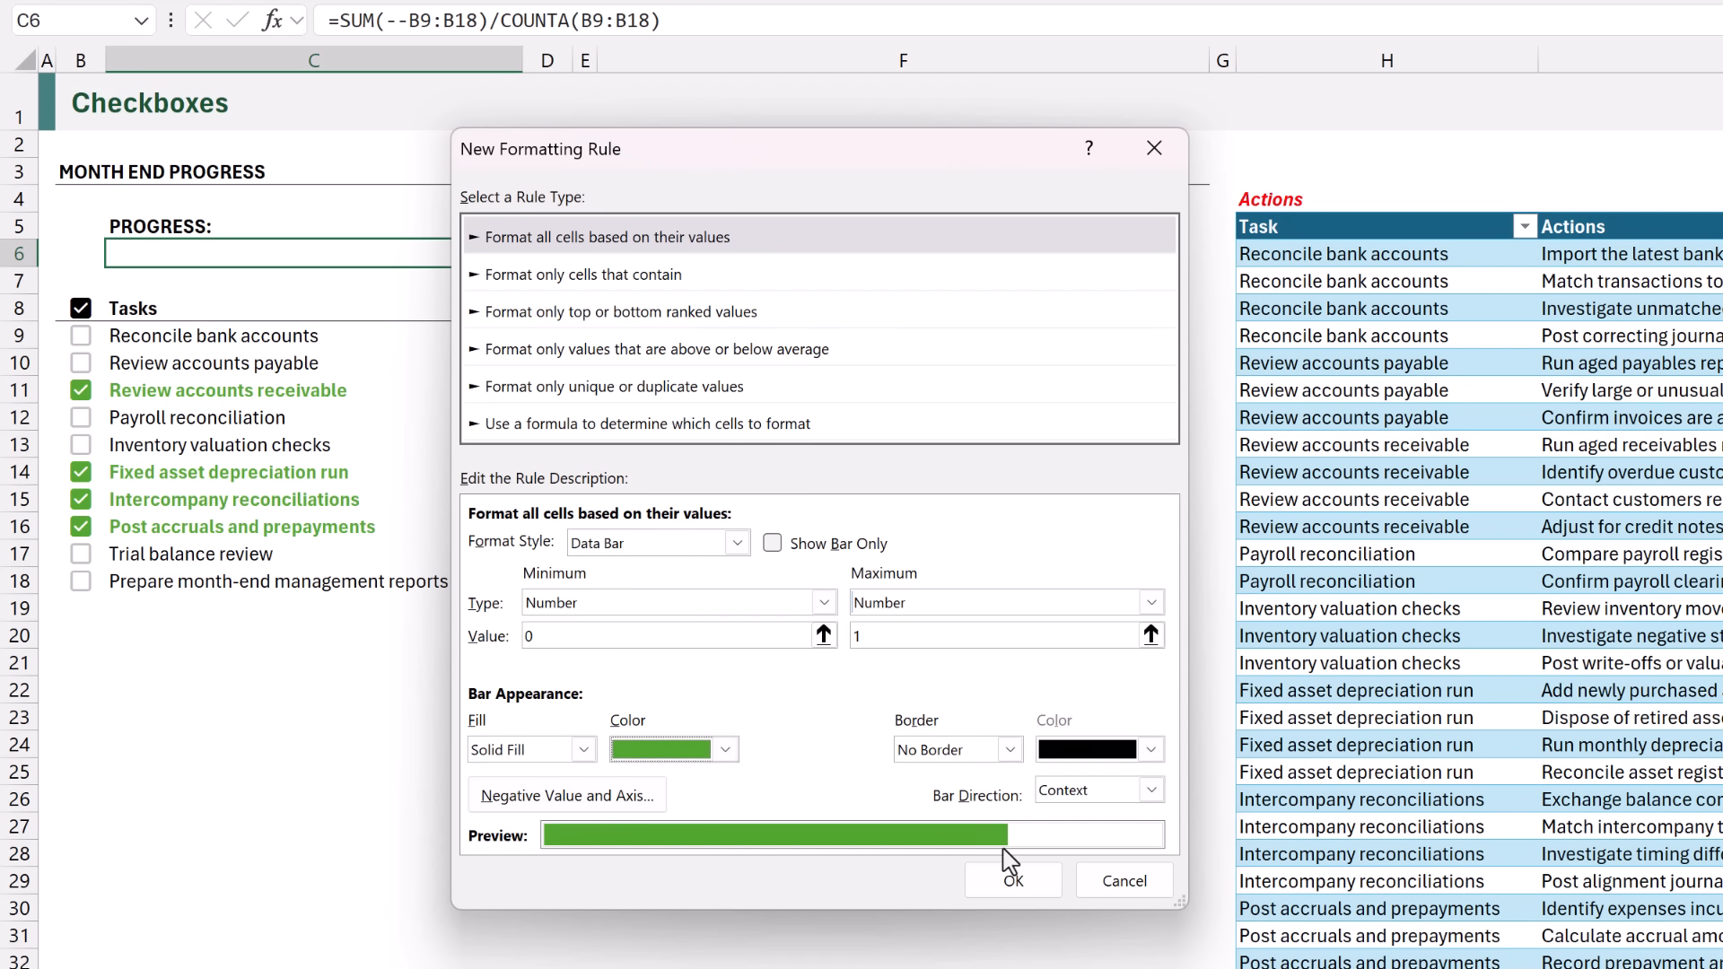
pyautogui.click(1014, 881)
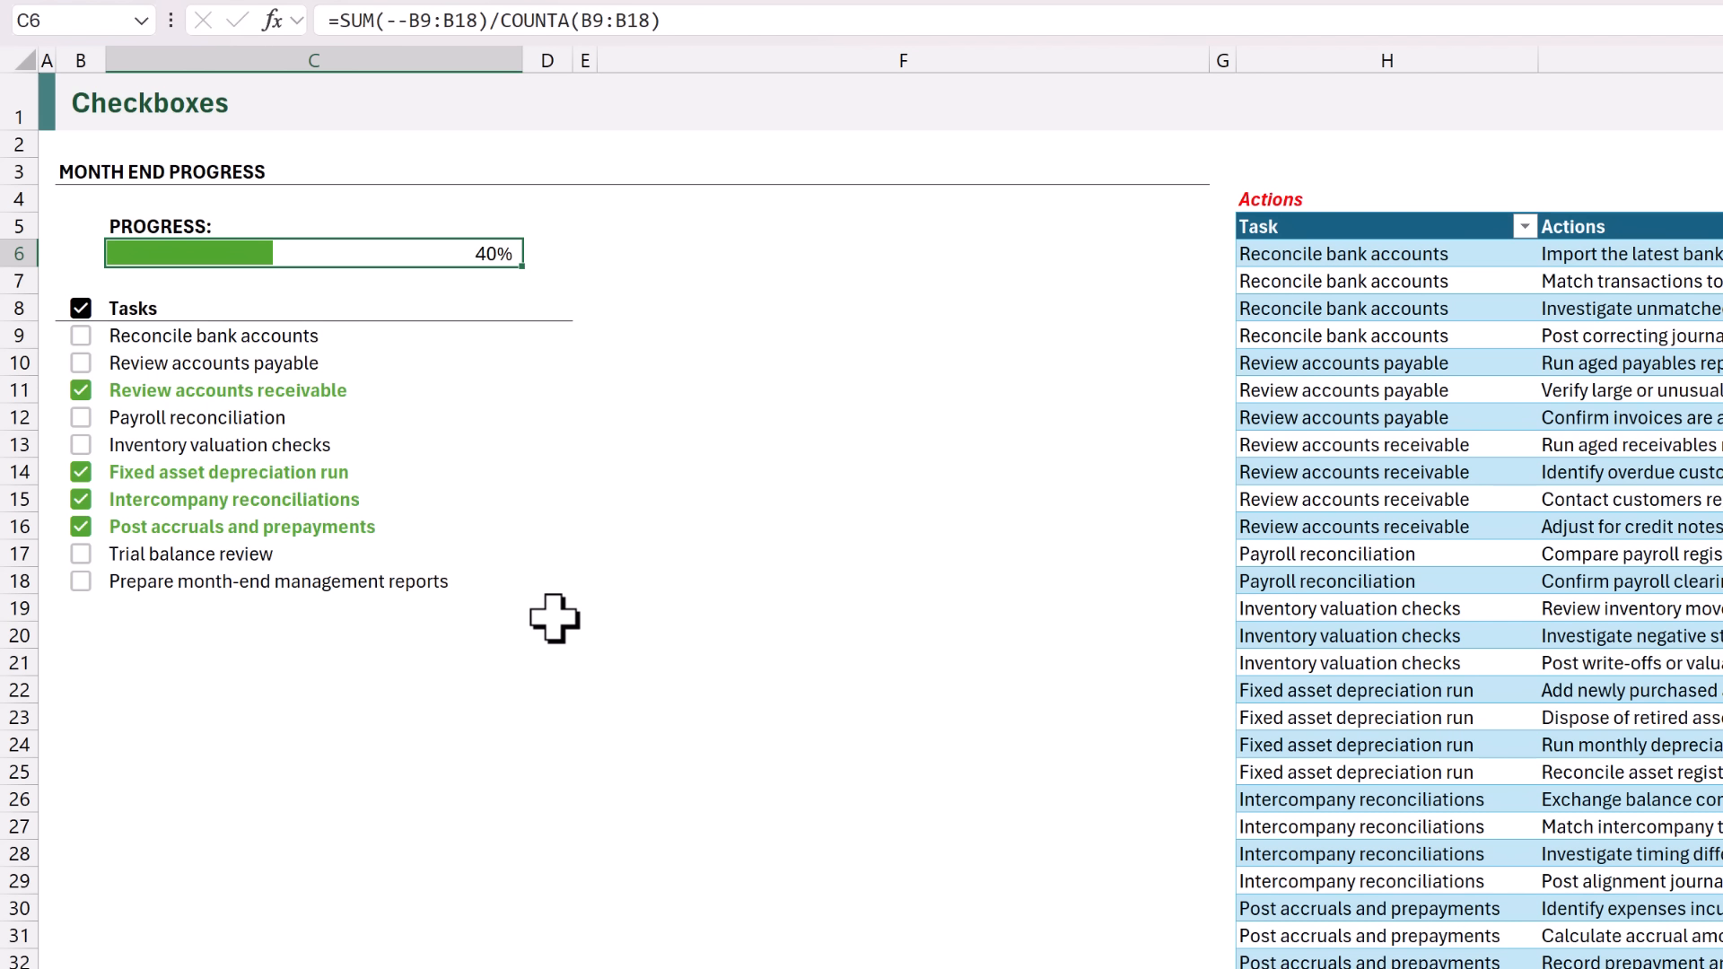
# Tick the checkboxes for Payroll reconciliation and Inventory valuation checks.
pyautogui.click(83, 422)
pyautogui.click(81, 419)
pyautogui.click(81, 445)
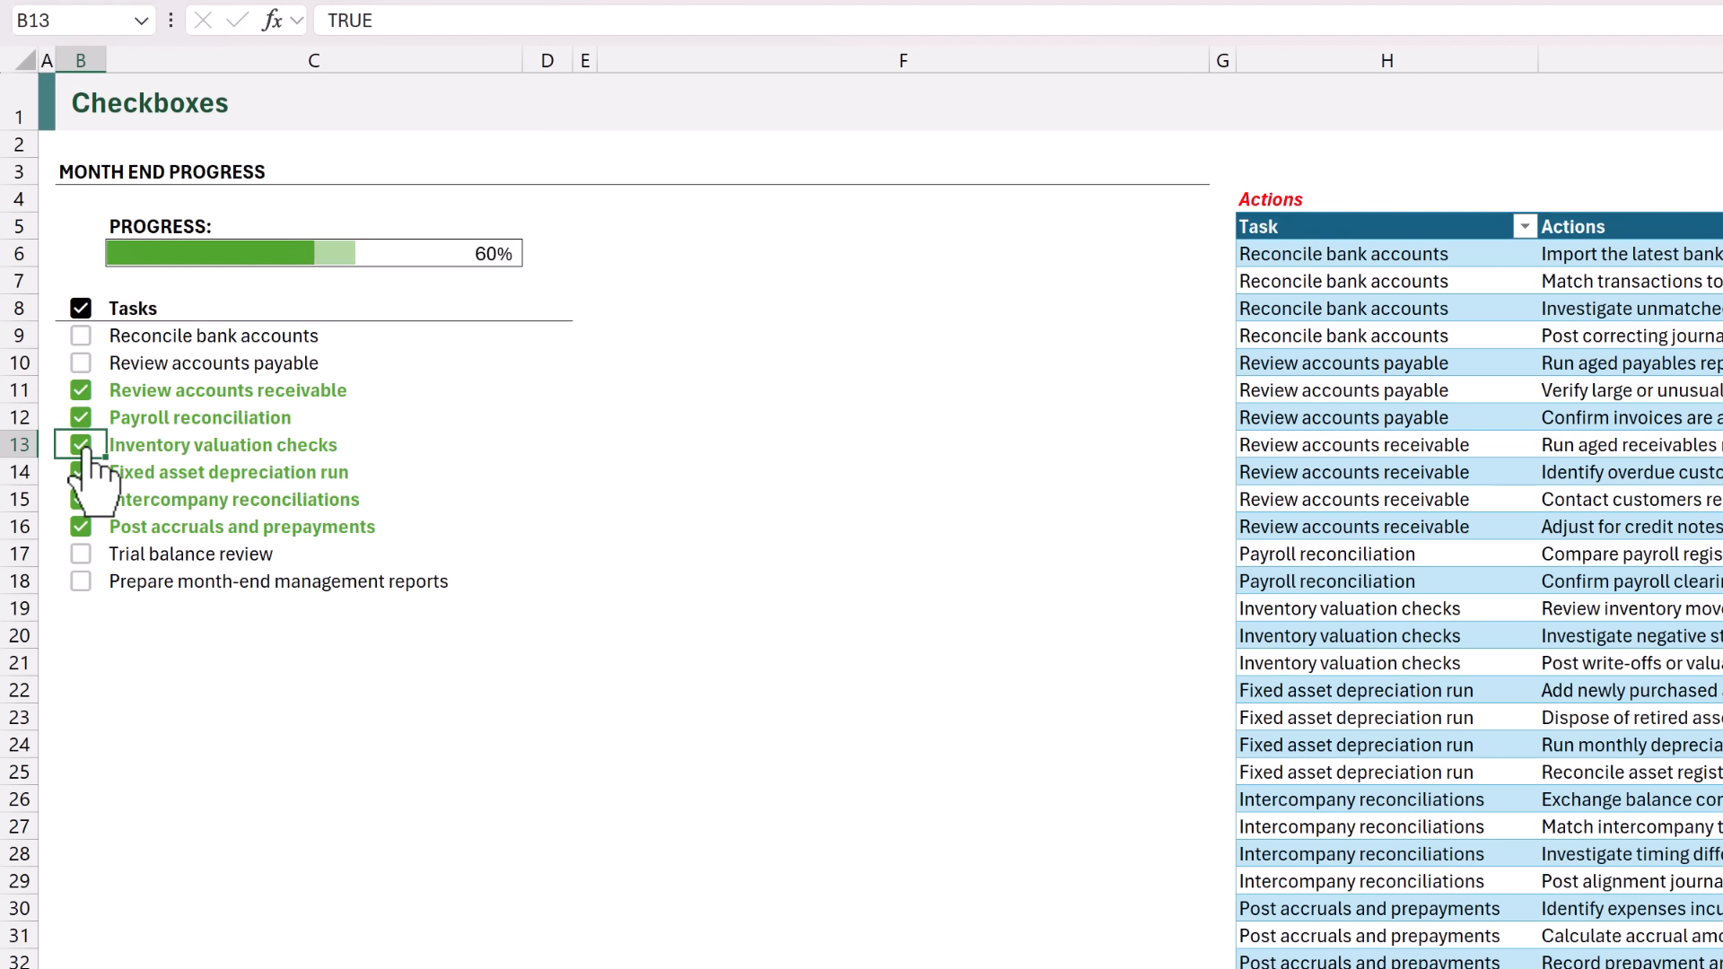
# Tick the checkboxes for Trial balance review, Prepare month-end management reports, Reconcile bank accounts and Review accounts payable.
pyautogui.click(81, 554)
pyautogui.click(81, 581)
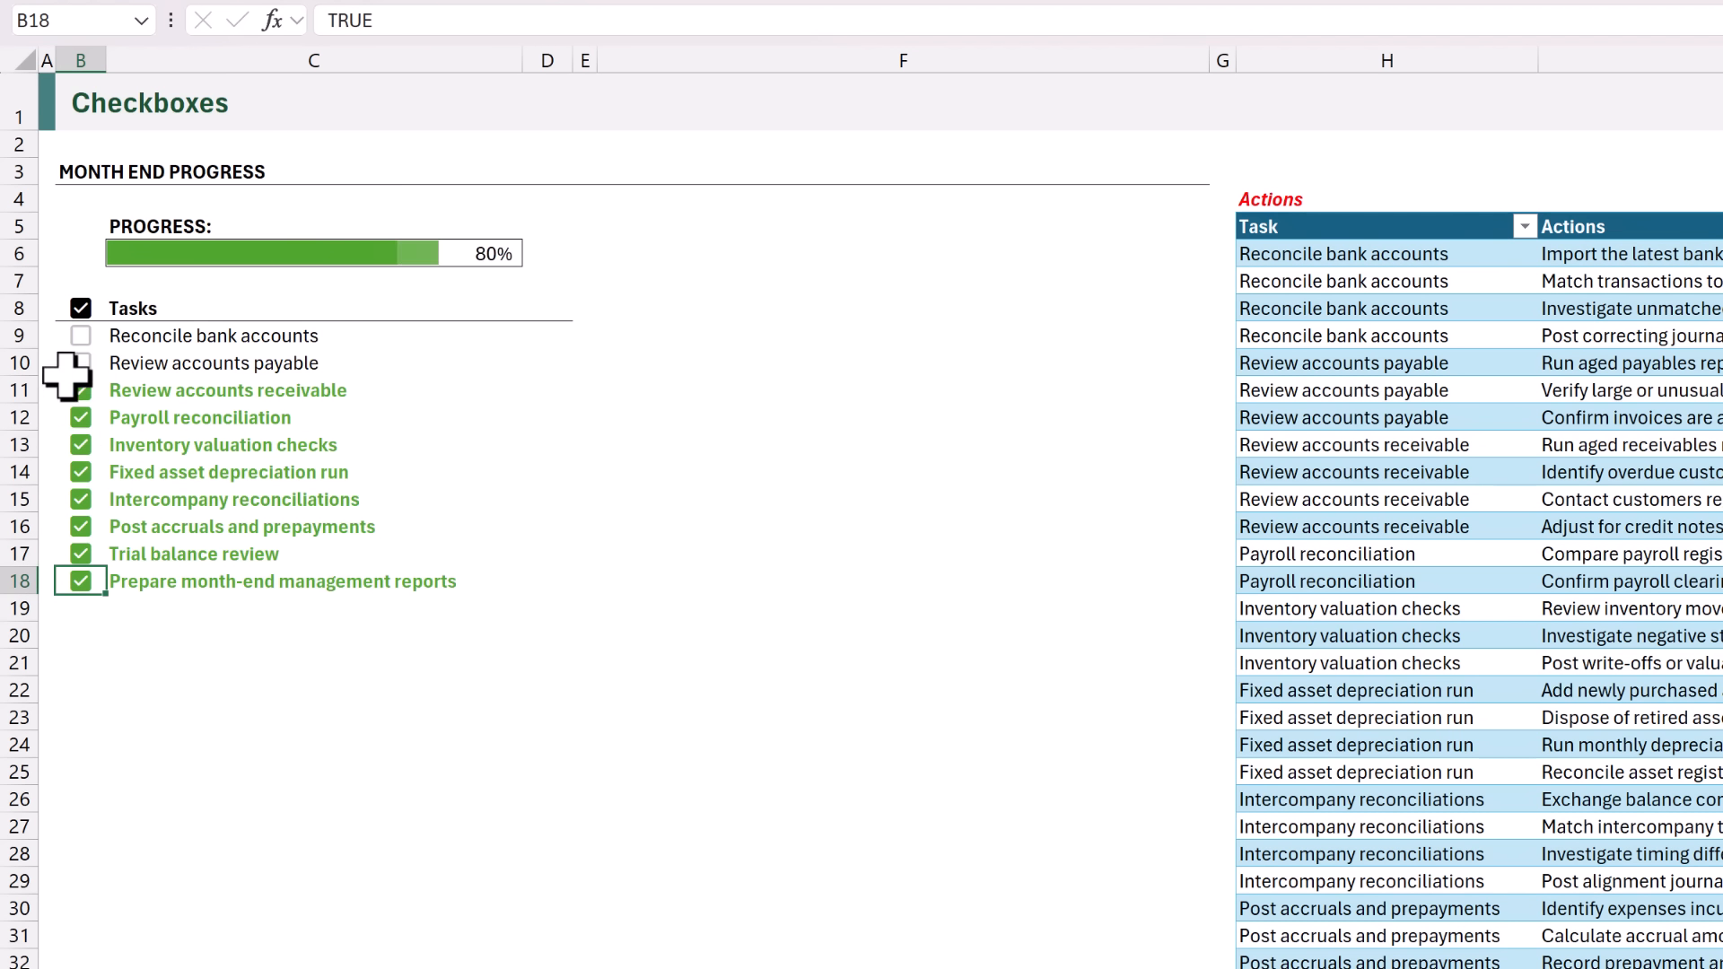
pyautogui.click(81, 336)
pyautogui.click(81, 362)
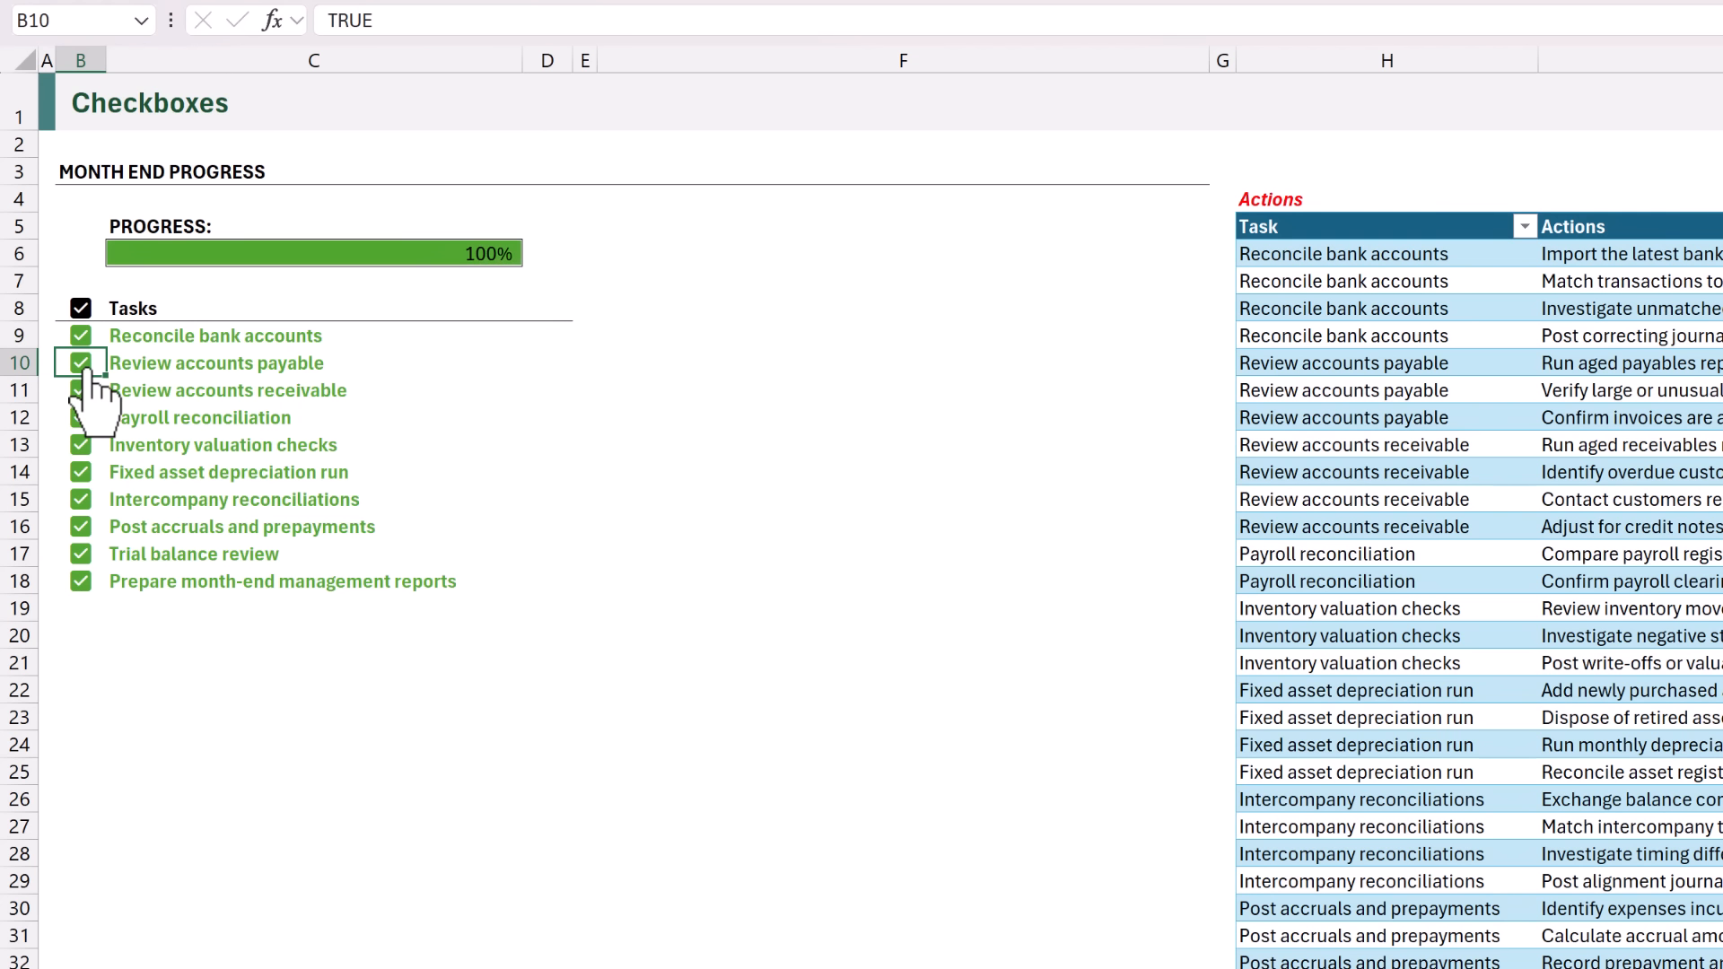
# Make the progress percentage in C6 bold.
pyautogui.click(137, 254)
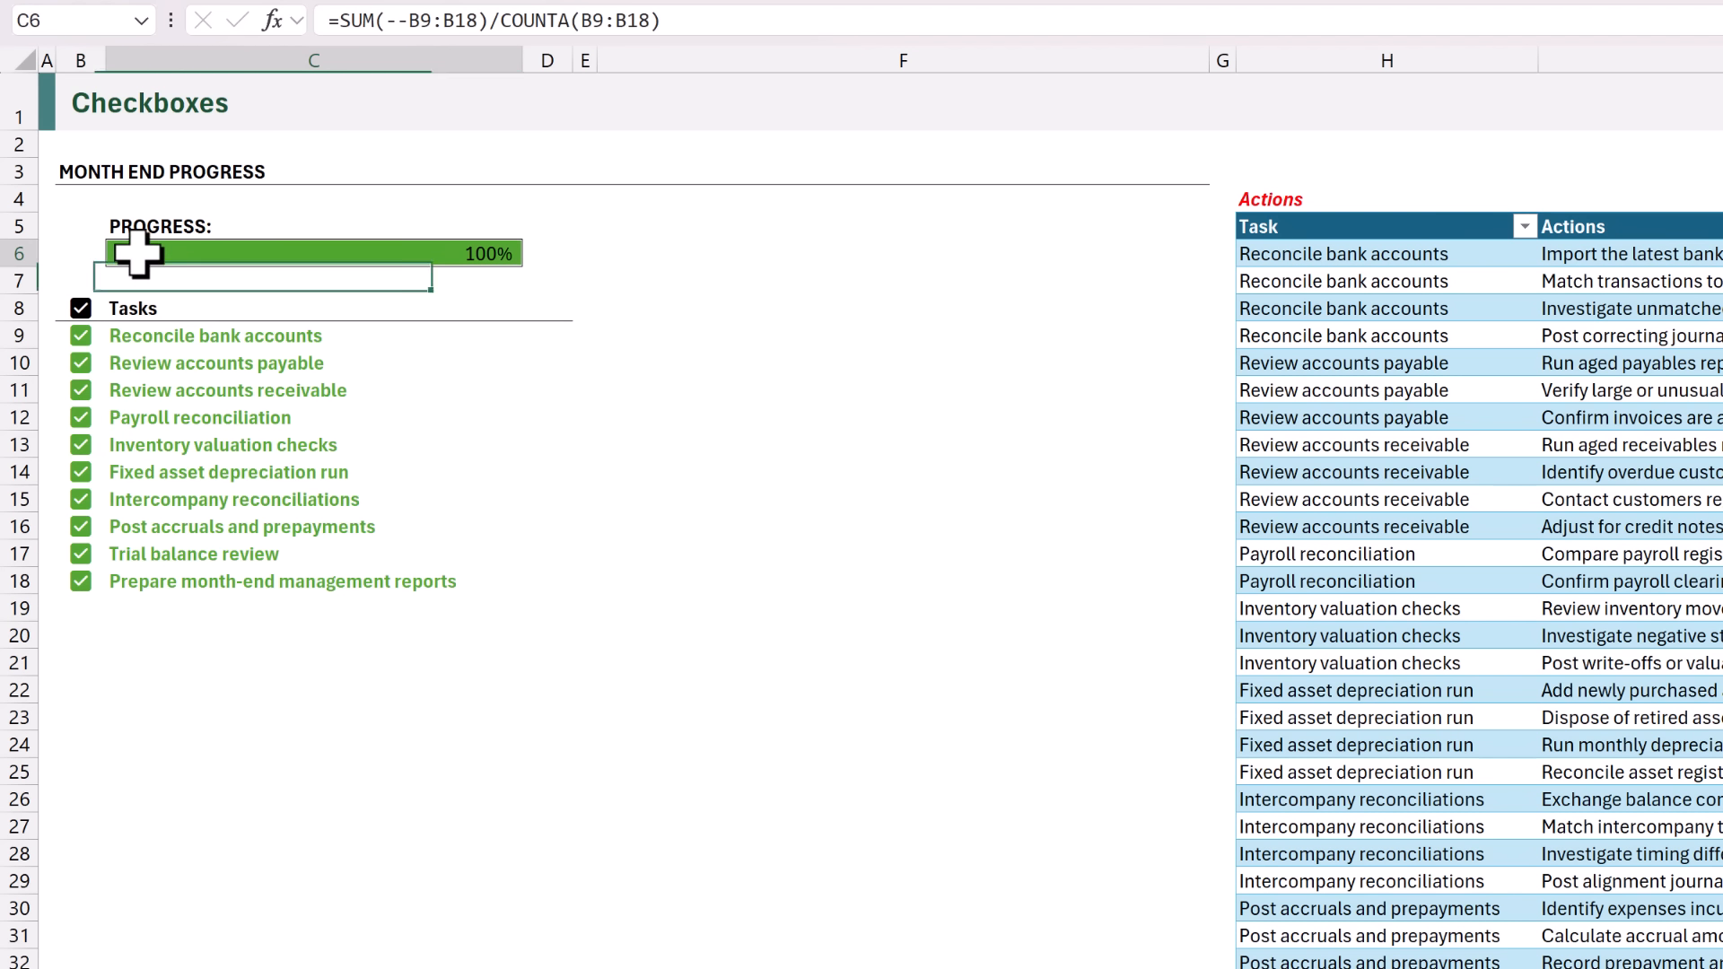
pyautogui.hotkey('ctrl', 'b')
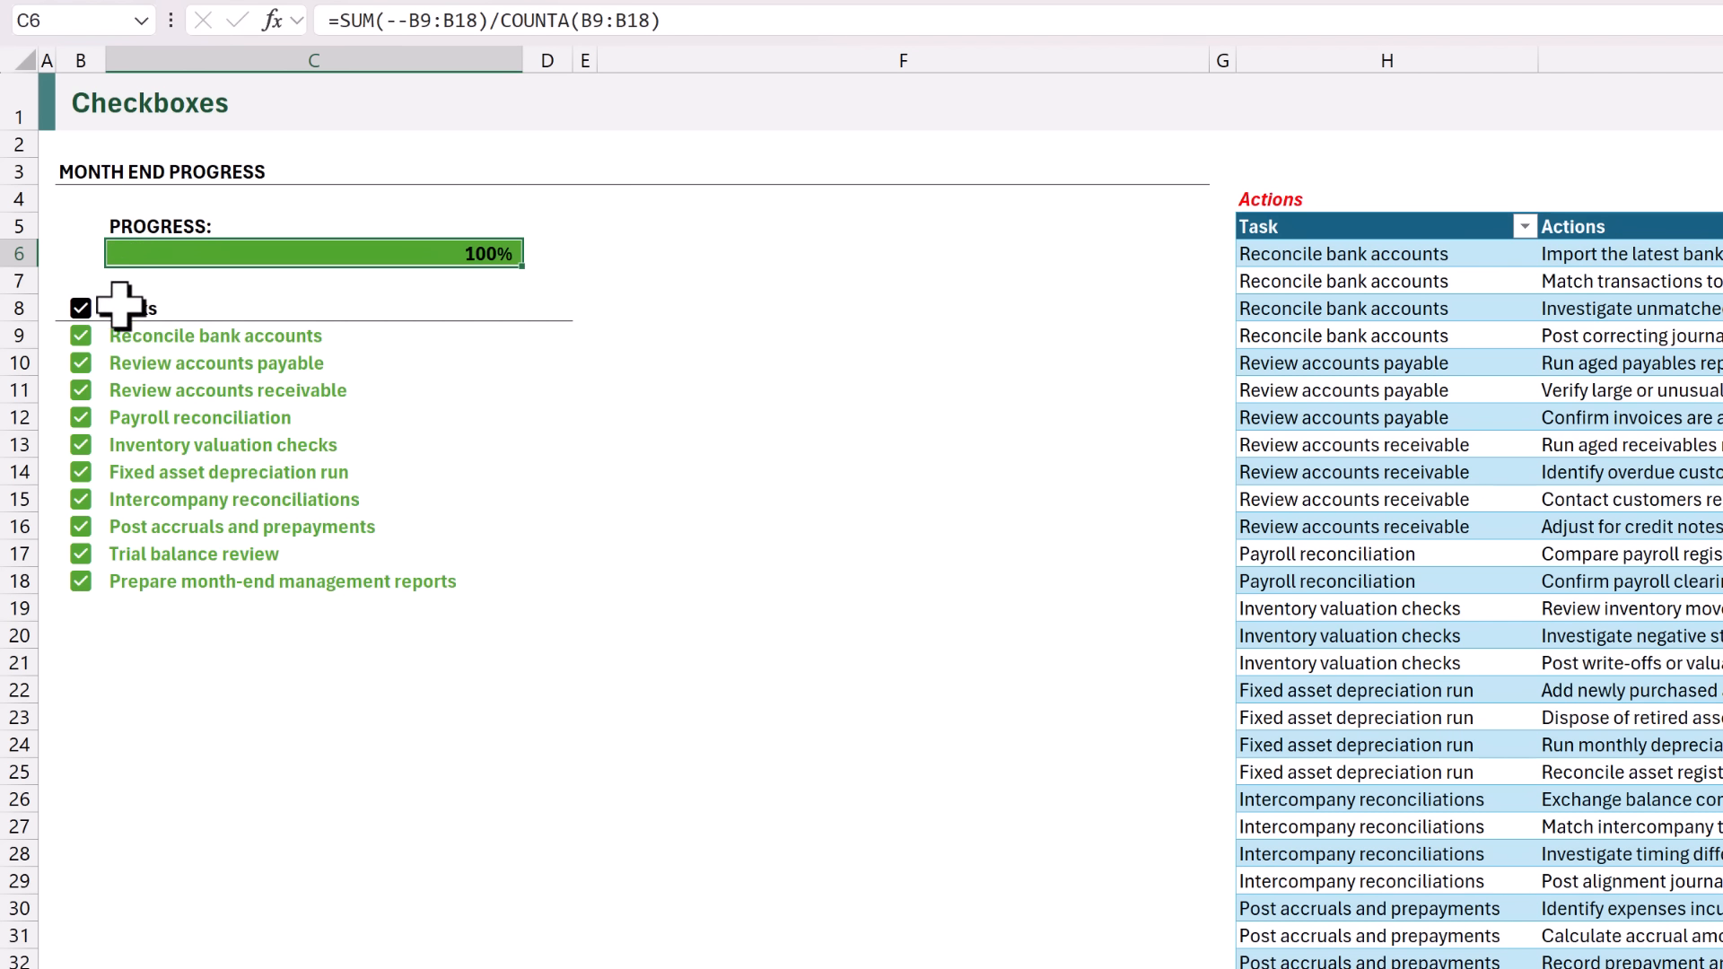
# Clear all task checkboxes in B9:B18 and tick only Review accounts payable and Review accounts receivable.
pyautogui.click(100, 343)
pyautogui.moveTo(99, 357); pyautogui.dragTo(94, 577)
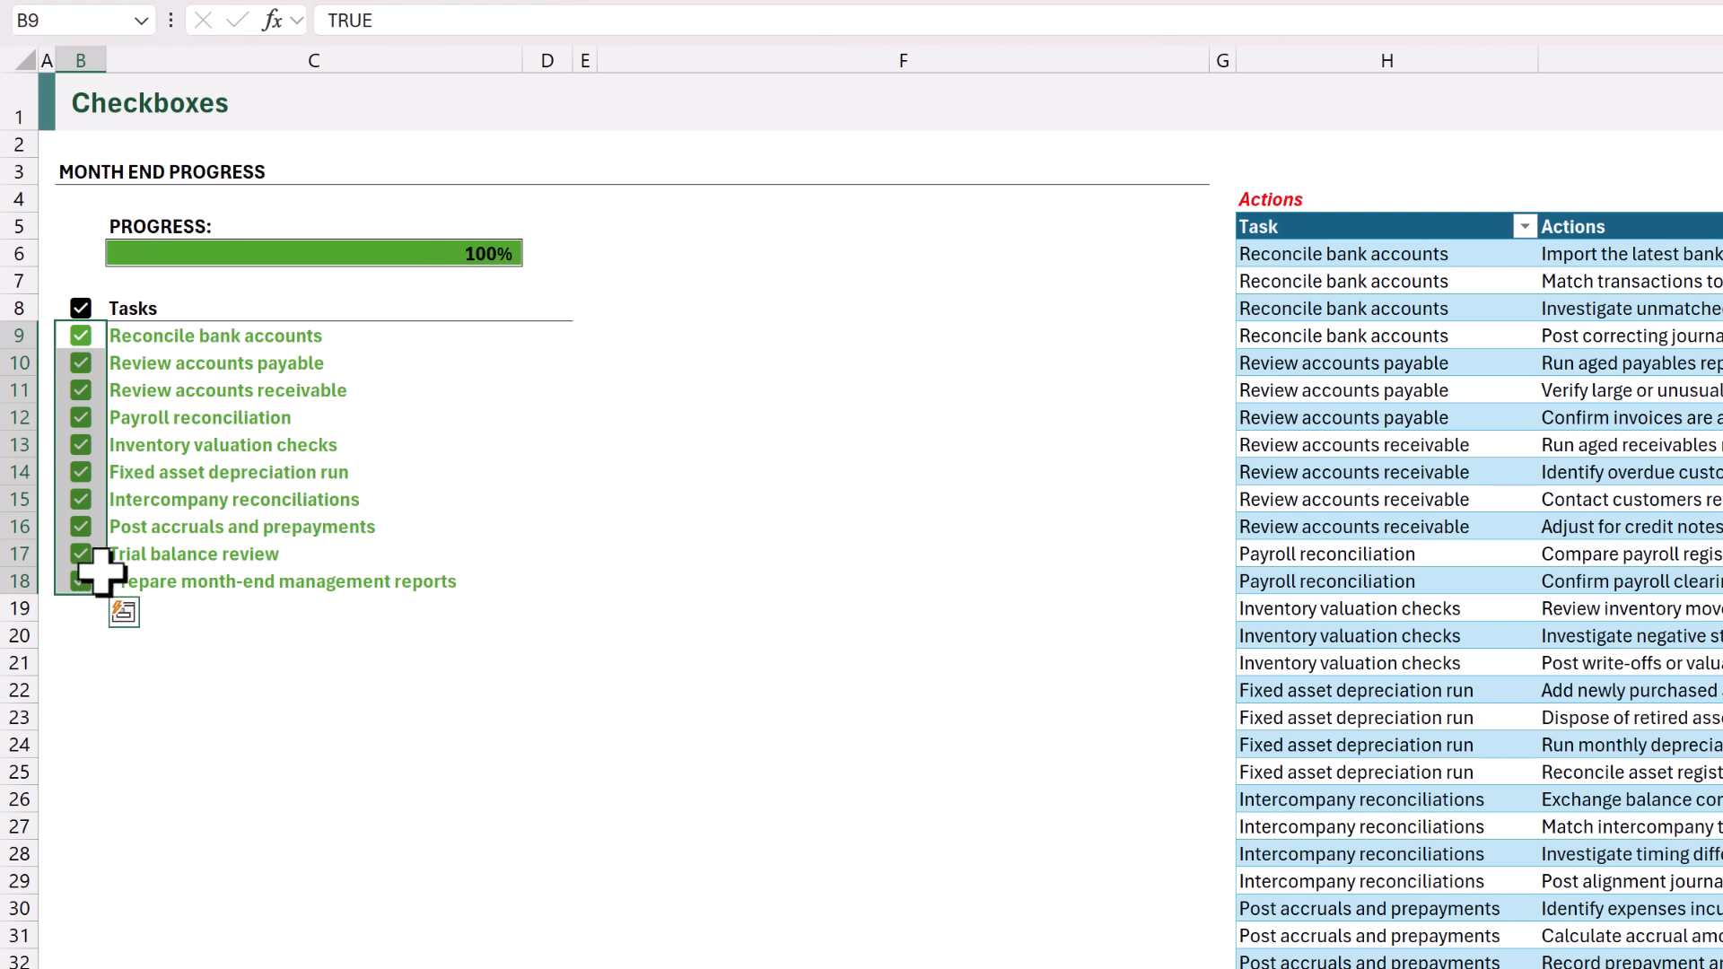
pyautogui.press('space')
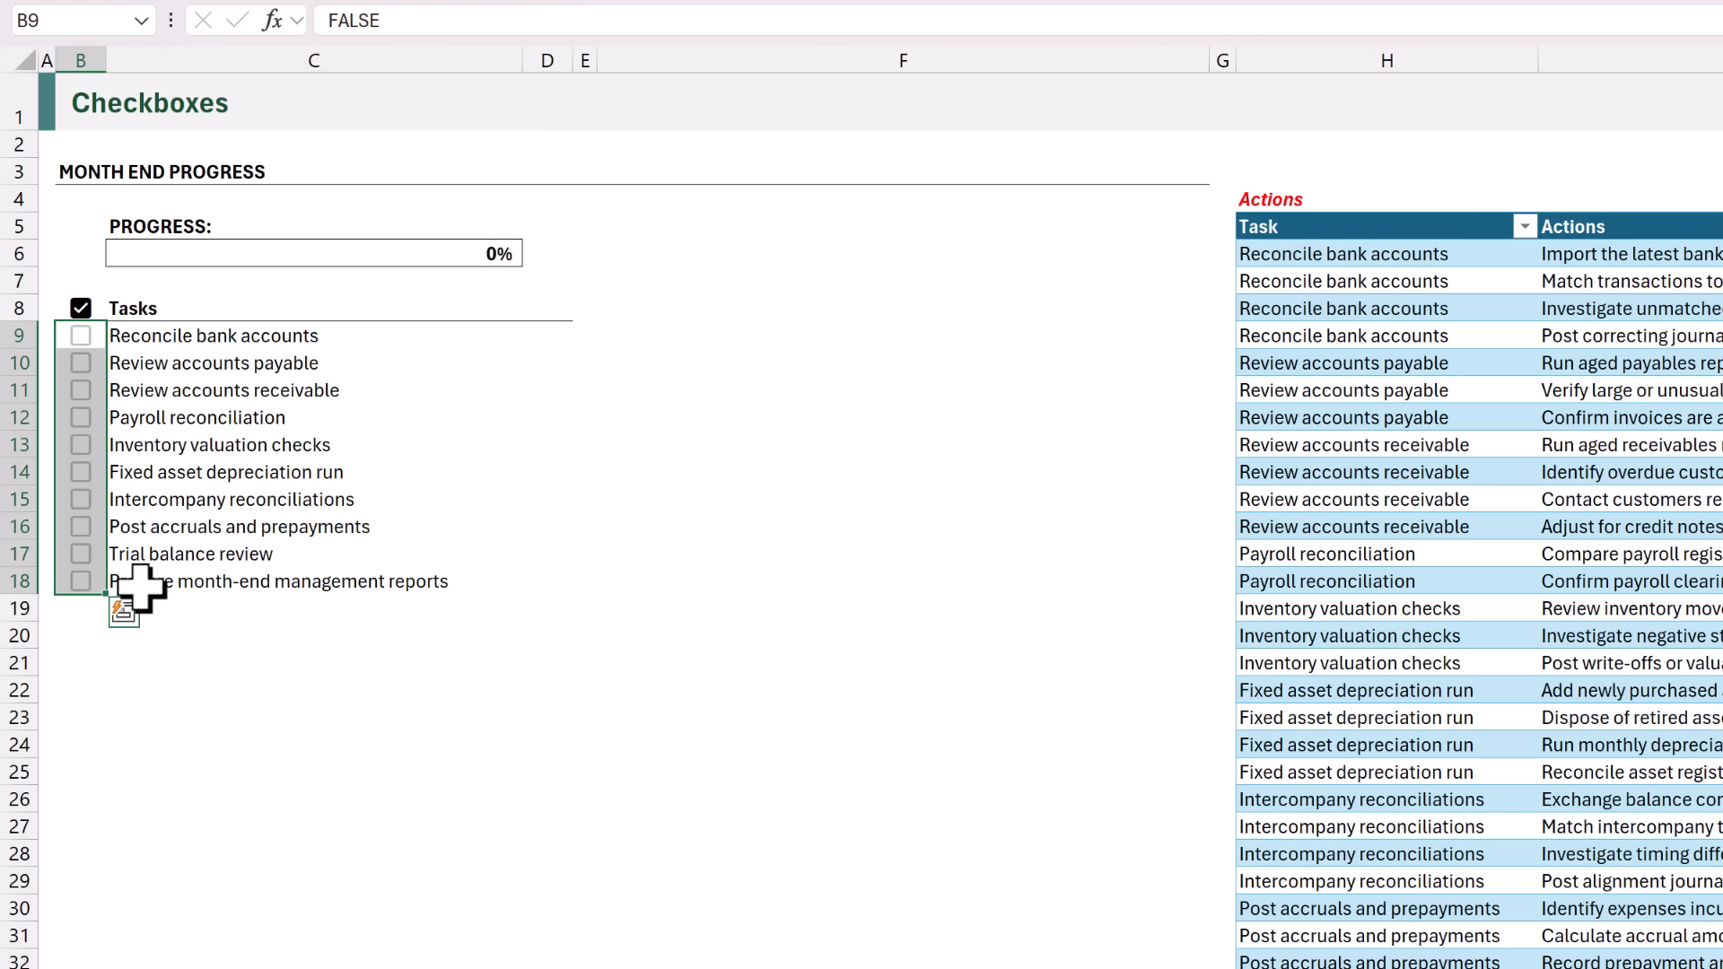
pyautogui.click(81, 362)
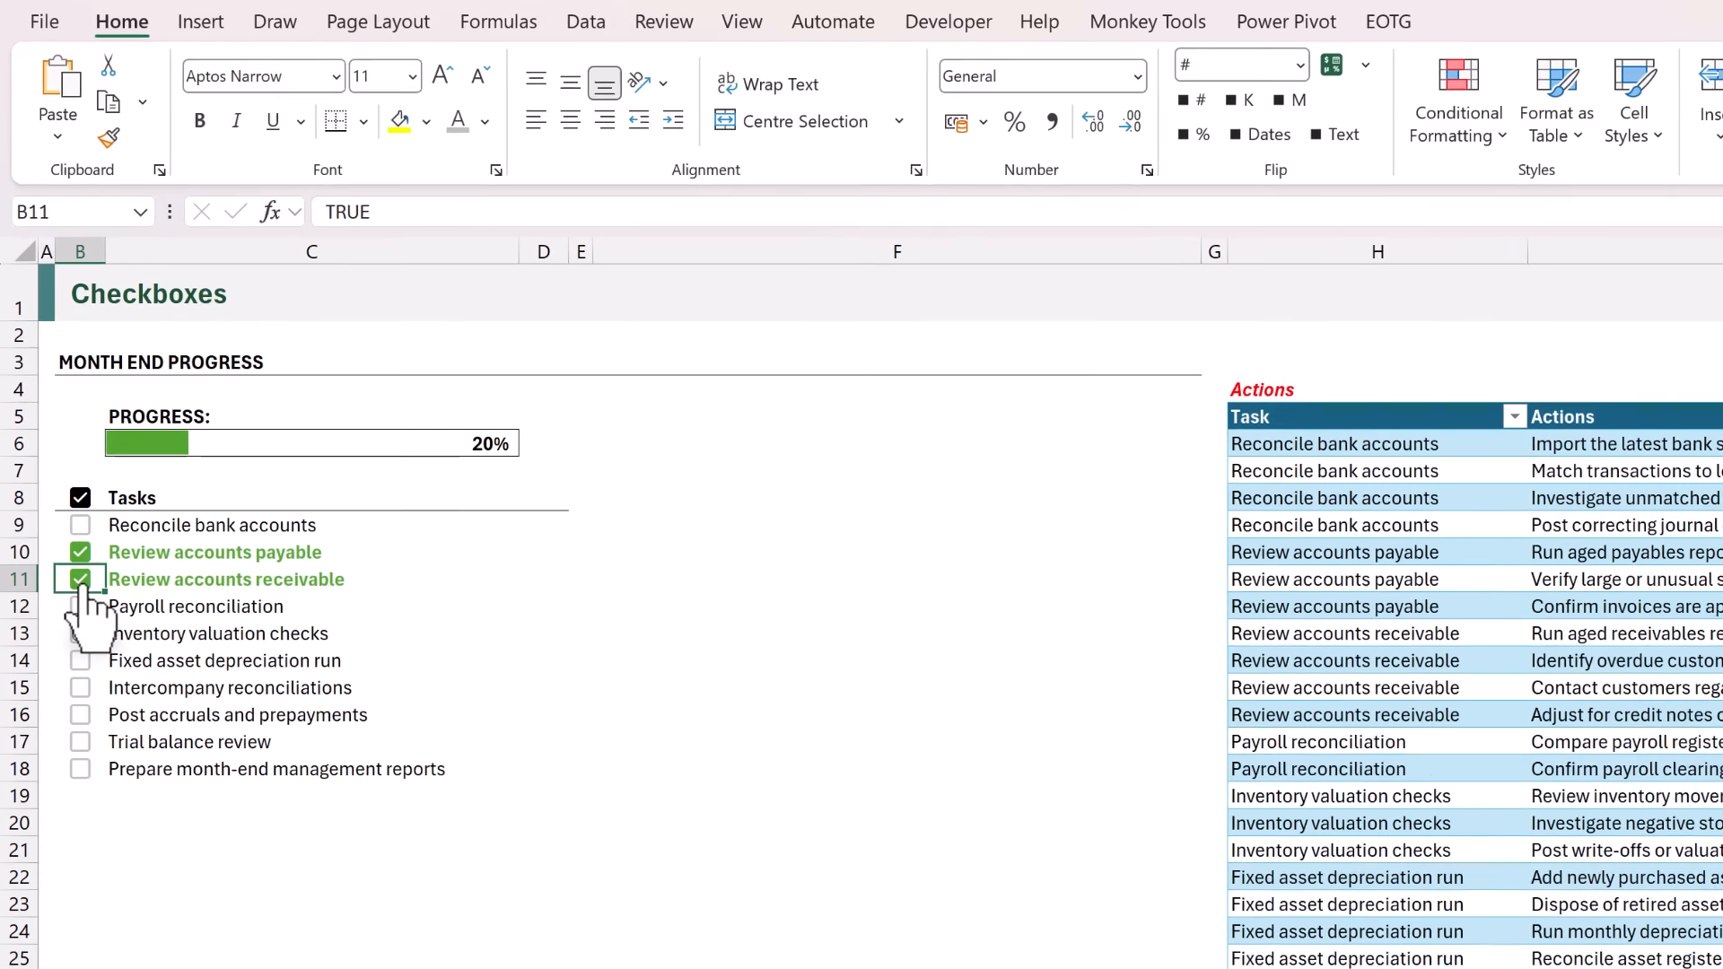
# Insert a second column of checkboxes in D9:D18 and colour them light grey.
pyautogui.moveTo(535, 528); pyautogui.dragTo(546, 774)
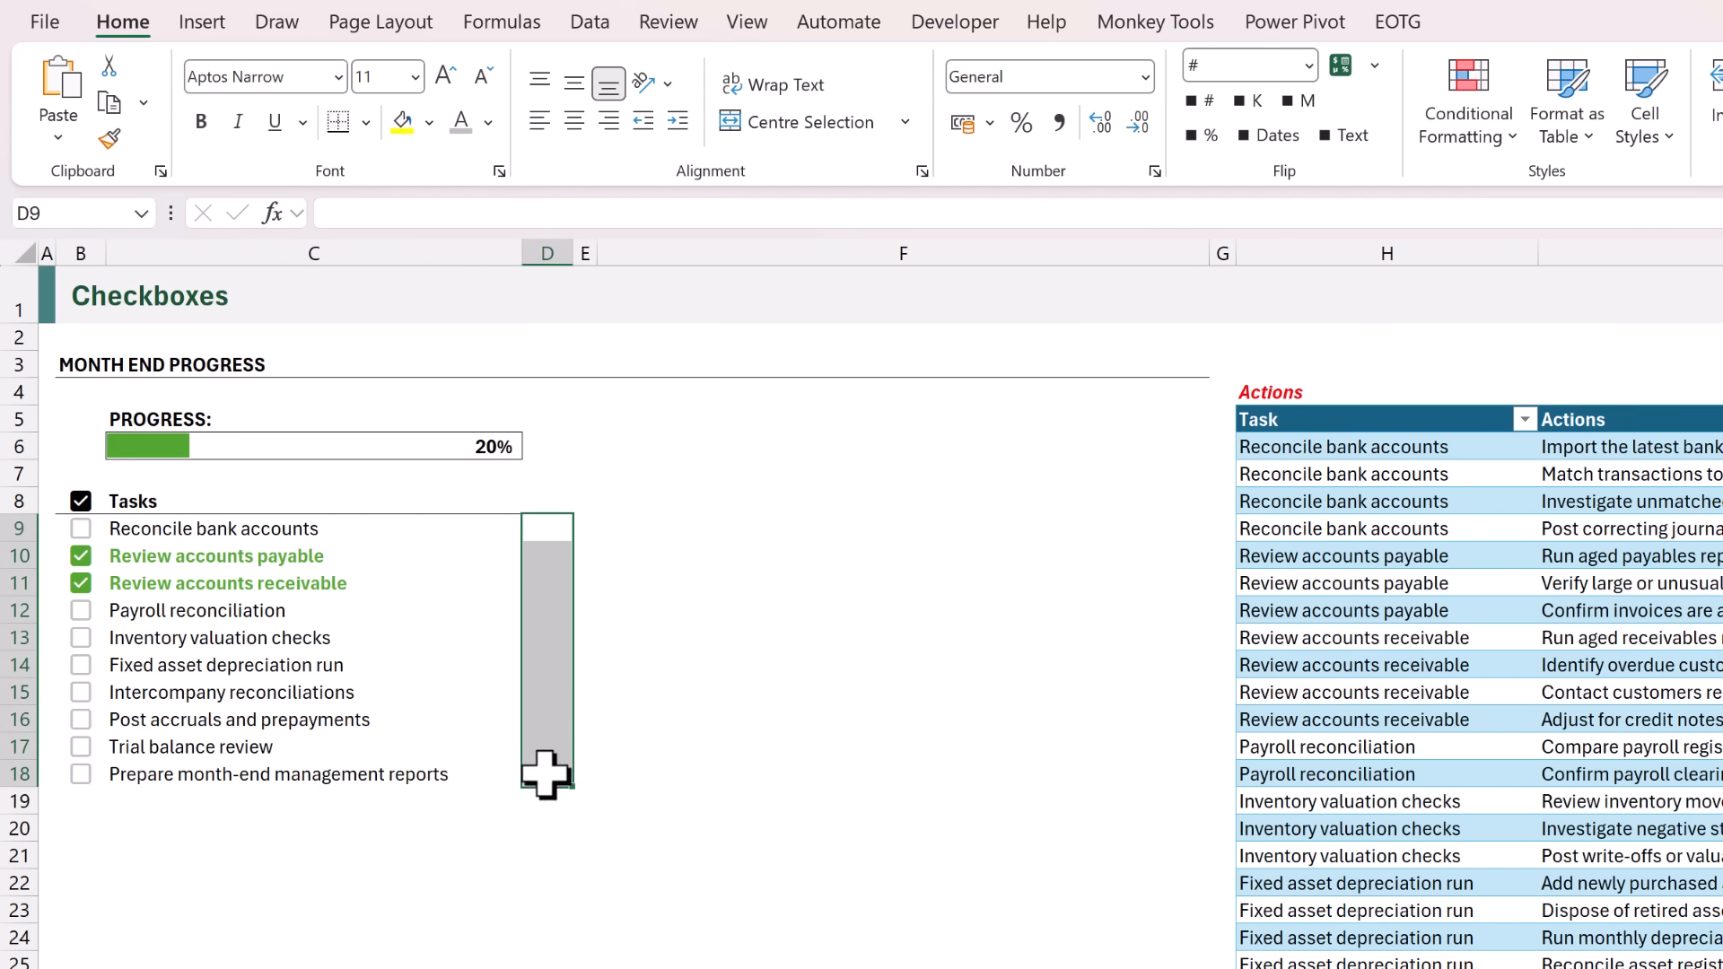
pyautogui.click(223, 26)
pyautogui.click(812, 94)
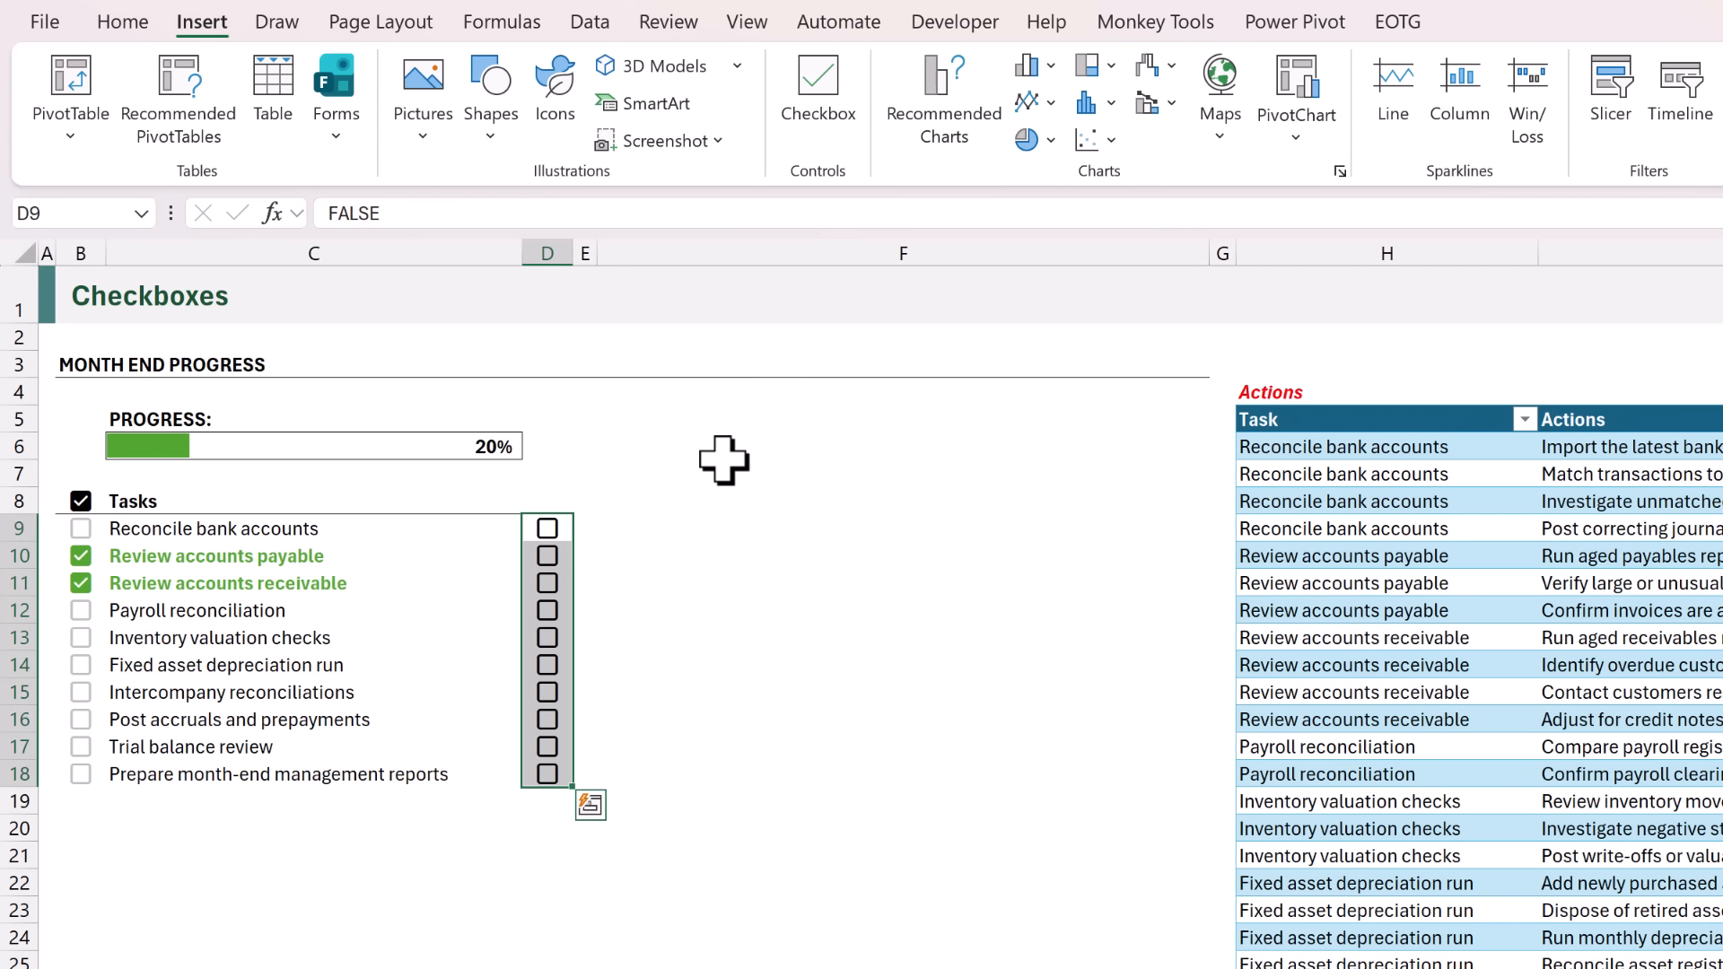
pyautogui.click(133, 25)
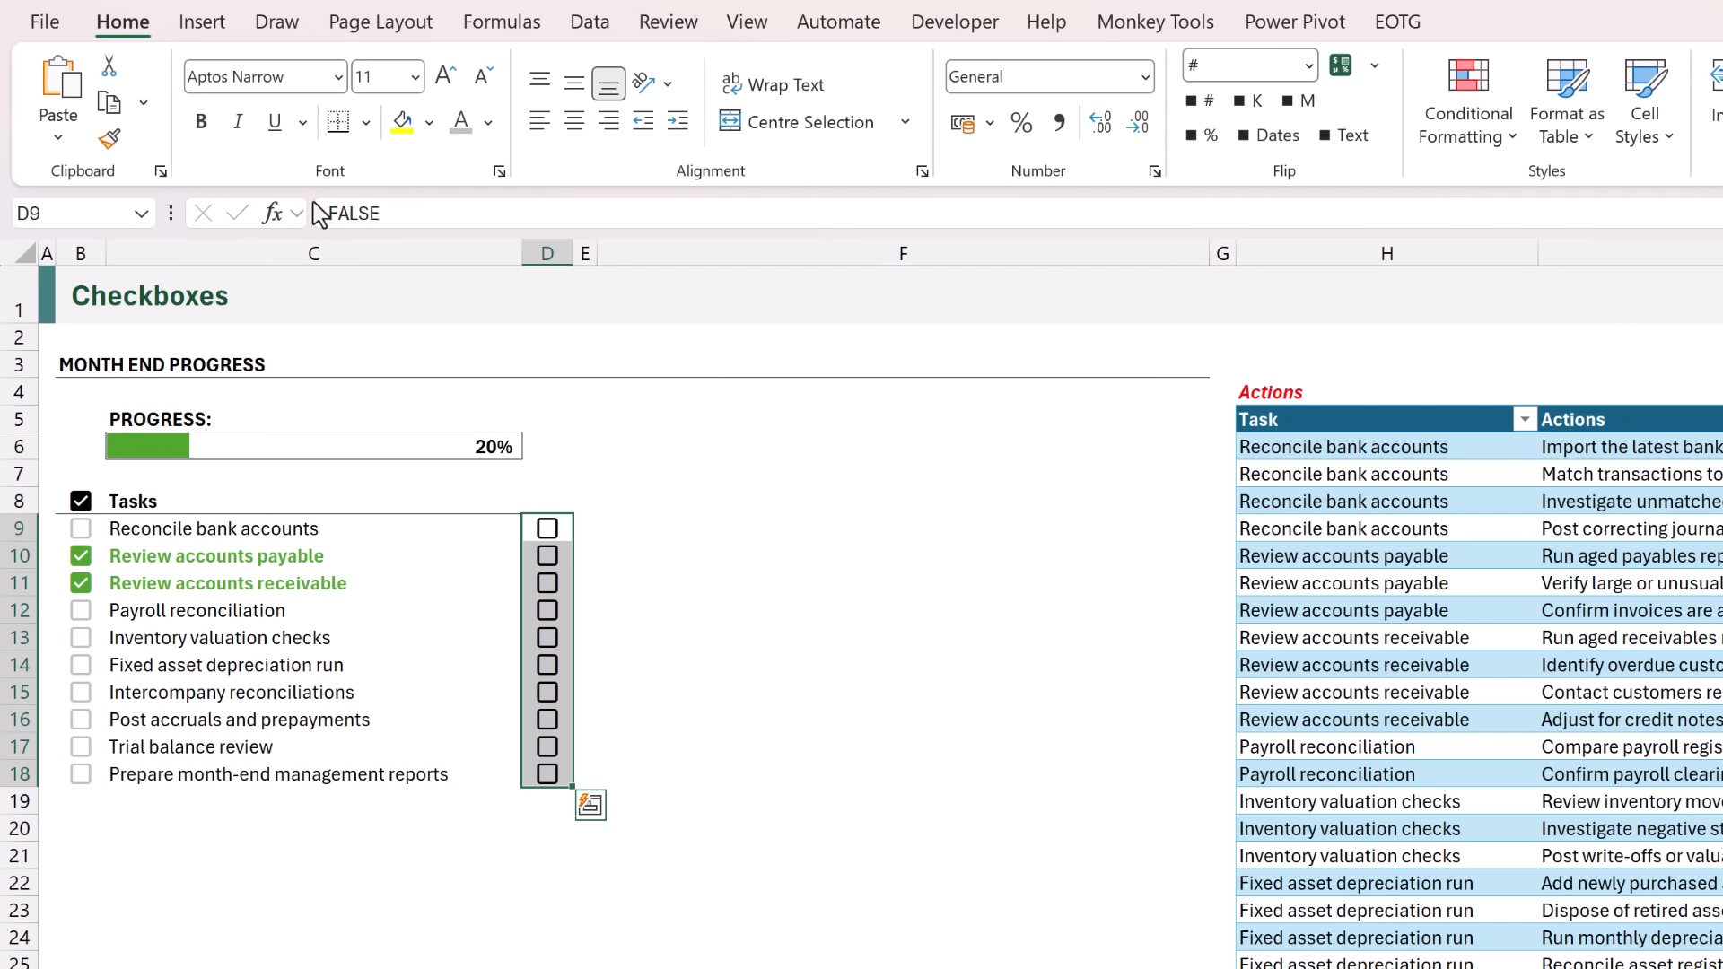
pyautogui.click(460, 123)
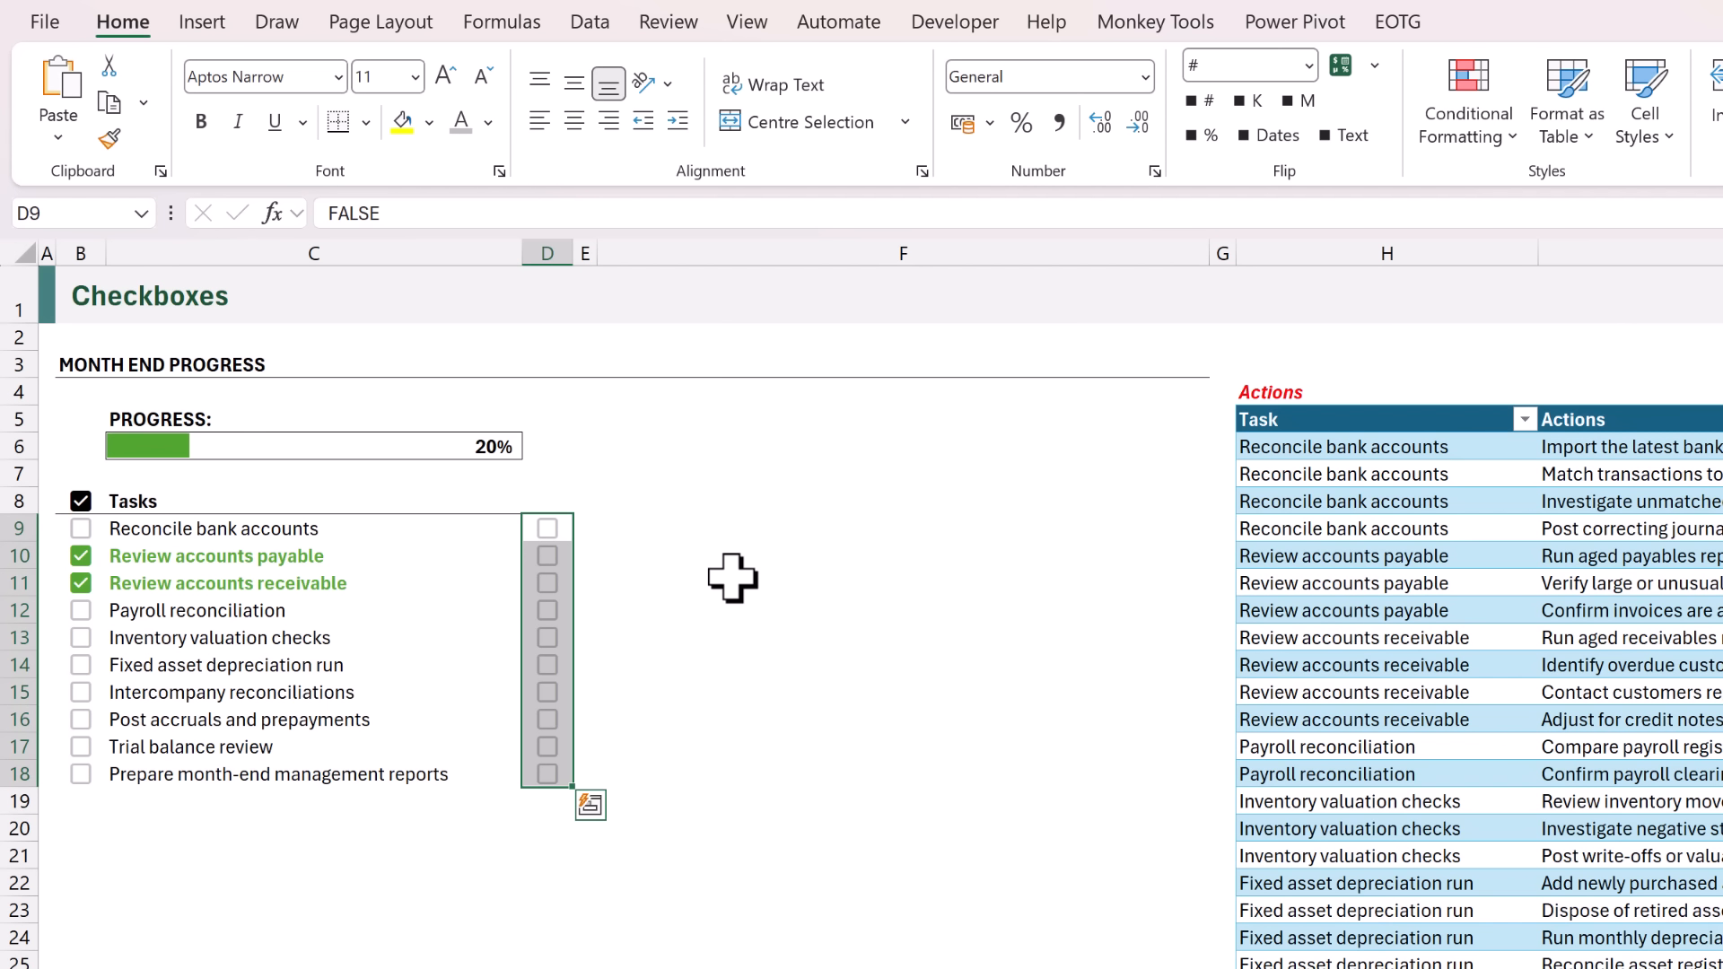
# Insert the solid magnifying glass from the stock icons, place it inside cell D8 and centre it horizontally.
pyautogui.click(551, 498)
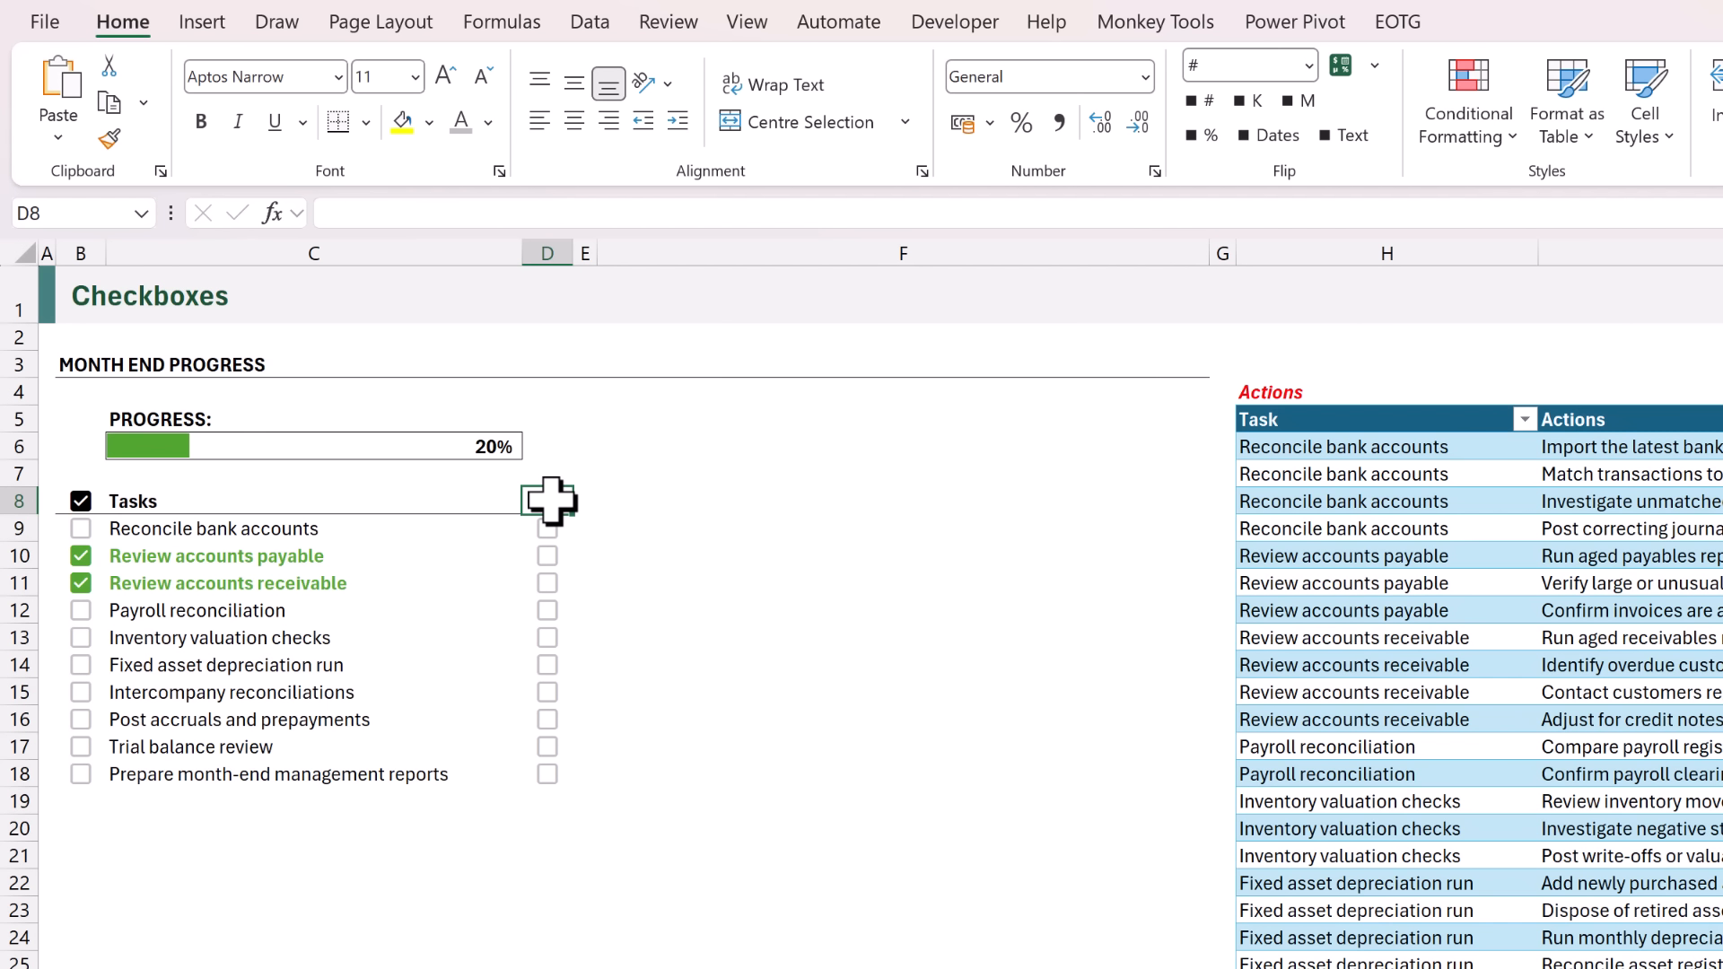
pyautogui.click(206, 27)
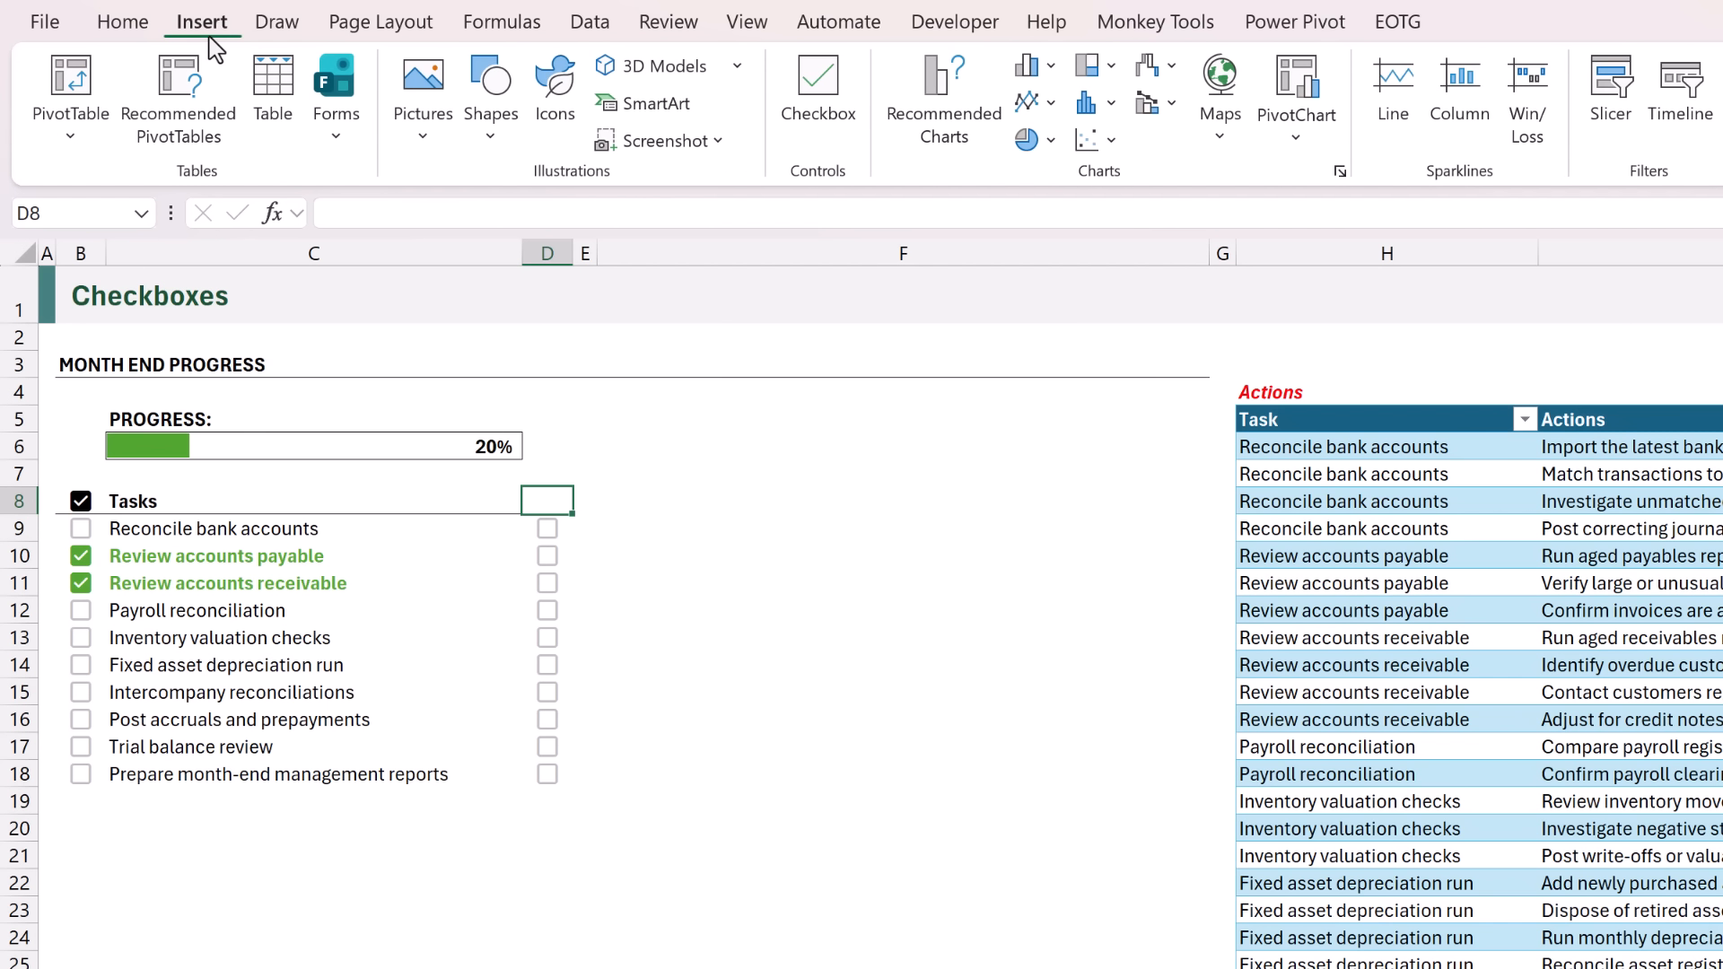
pyautogui.click(556, 99)
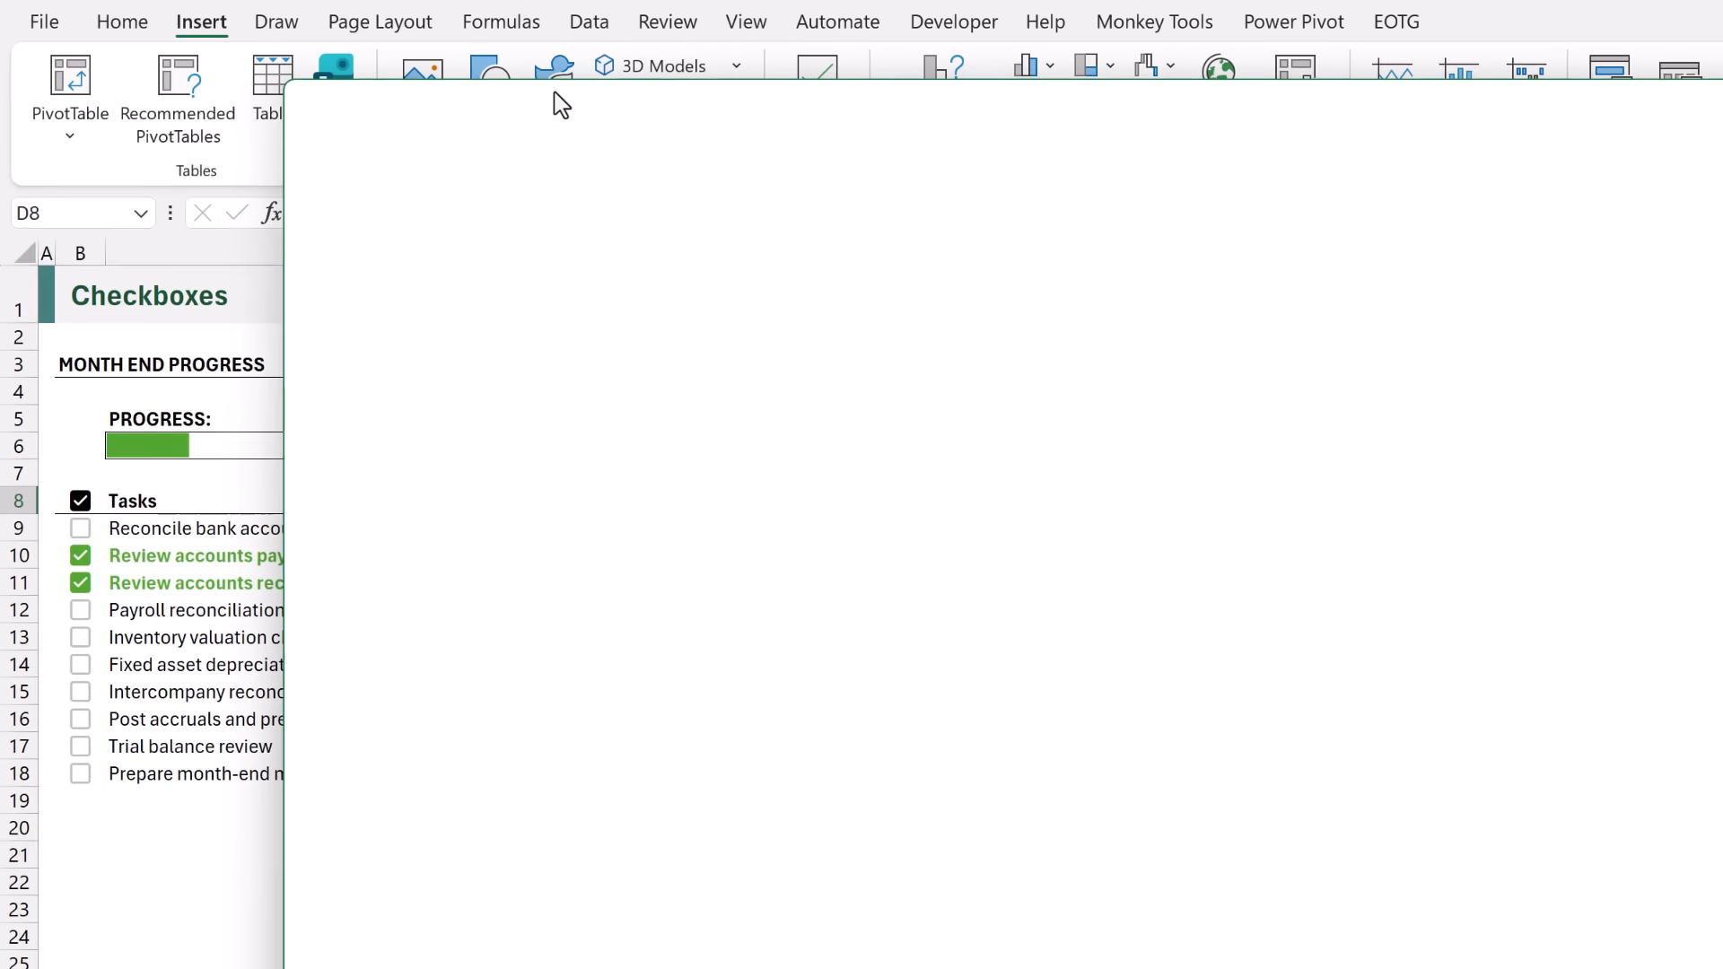
pyautogui.write('S')
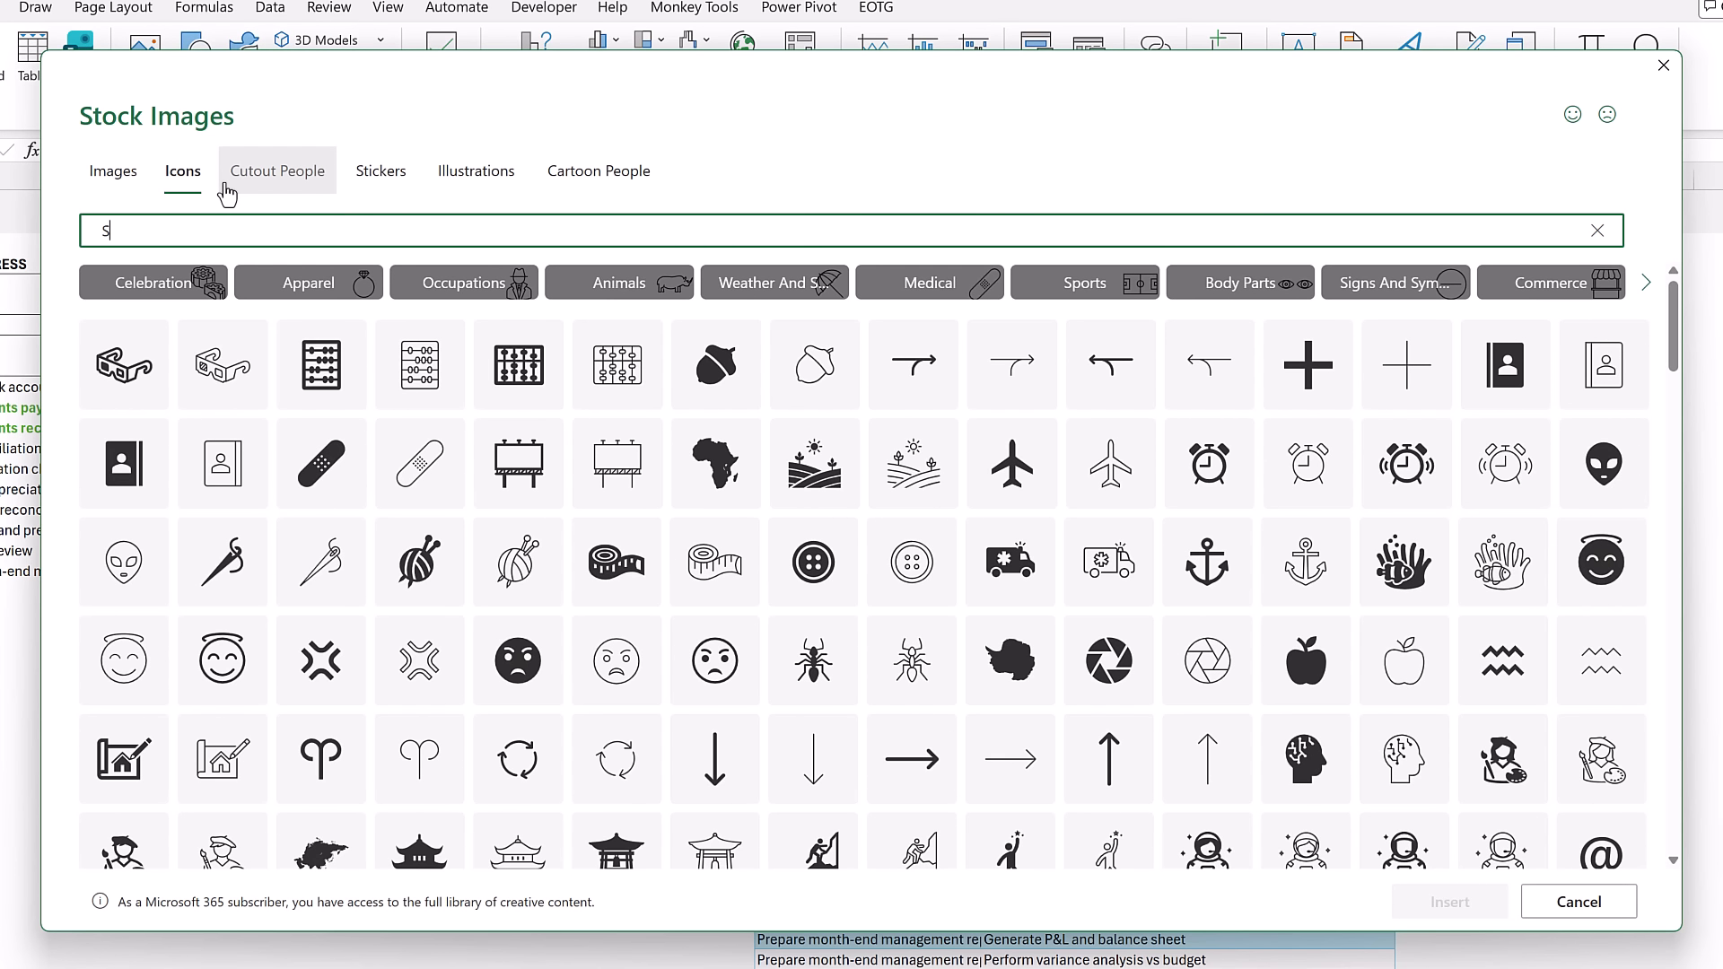
pyautogui.write('earch')
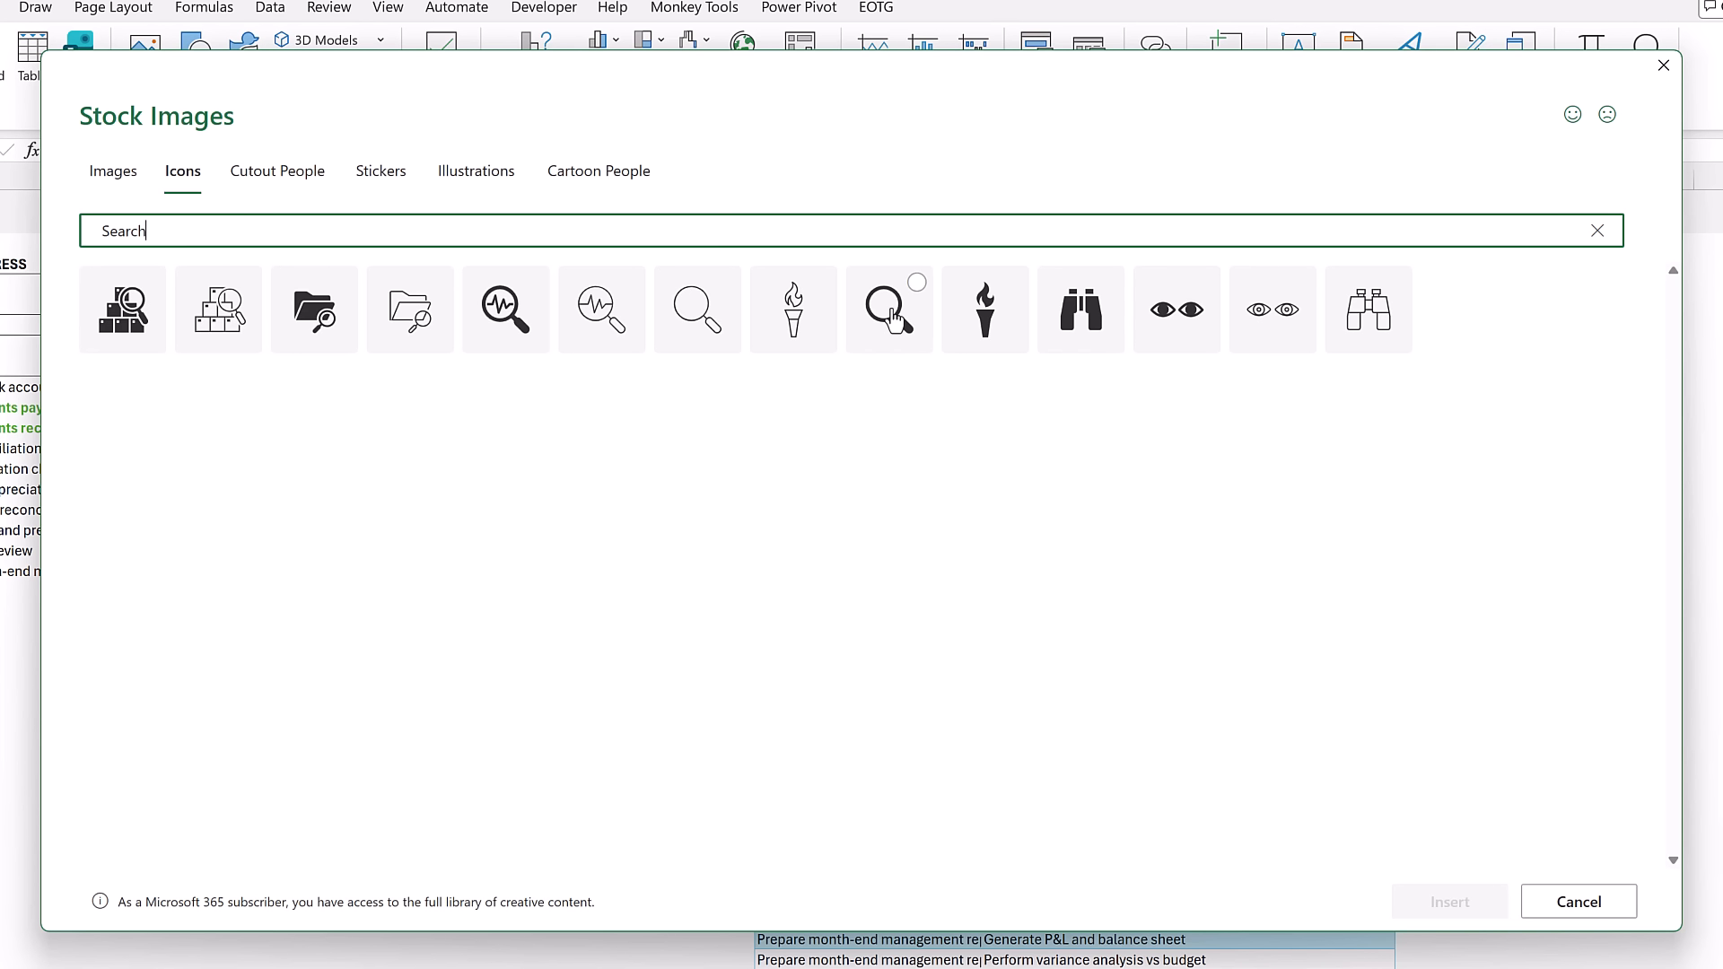
pyautogui.click(894, 316)
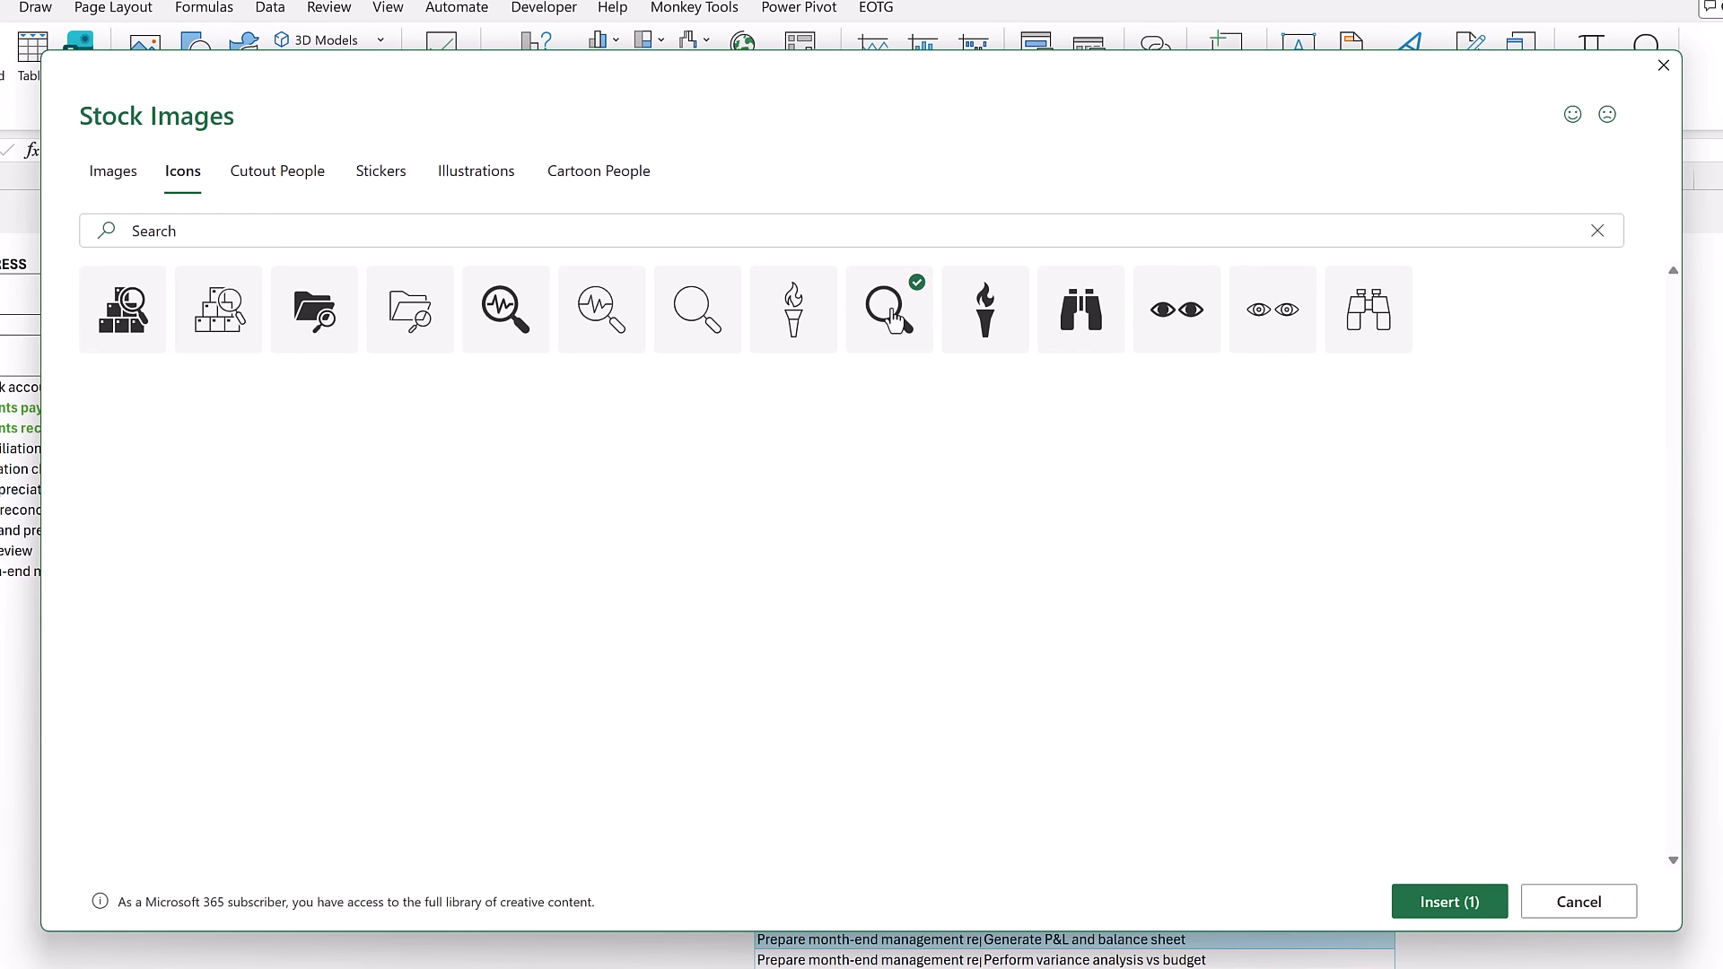
pyautogui.click(1425, 903)
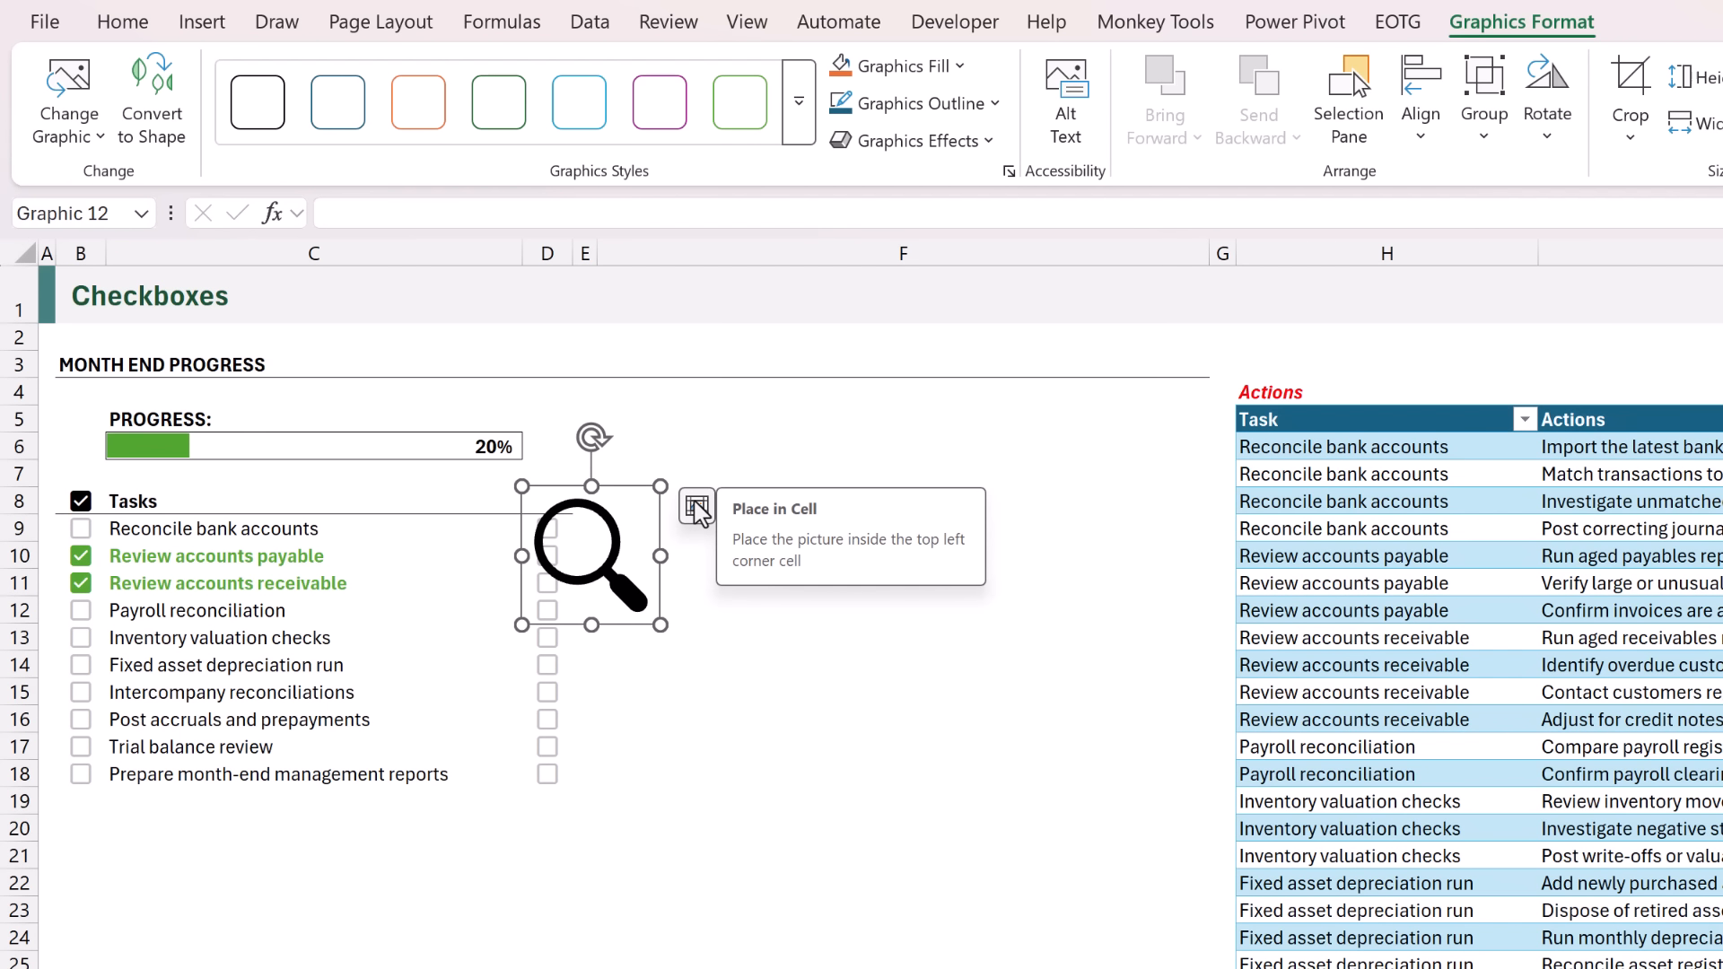
pyautogui.click(698, 508)
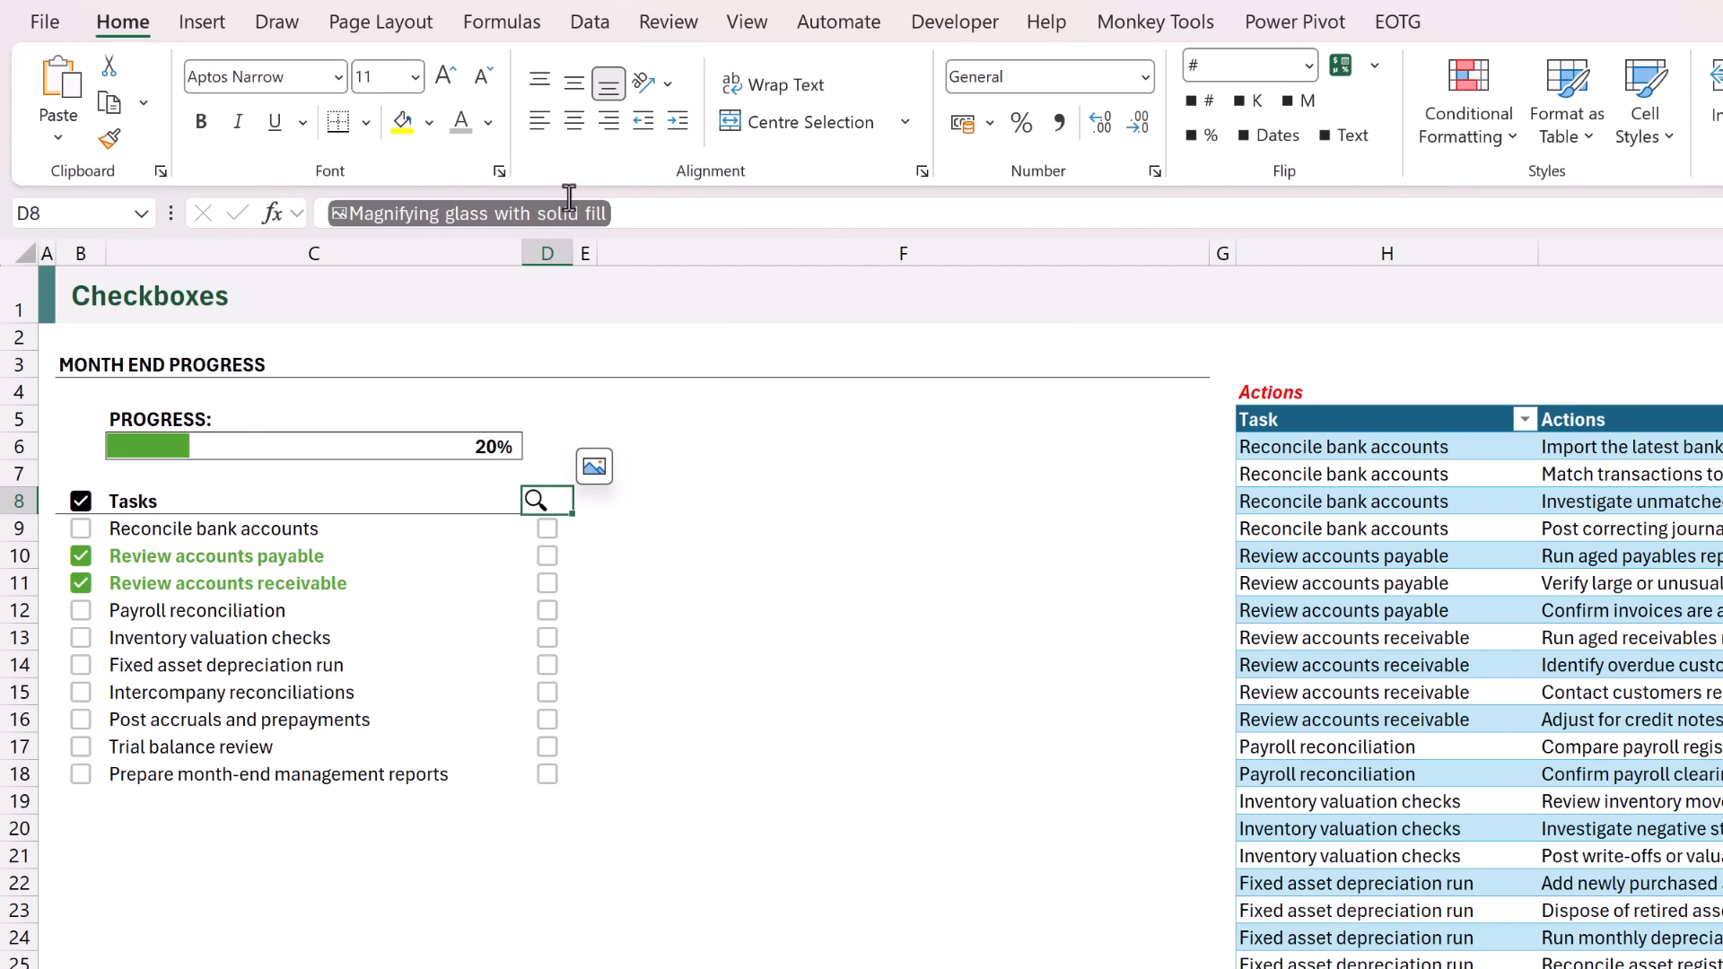
pyautogui.click(574, 123)
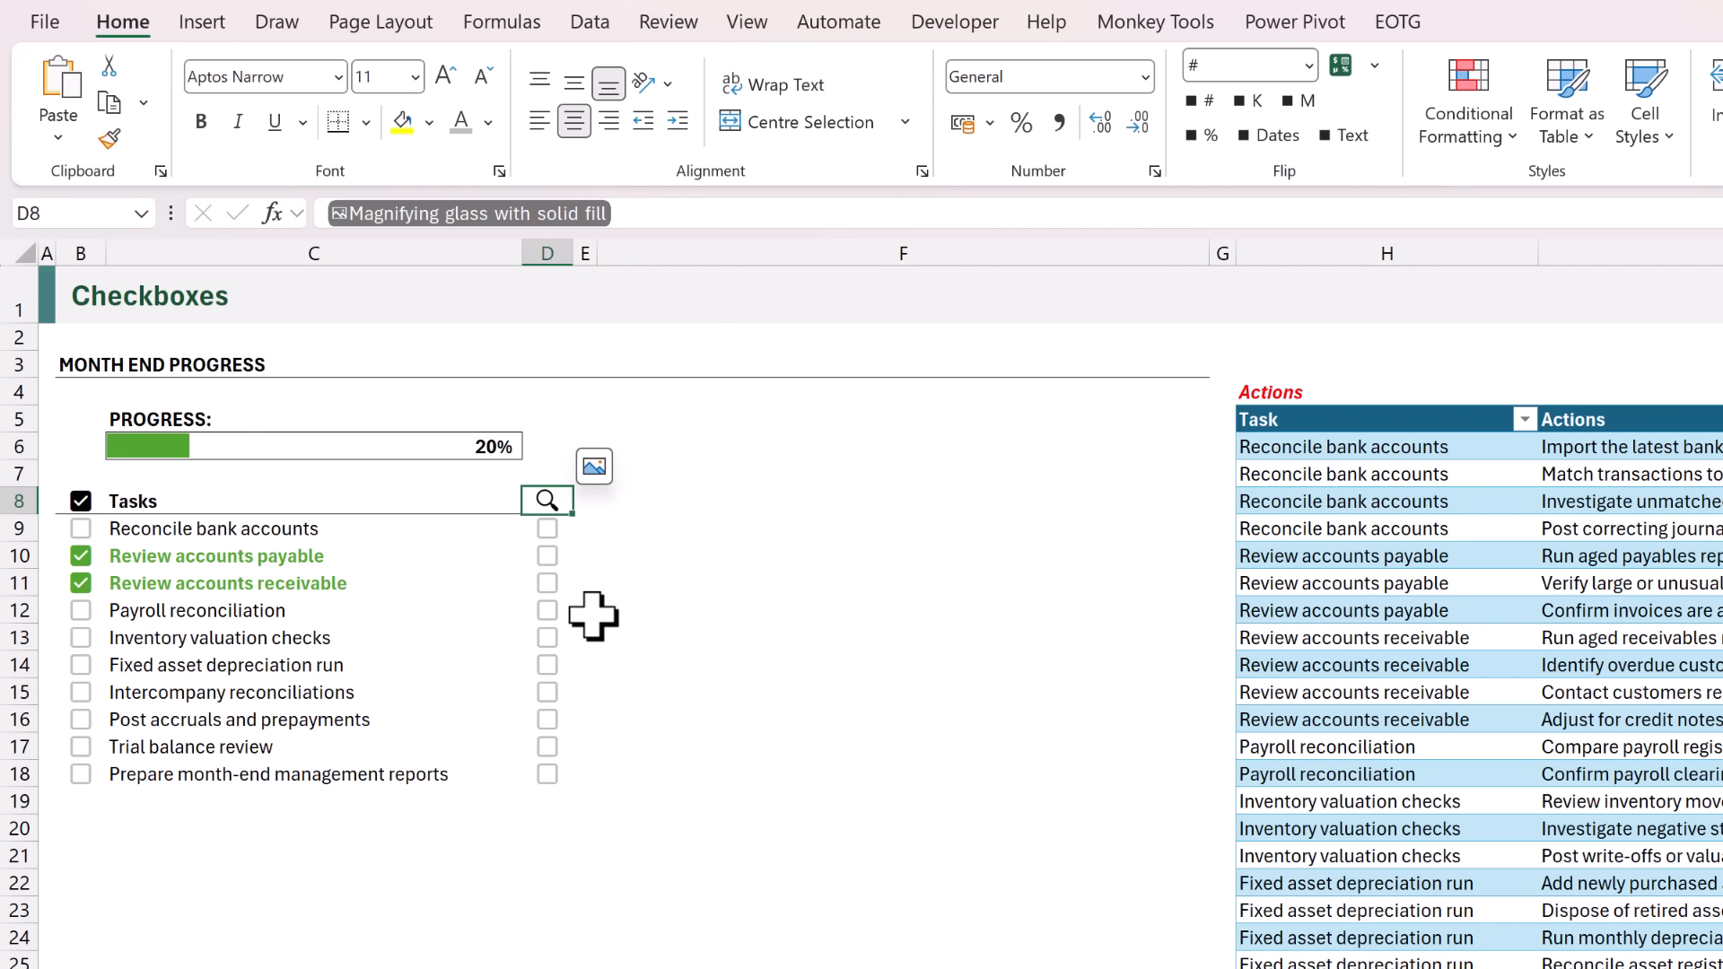
# Tick the checkbox in D11 for Review accounts receivable.
pyautogui.click(547, 584)
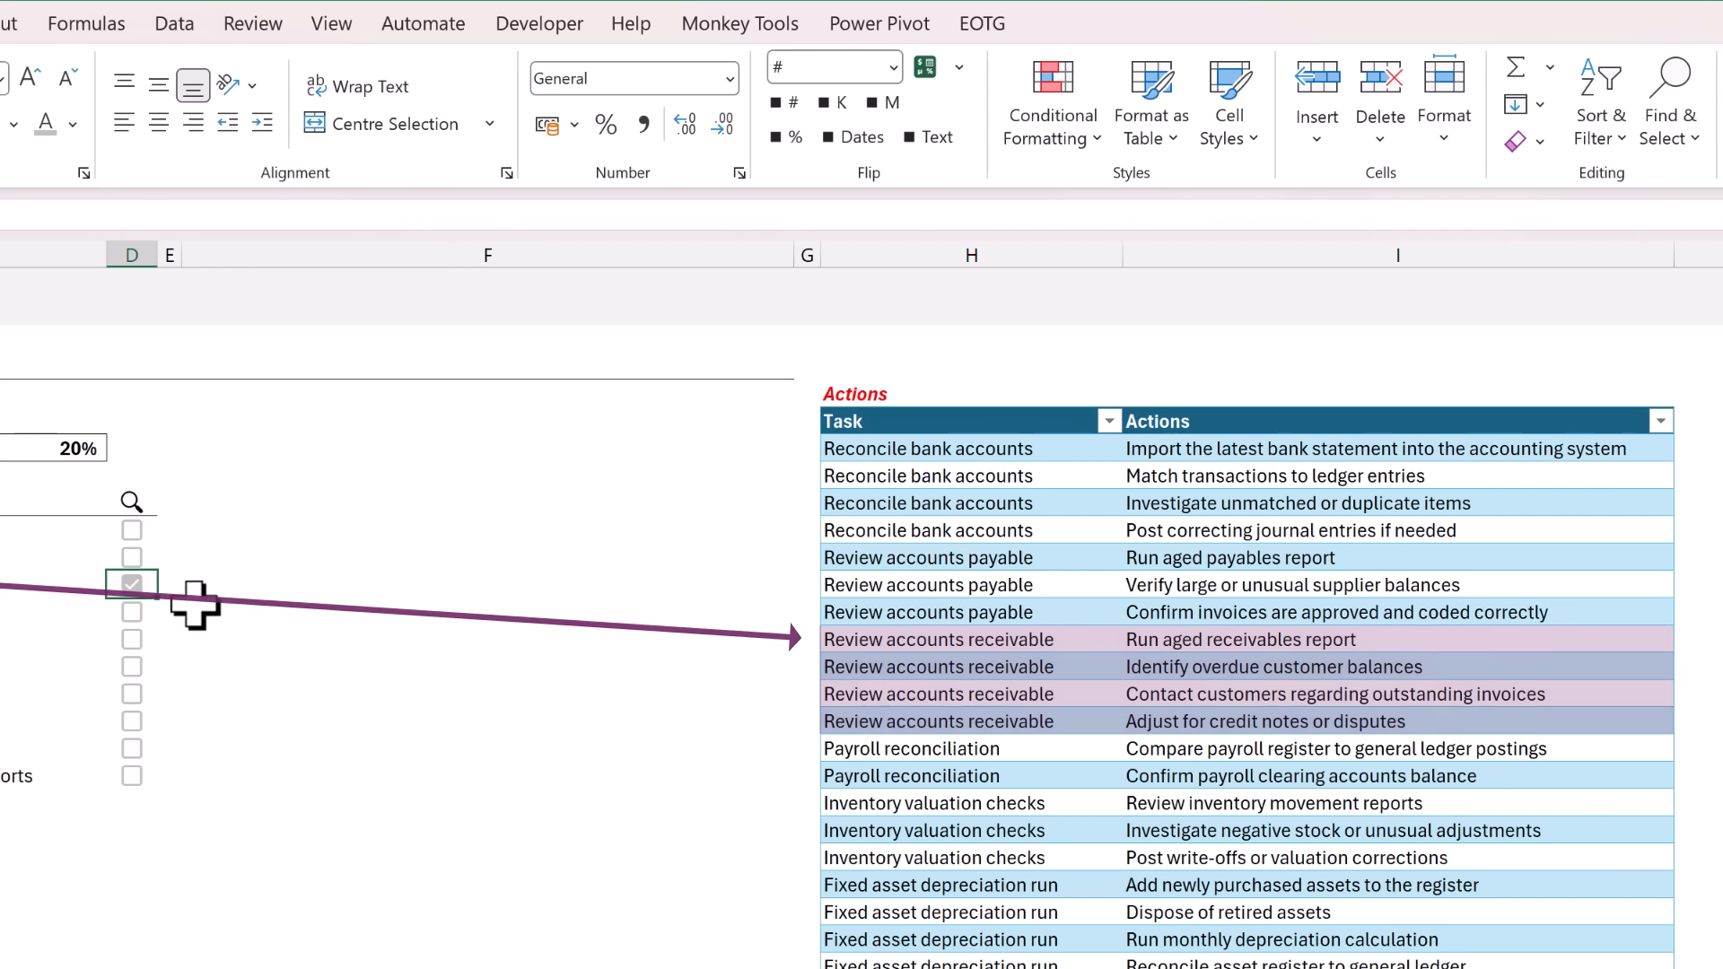
# Begin a LET formula in F9 that defines position as XMATCH(TRUE,D9:D18), with each argument pair on its own line.
pyautogui.click(537, 537)
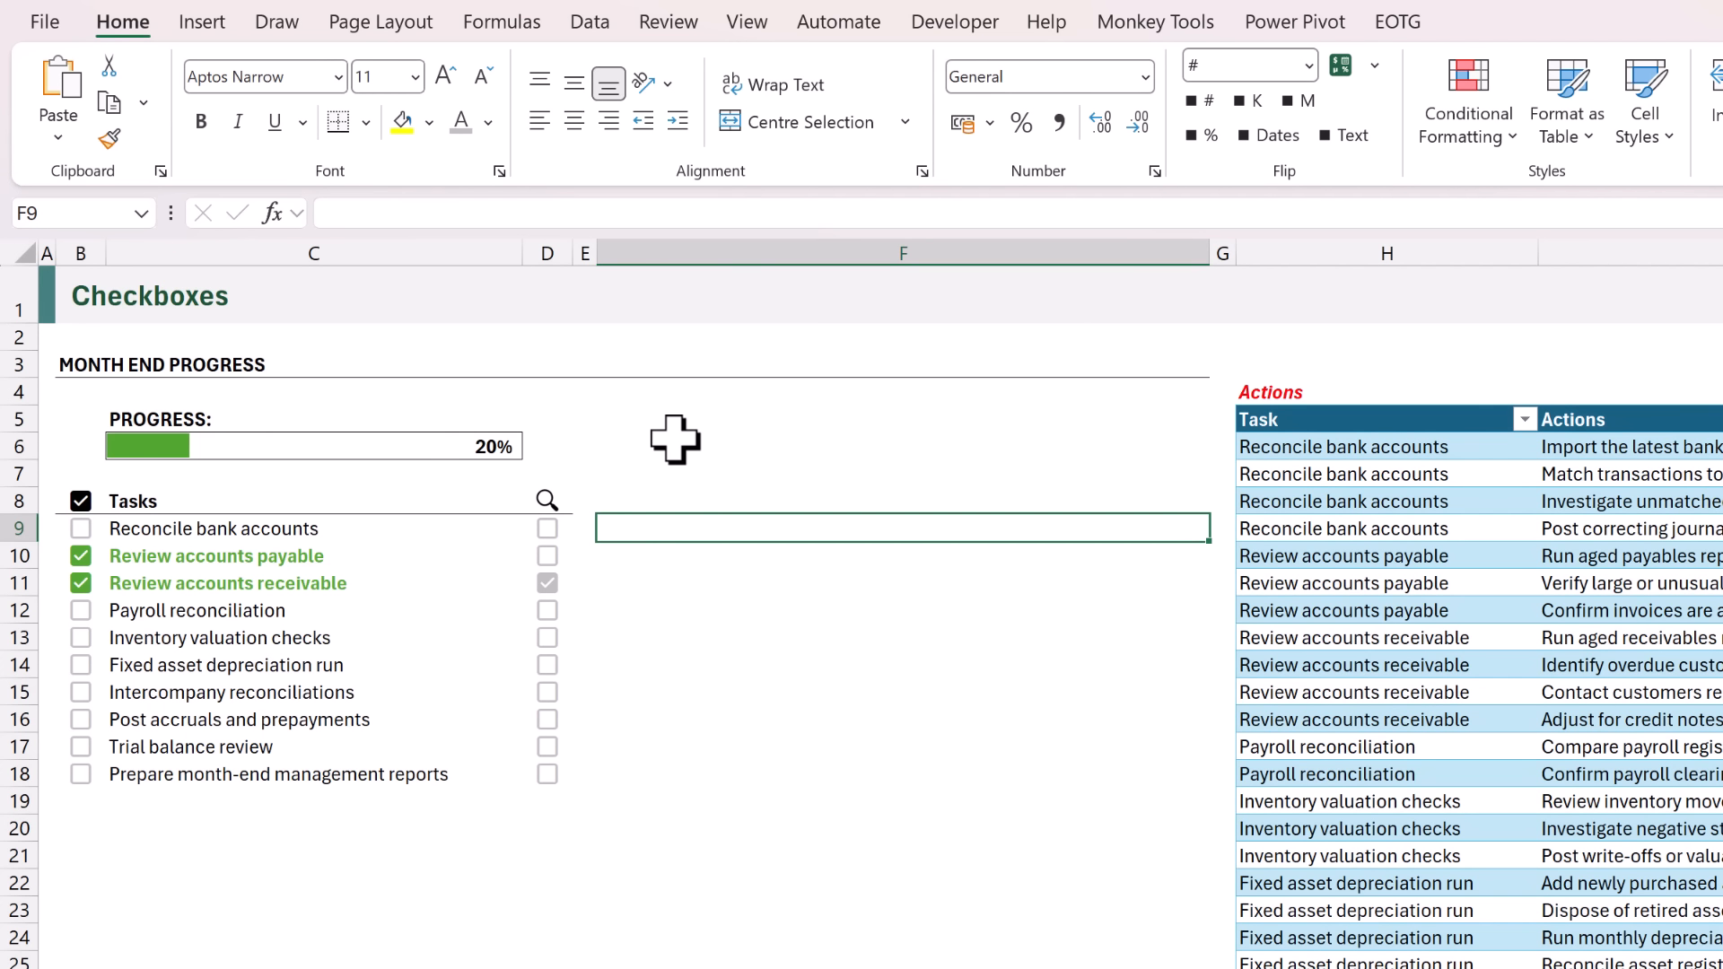
pyautogui.press('F2')
pyautogui.write('=LET(')
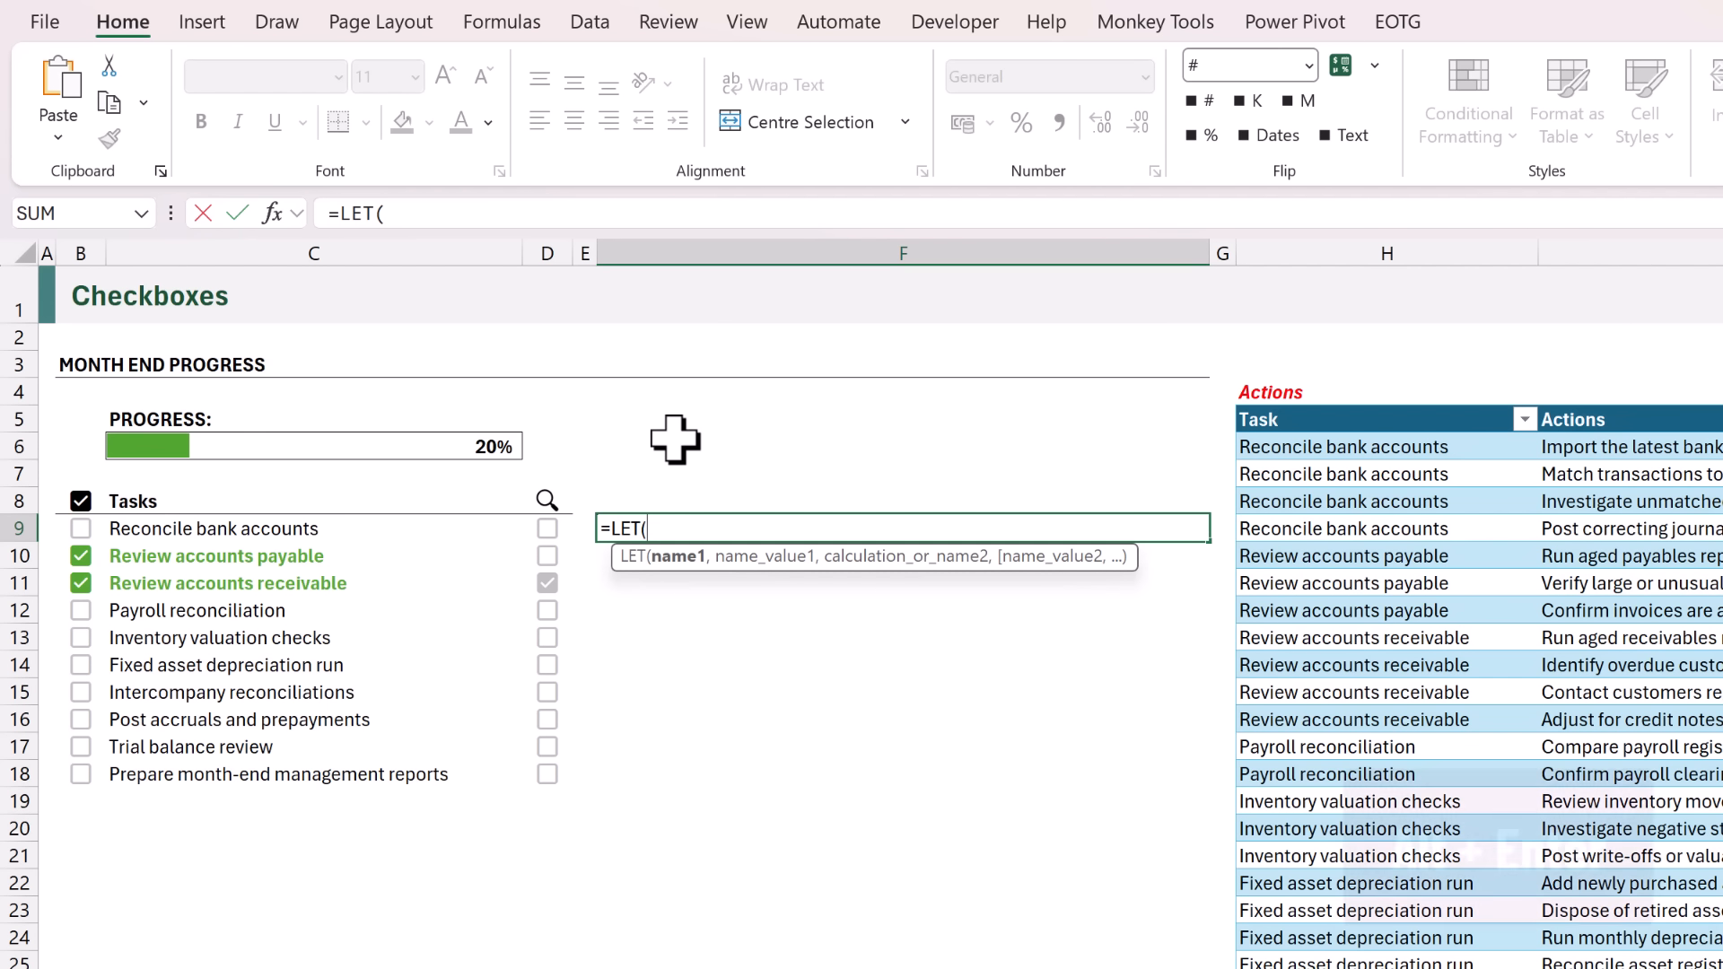
pyautogui.hotkey('alt', 'Return')
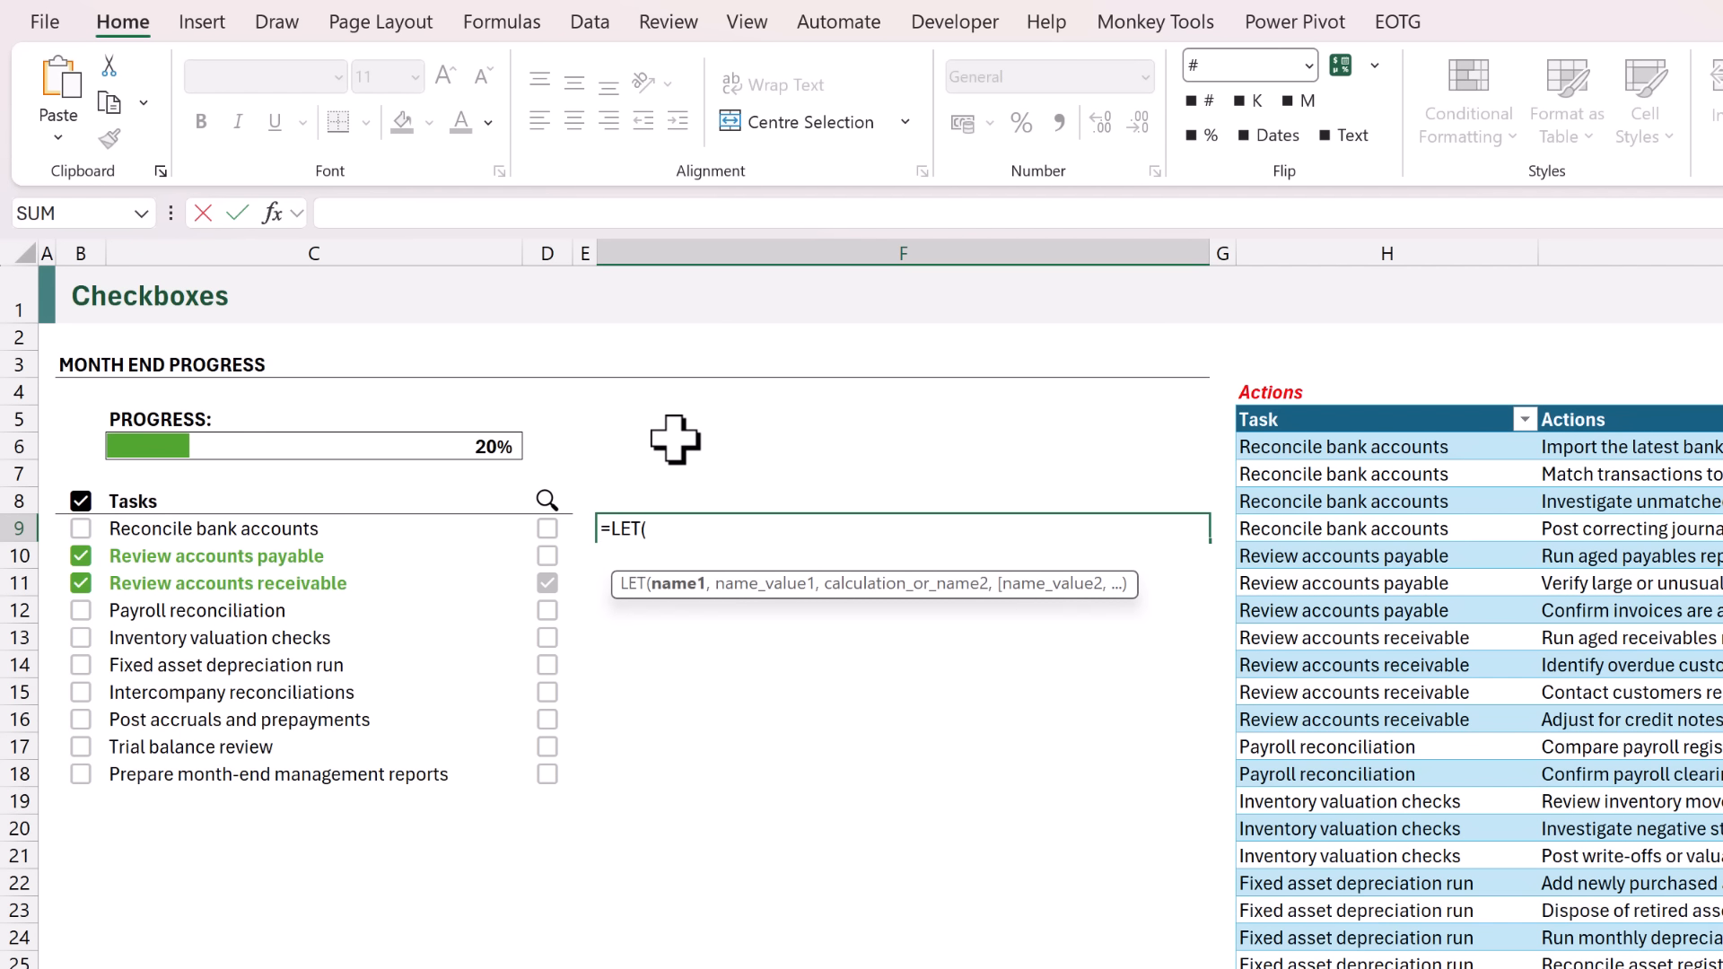
pyautogui.write('position,')
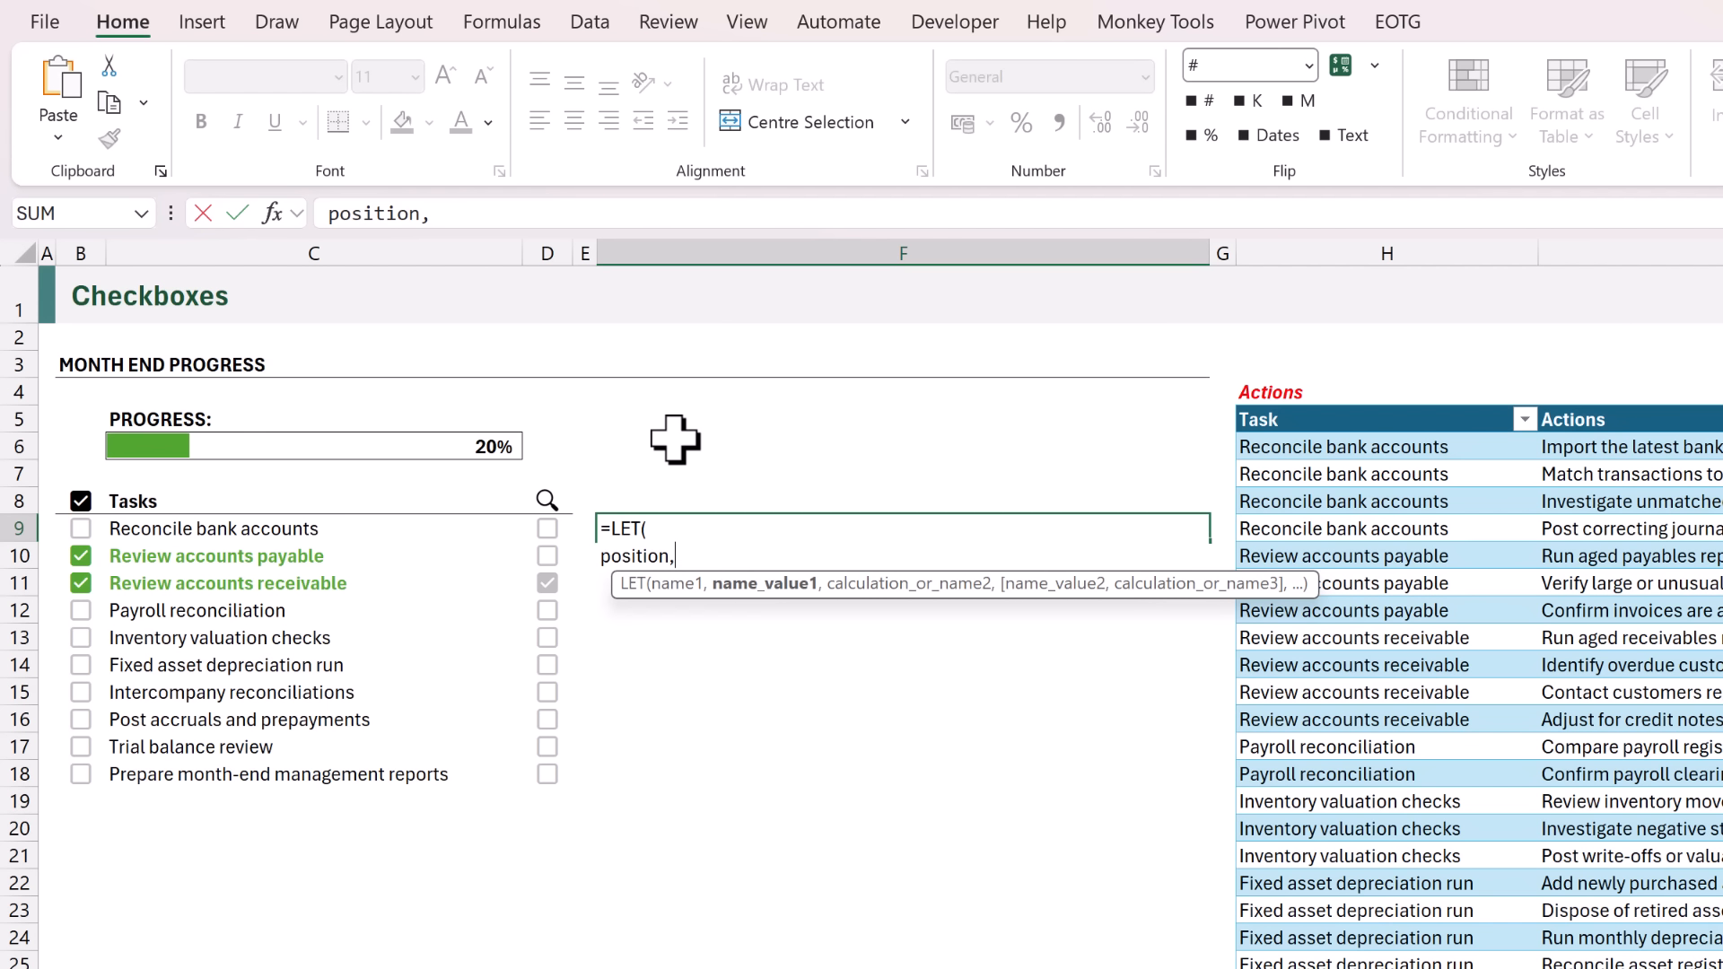
pyautogui.write('XMATCH(')
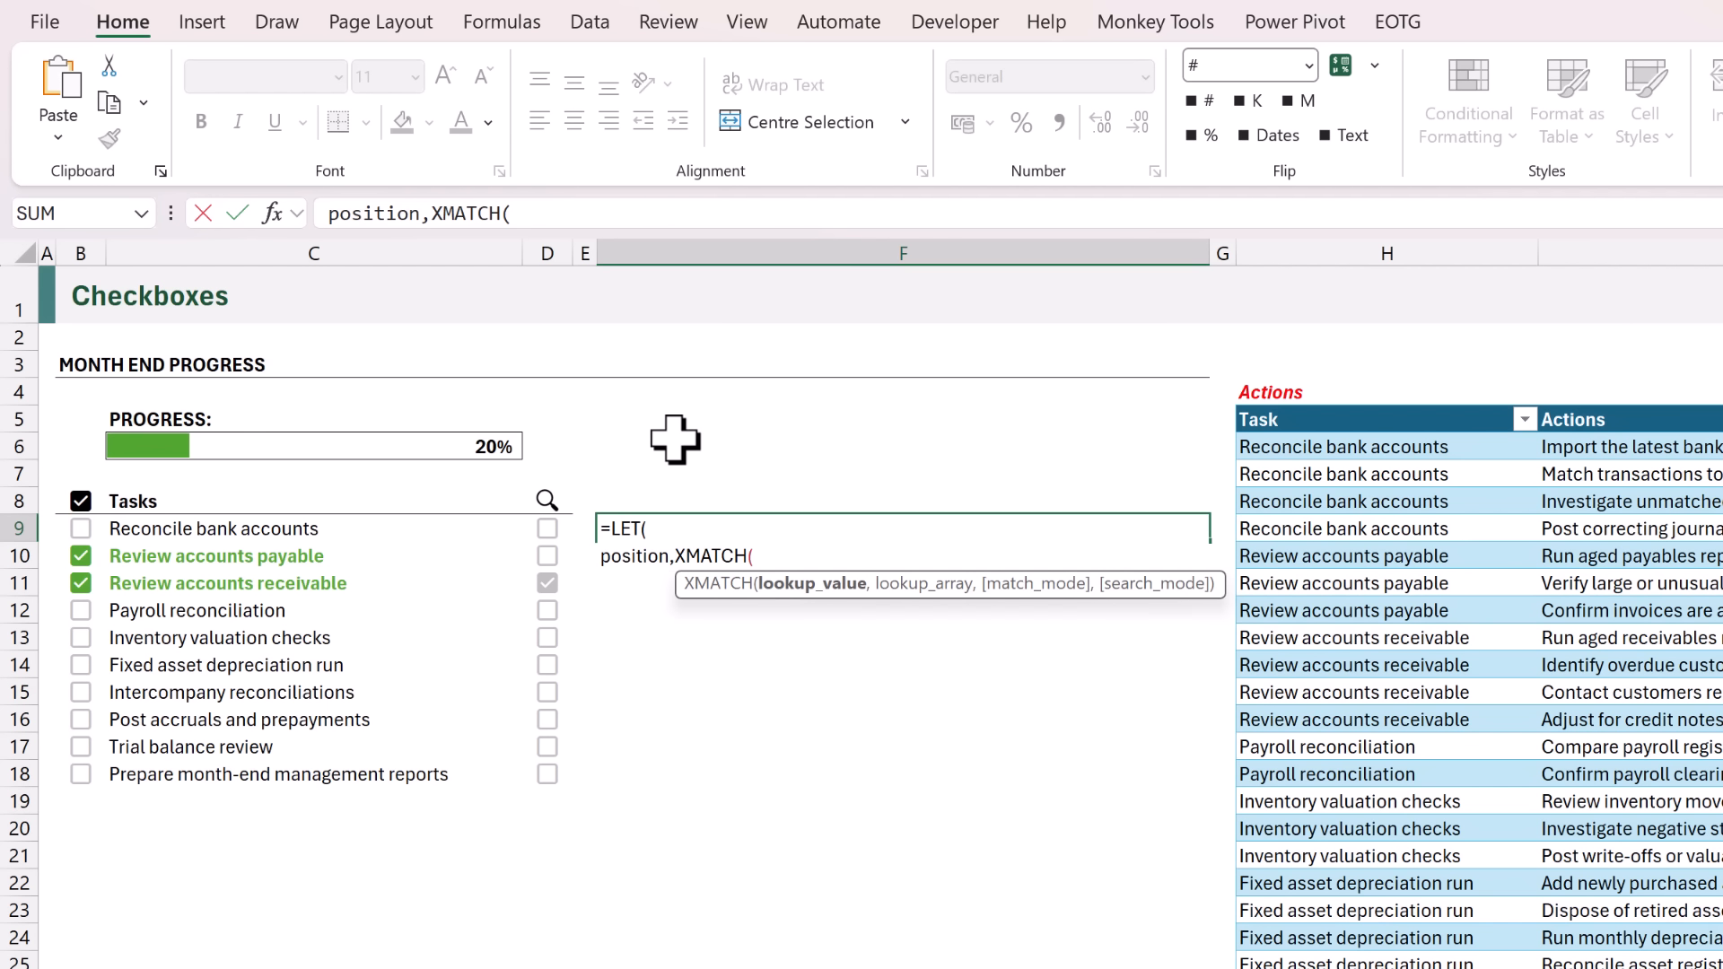
pyautogui.write('TRUE')
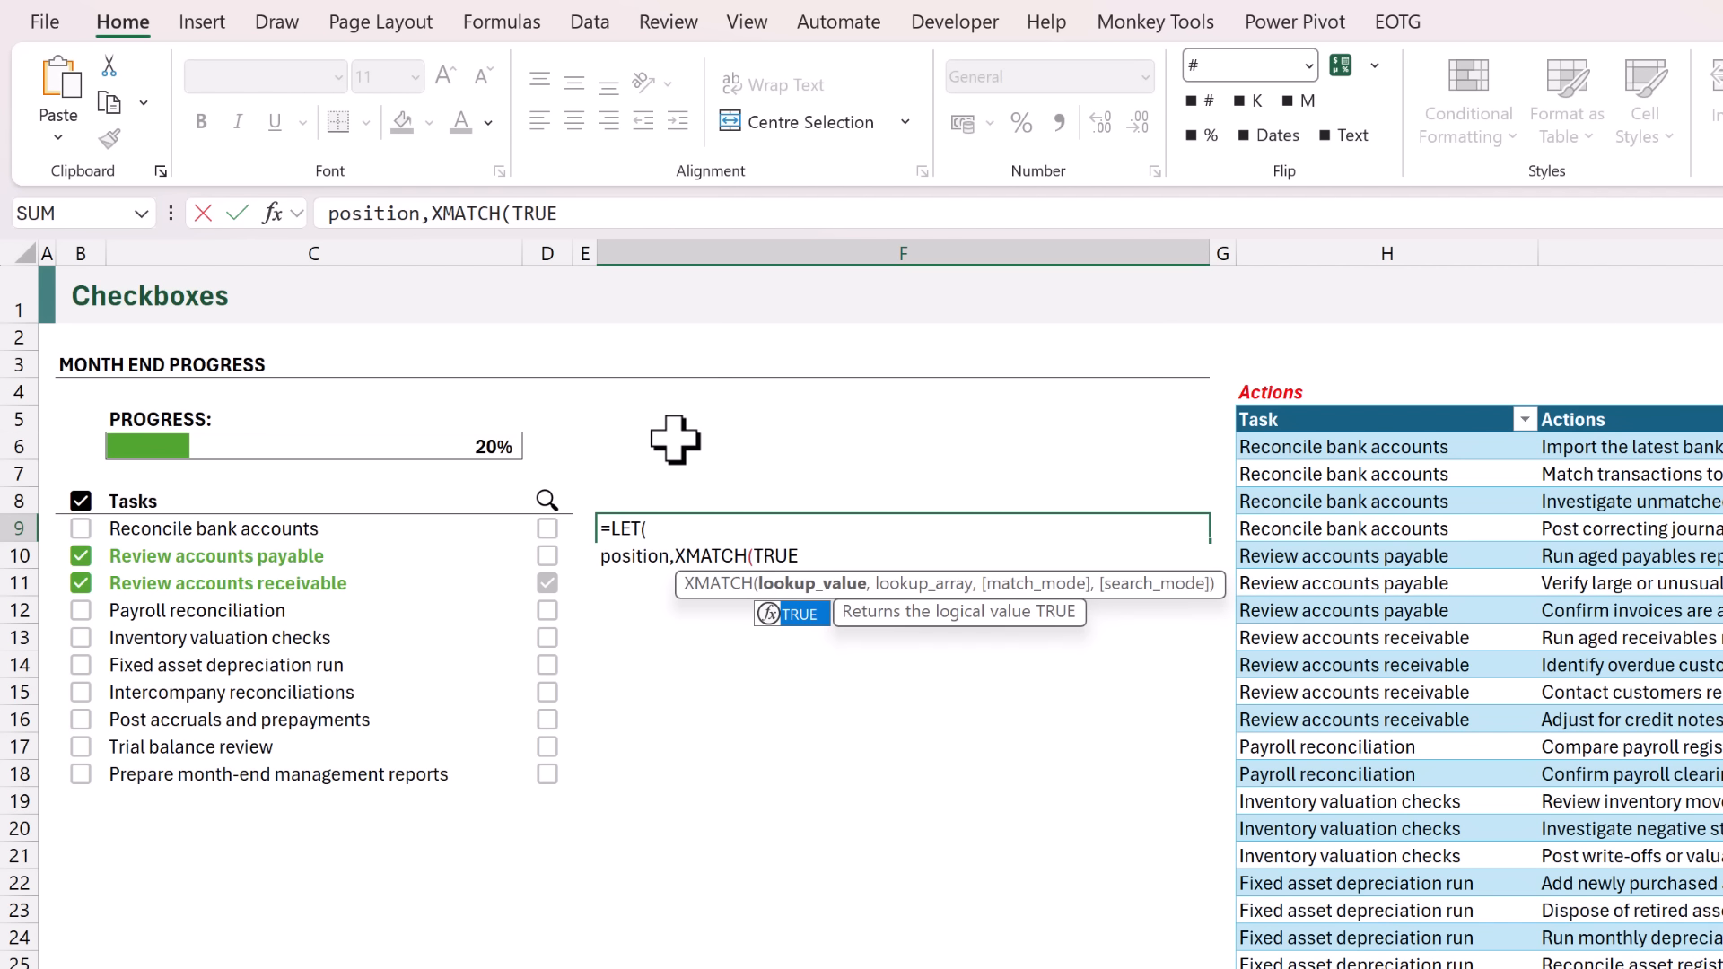
pyautogui.write(',')
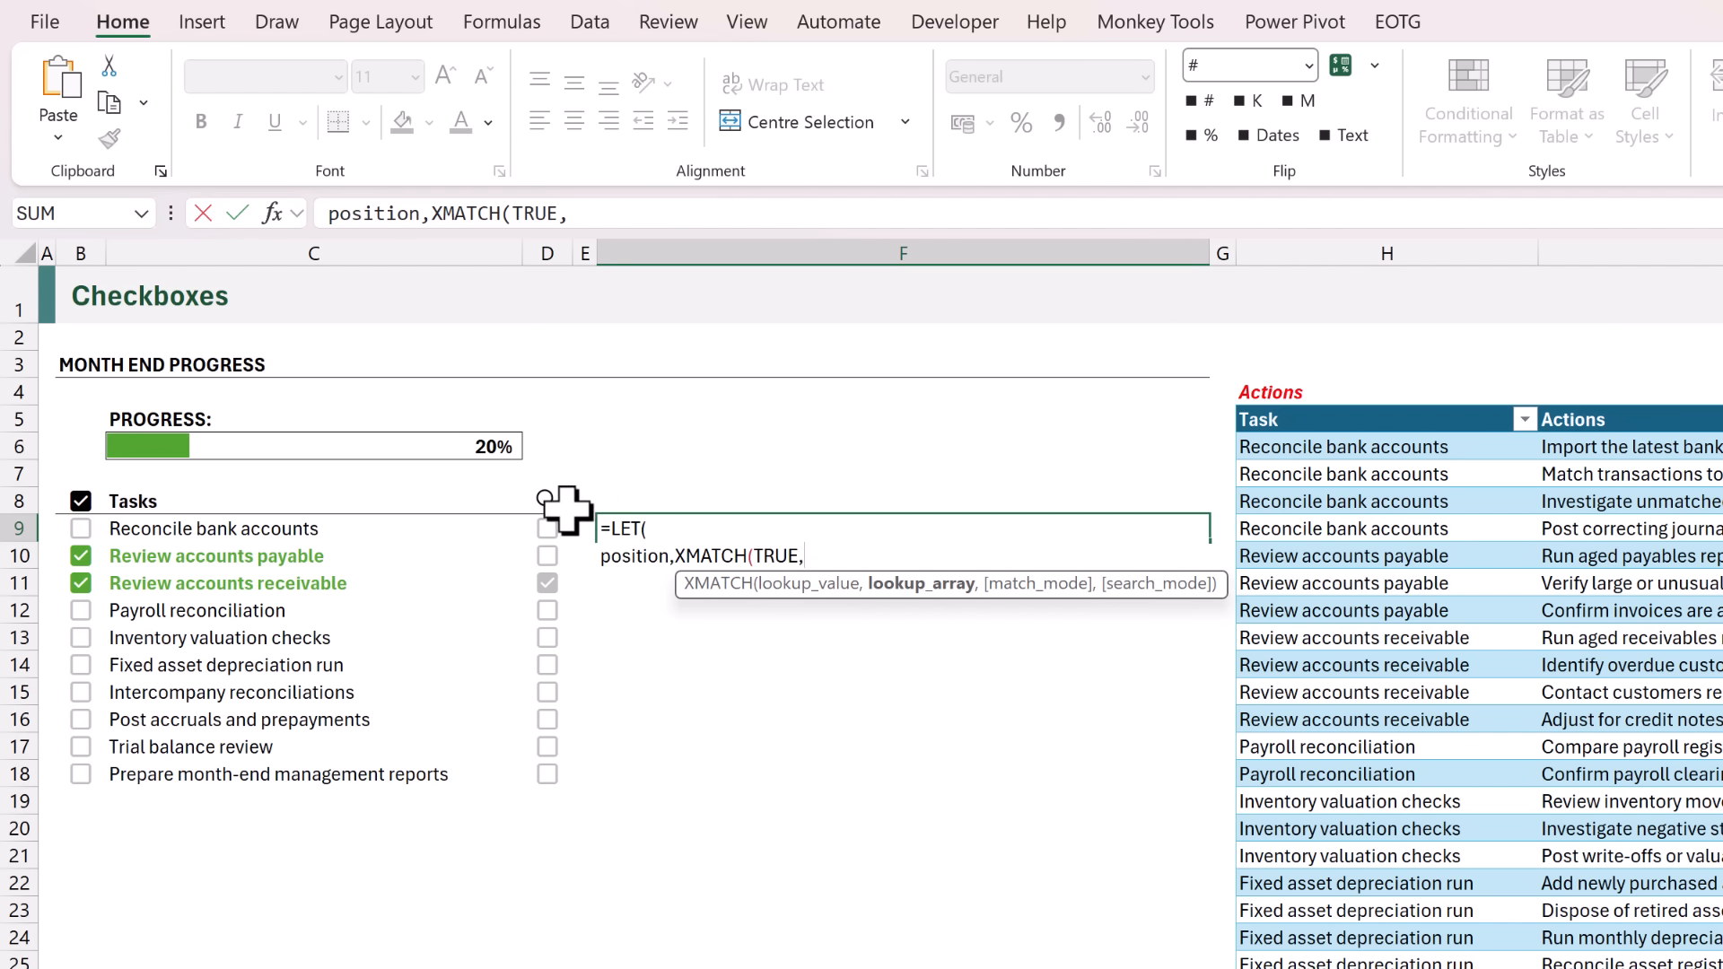
pyautogui.moveTo(543, 530); pyautogui.dragTo(565, 774)
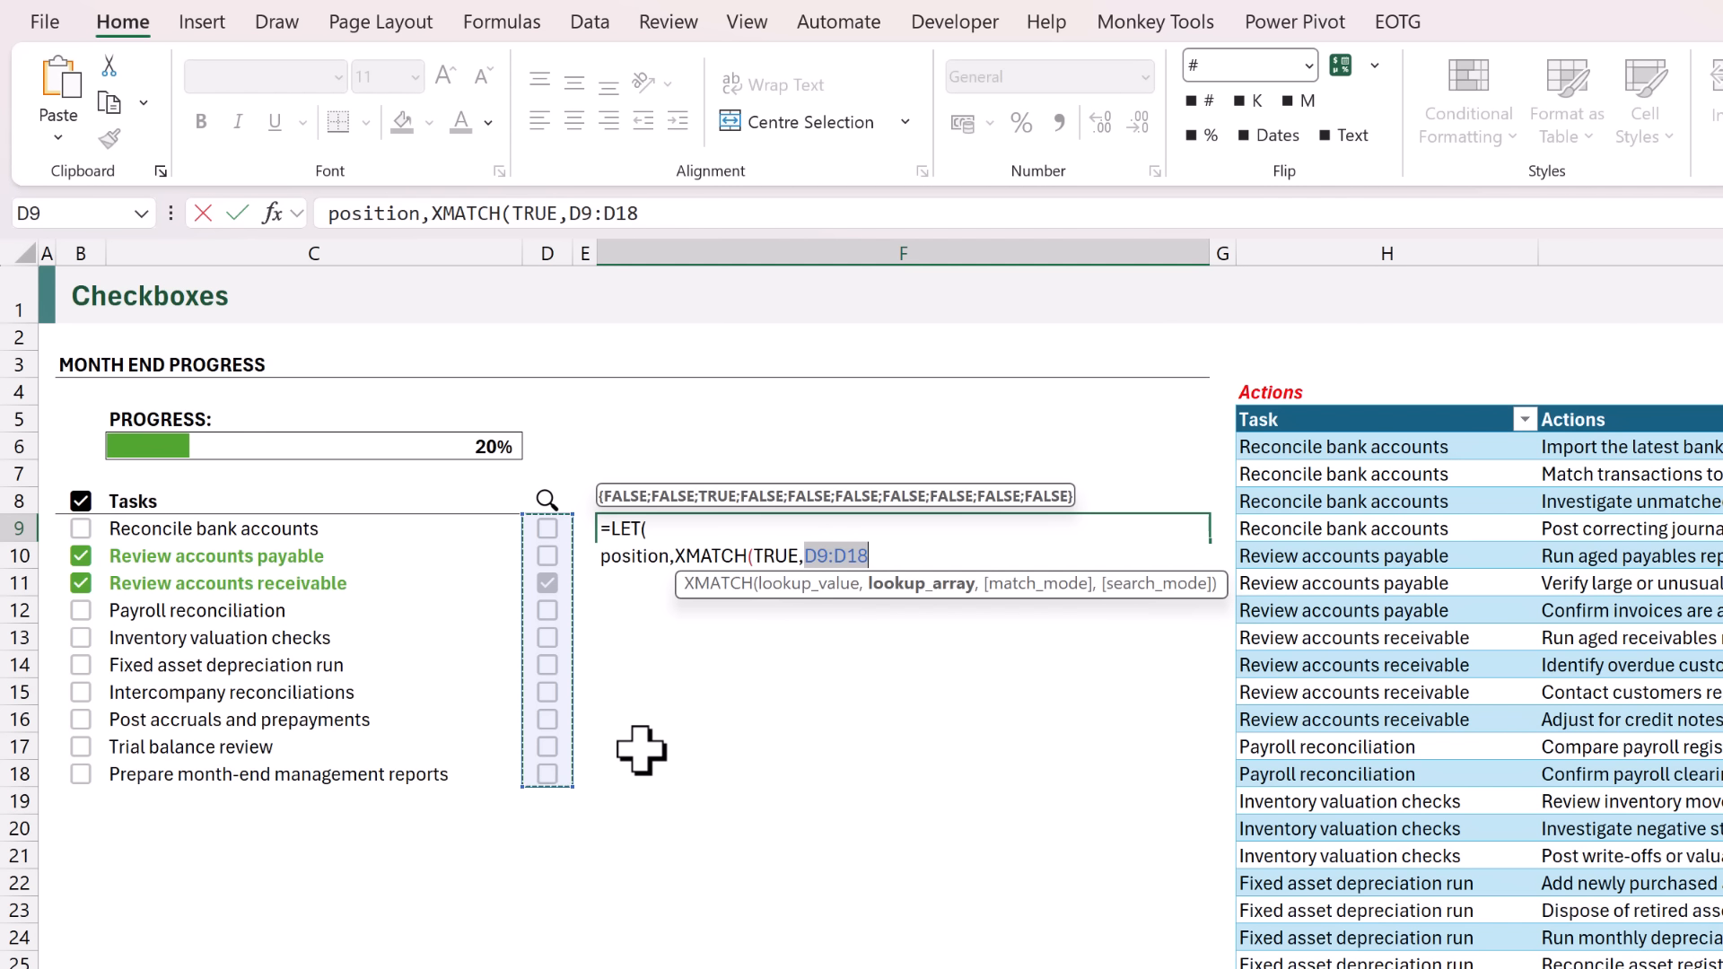
pyautogui.write(')')
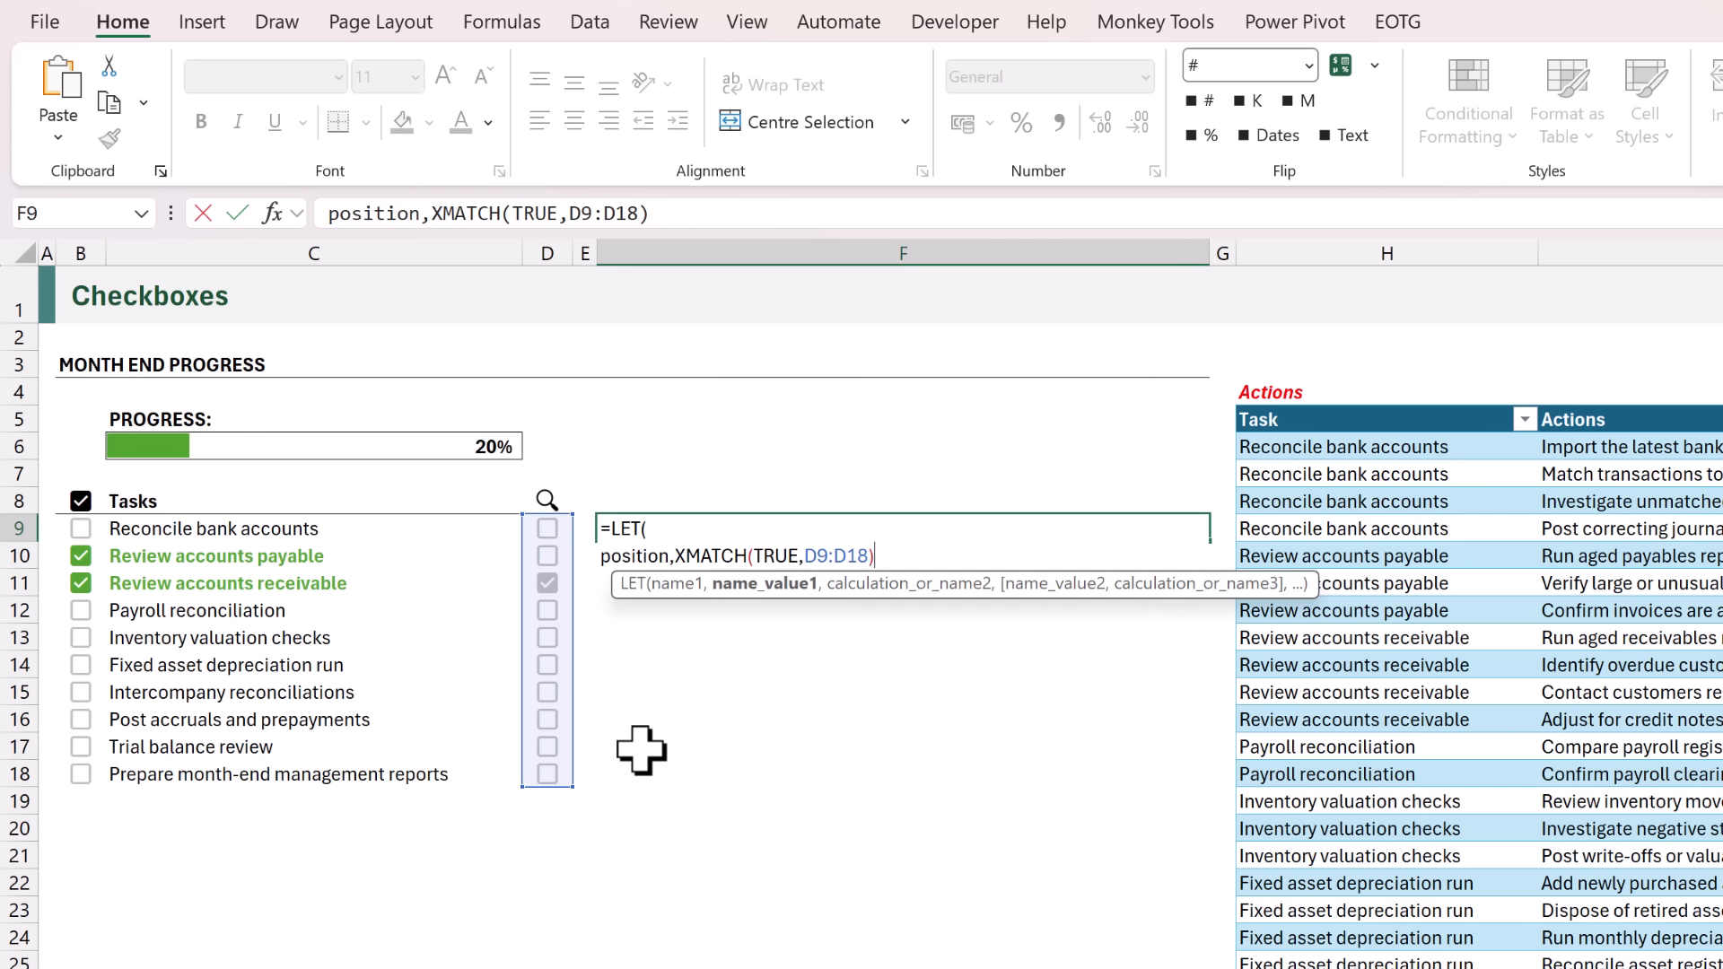
pyautogui.write(',')
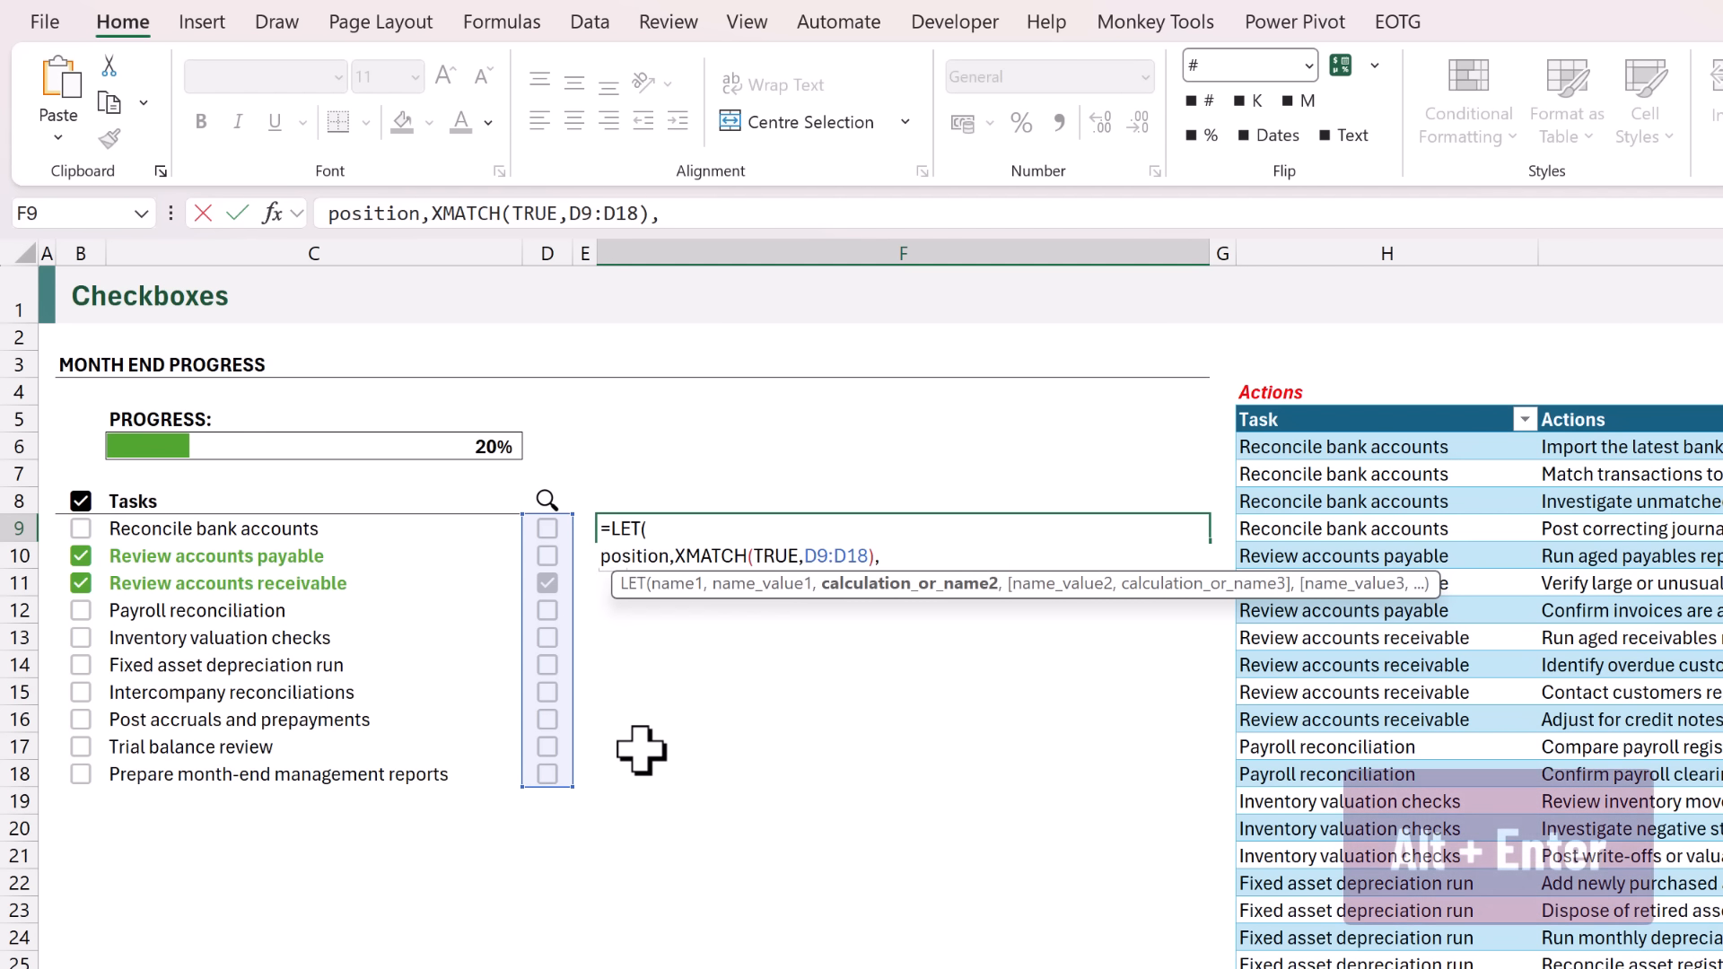
pyautogui.hotkey('alt', 'Return')
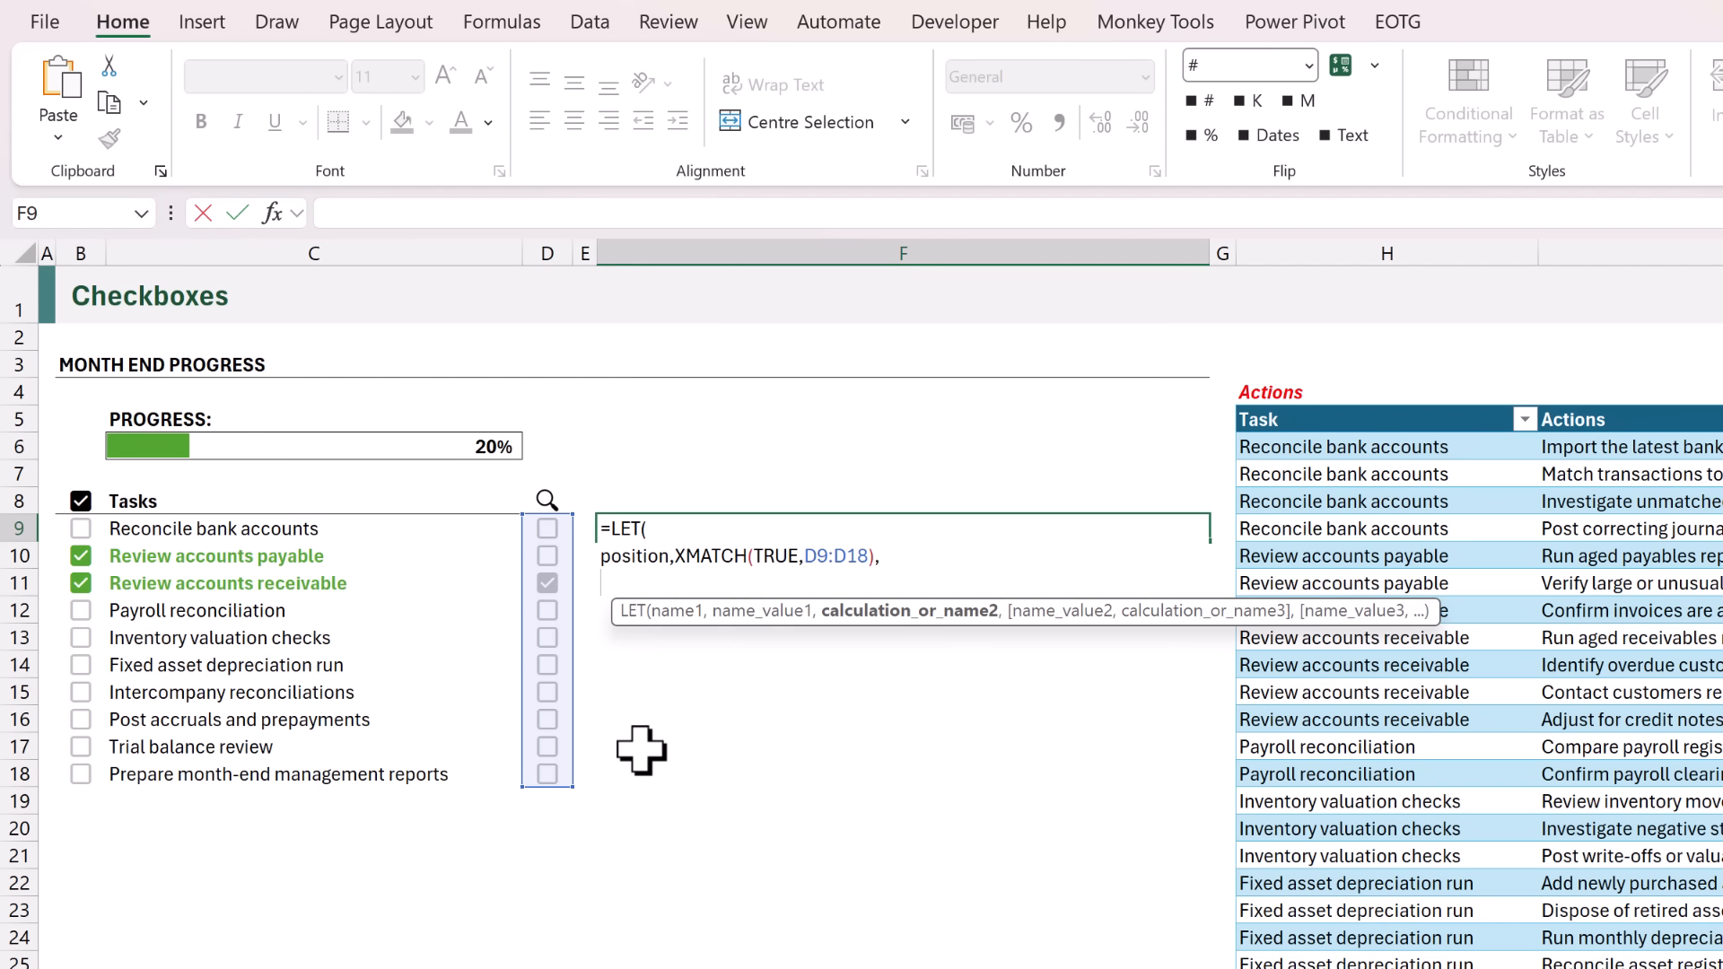
# Complete the LET formula in F9 so that it returns position.
pyautogui.write('positi')
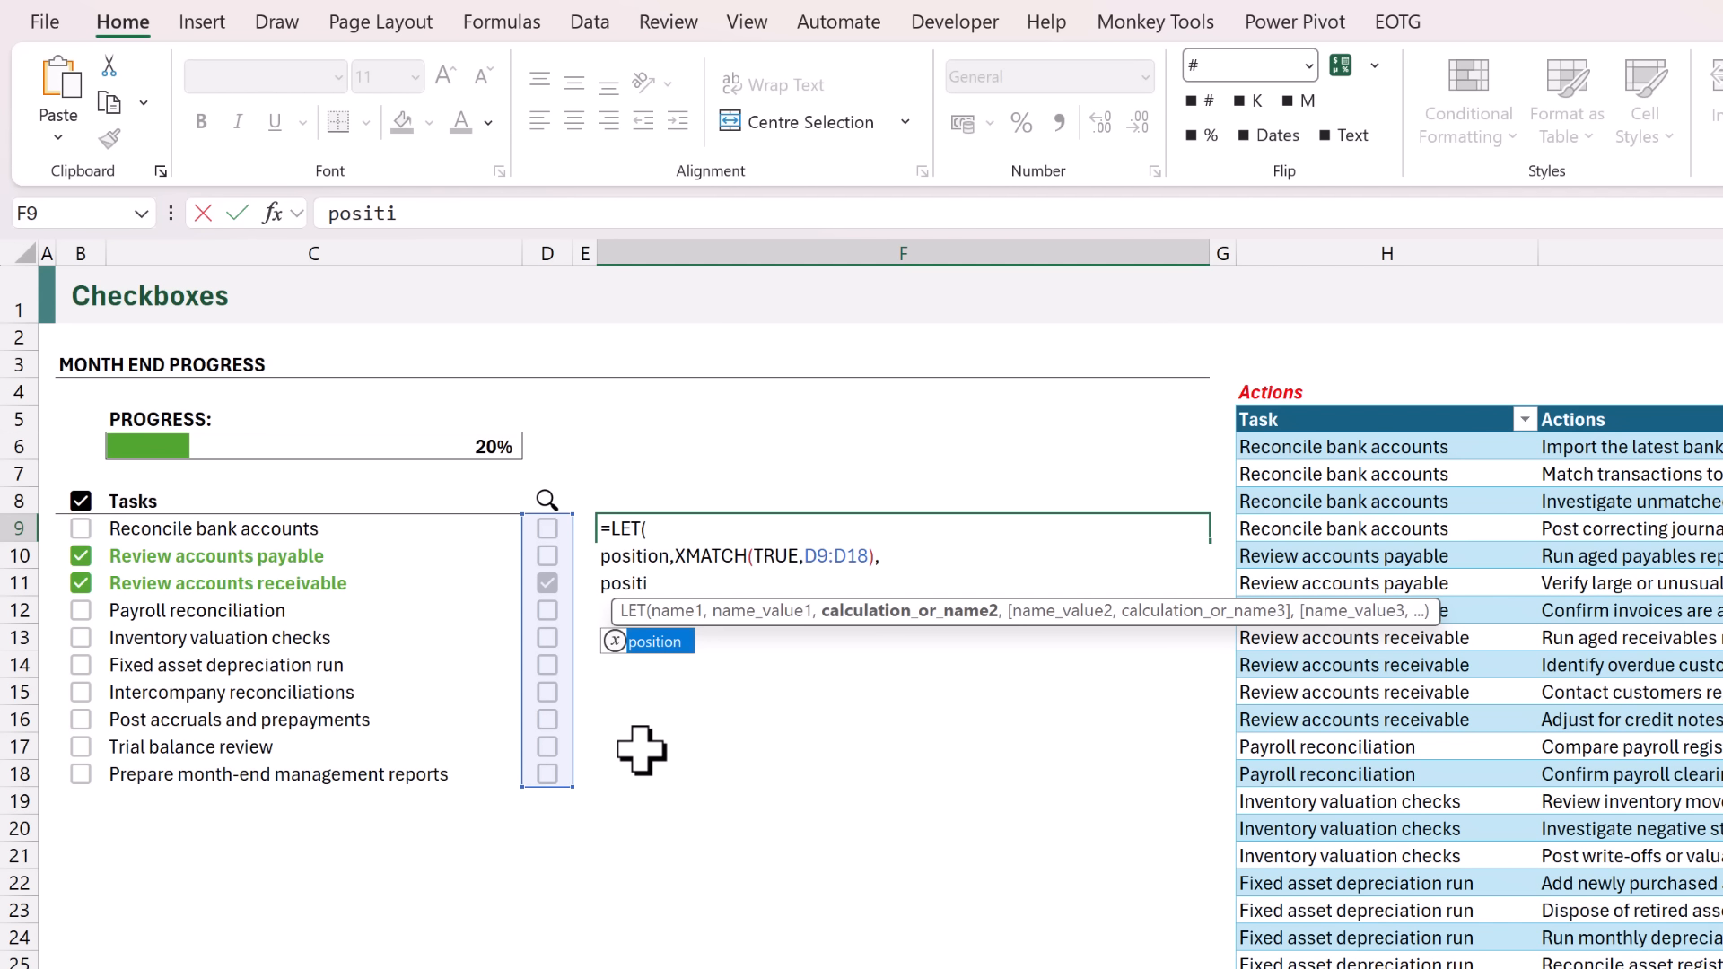
pyautogui.write('on)')
pyautogui.press('Return')
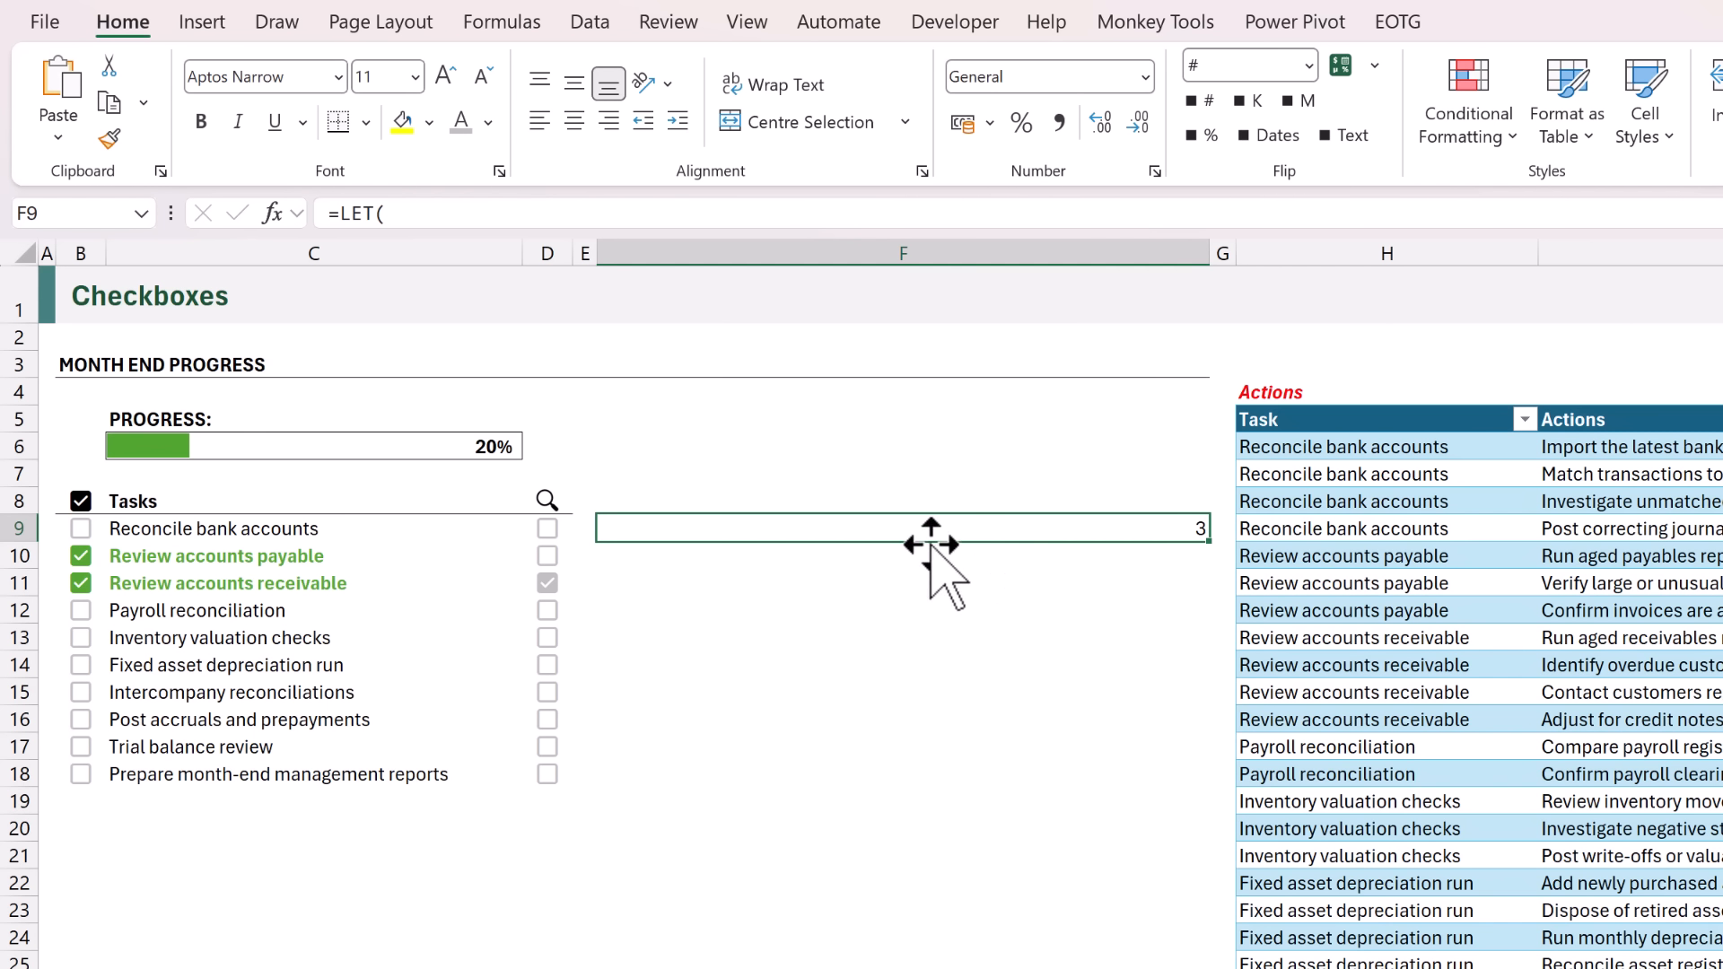
# Untick the checkbox in D11 for Review accounts receivable.
pyautogui.click(548, 584)
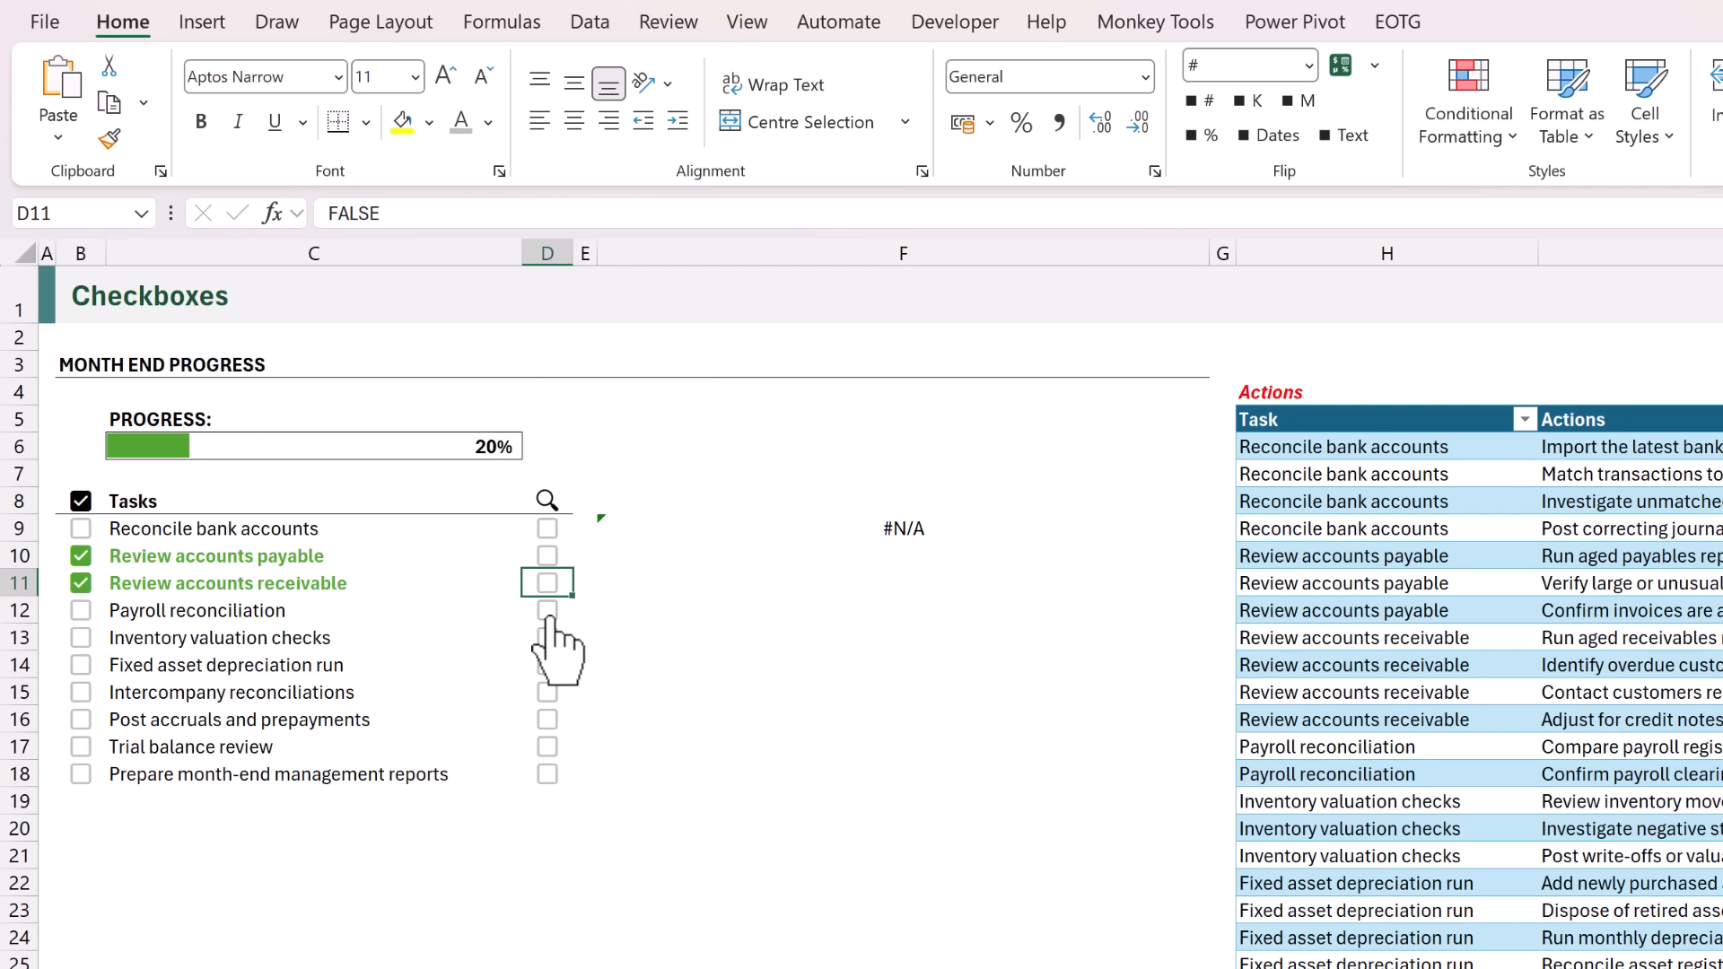
# Tick the checkbox in D12 for Payroll reconciliation.
pyautogui.click(549, 610)
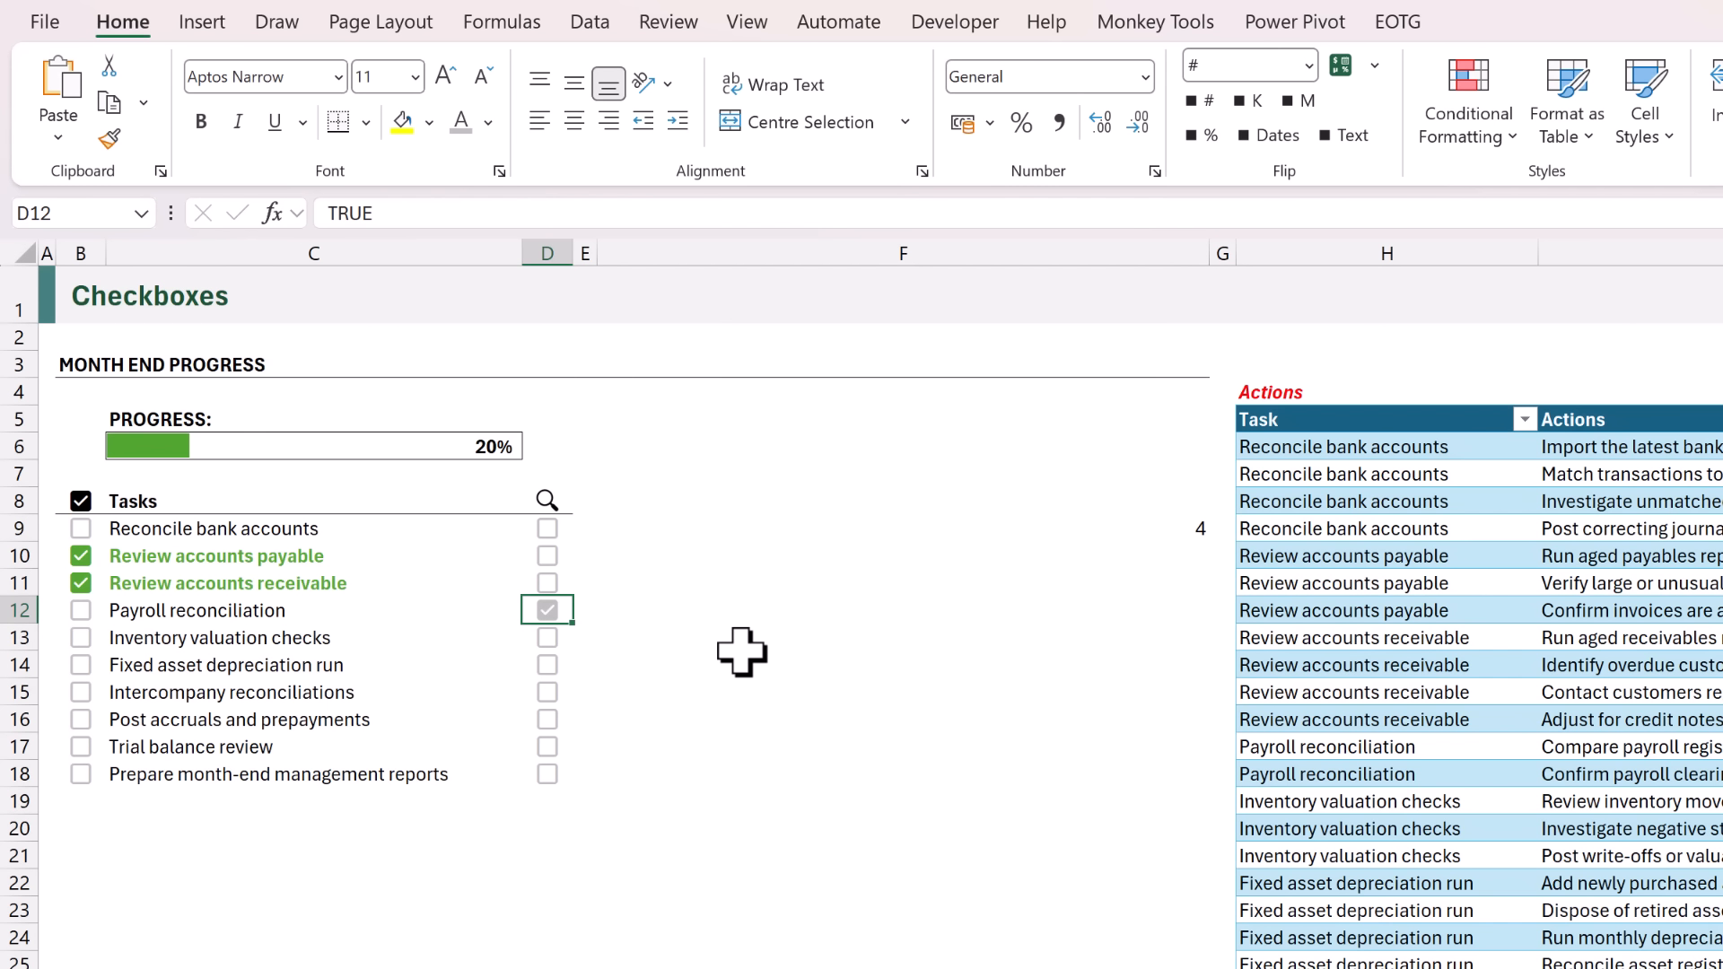
# Add a task variable to the LET formula in F9 on its own line, defined as INDEX(C9:C18,position).
pyautogui.click(697, 531)
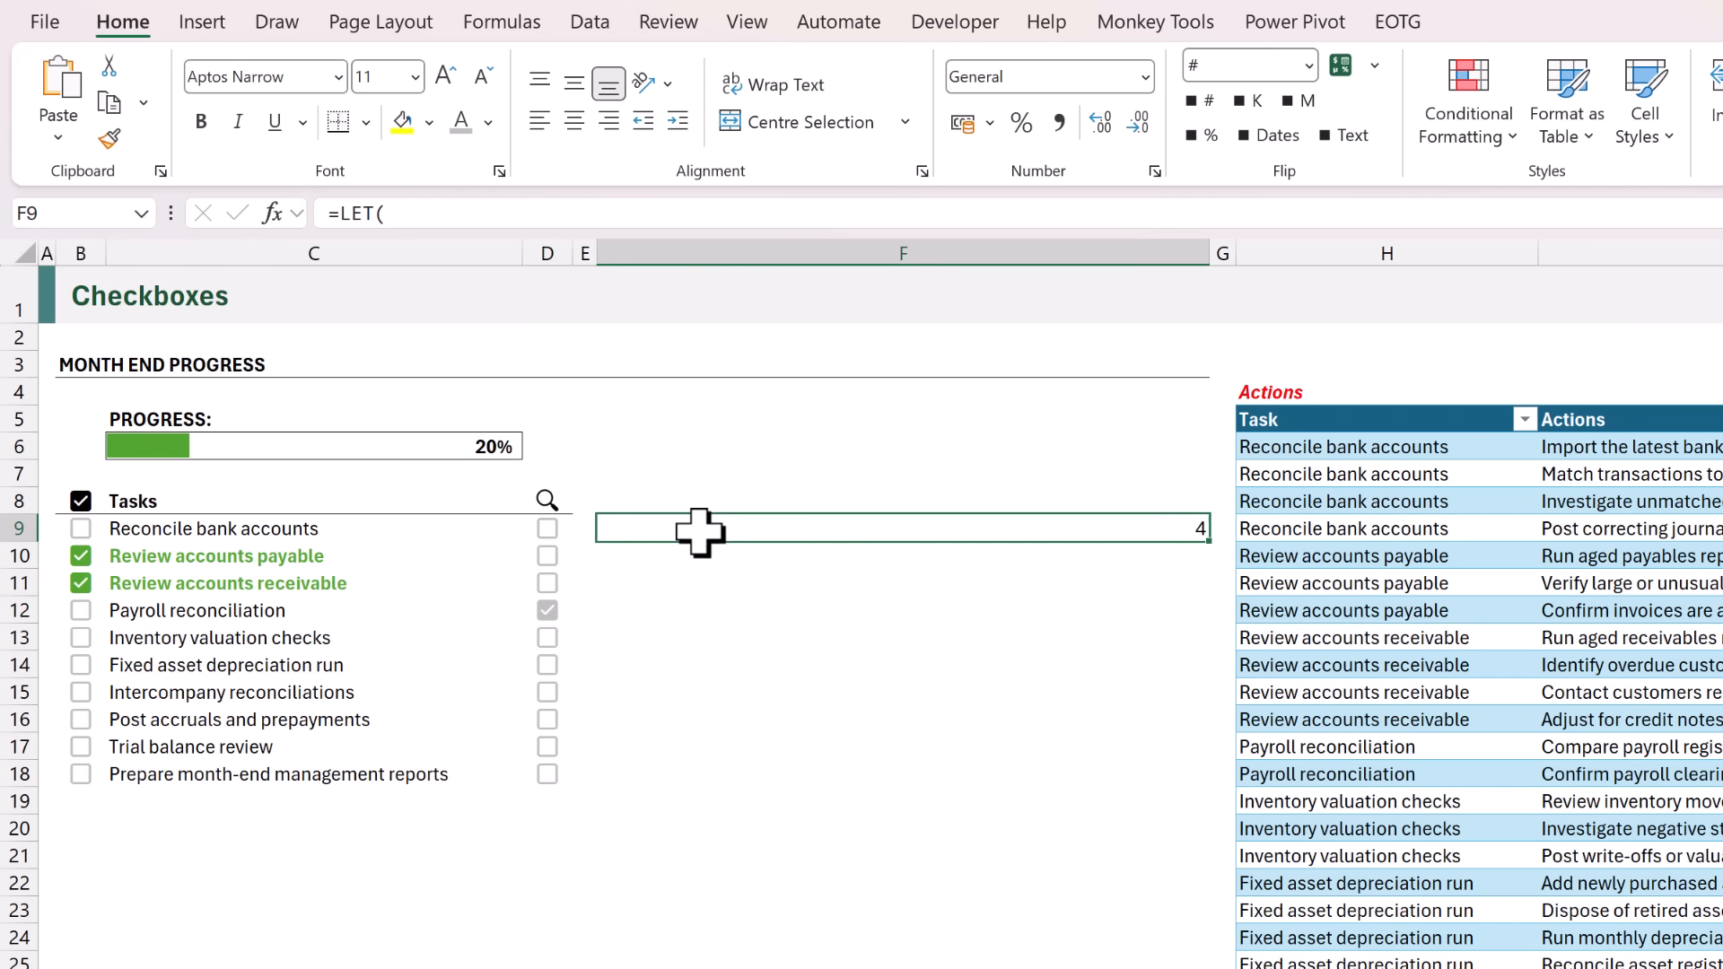
pyautogui.press('F2')
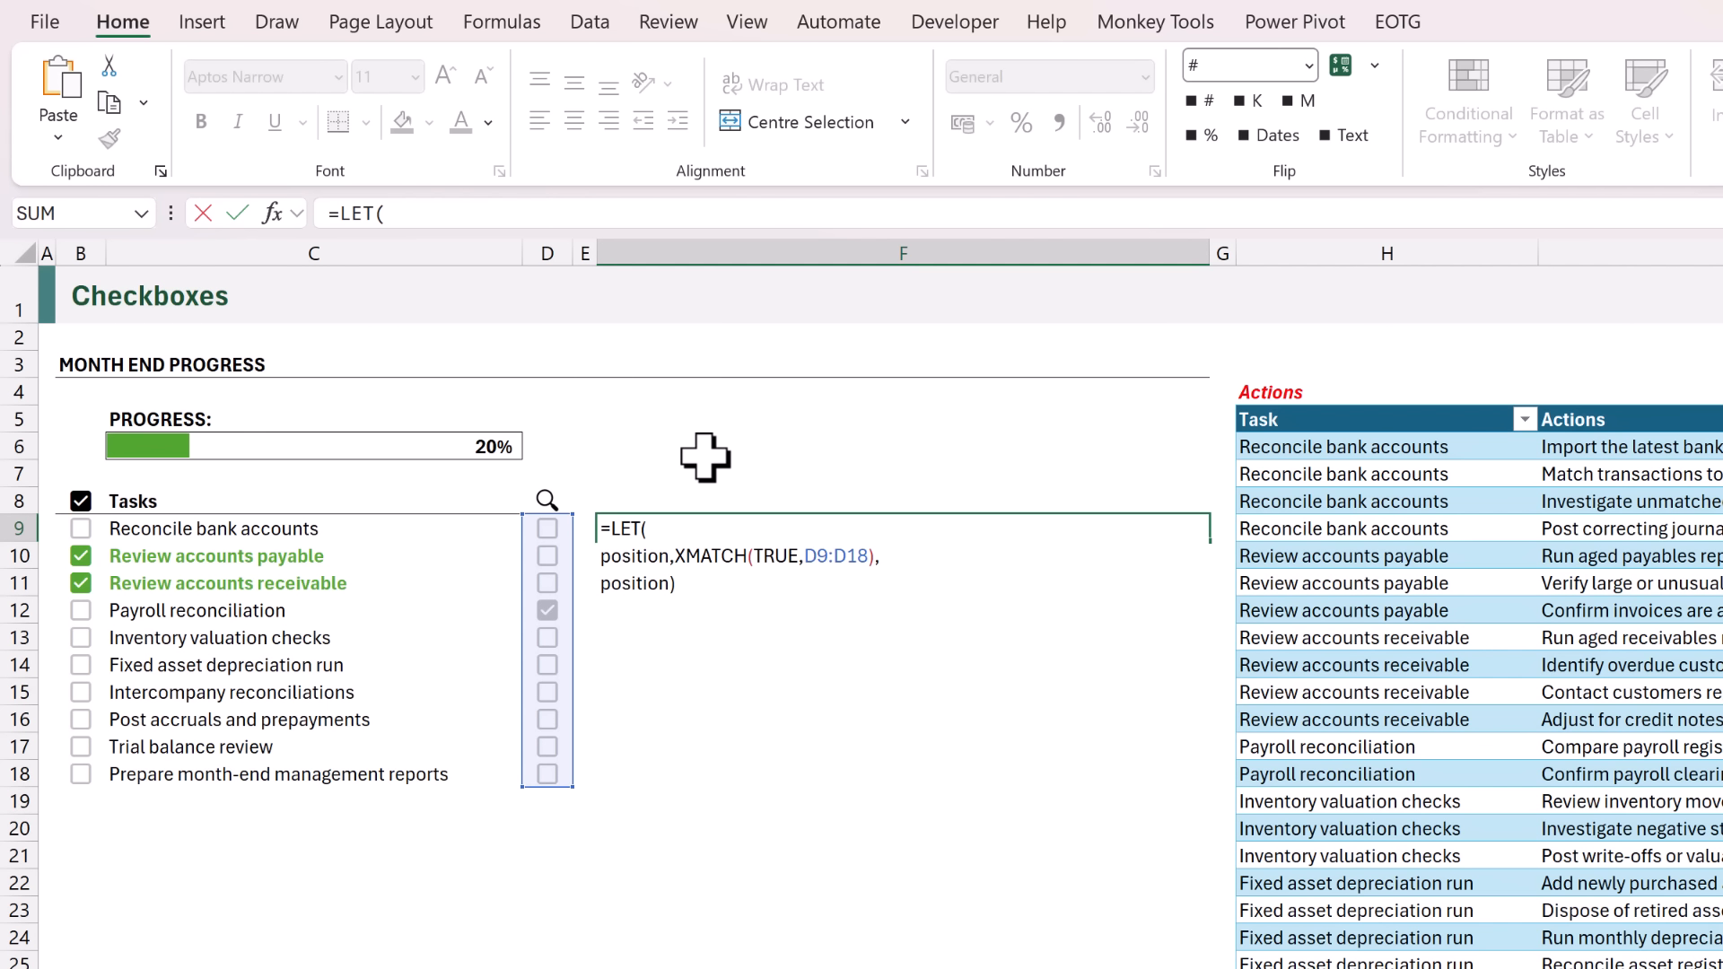
pyautogui.click(881, 558)
pyautogui.hotkey('alt', 'Return')
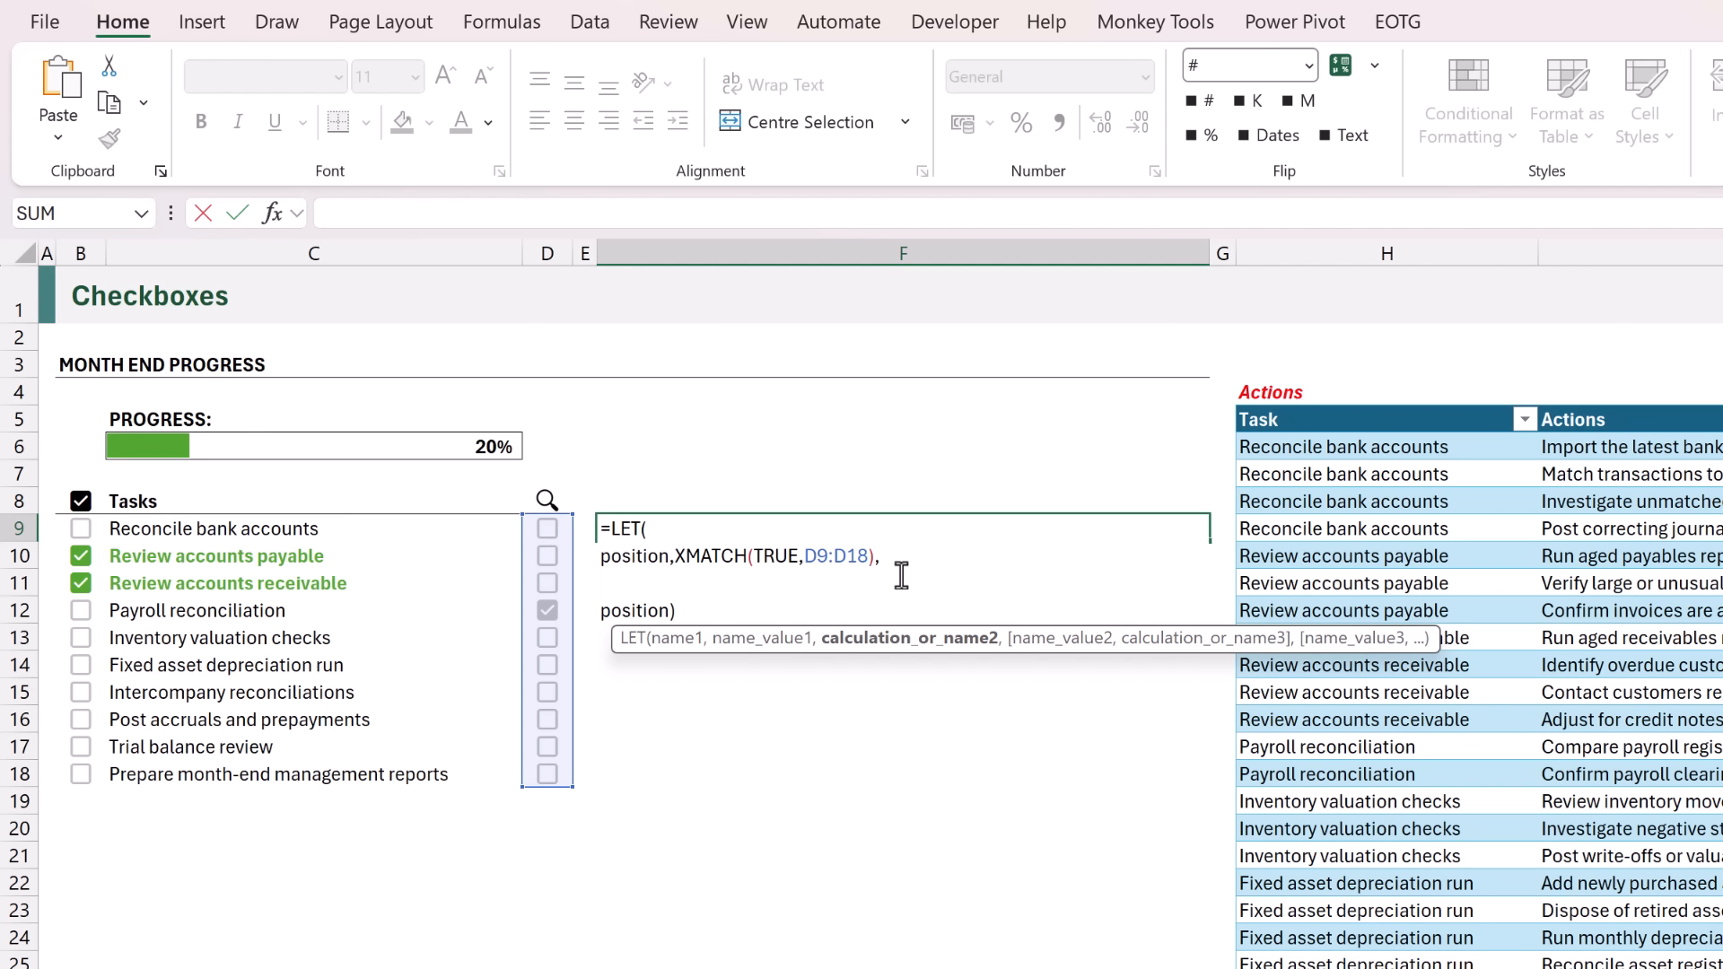
pyautogui.write('task,')
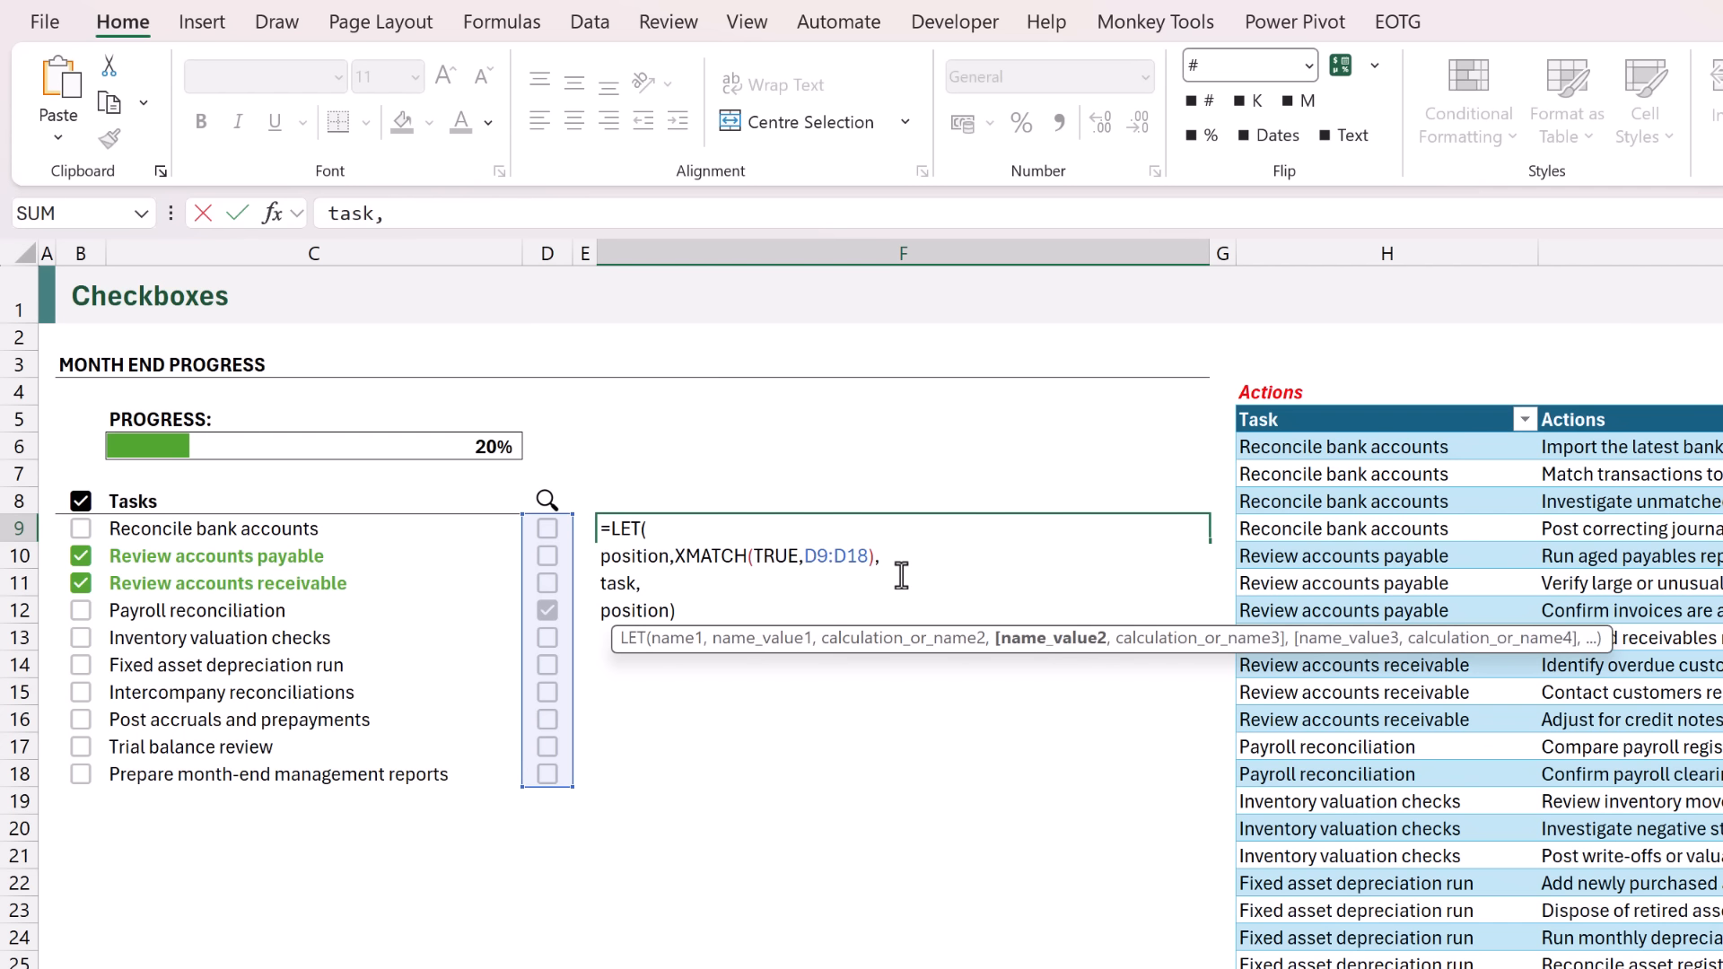
pyautogui.write('INDEX(')
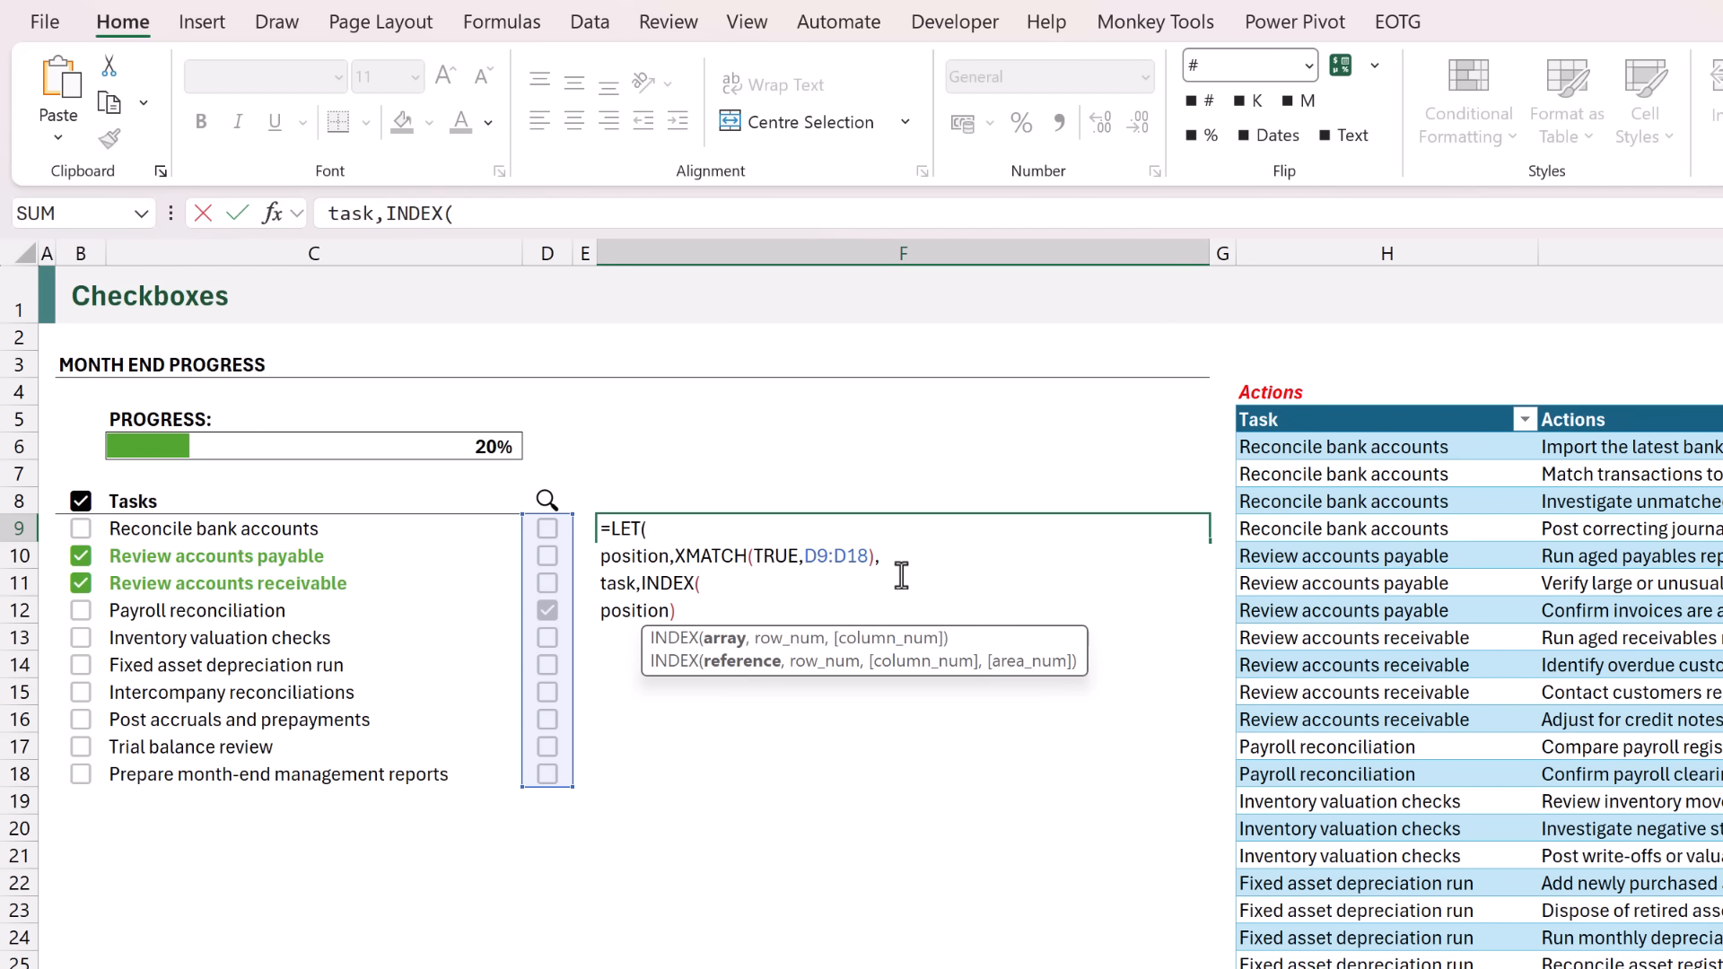
pyautogui.moveTo(354, 527); pyautogui.dragTo(332, 772)
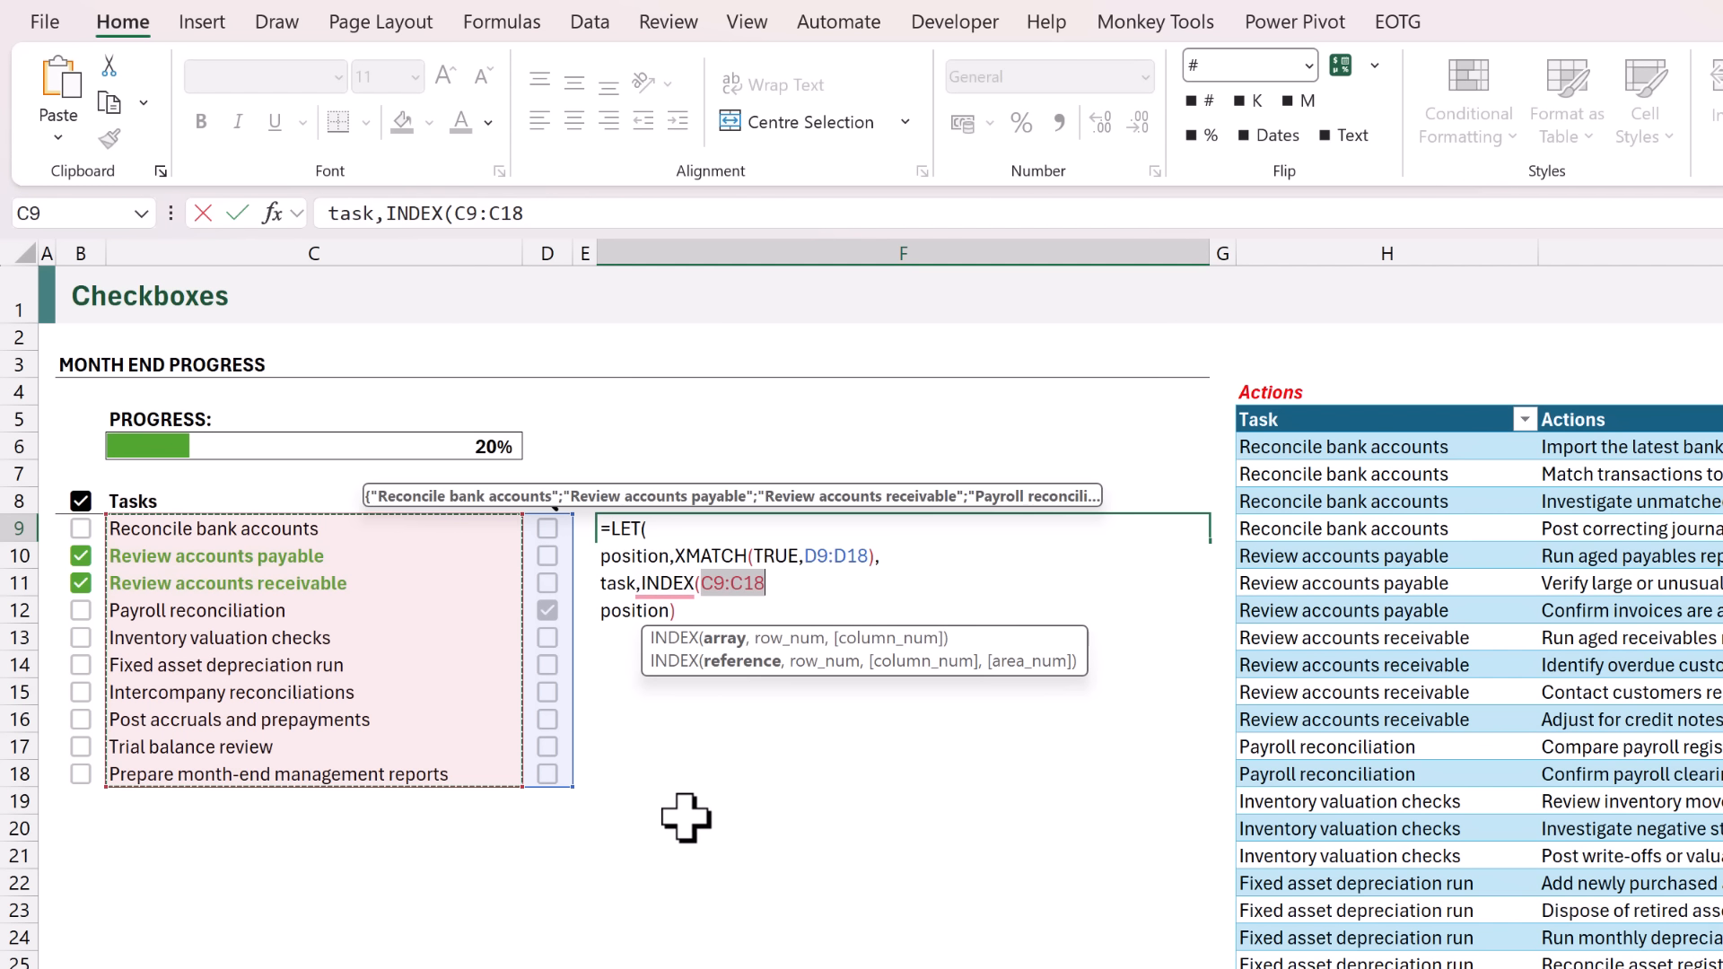
pyautogui.write(',')
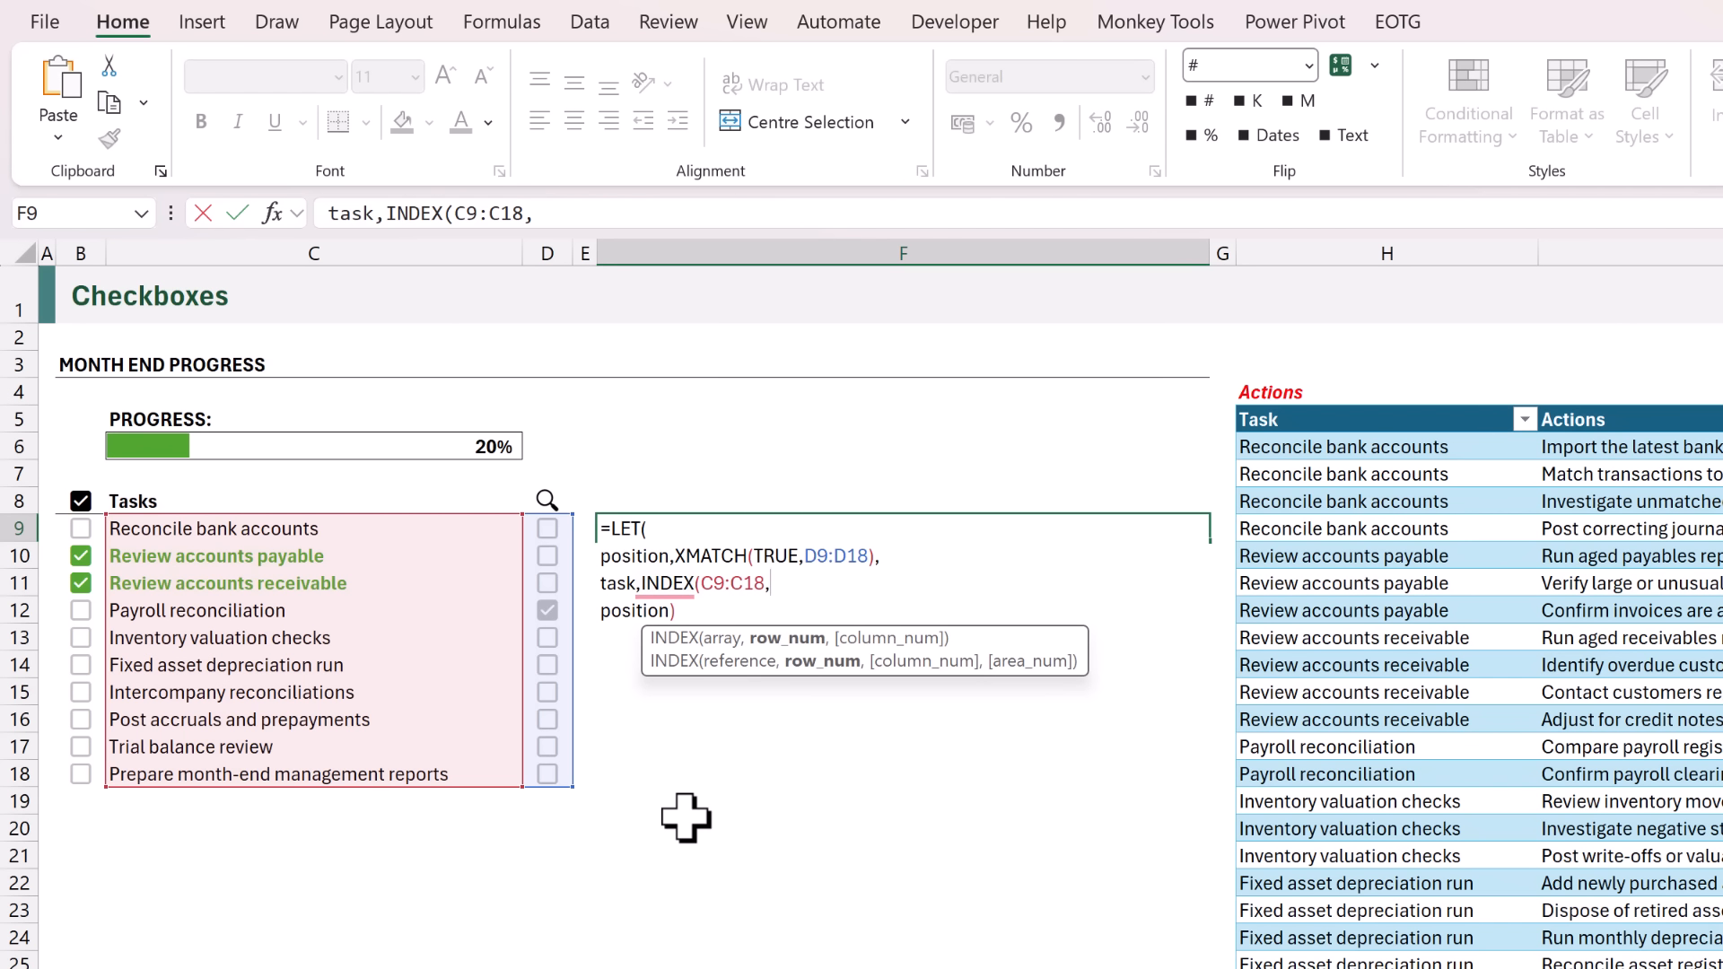
pyautogui.write('position),')
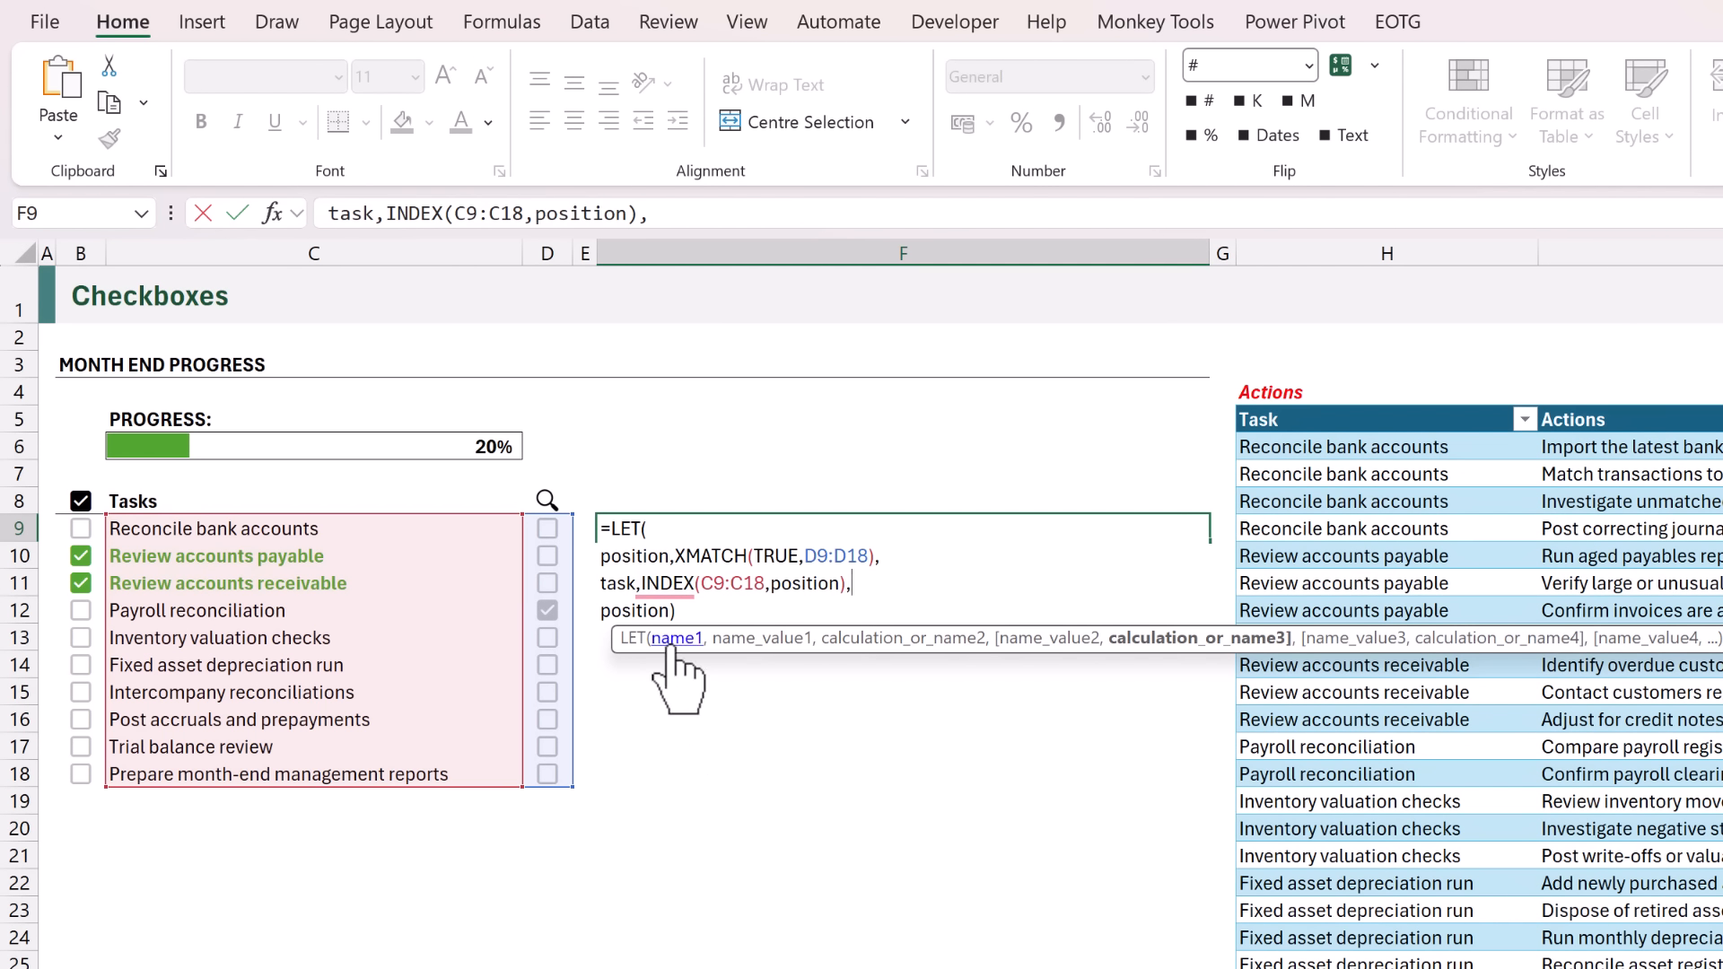
# Change the final result of the LET formula in F9 to task and enter the formula.
pyautogui.doubleClick(667, 612)
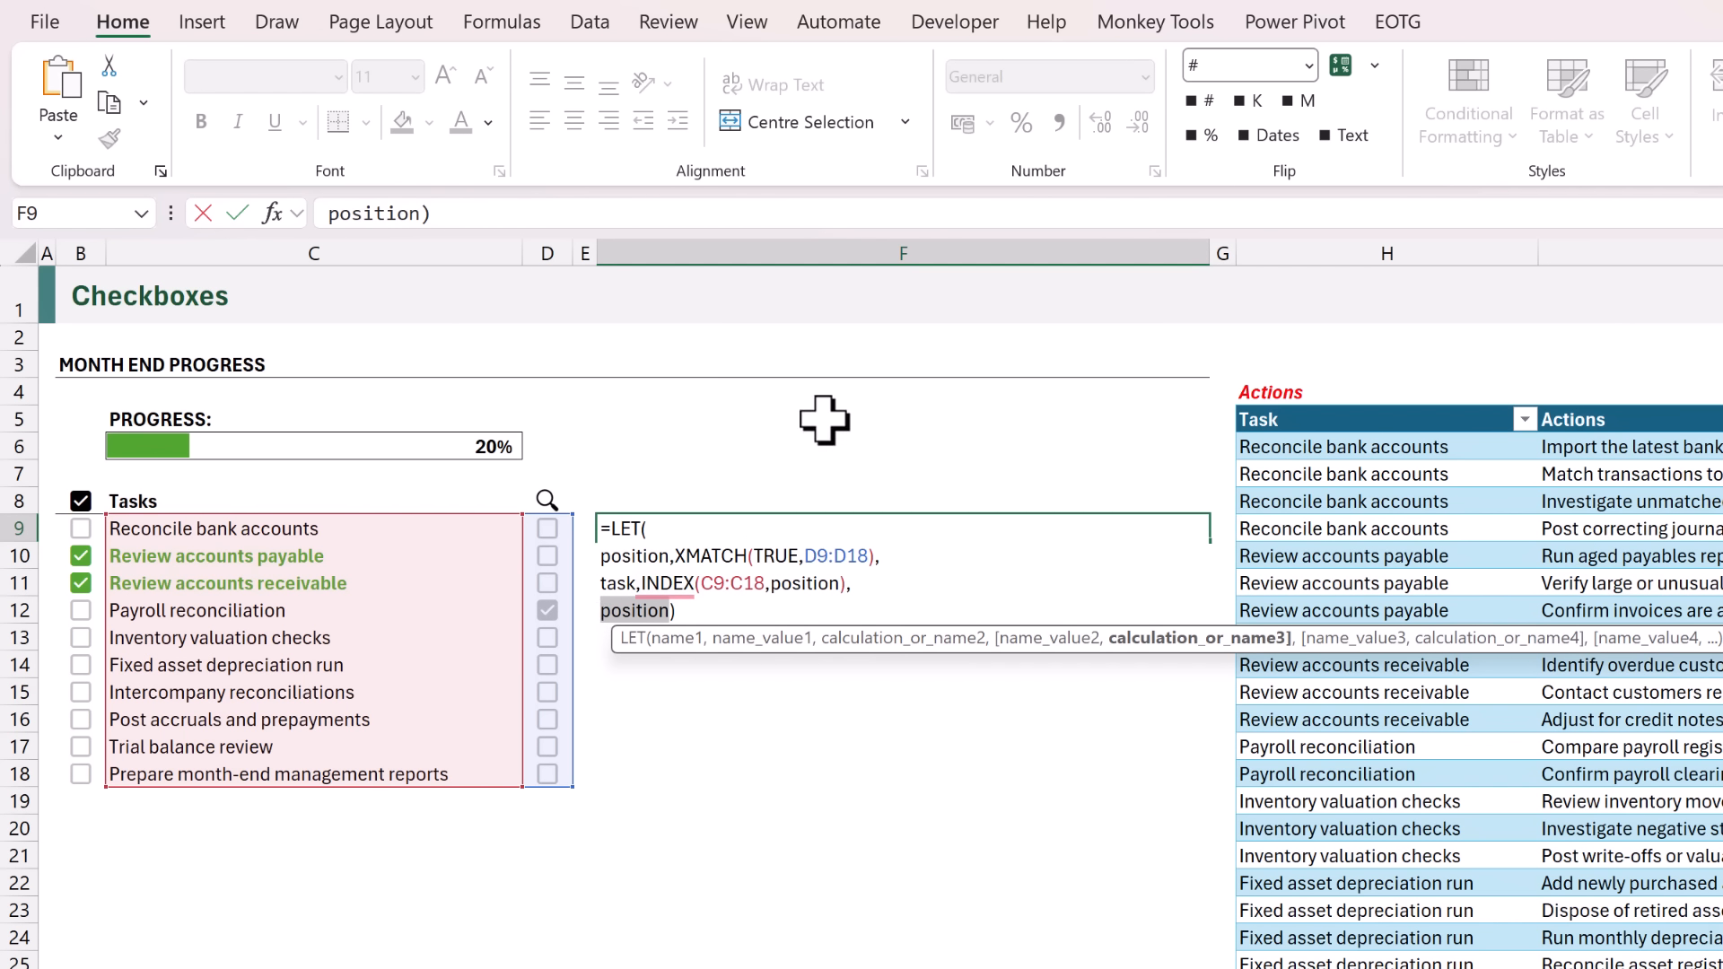
pyautogui.write('task')
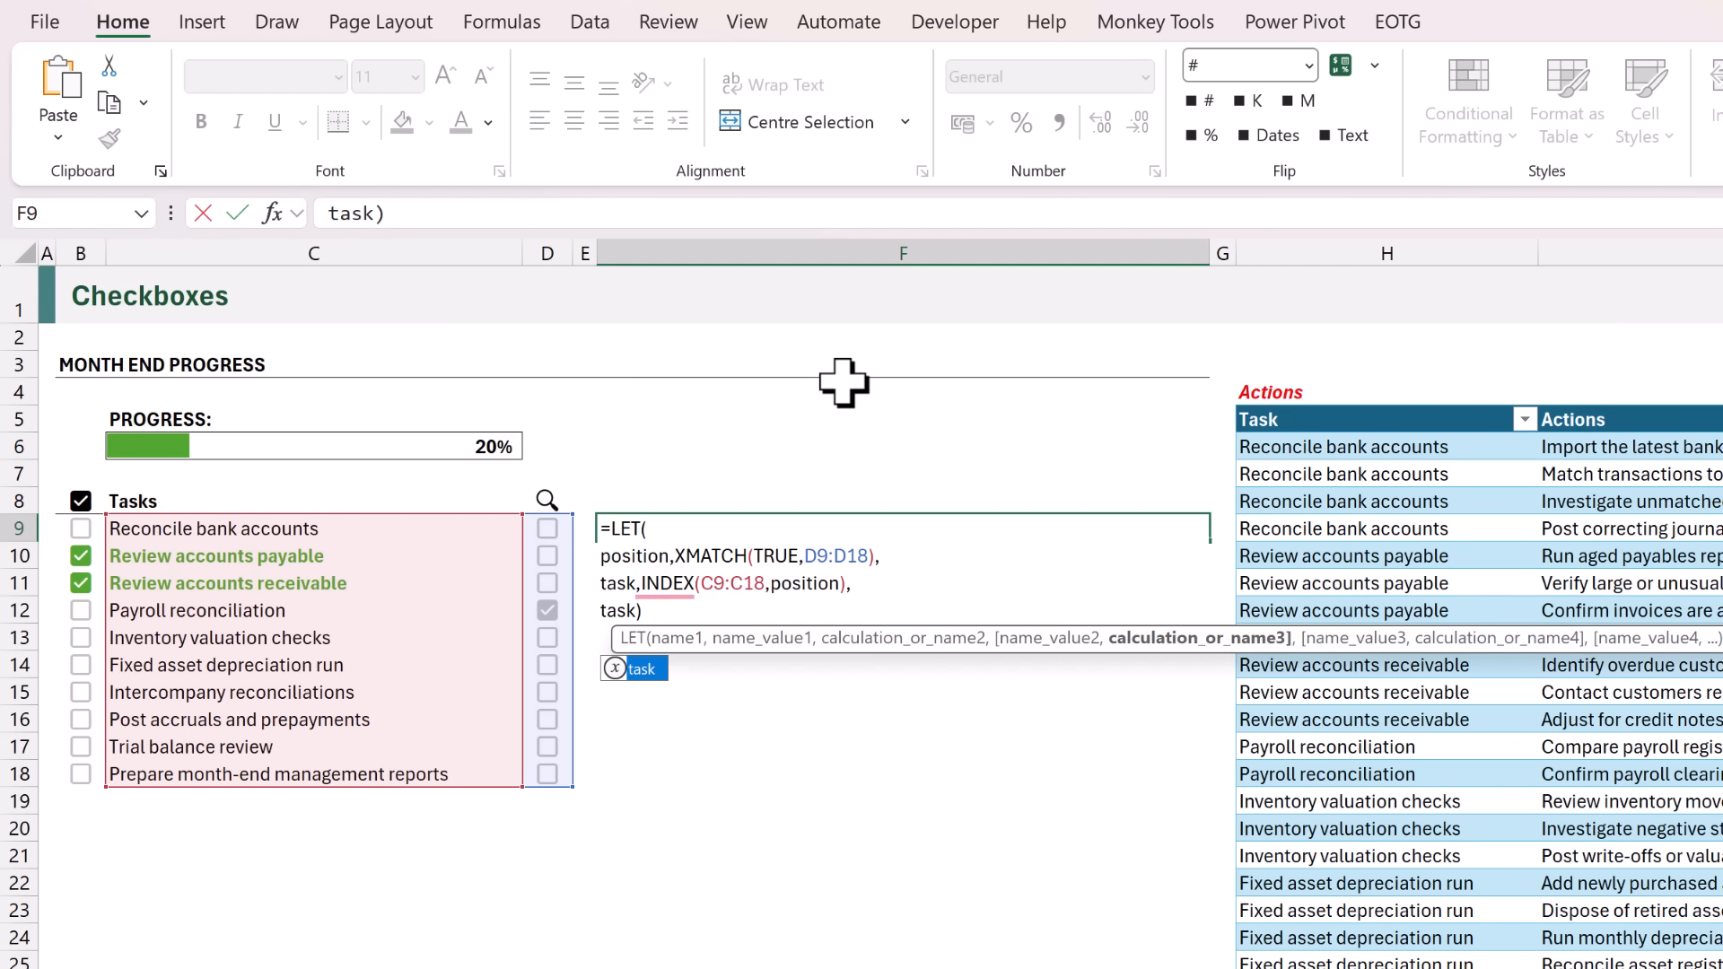
pyautogui.press('Return')
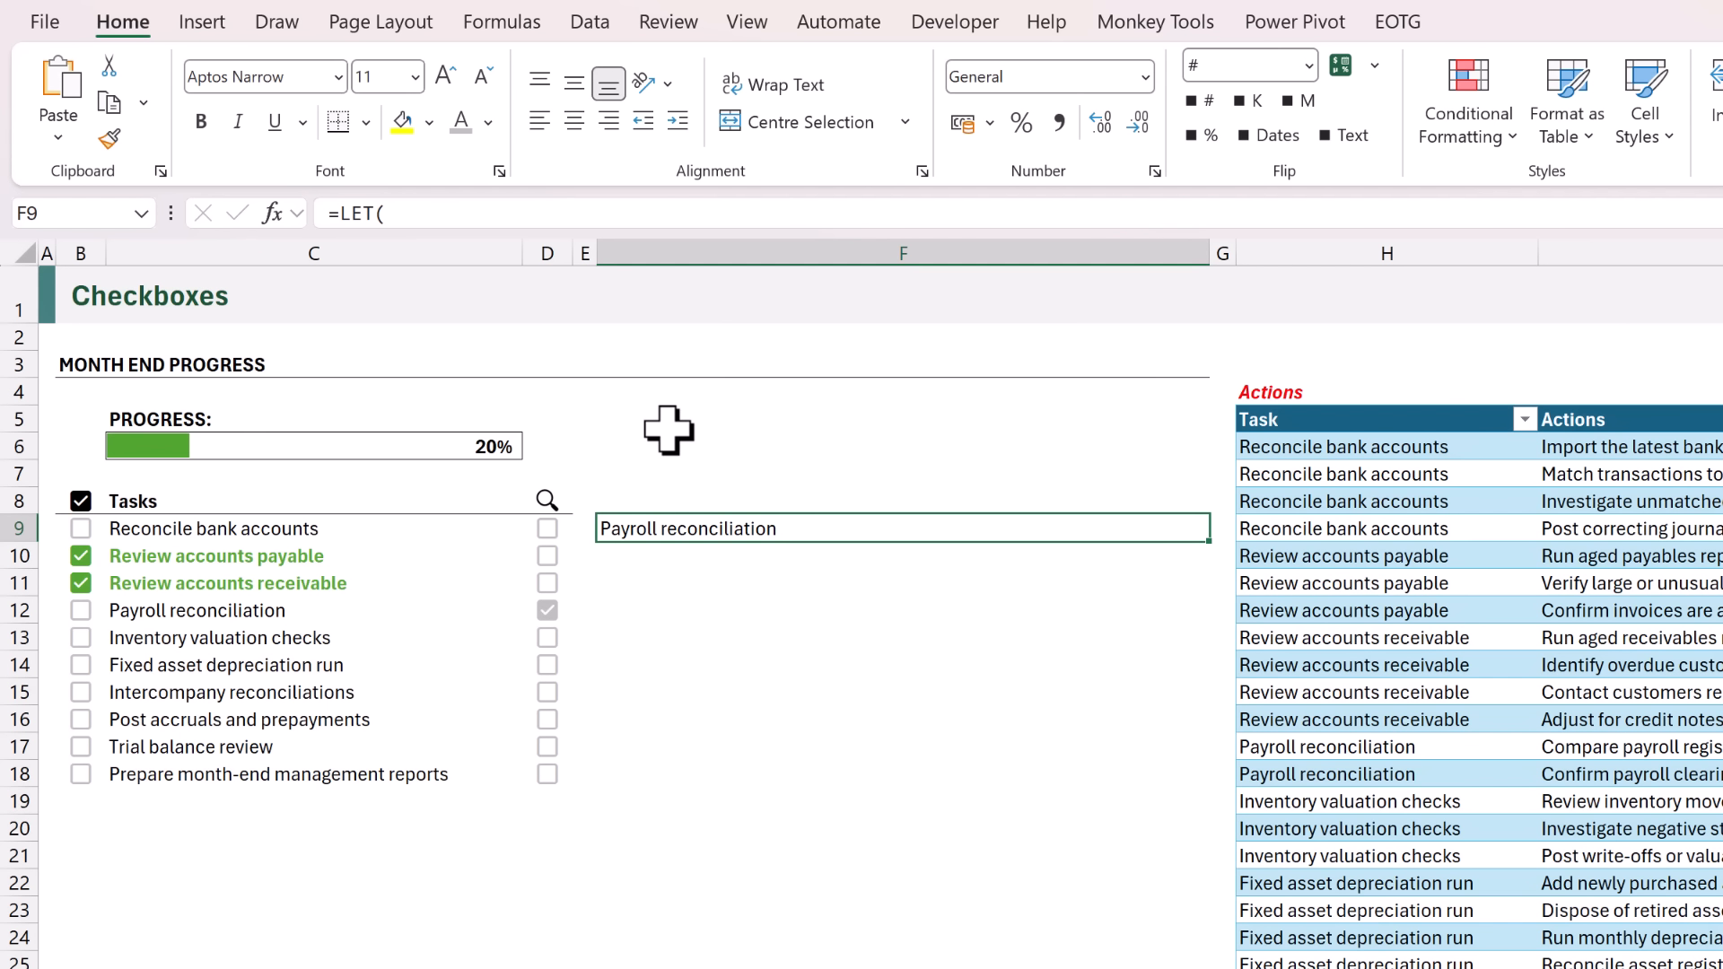
# Add a subtasks variable on a new line of the F9 LET formula, defined as FILTER(Actions[Actions],Actions[Task]=task).
pyautogui.press('F2')
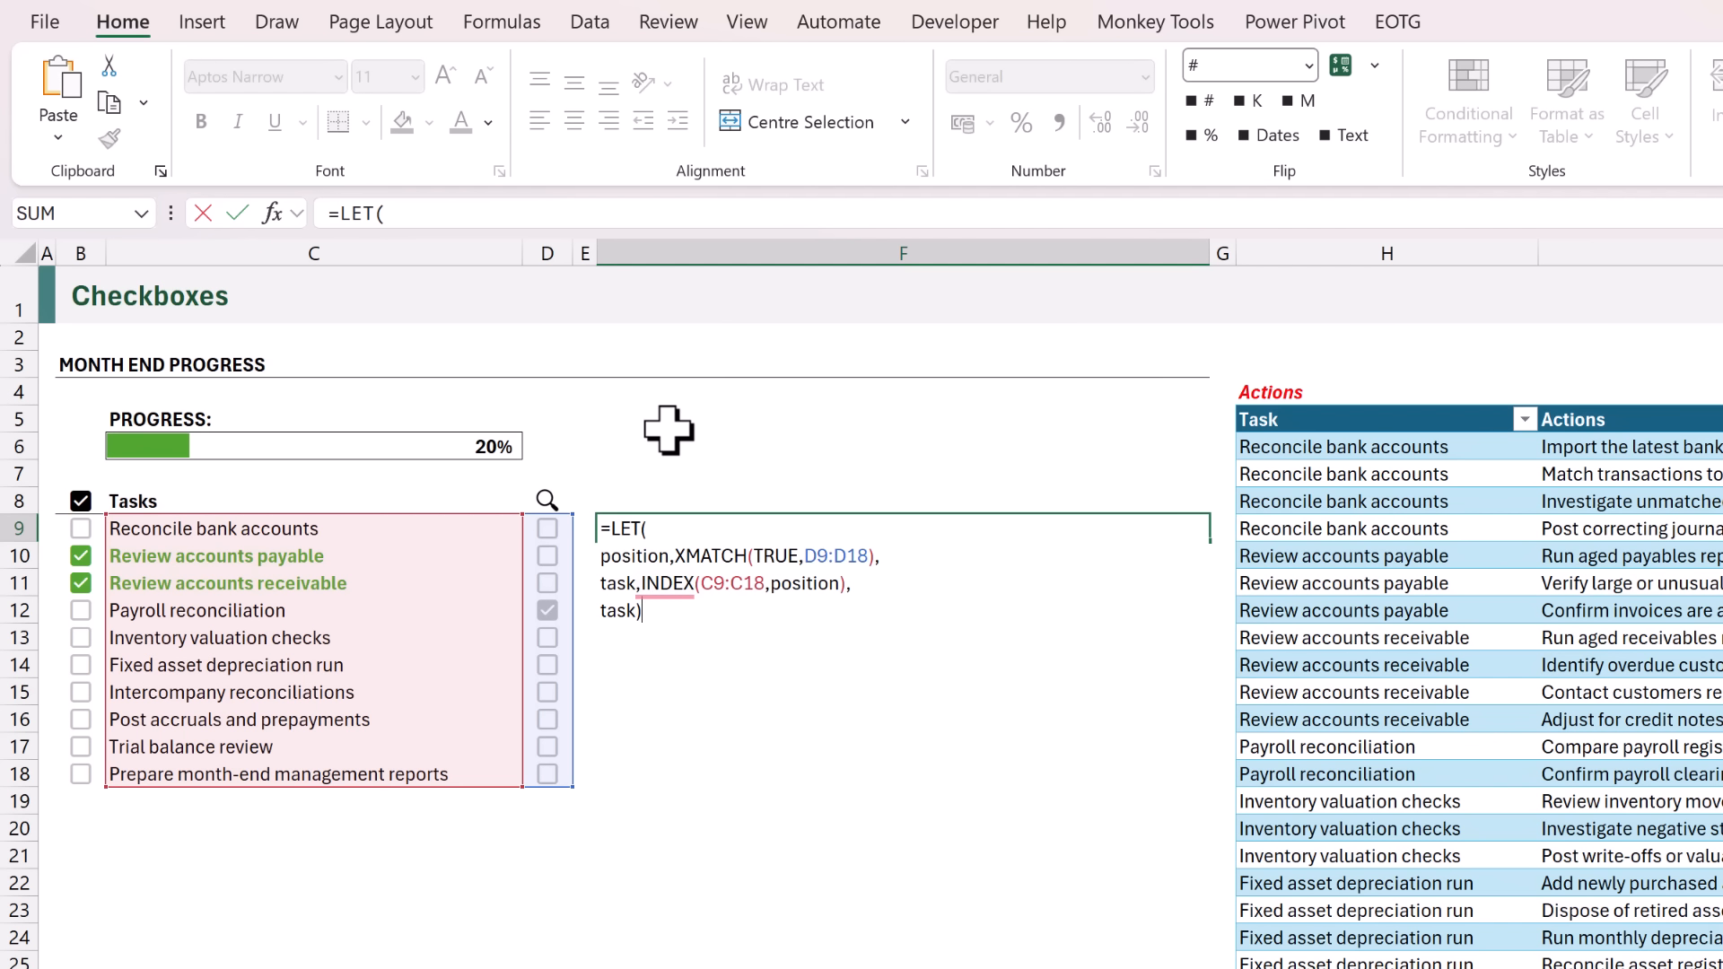
pyautogui.click(854, 585)
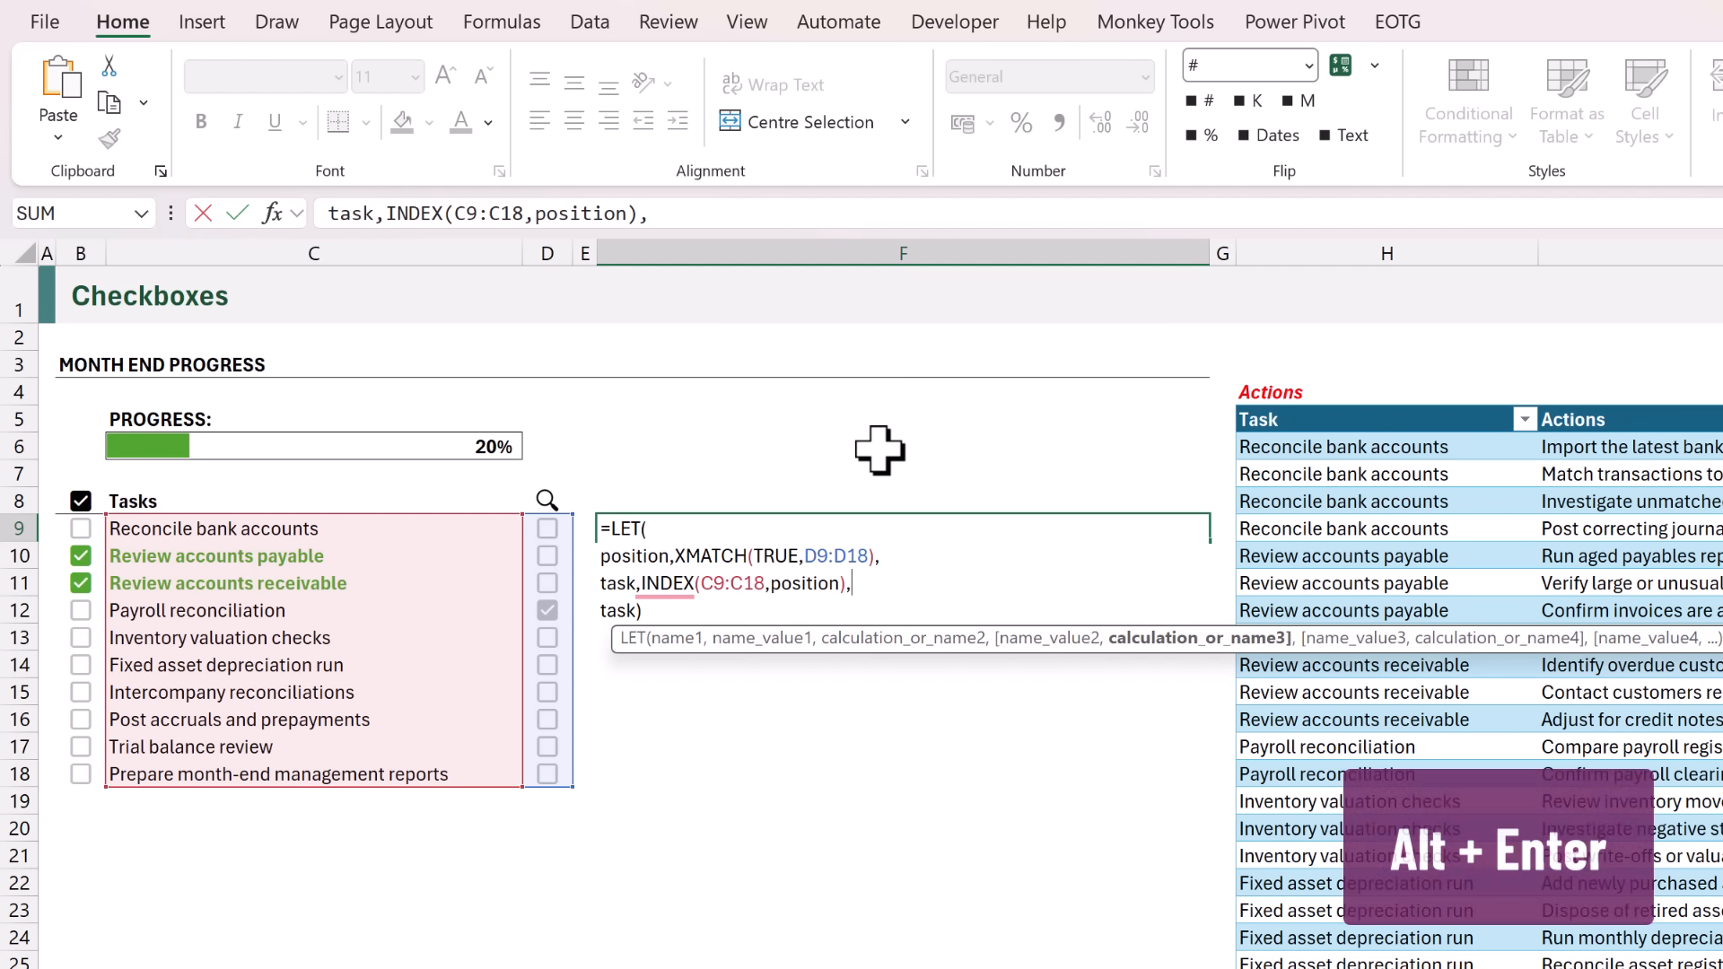
pyautogui.hotkey('alt', 'Return')
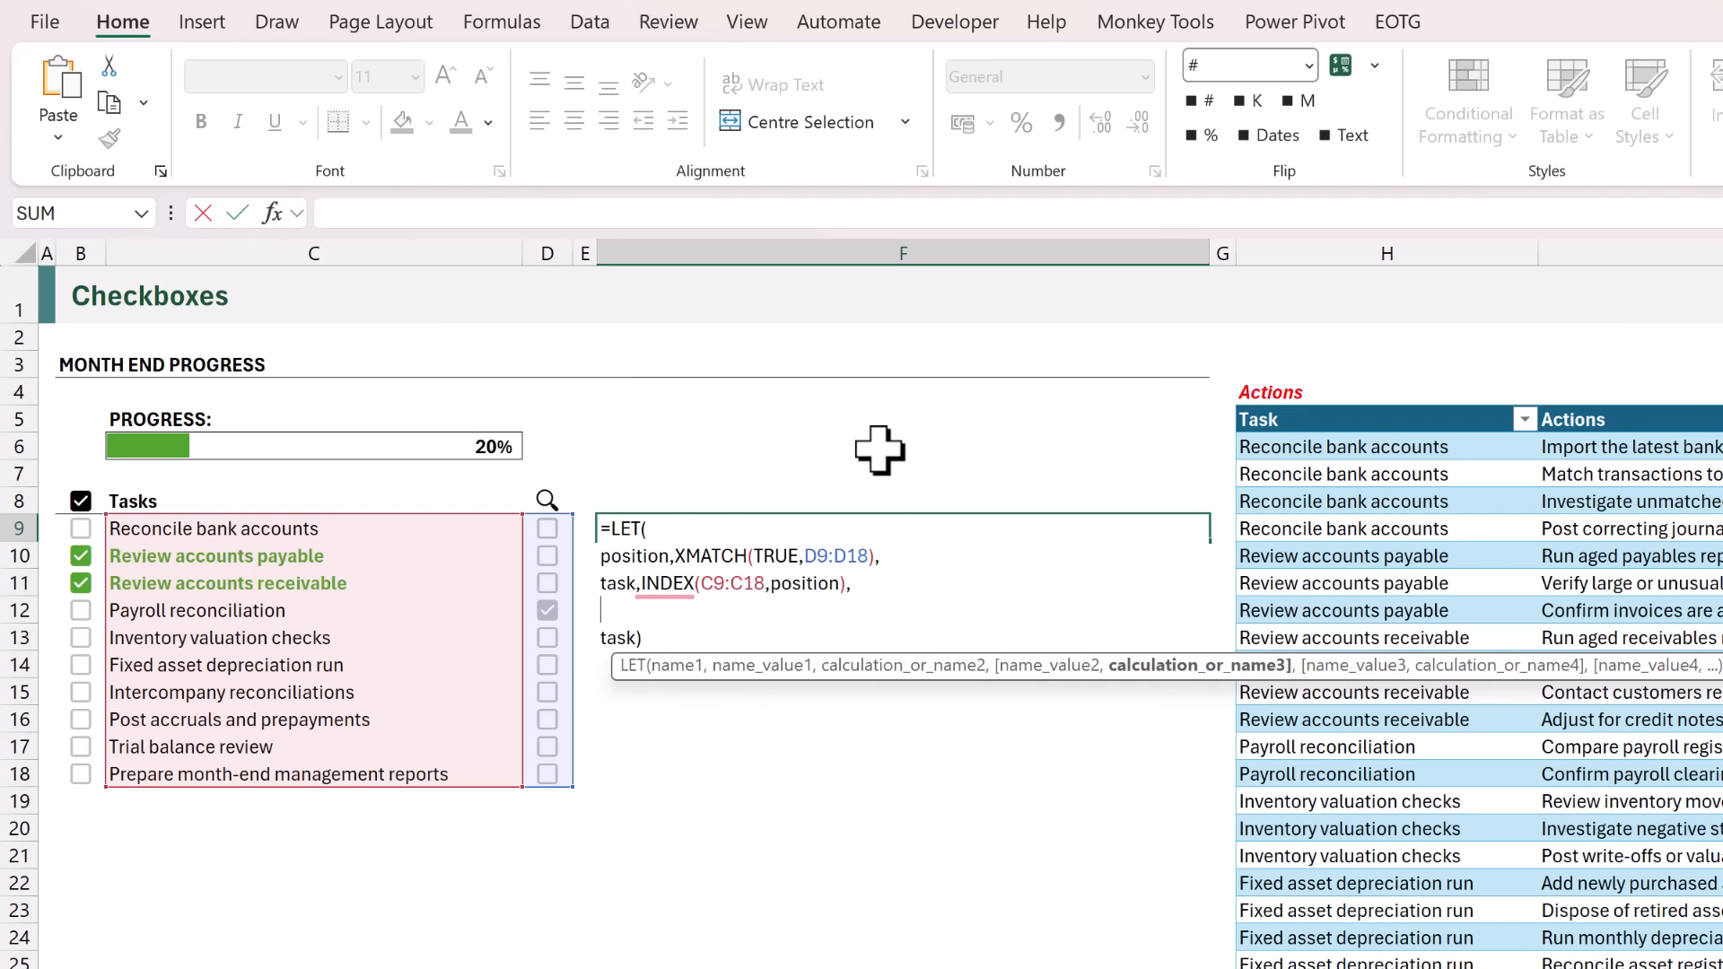
pyautogui.write('subtasks,')
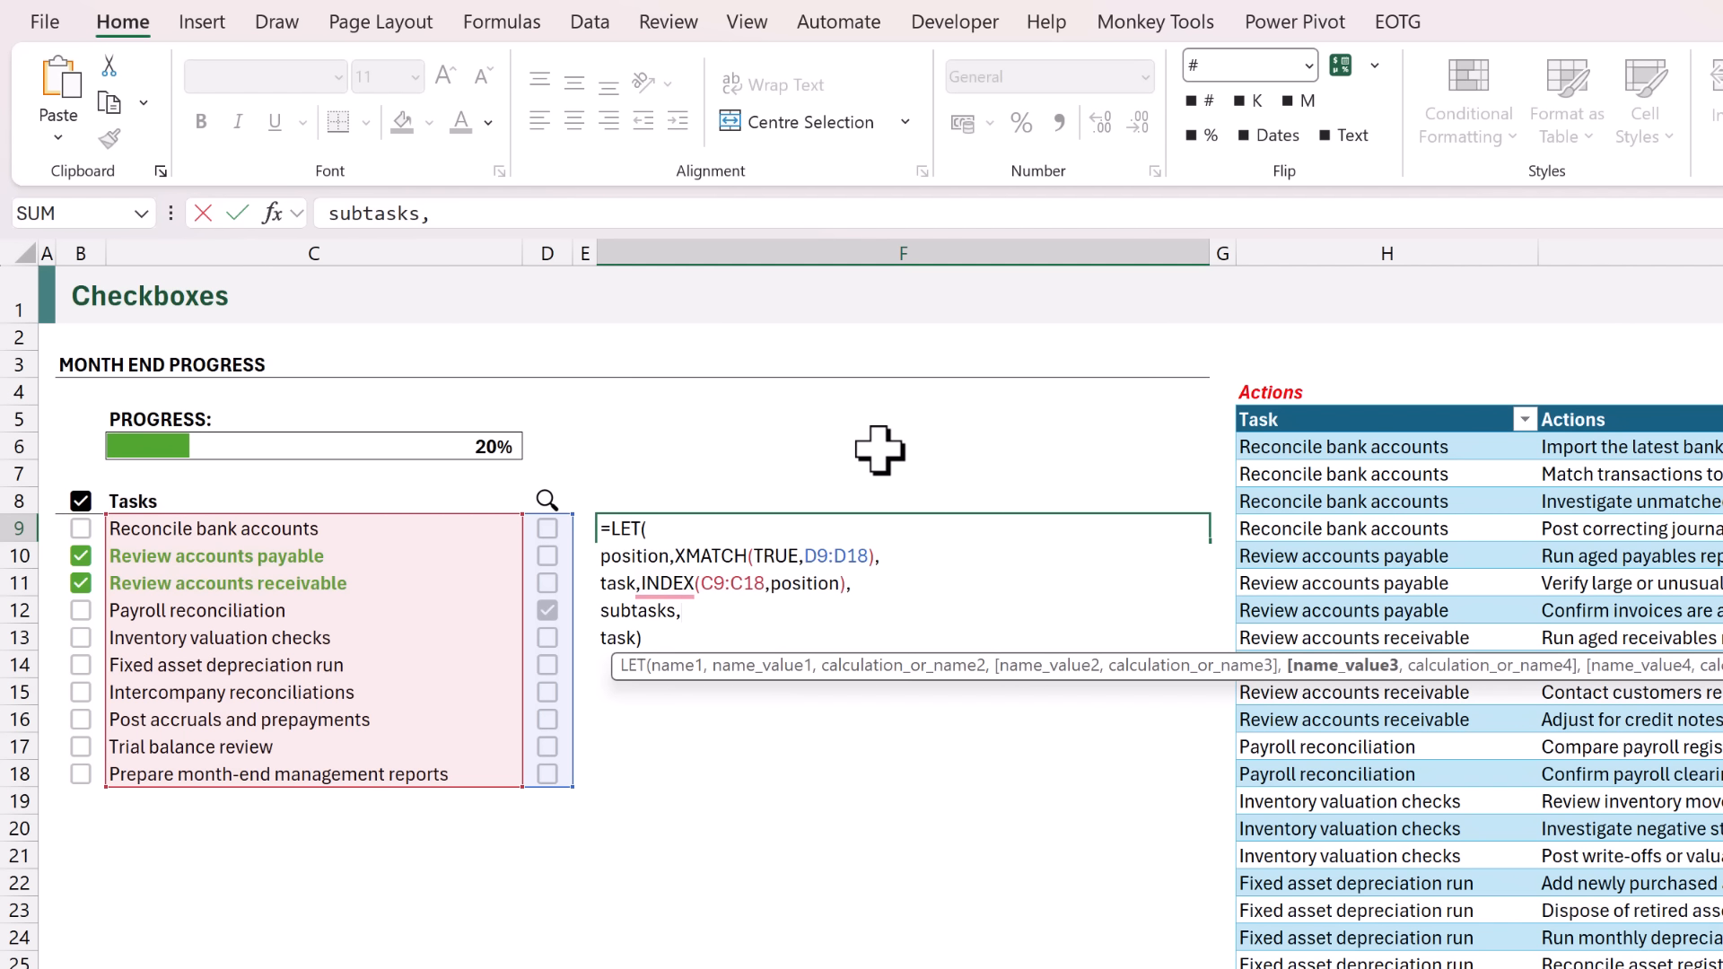
pyautogui.write('FILTER')
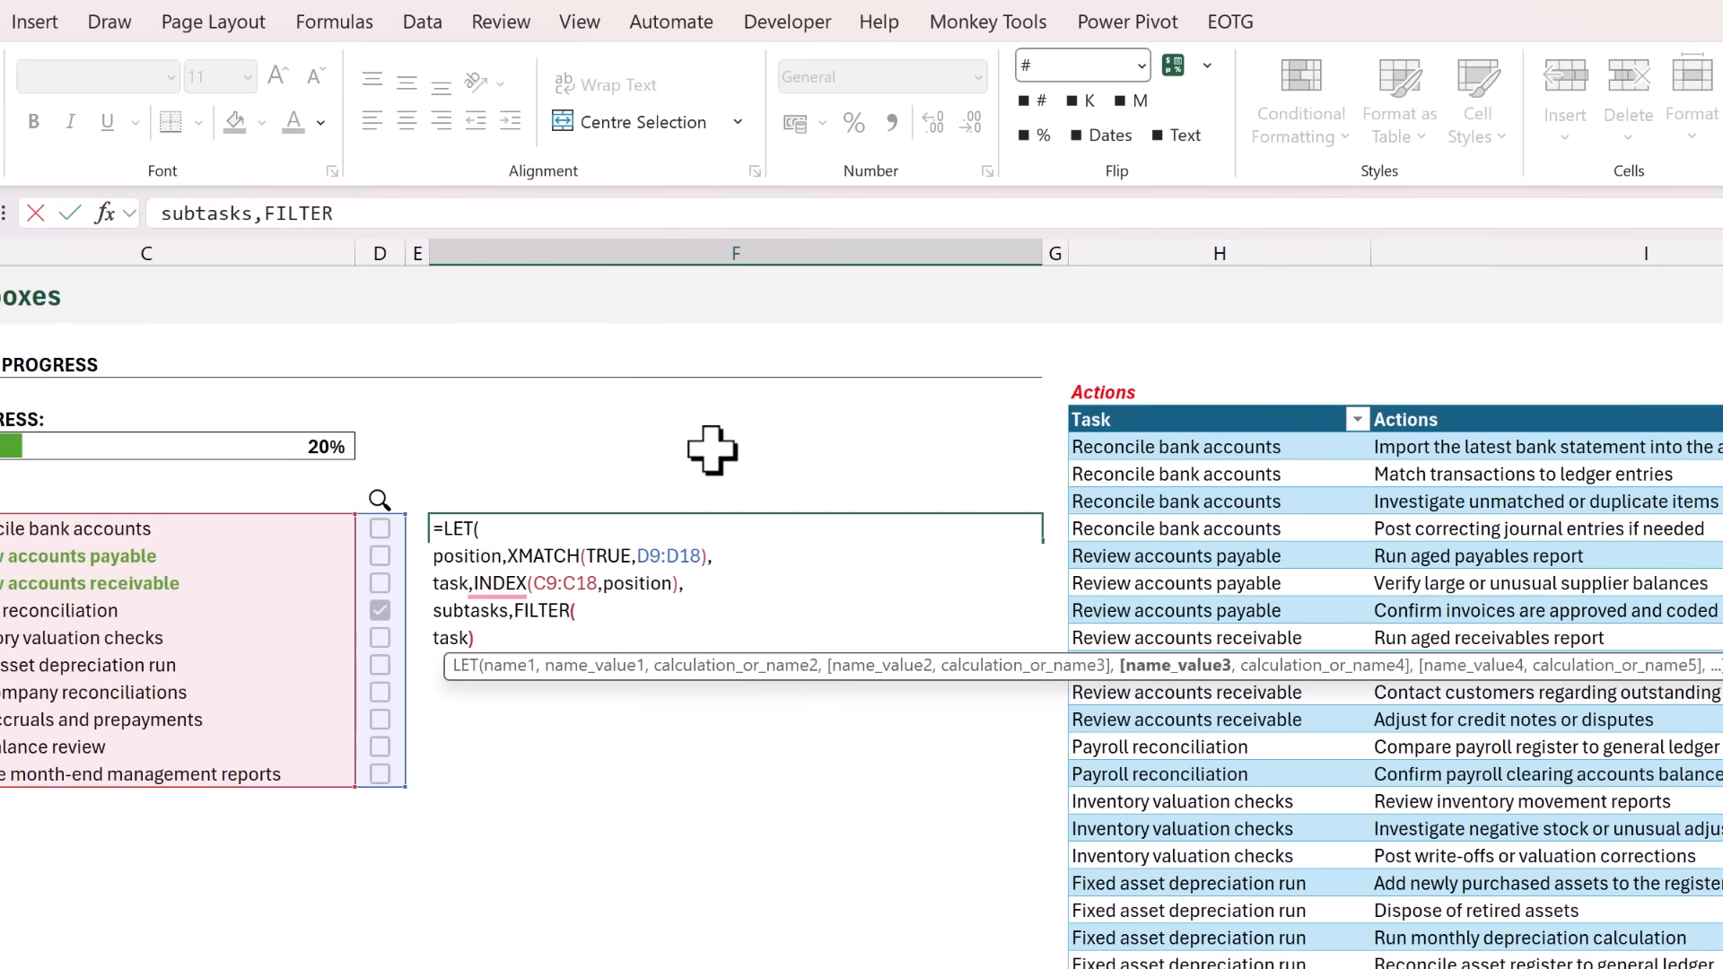
pyautogui.write('(')
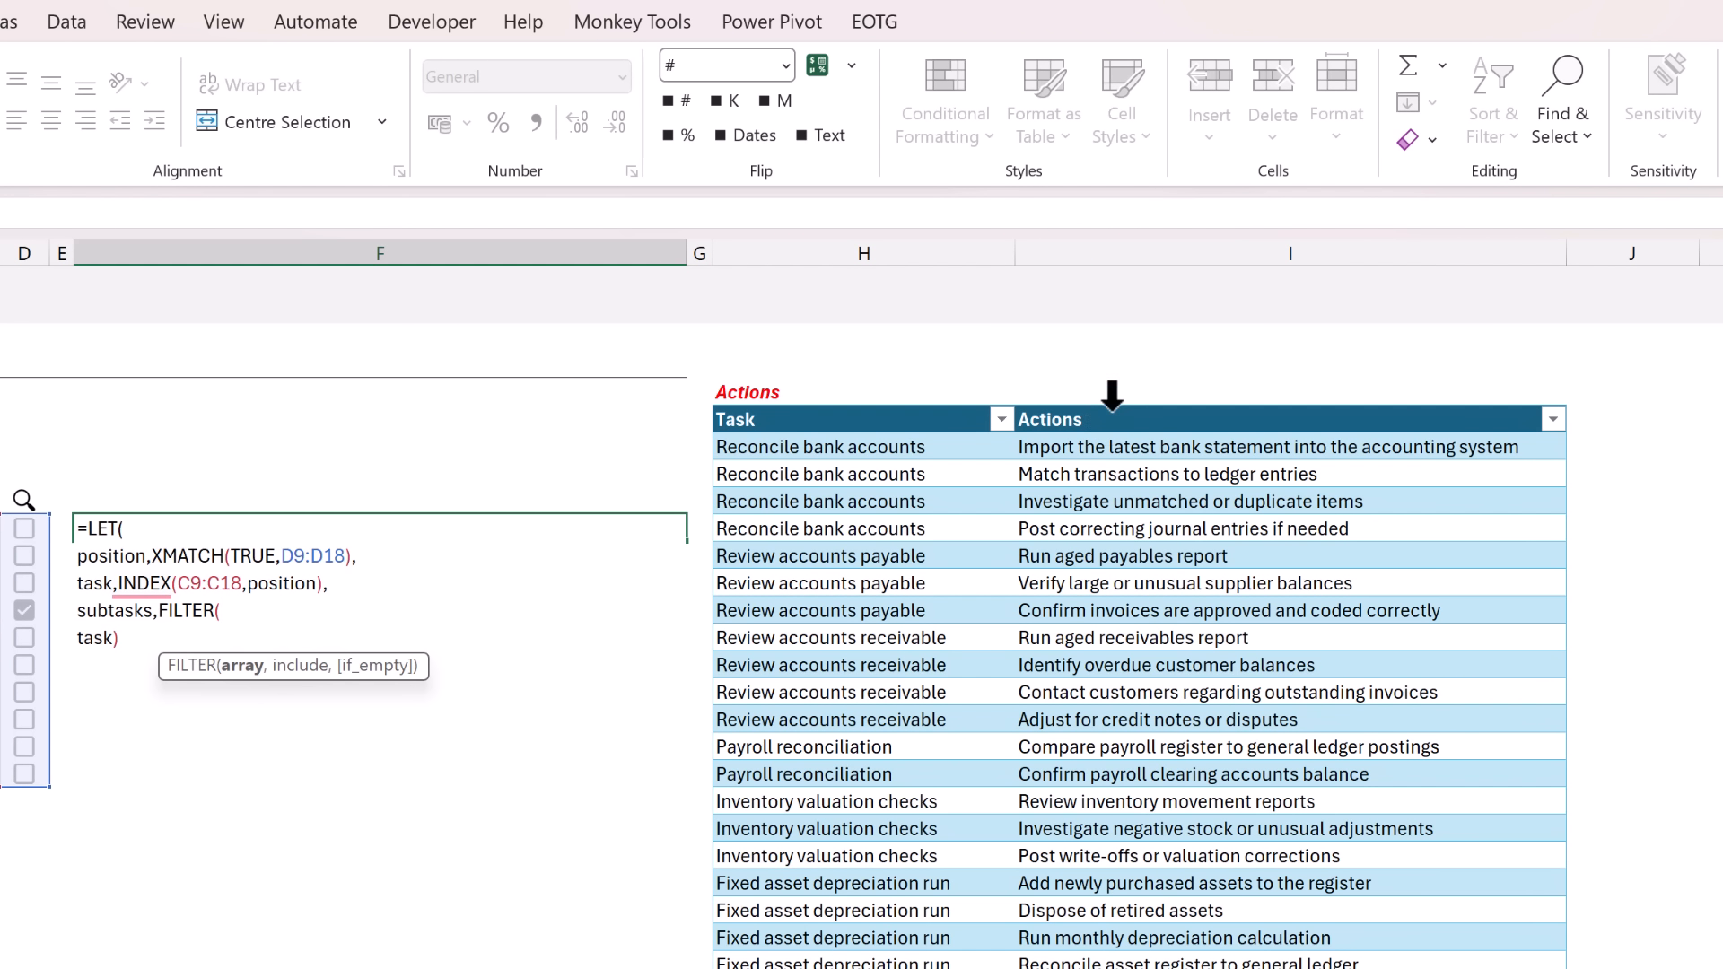
pyautogui.click(1121, 409)
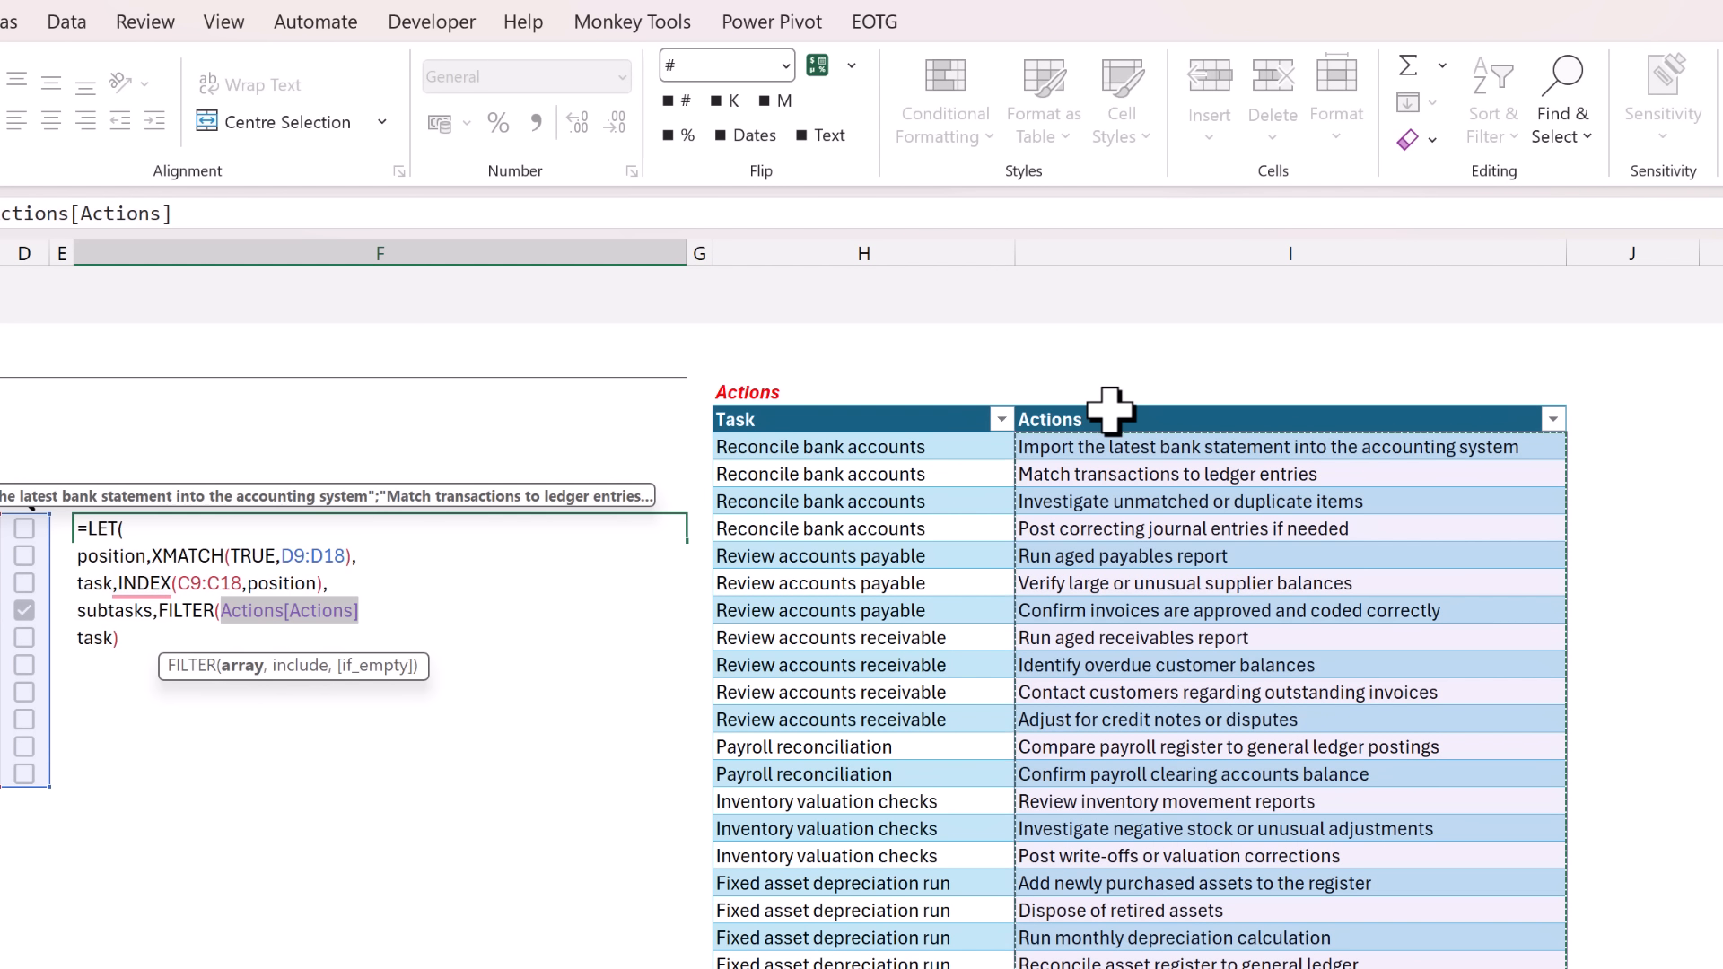
pyautogui.write(',')
pyautogui.click(890, 410)
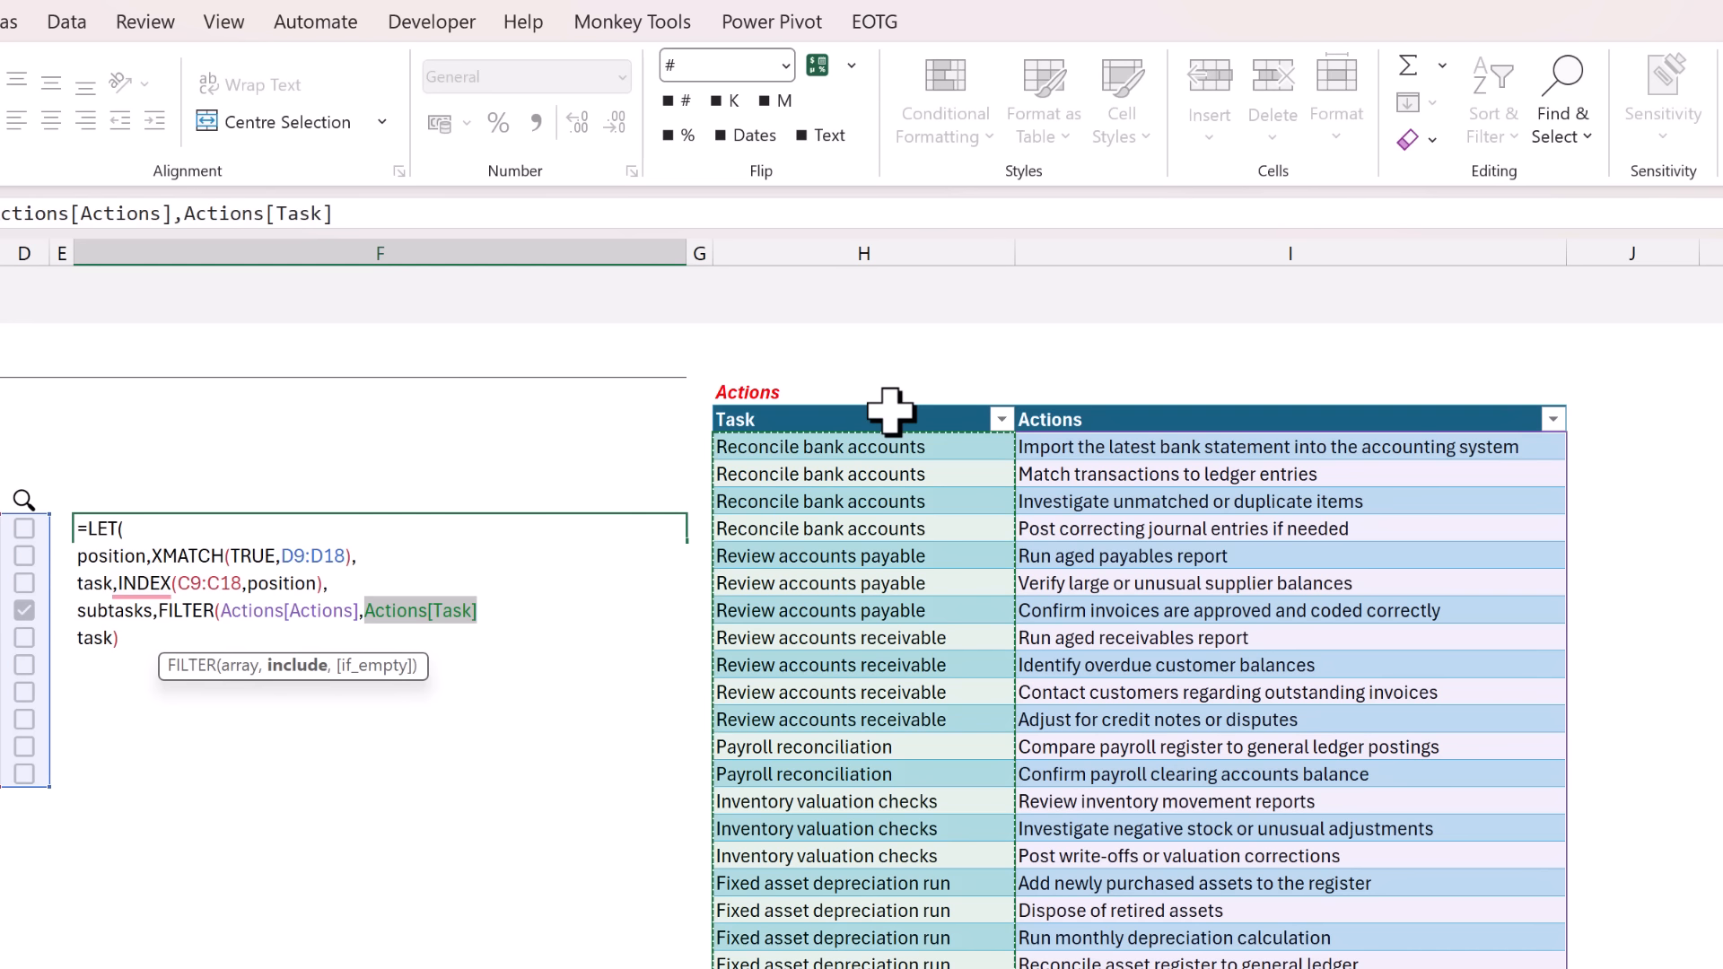
pyautogui.write('=task')
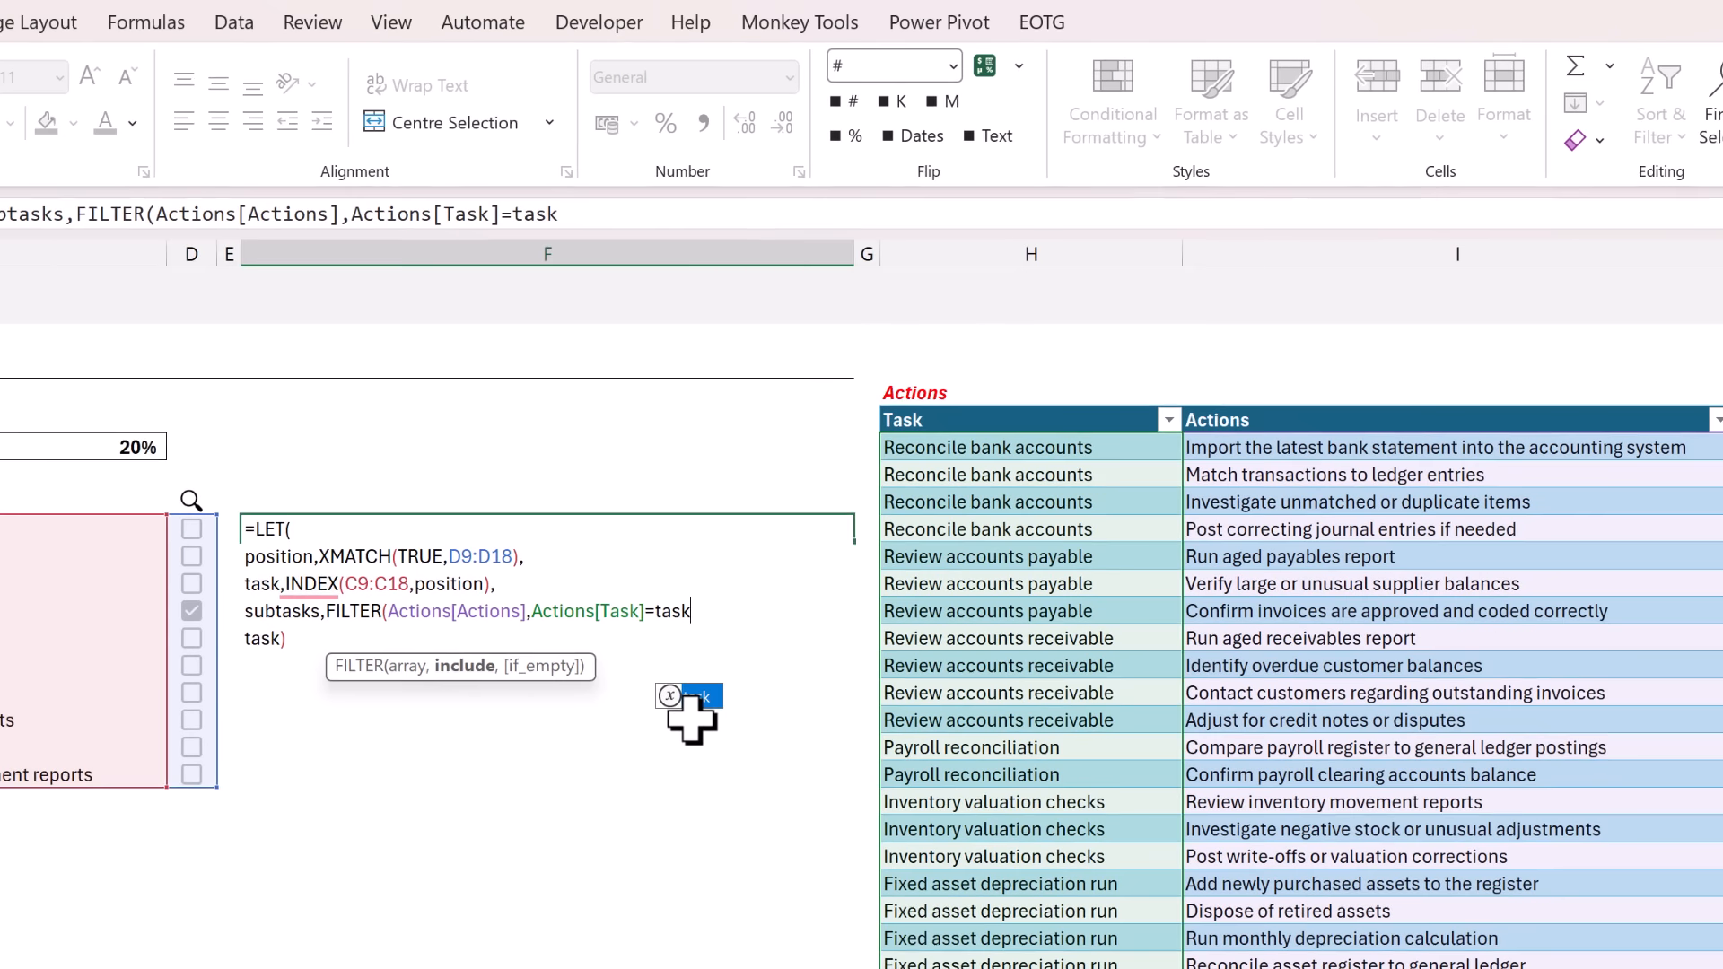
pyautogui.write('),')
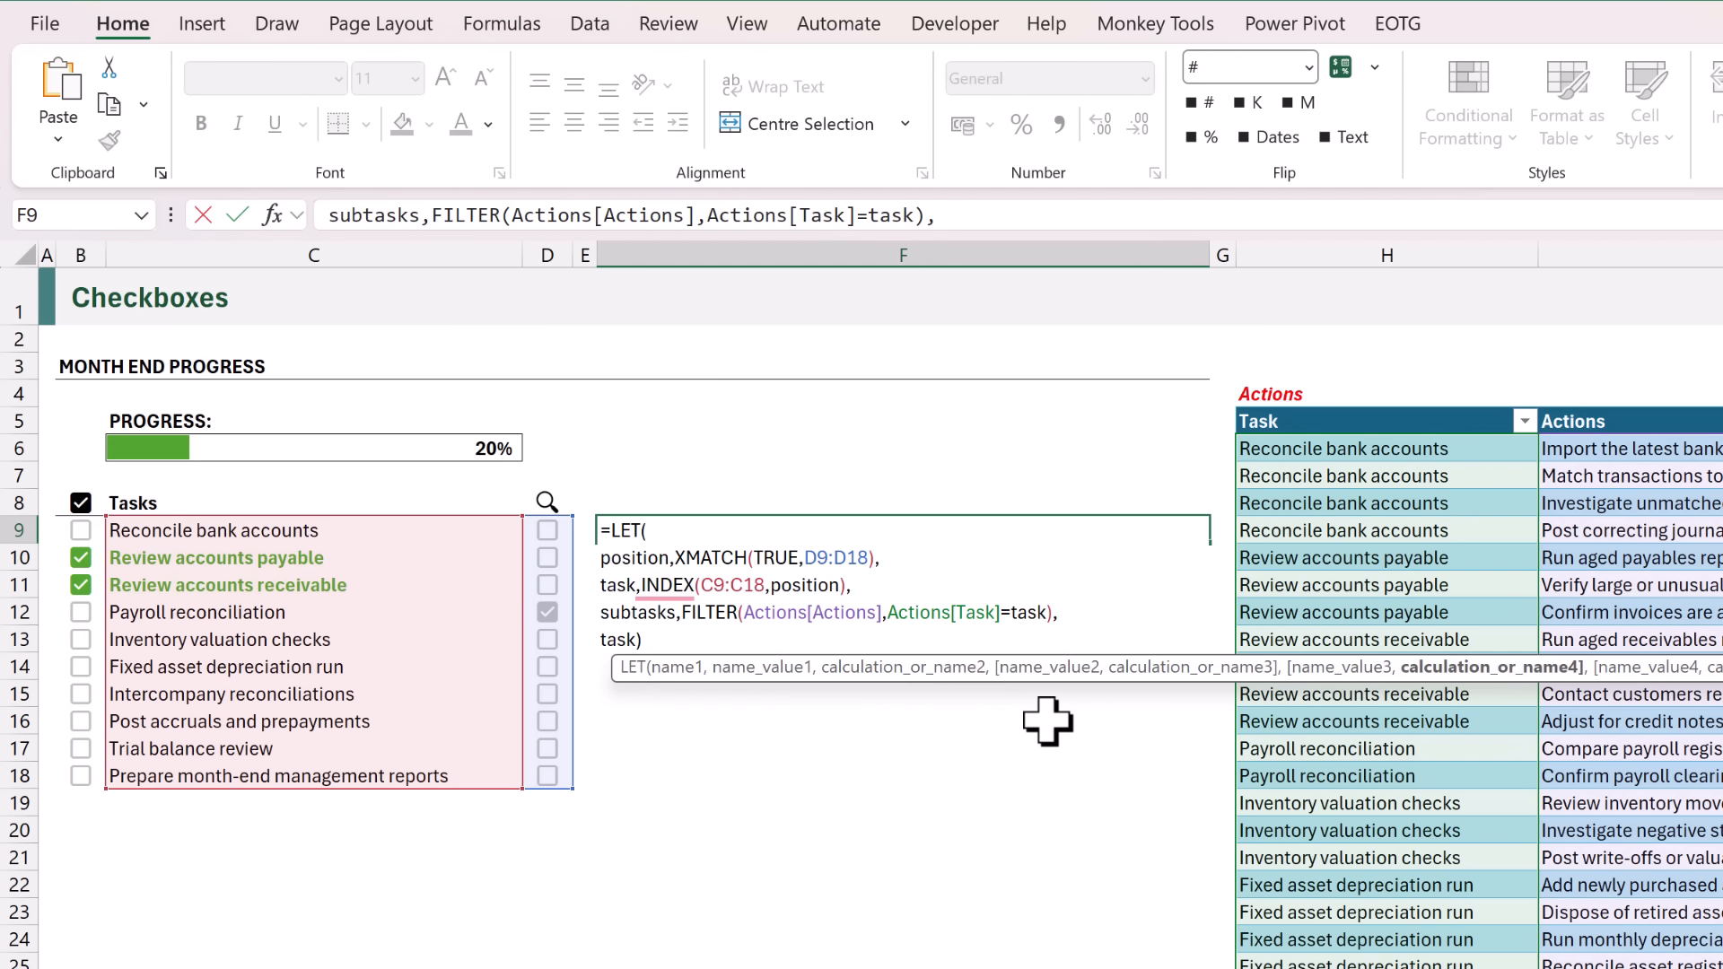
# Make the LET formula in F9 return subtasks and enter it, keeping the cell selected.
pyautogui.doubleClick(629, 640)
pyautogui.write('subta')
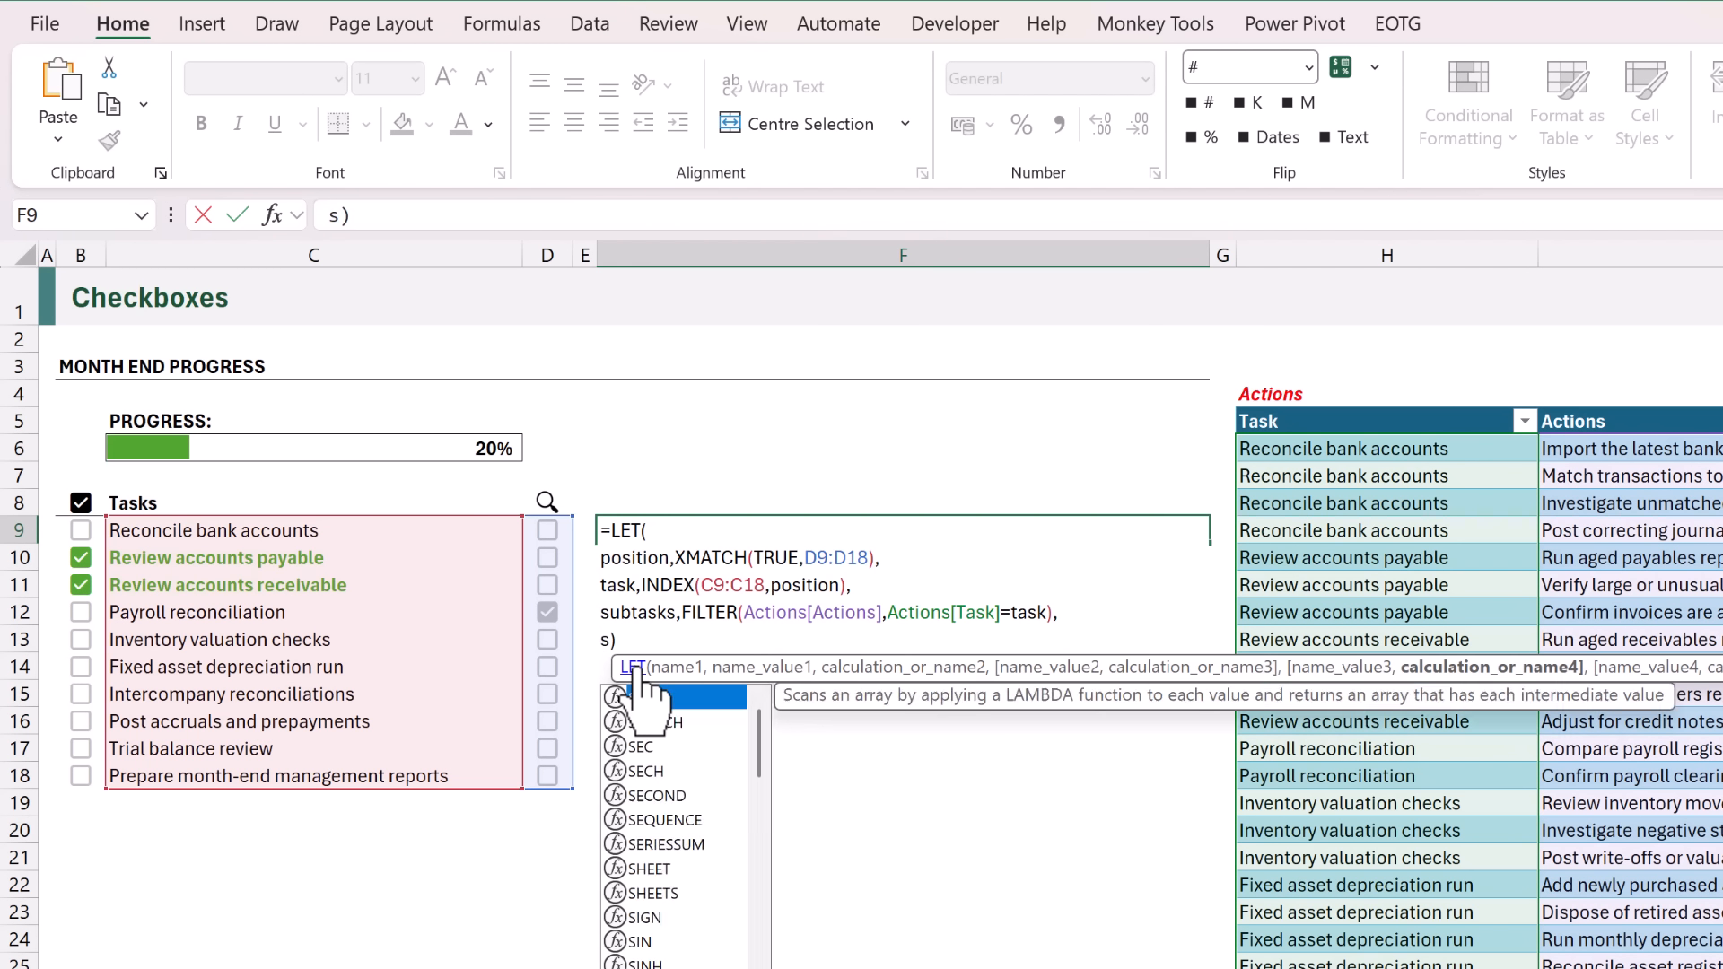
pyautogui.write('sks')
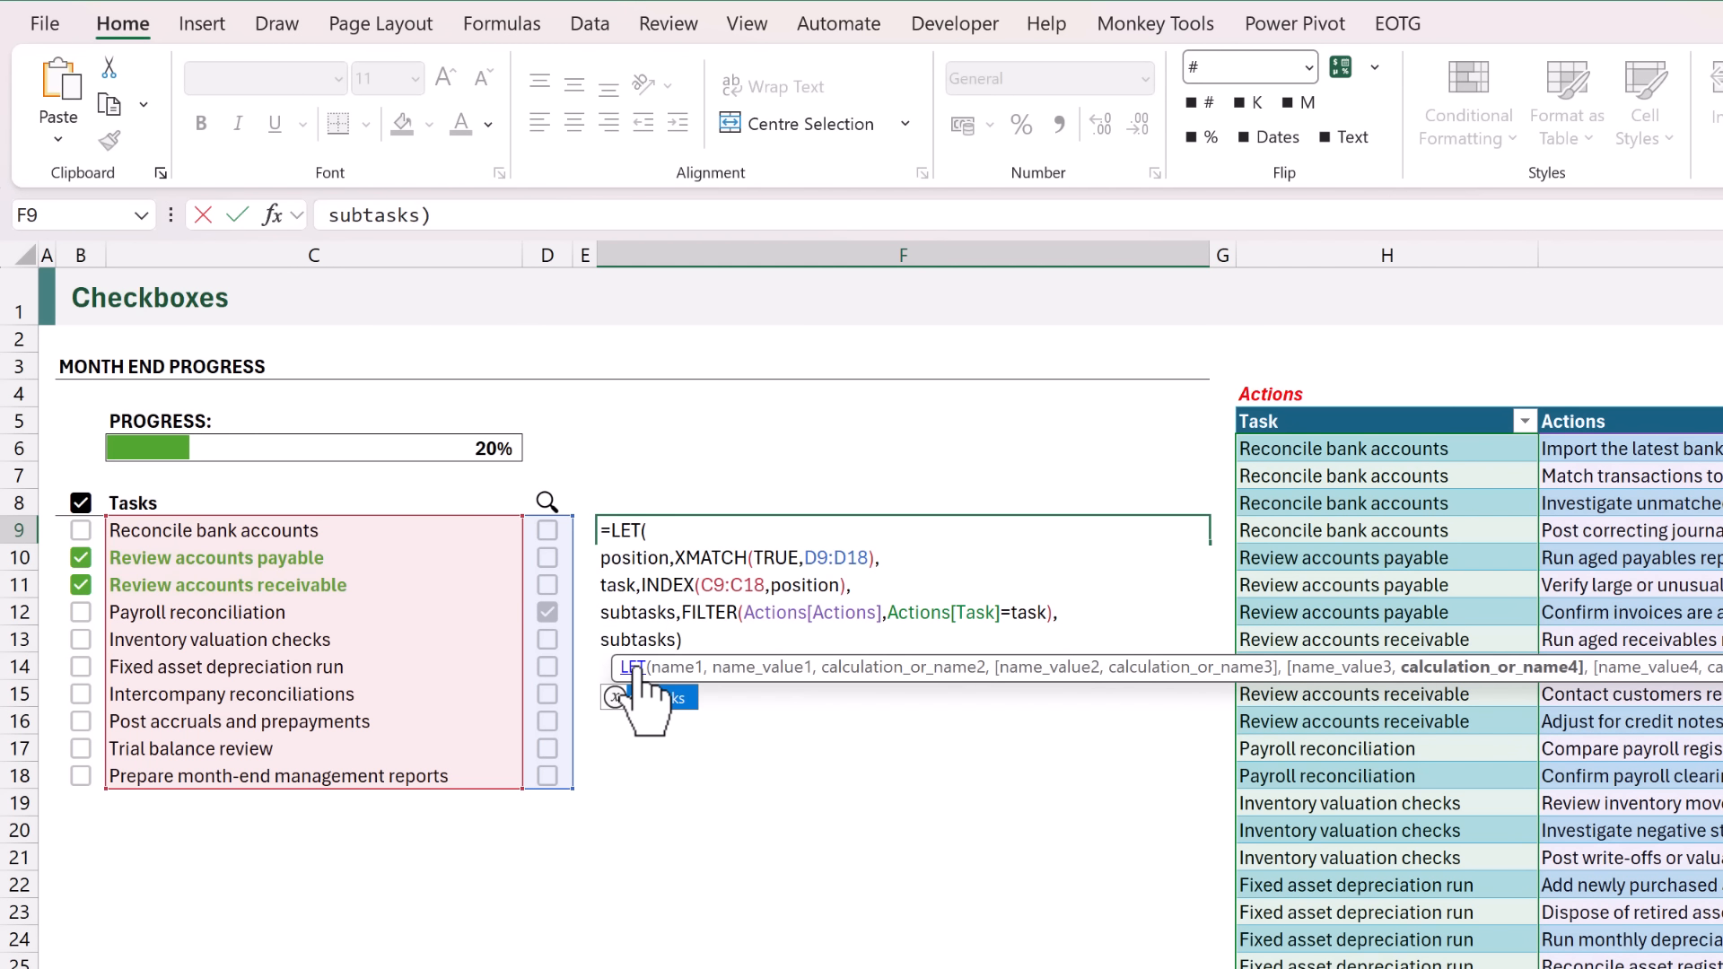
pyautogui.hotkey('ctrl', 'Return')
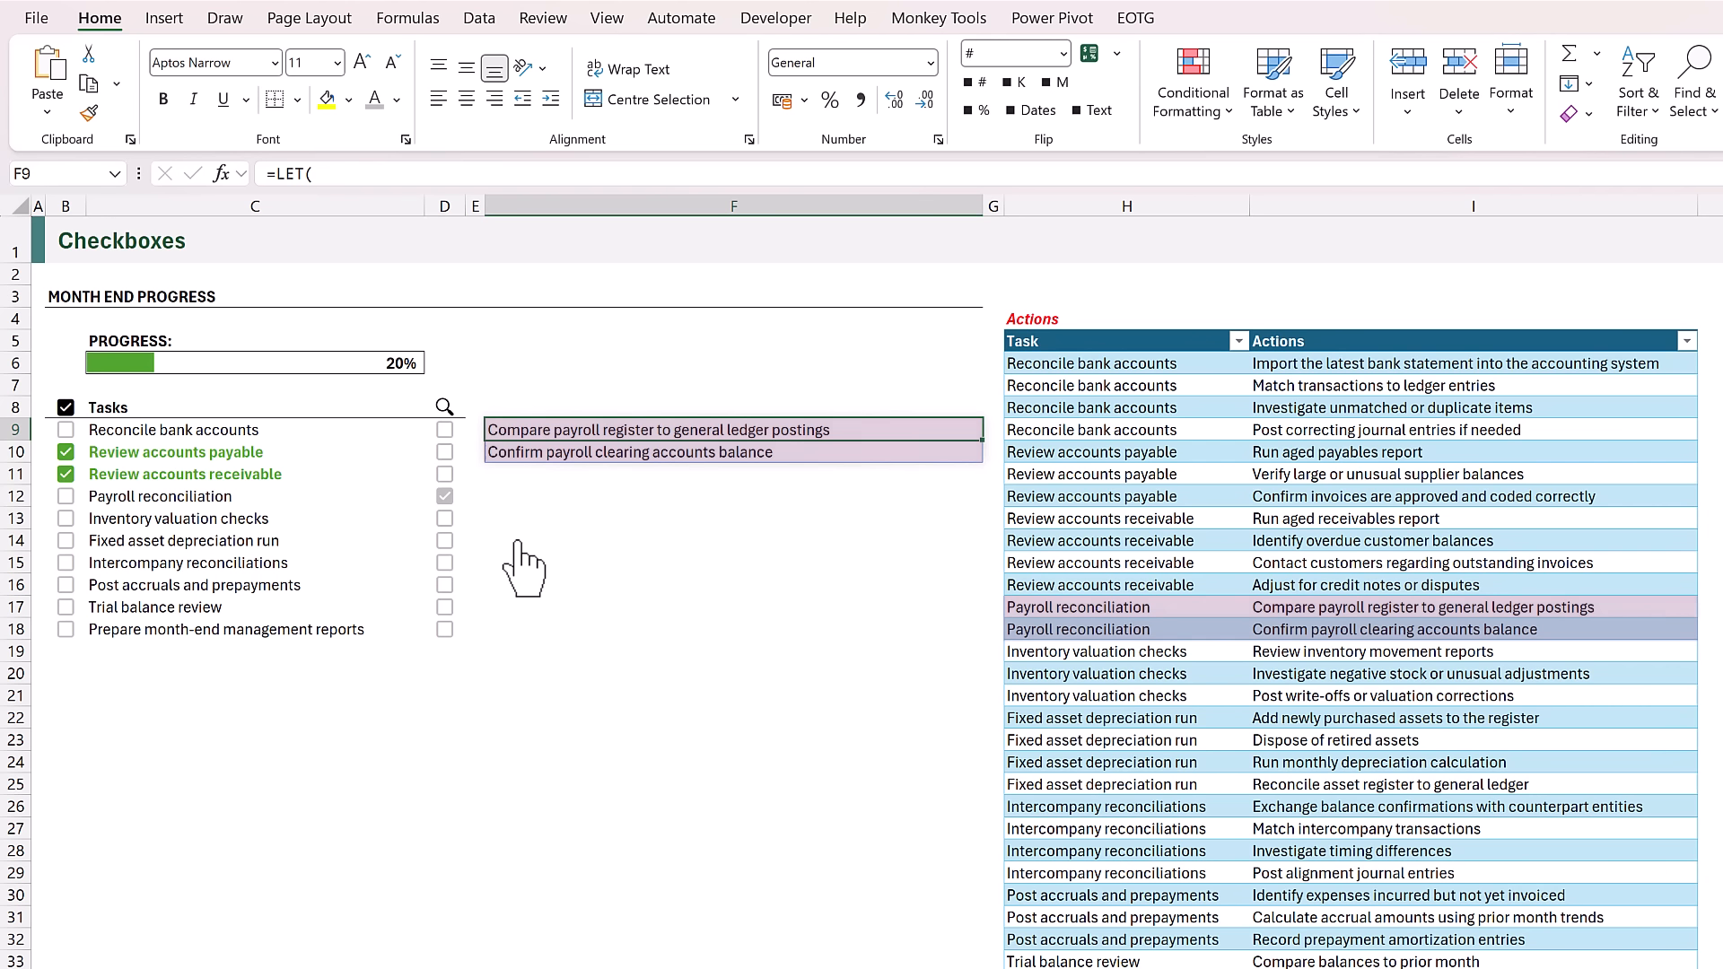
# Untick the checkbox in D12 for Payroll reconciliation and tick the one in D11 for Review accounts receivable.
pyautogui.click(445, 496)
pyautogui.click(448, 476)
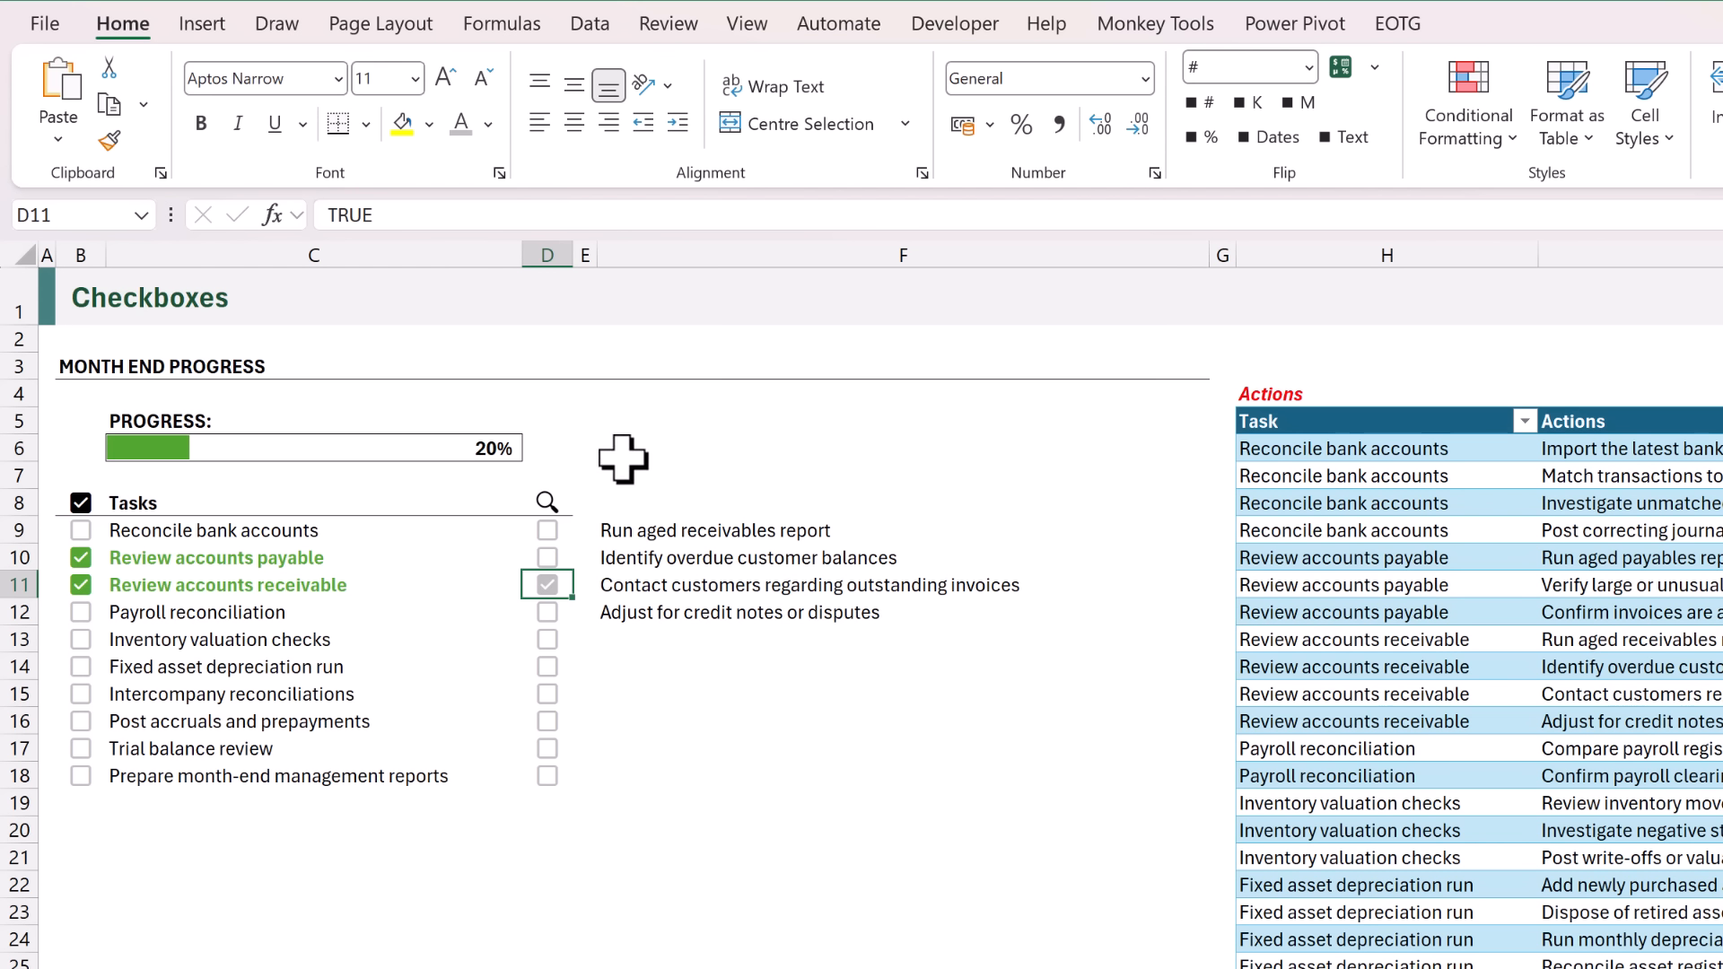
# Add a padding variable on a new line of the F9 LET formula, defined as EXPAND("",position,1,"").
pyautogui.click(622, 532)
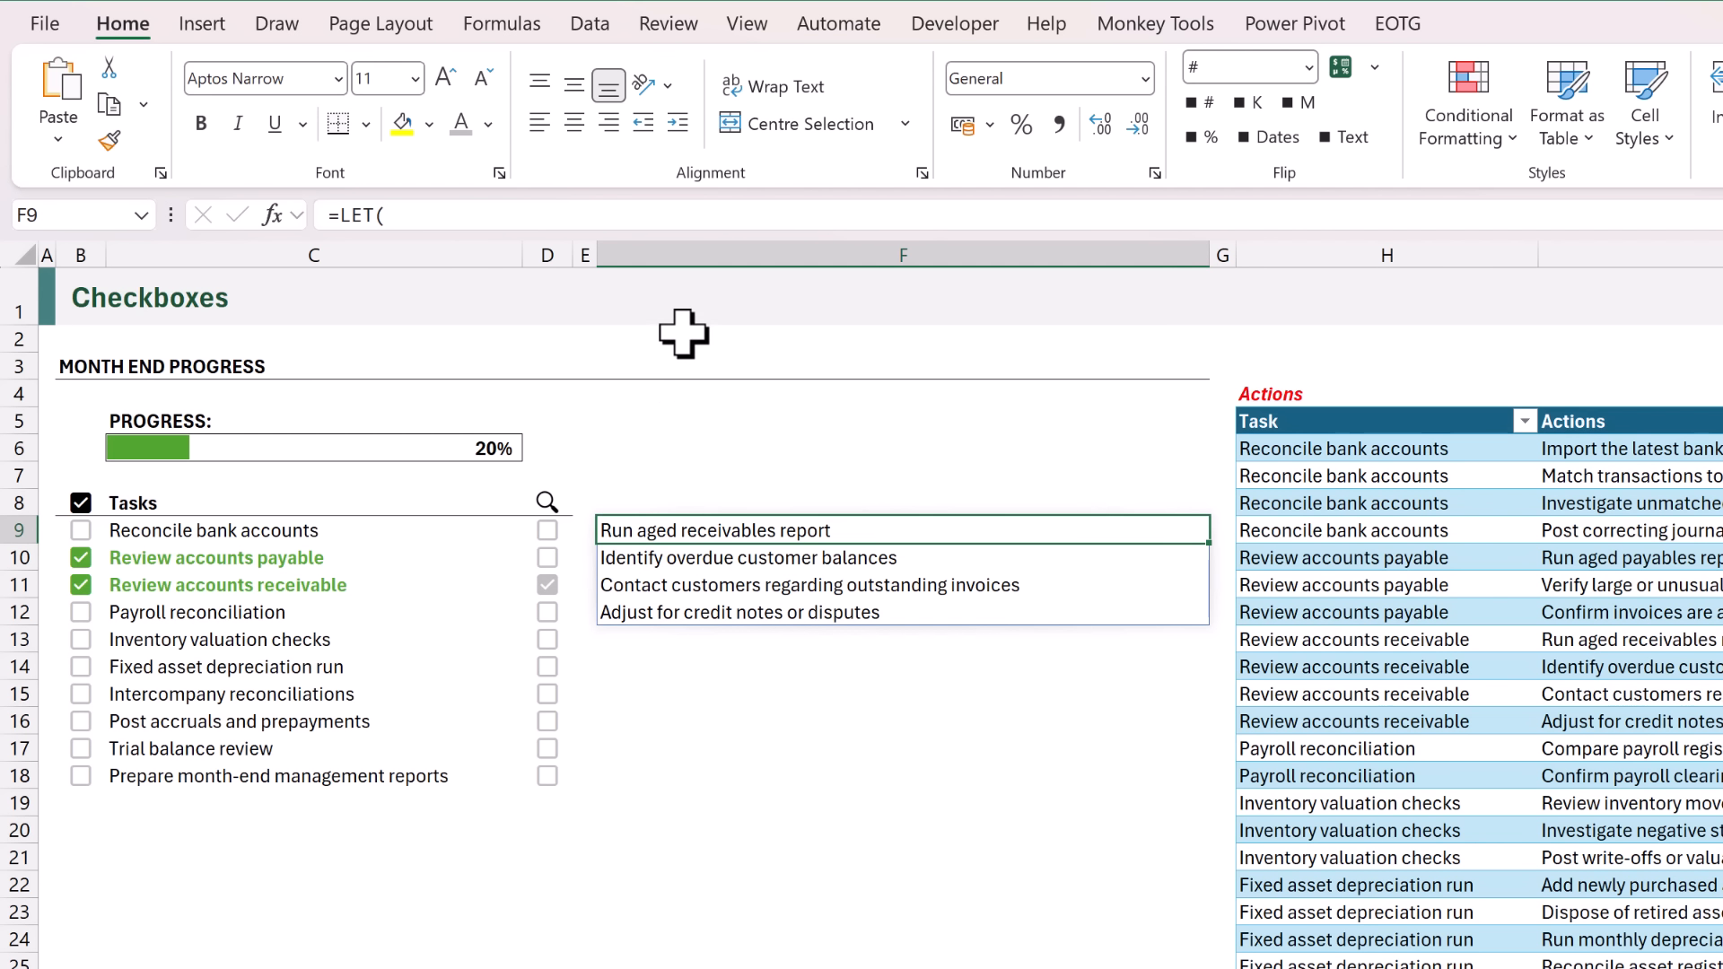
pyautogui.press('F2')
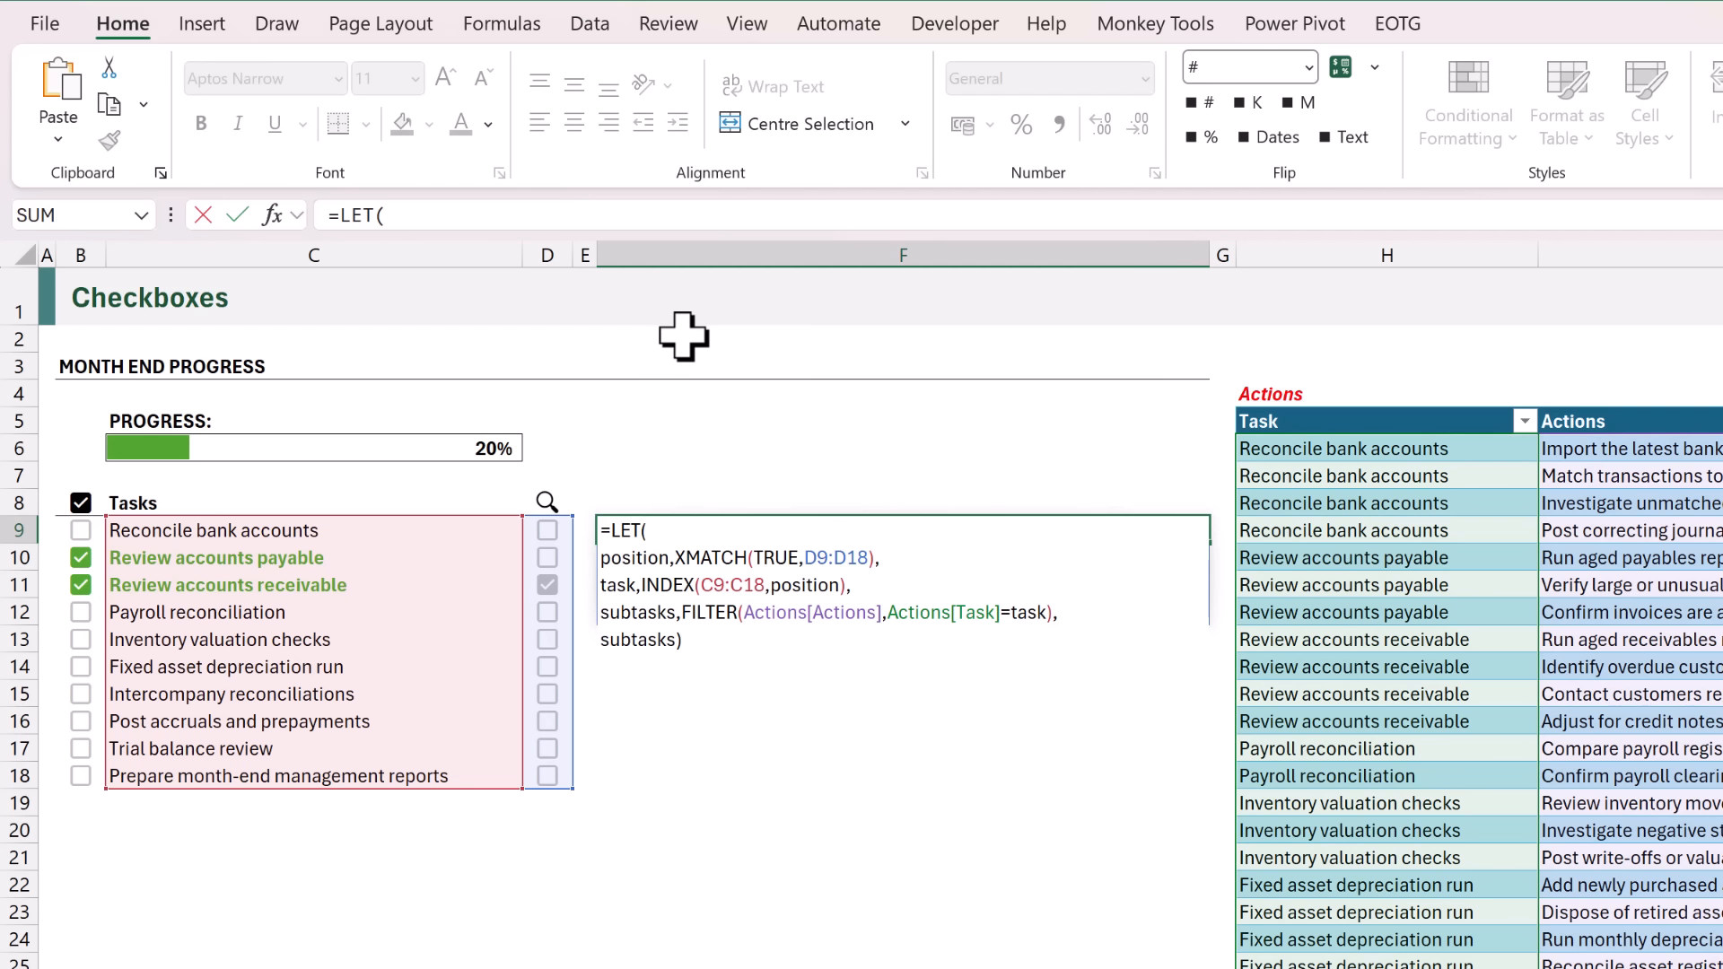
pyautogui.click(1077, 614)
pyautogui.hotkey('alt', 'Return')
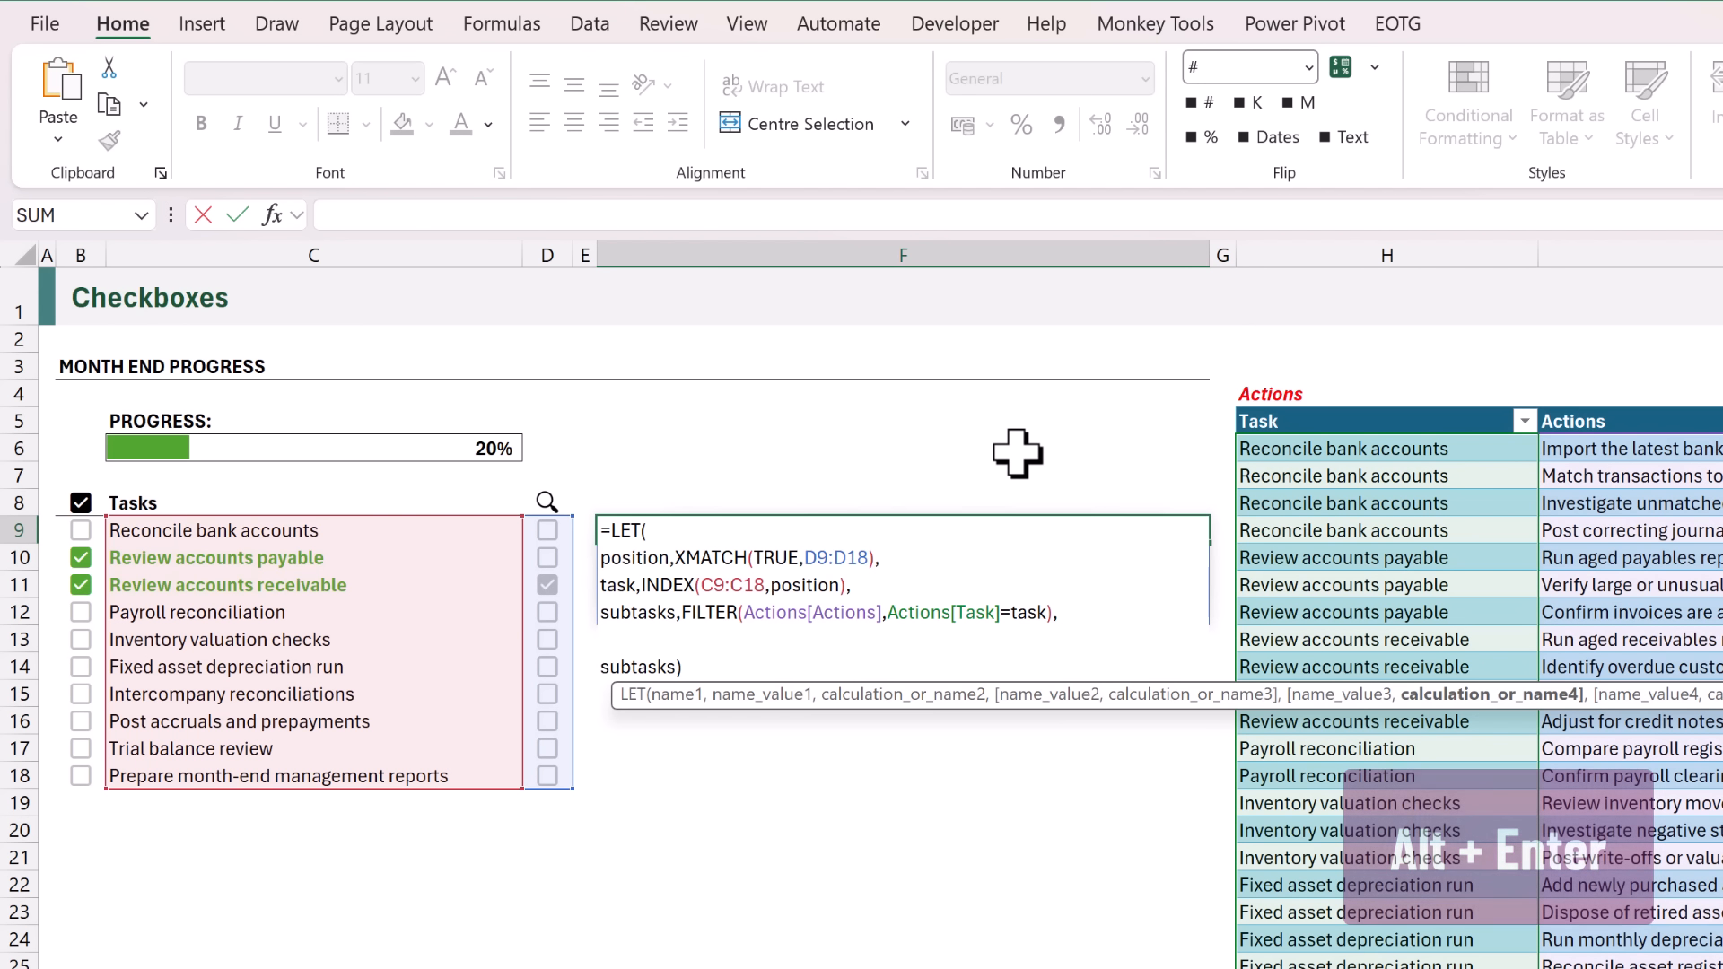
pyautogui.write('pad')
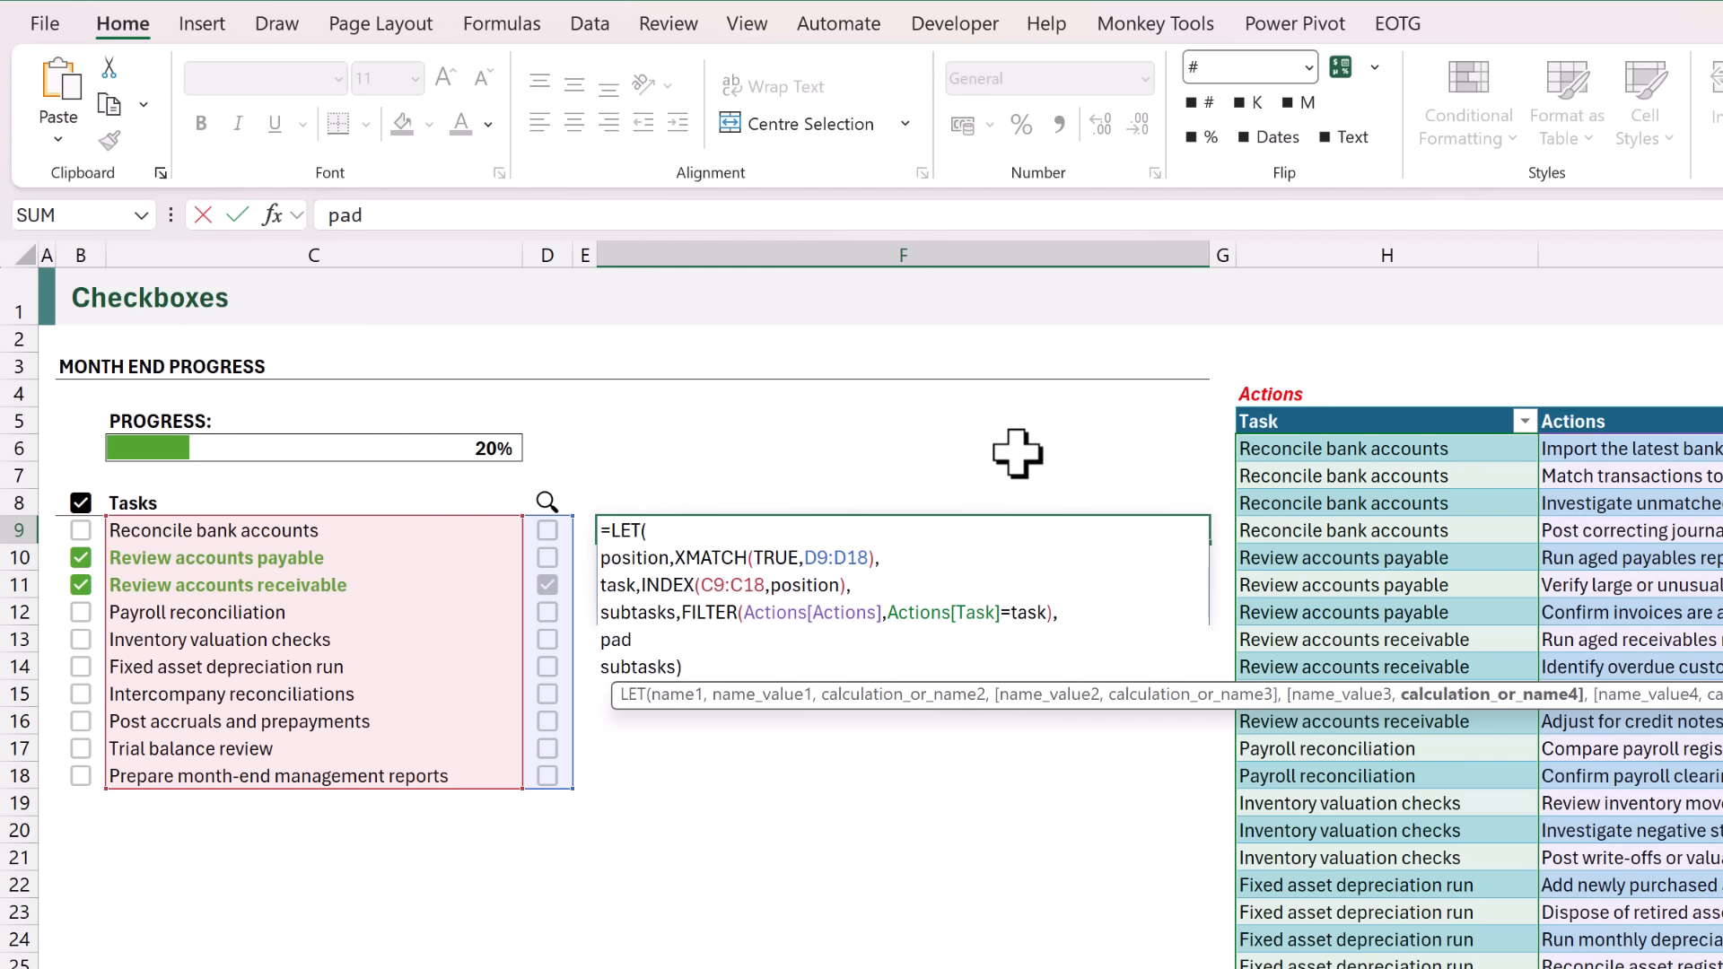
pyautogui.write('ding,')
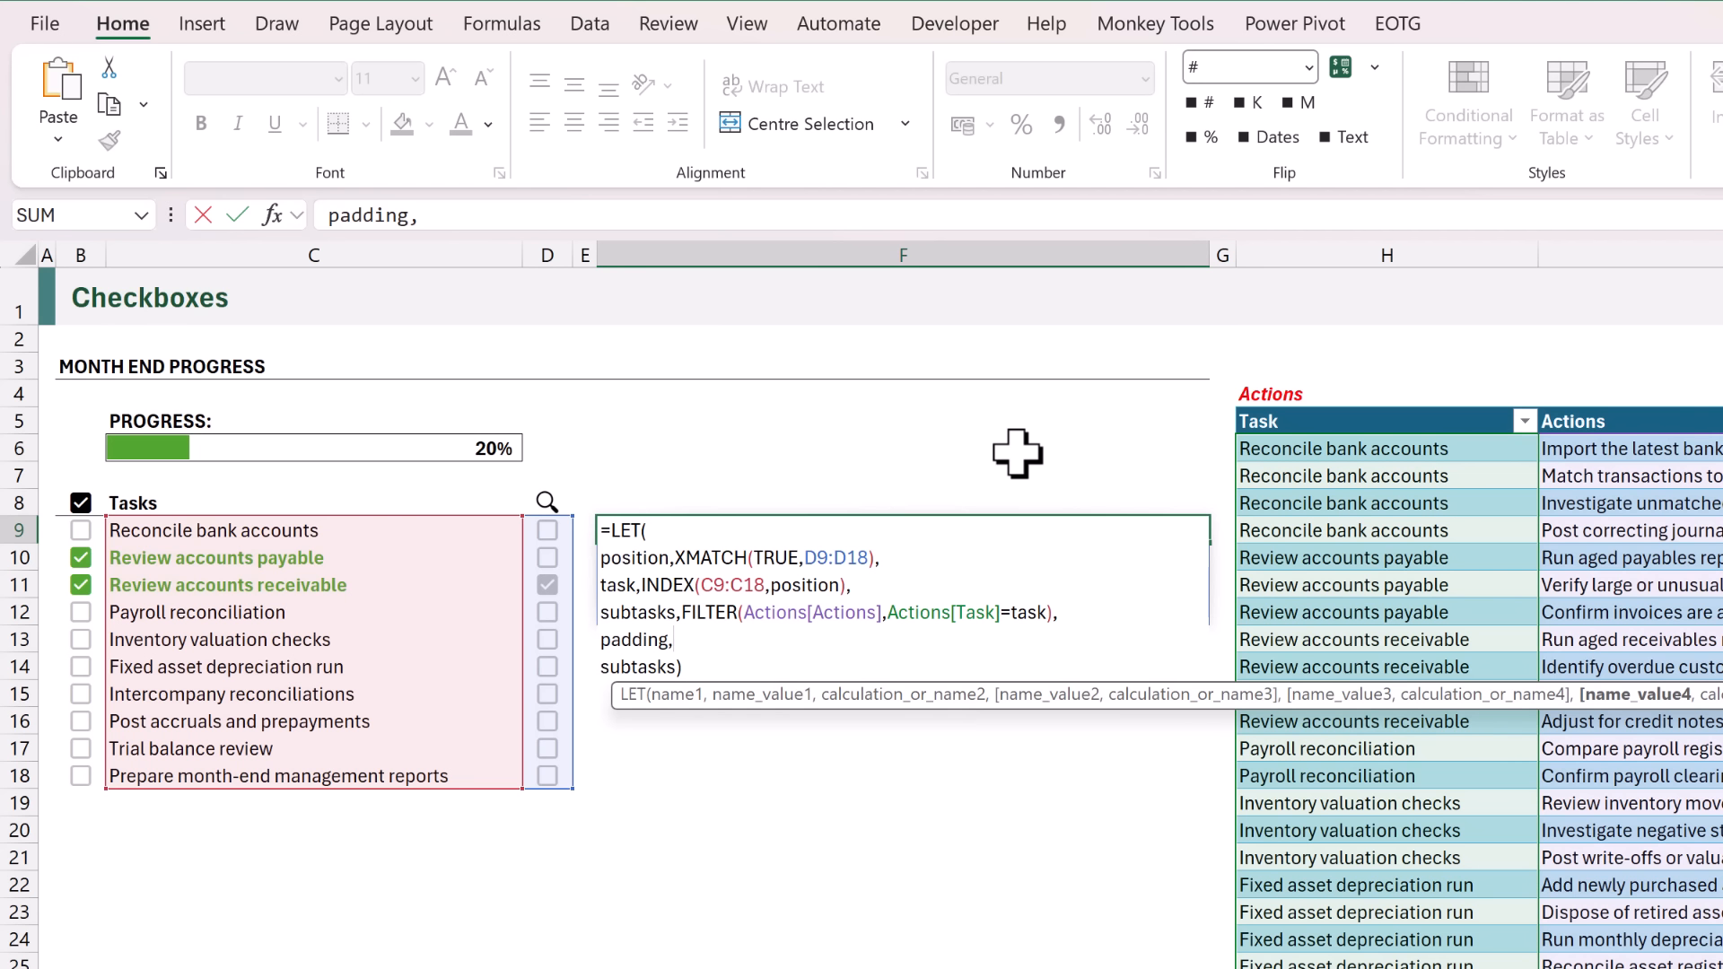
pyautogui.write('EXPAND(')
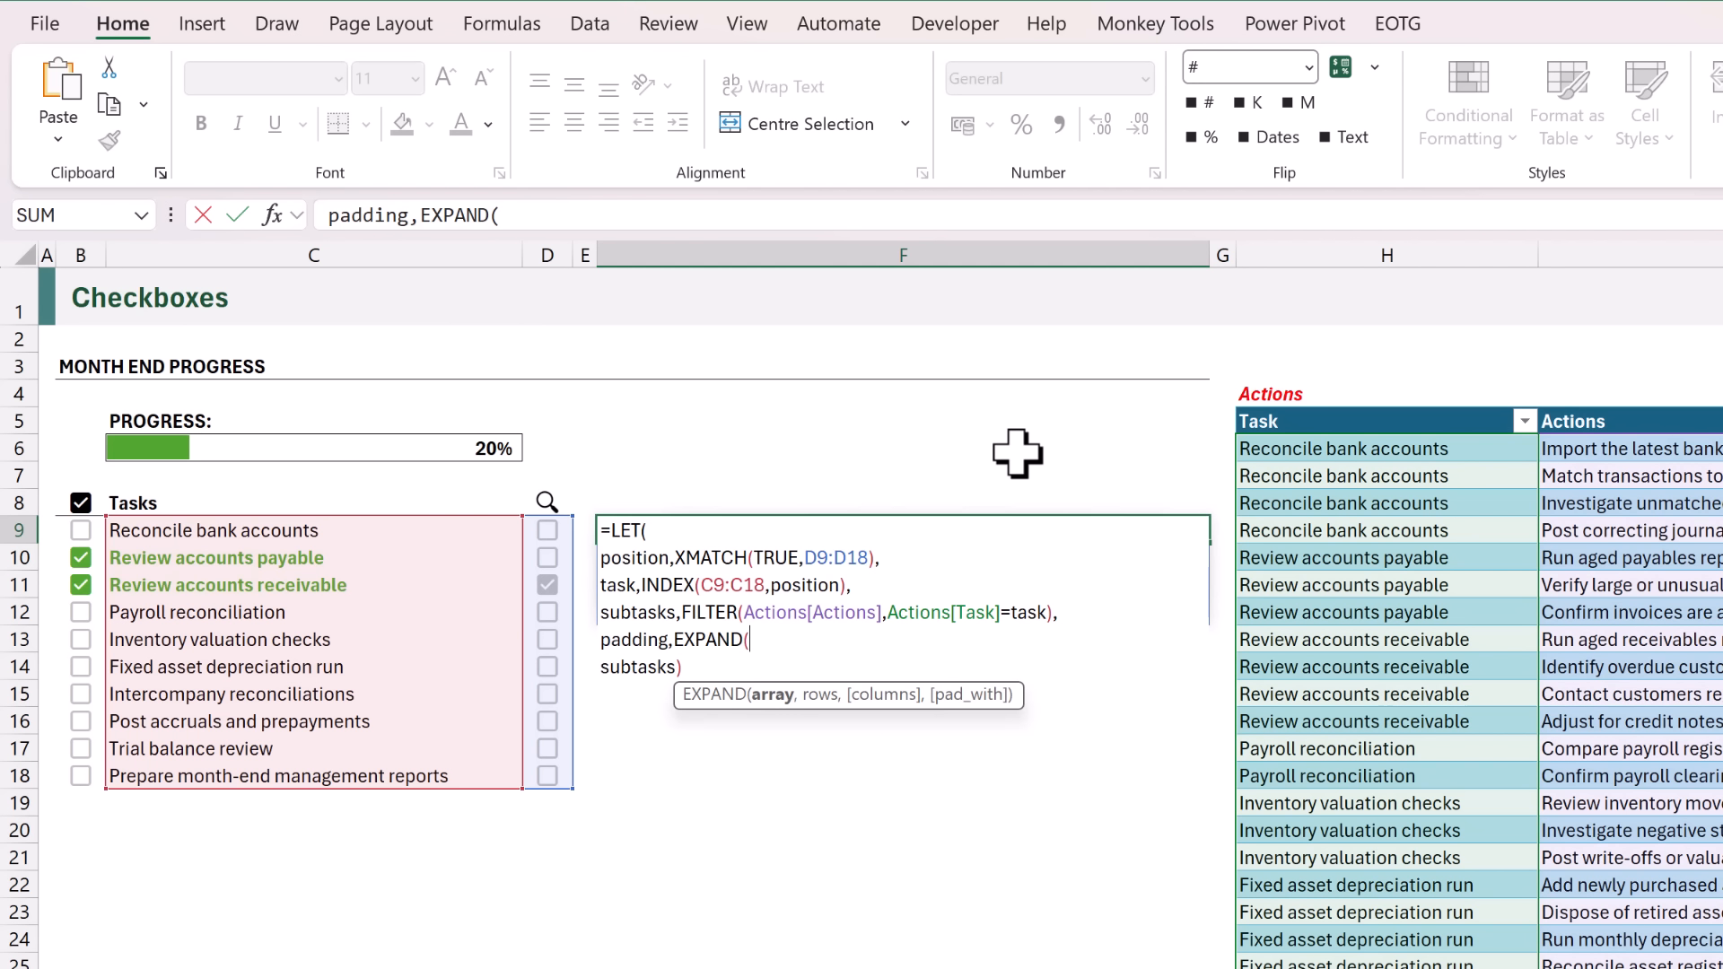
pyautogui.write('"",')
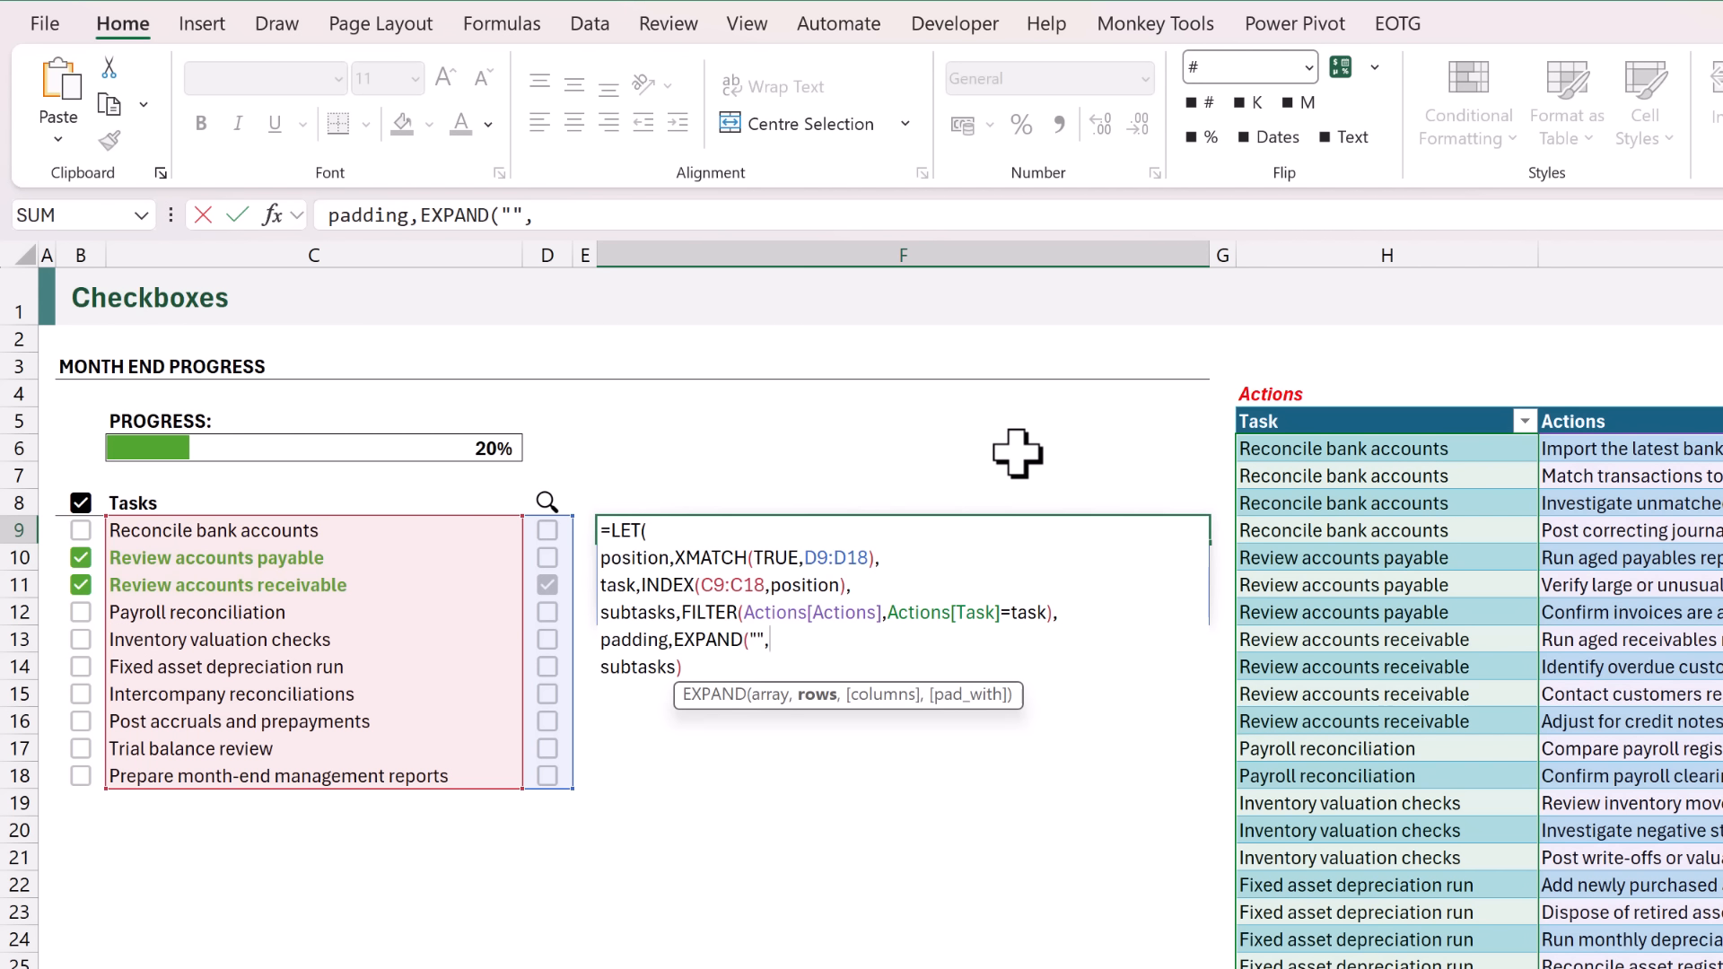
pyautogui.write('position,')
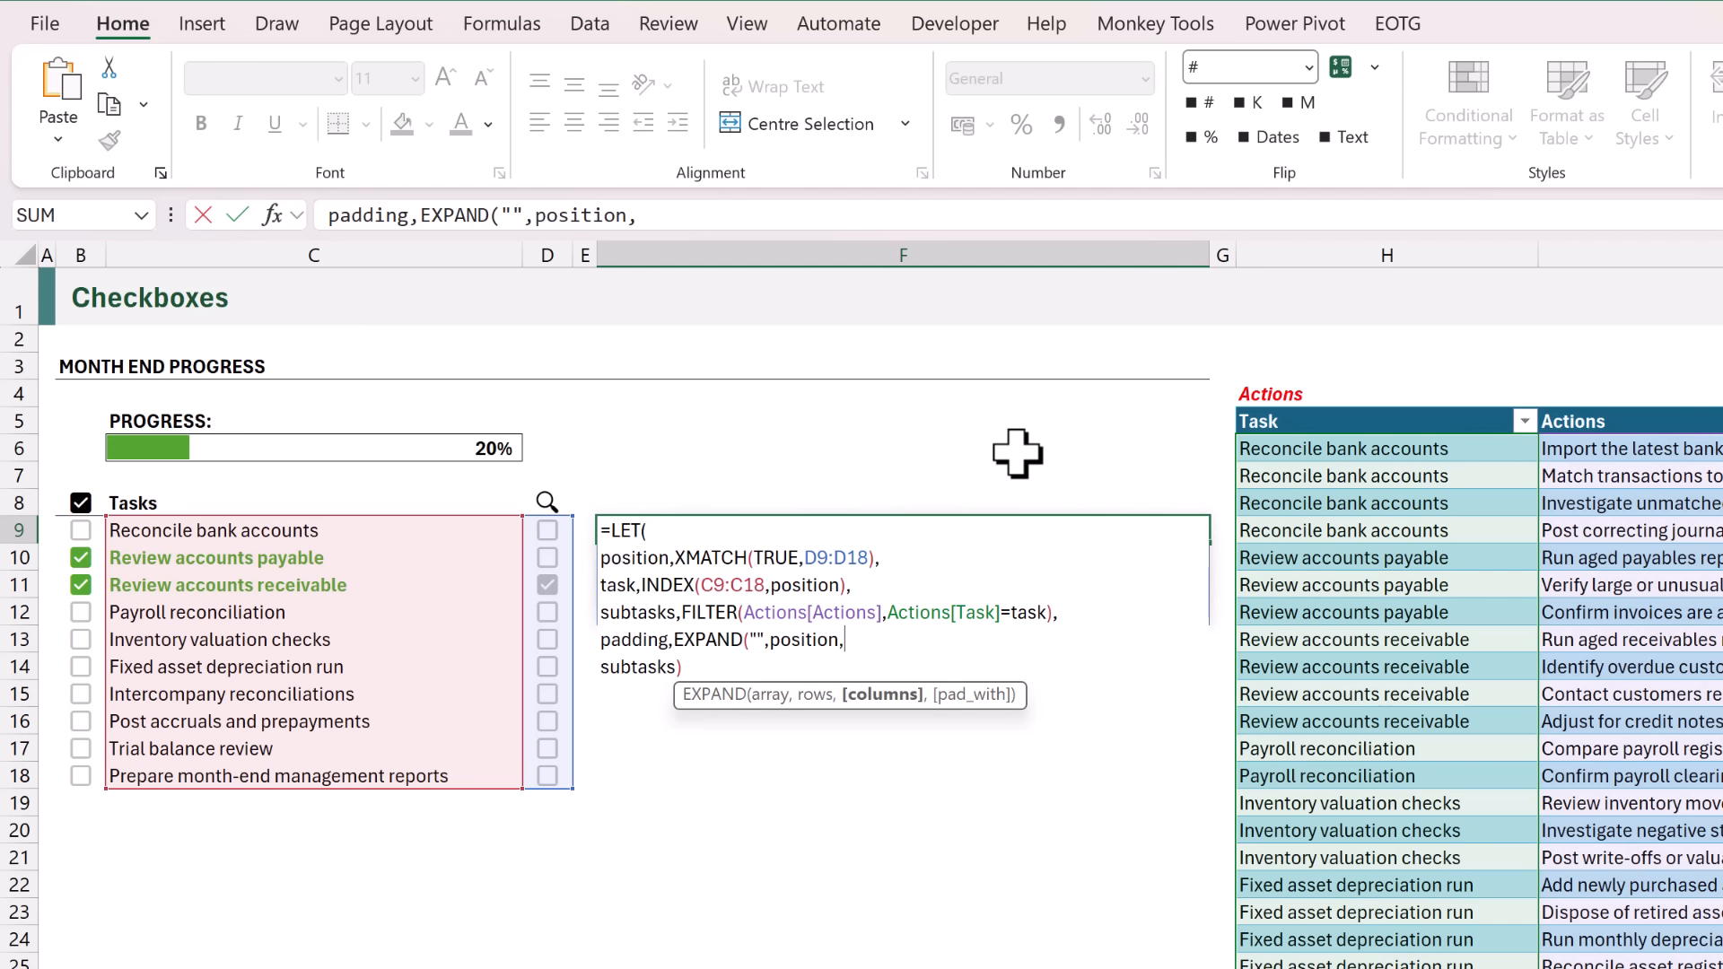
pyautogui.write('1,')
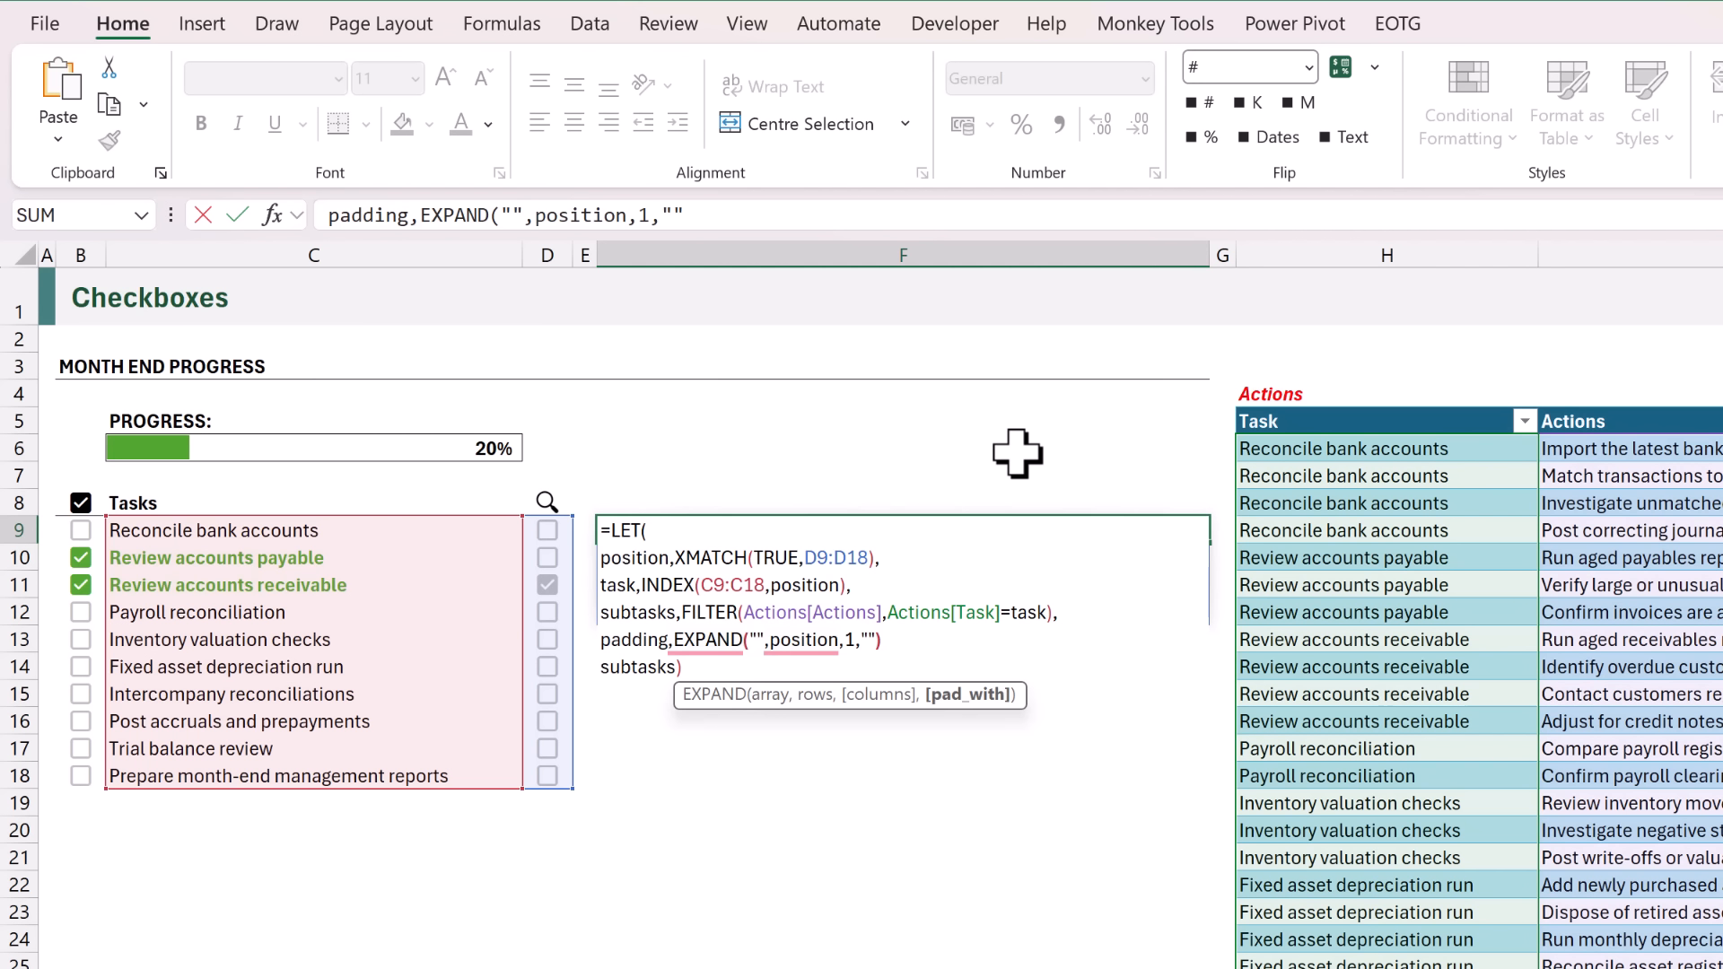
pyautogui.write('),')
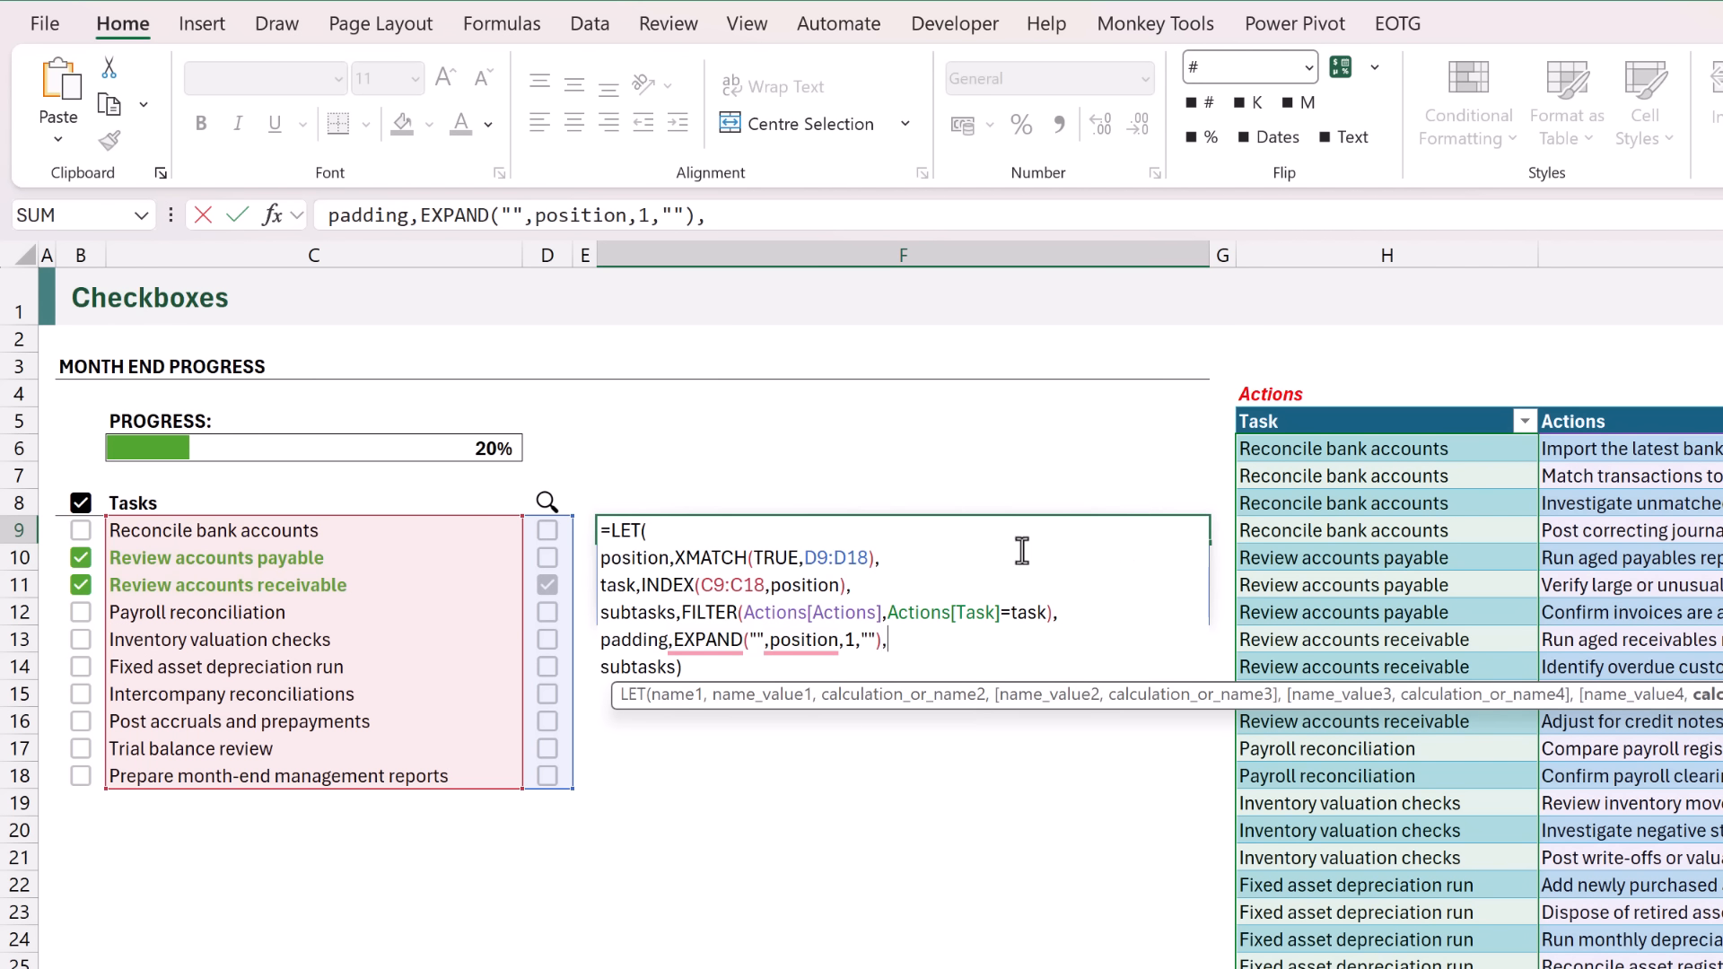
# Replace the final subtasks argument of the F9 LET formula with a result variable defined as VSTACK(padding,subtasks).
pyautogui.doubleClick(673, 666)
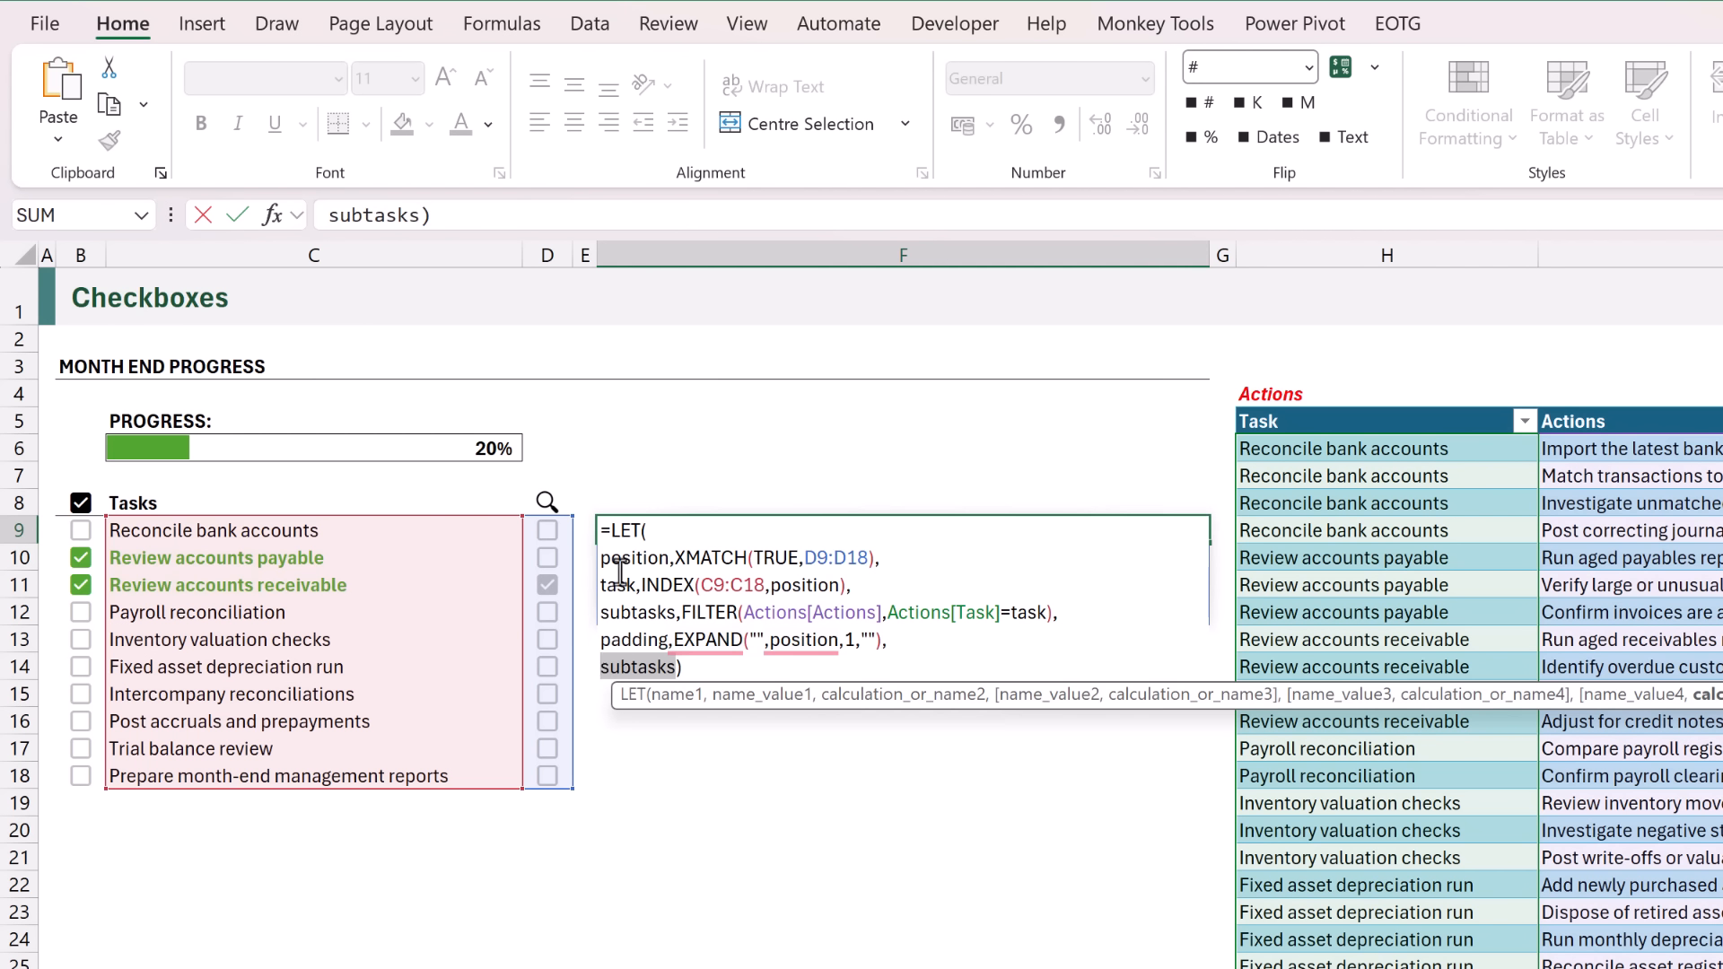
pyautogui.write('result,')
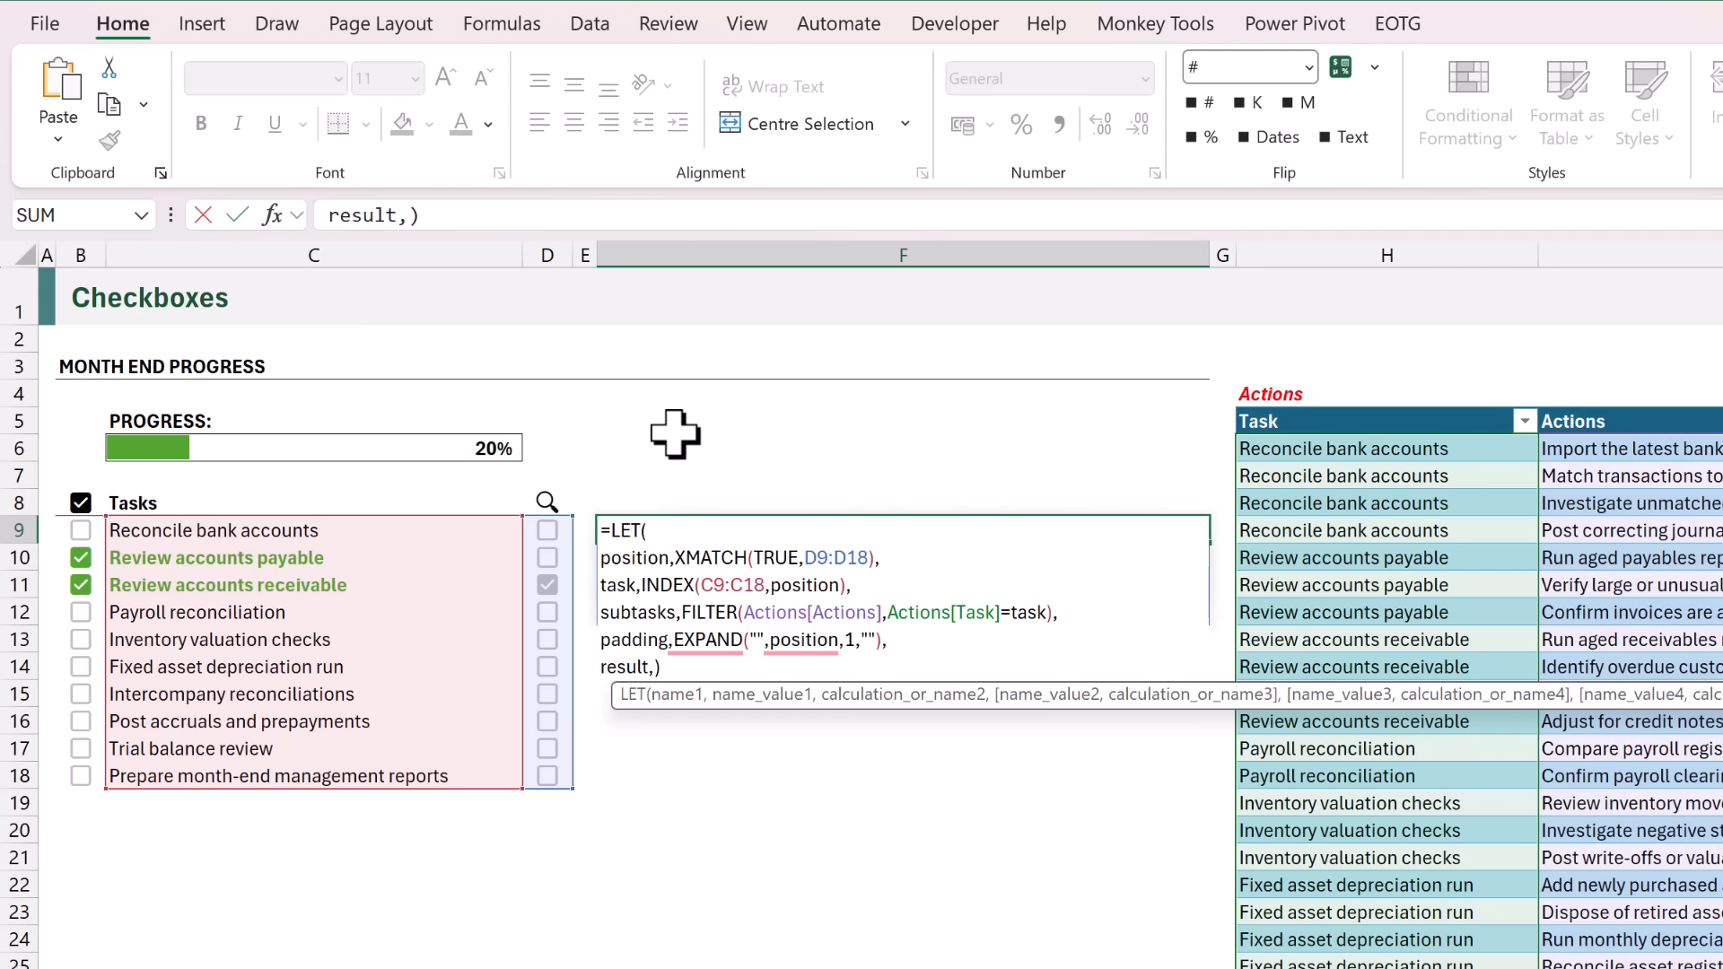
pyautogui.write('VSTACK(')
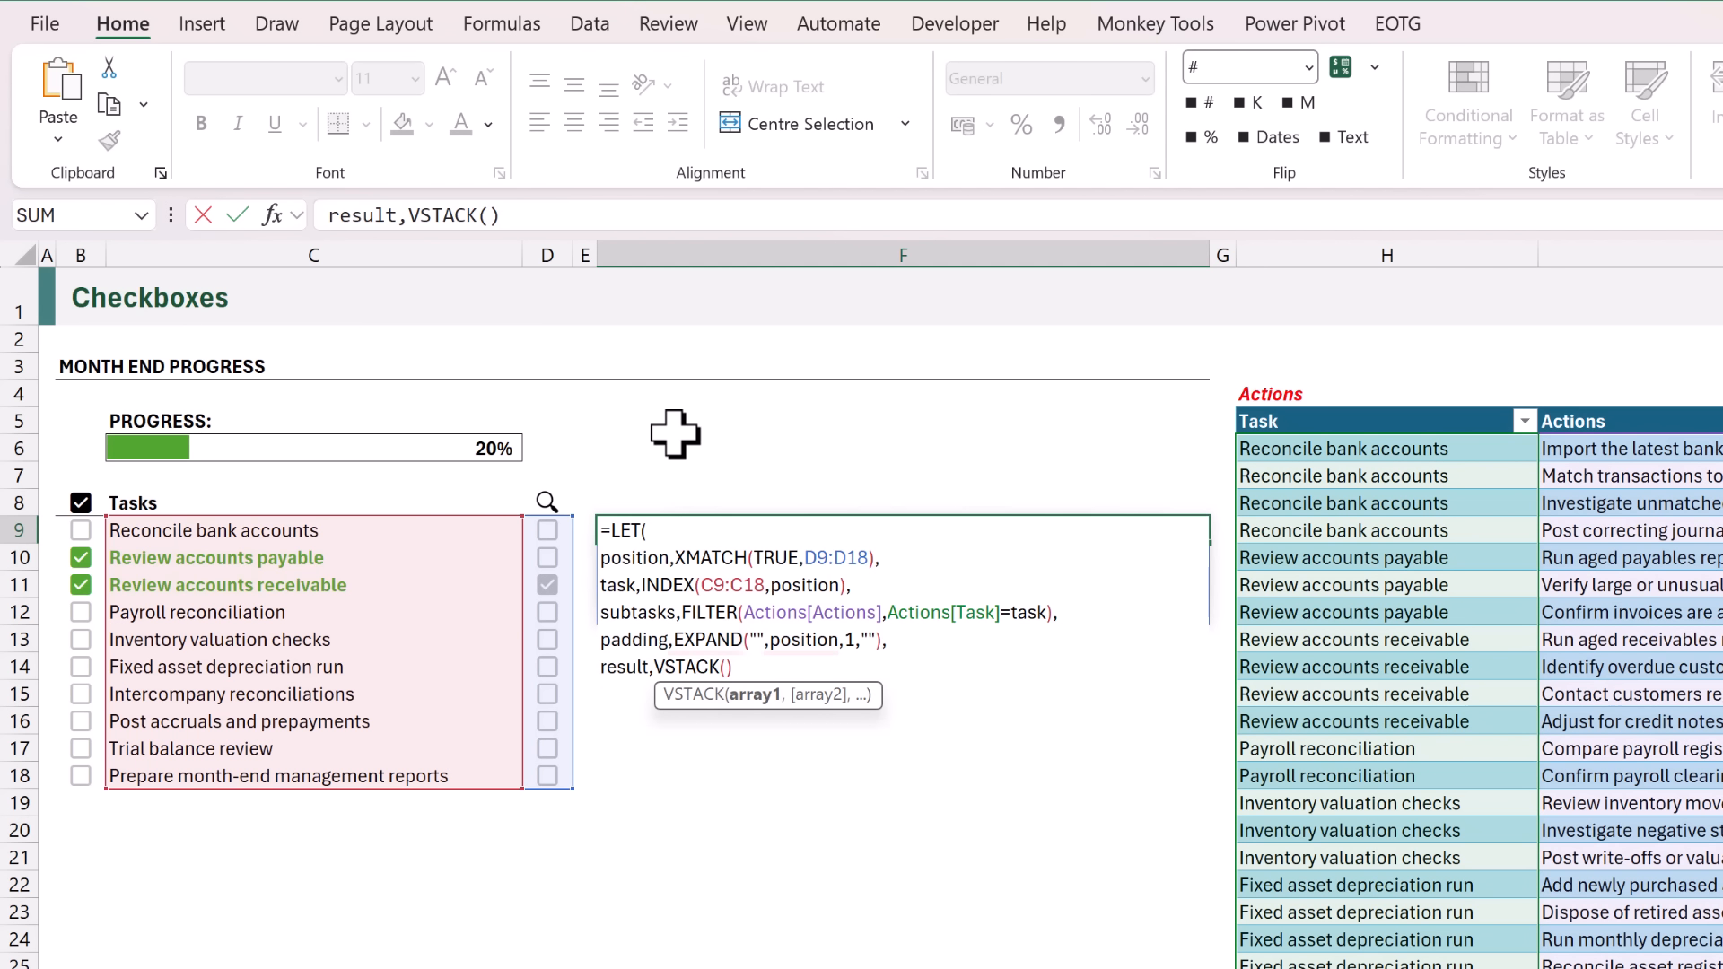
pyautogui.write('padding,subtasks')
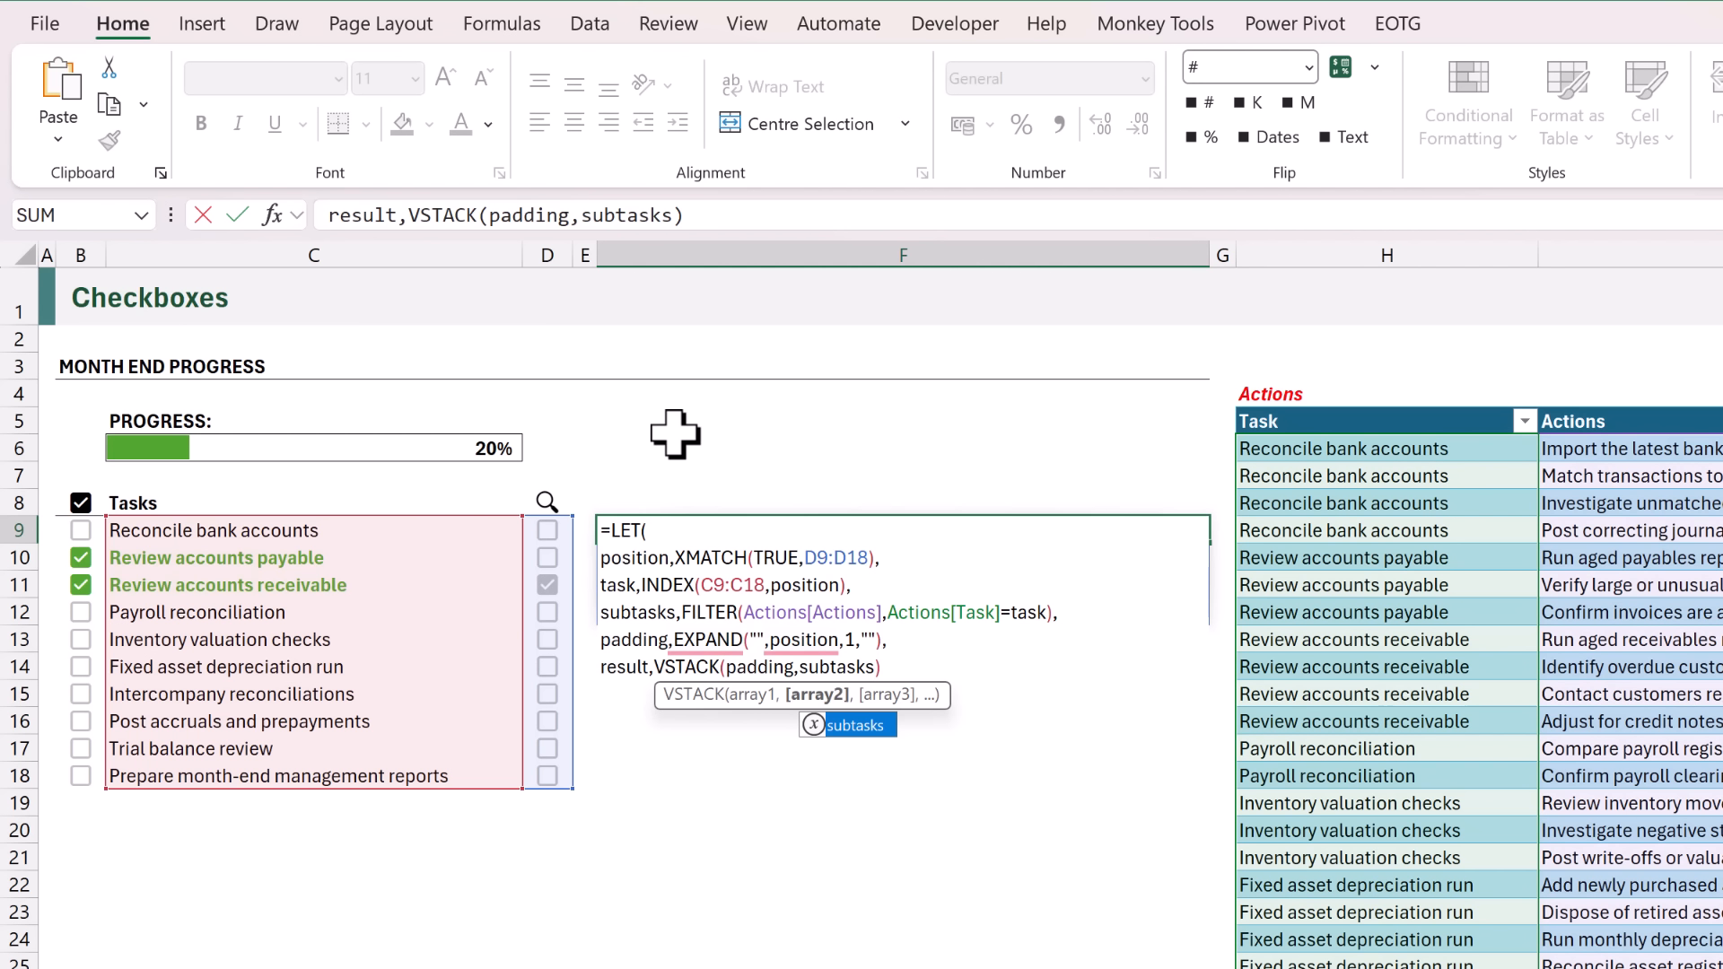
pyautogui.press('Right')
pyautogui.write(',')
pyautogui.hotkey('alt', 'Return')
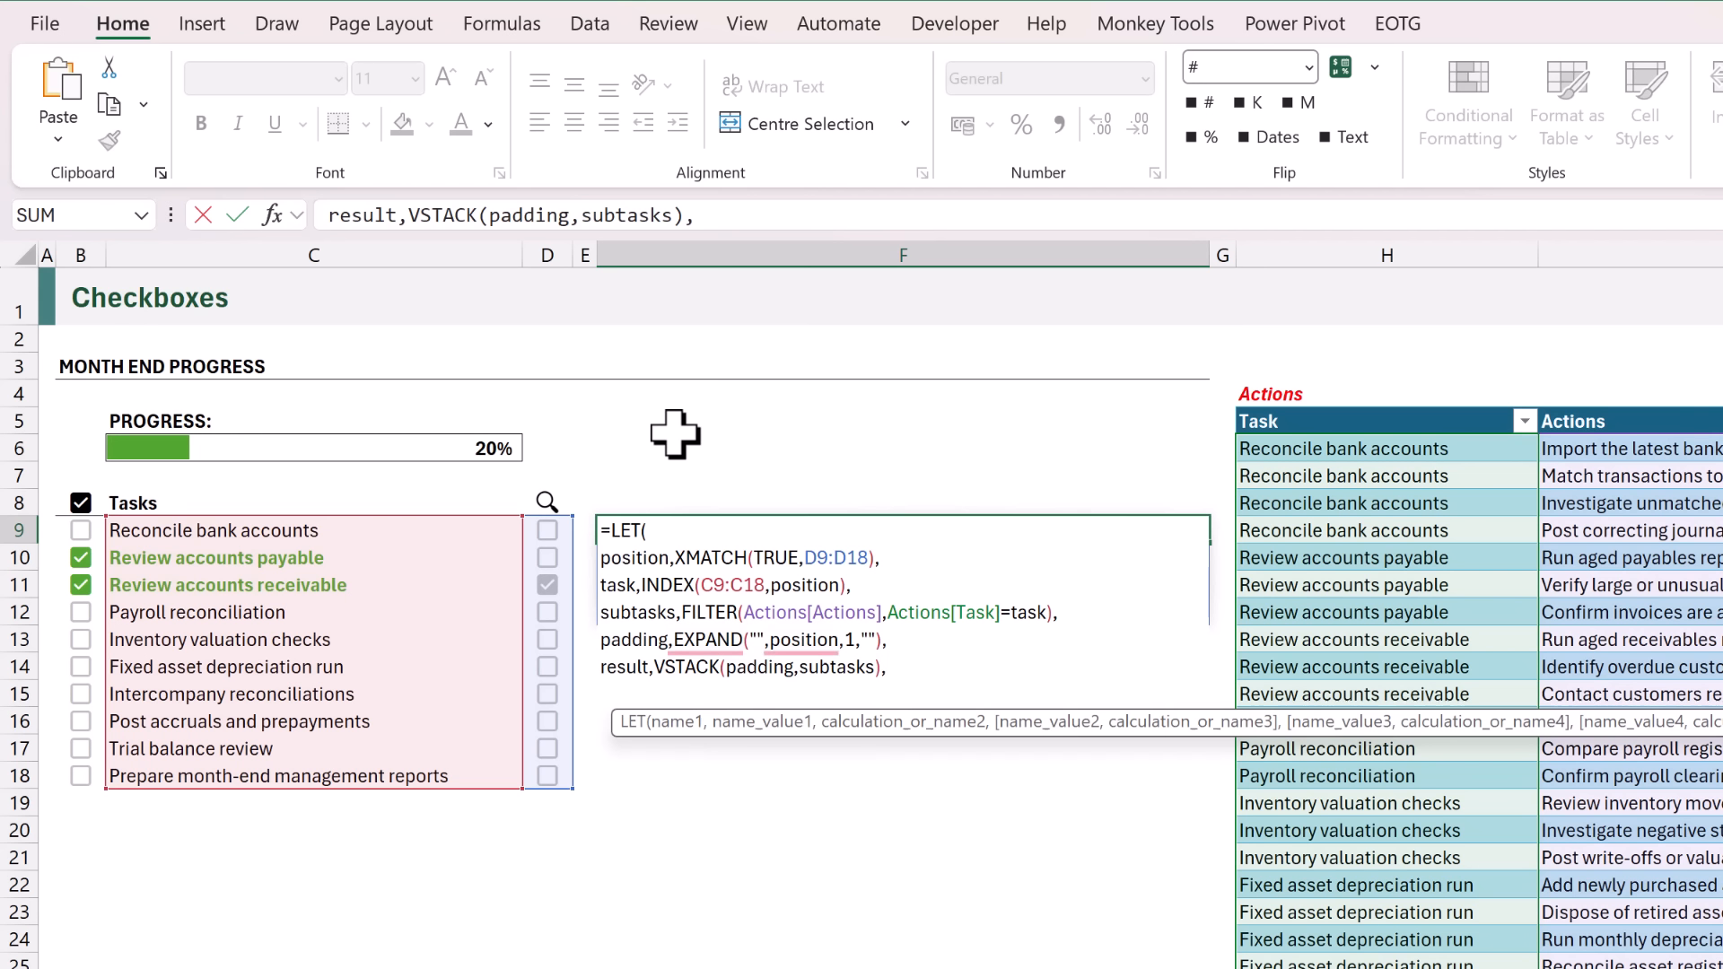
# Make the LET formula in F9 return result, enter it, and select the listed subtasks in F12:F15.
pyautogui.write('result)')
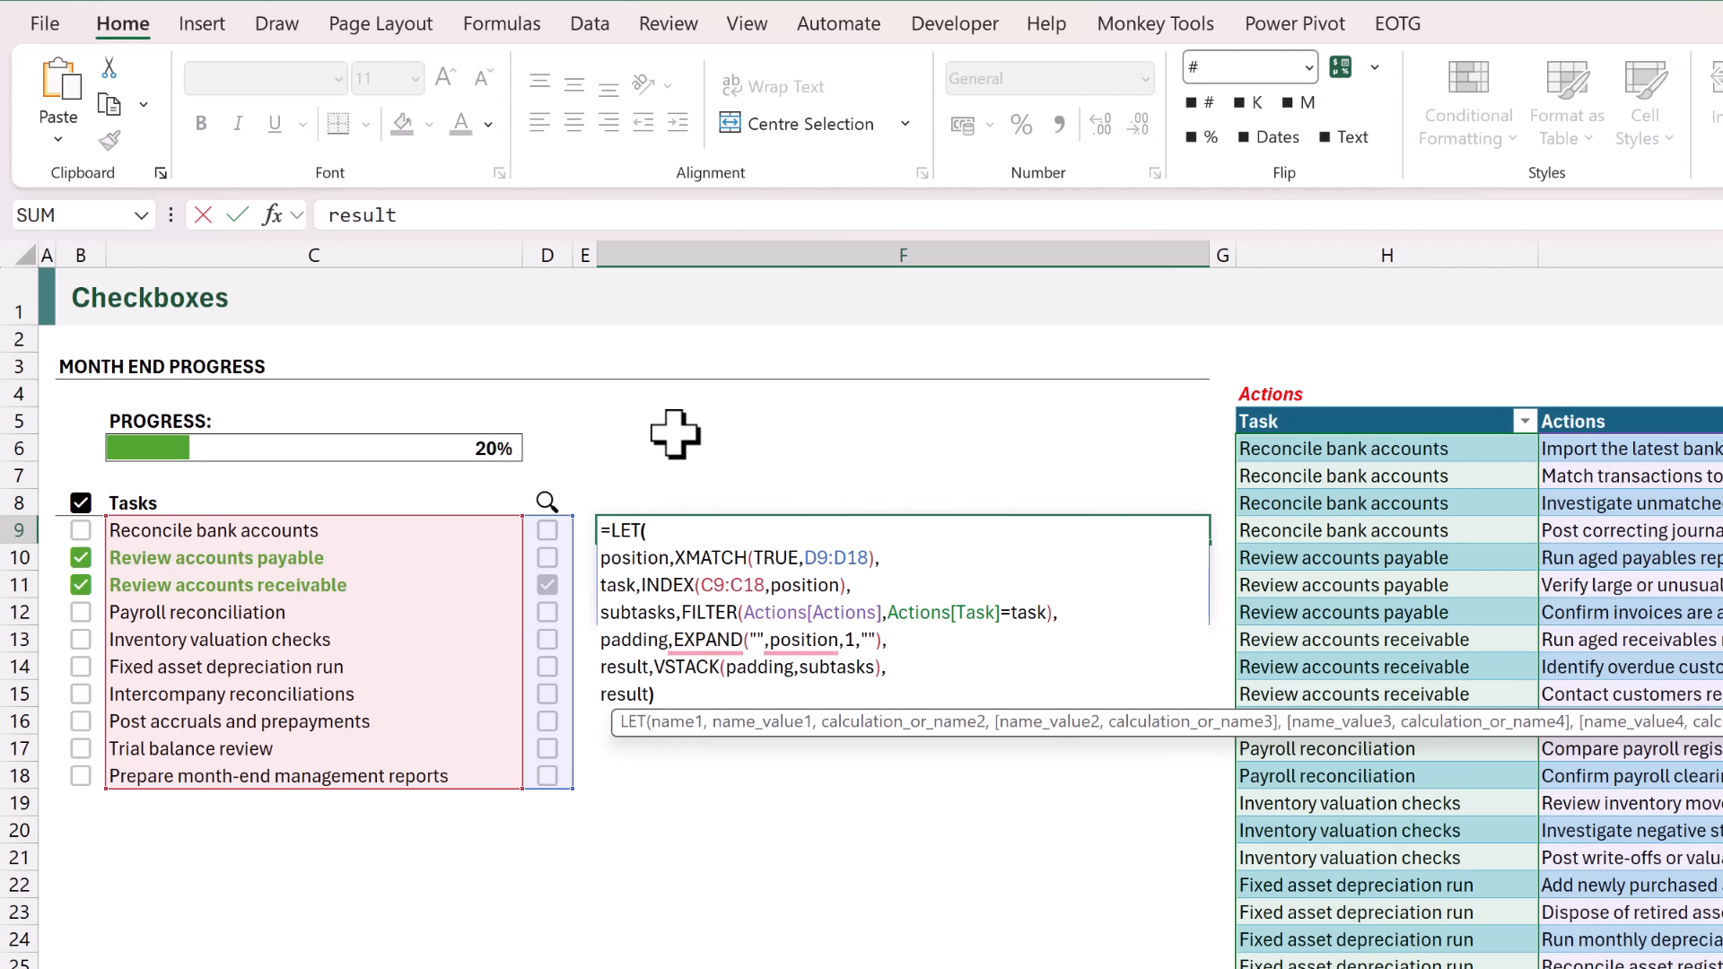
pyautogui.hotkey('ctrl', 'Return')
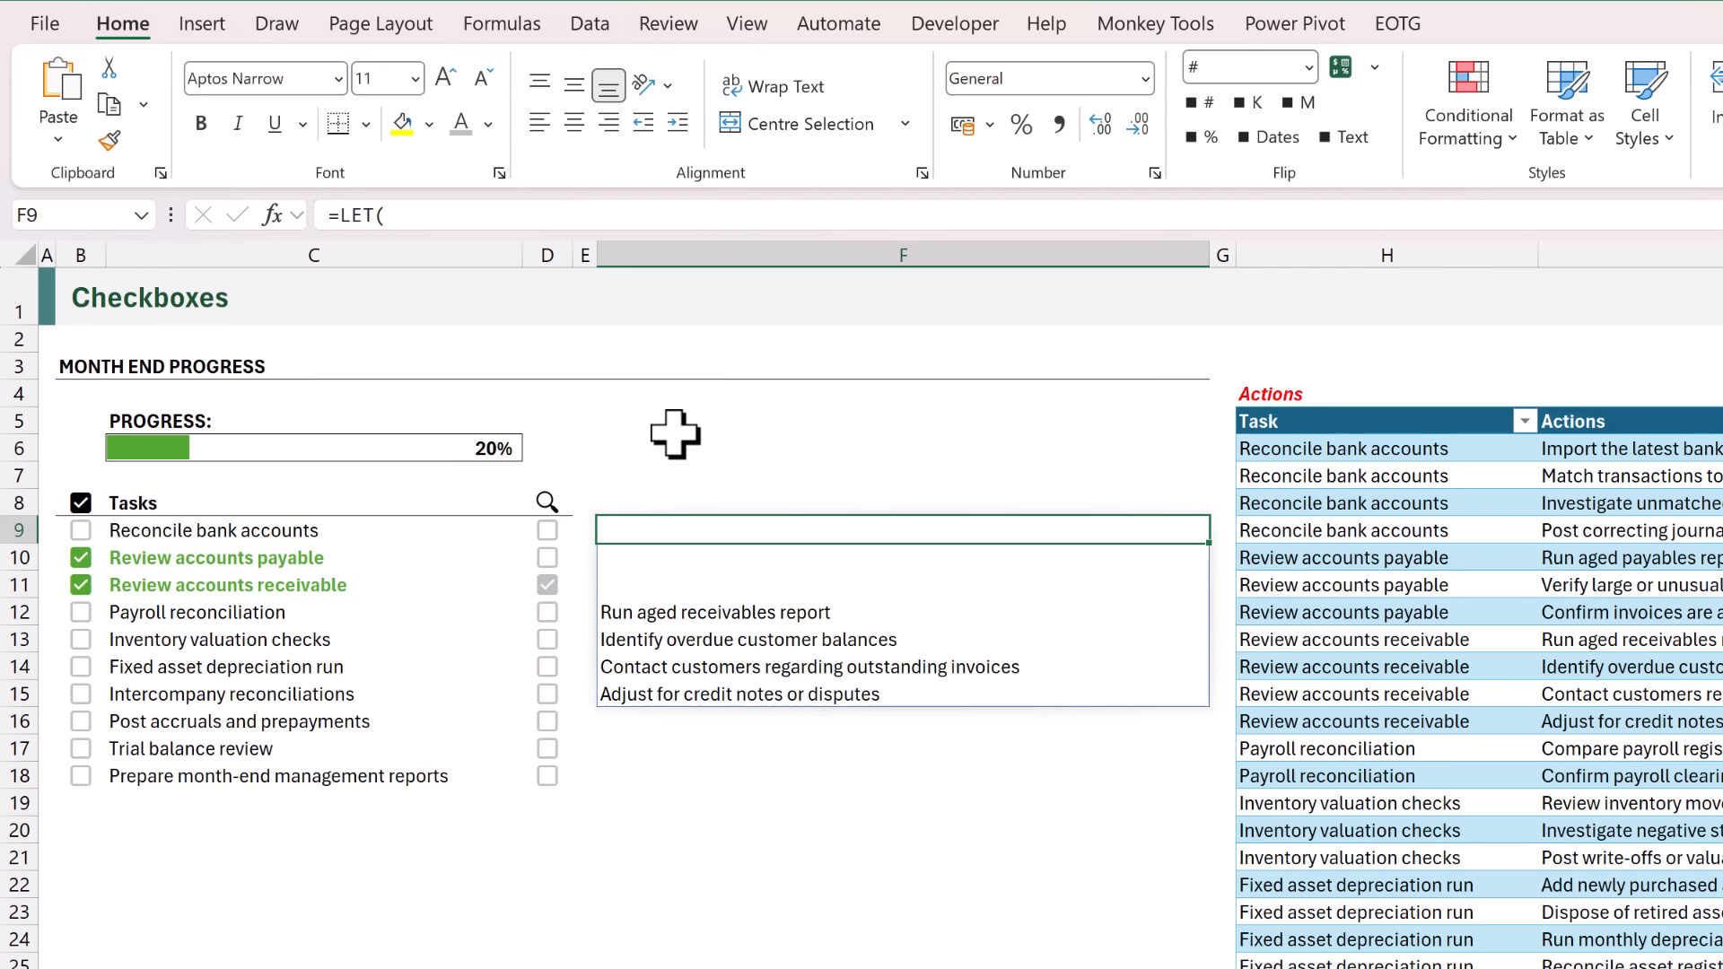
pyautogui.moveTo(700, 533); pyautogui.dragTo(703, 692)
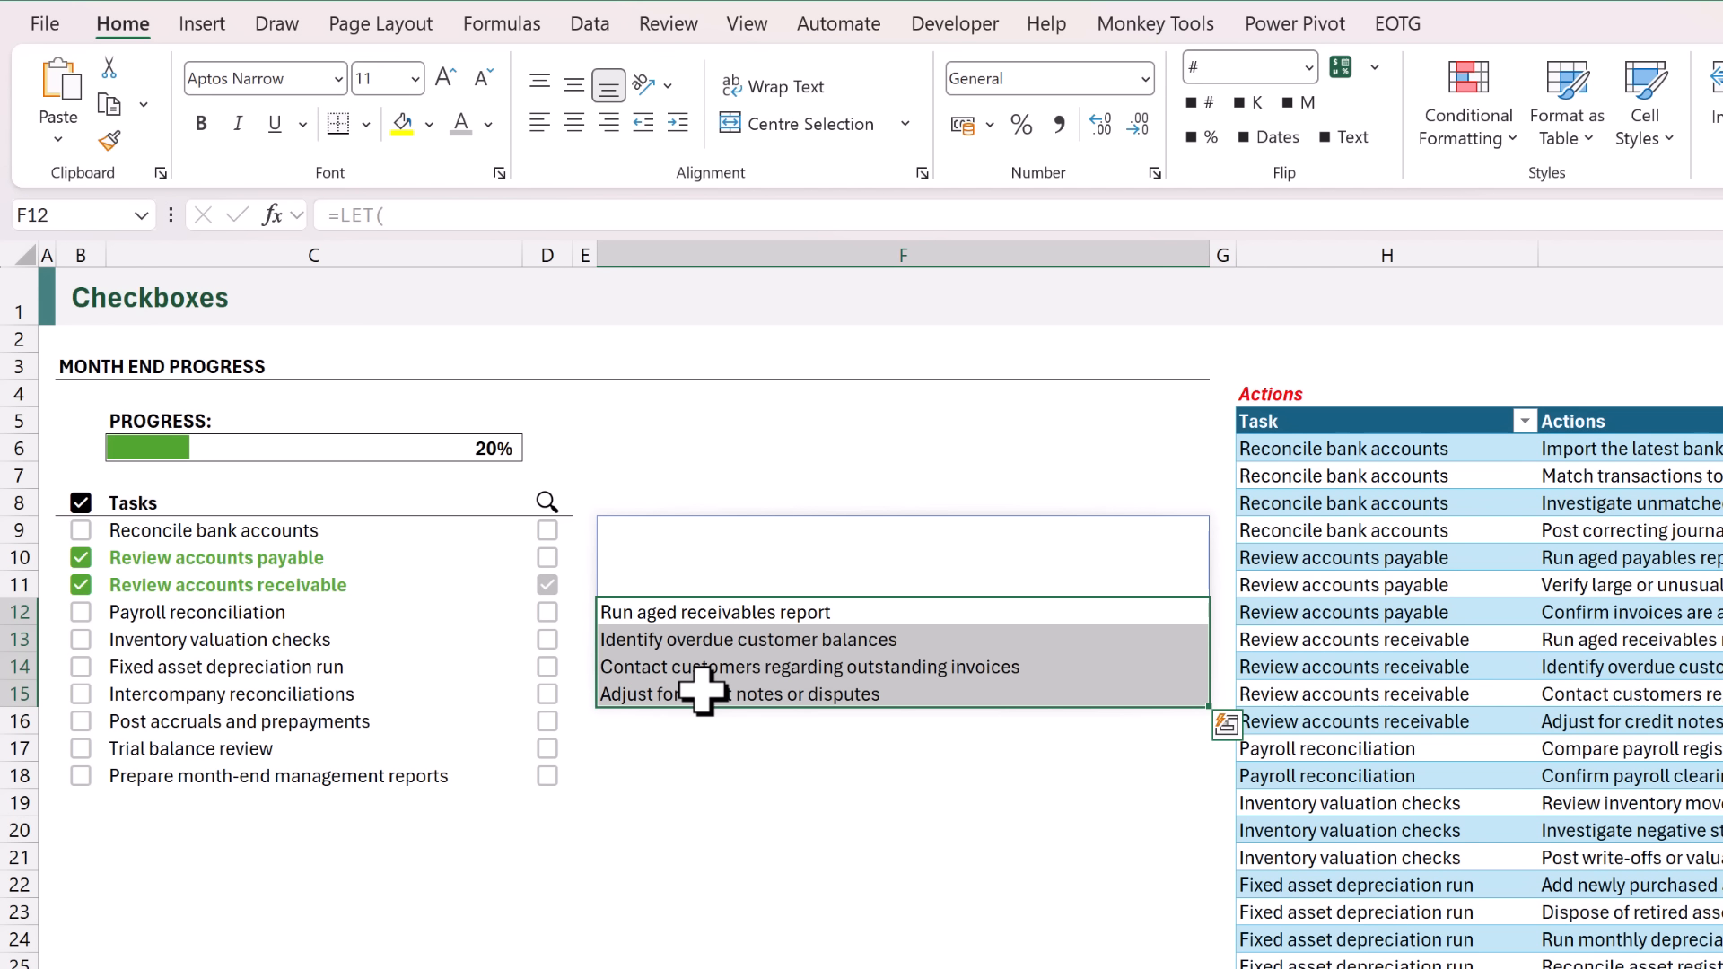
# Insert the heading text "TASKS:" between padding and subtasks in the VSTACK of the F9 formula.
pyautogui.click(685, 530)
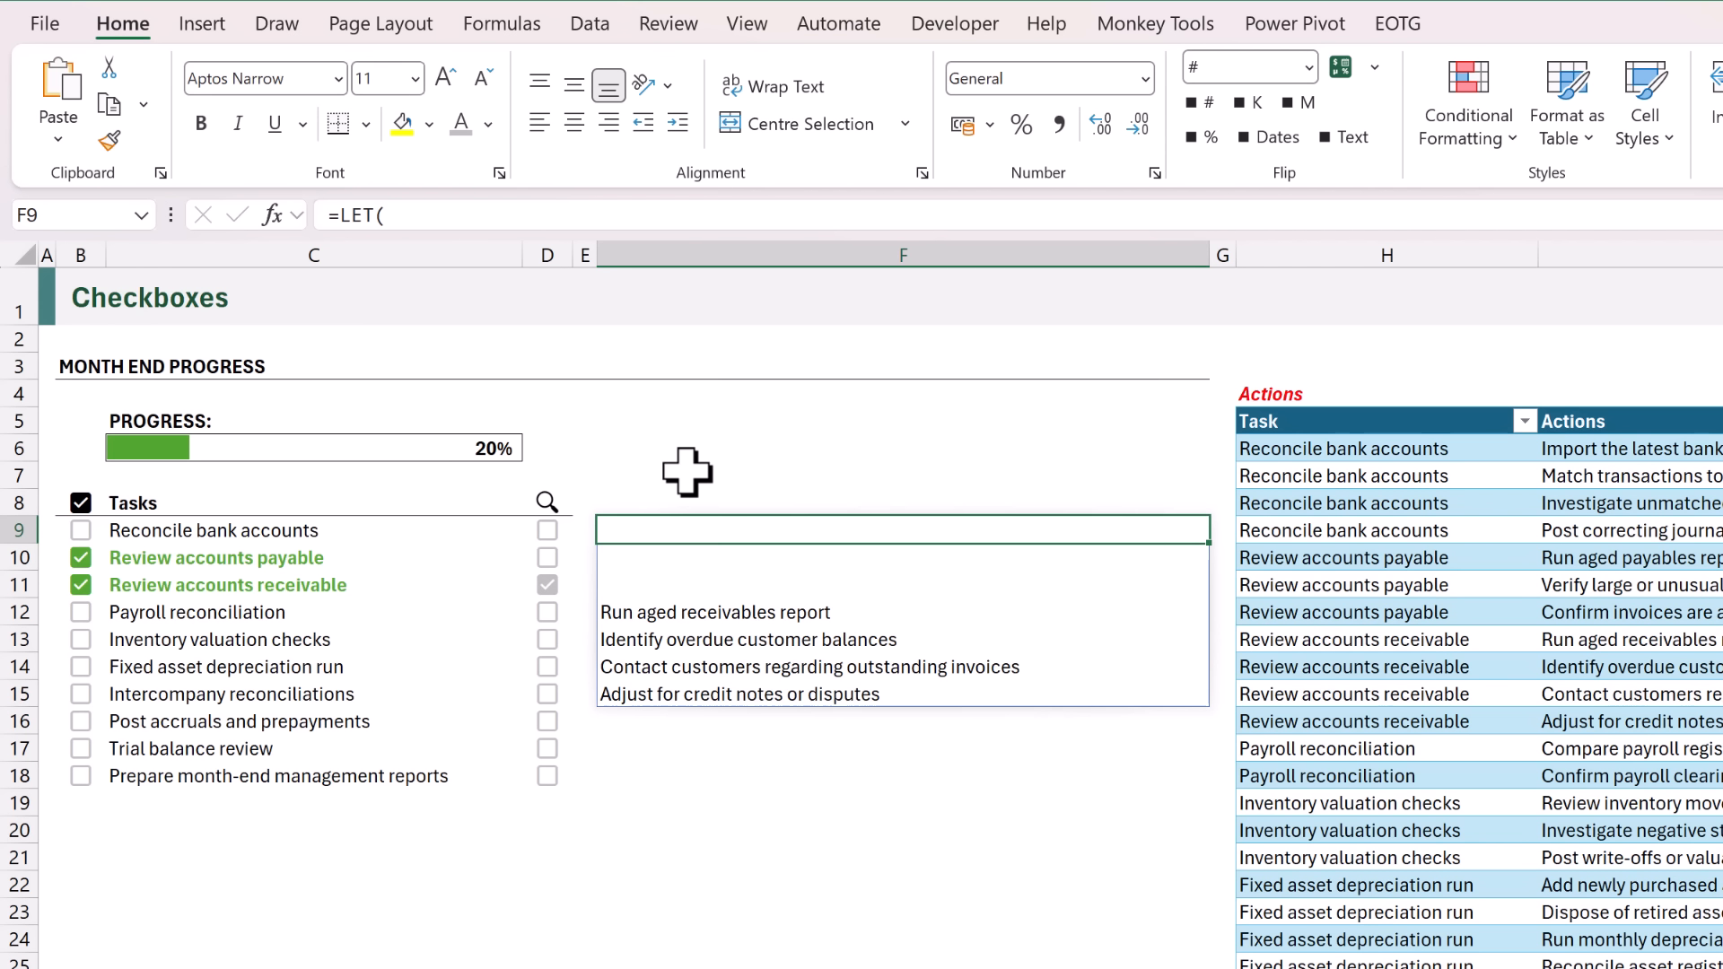
pyautogui.press('F2')
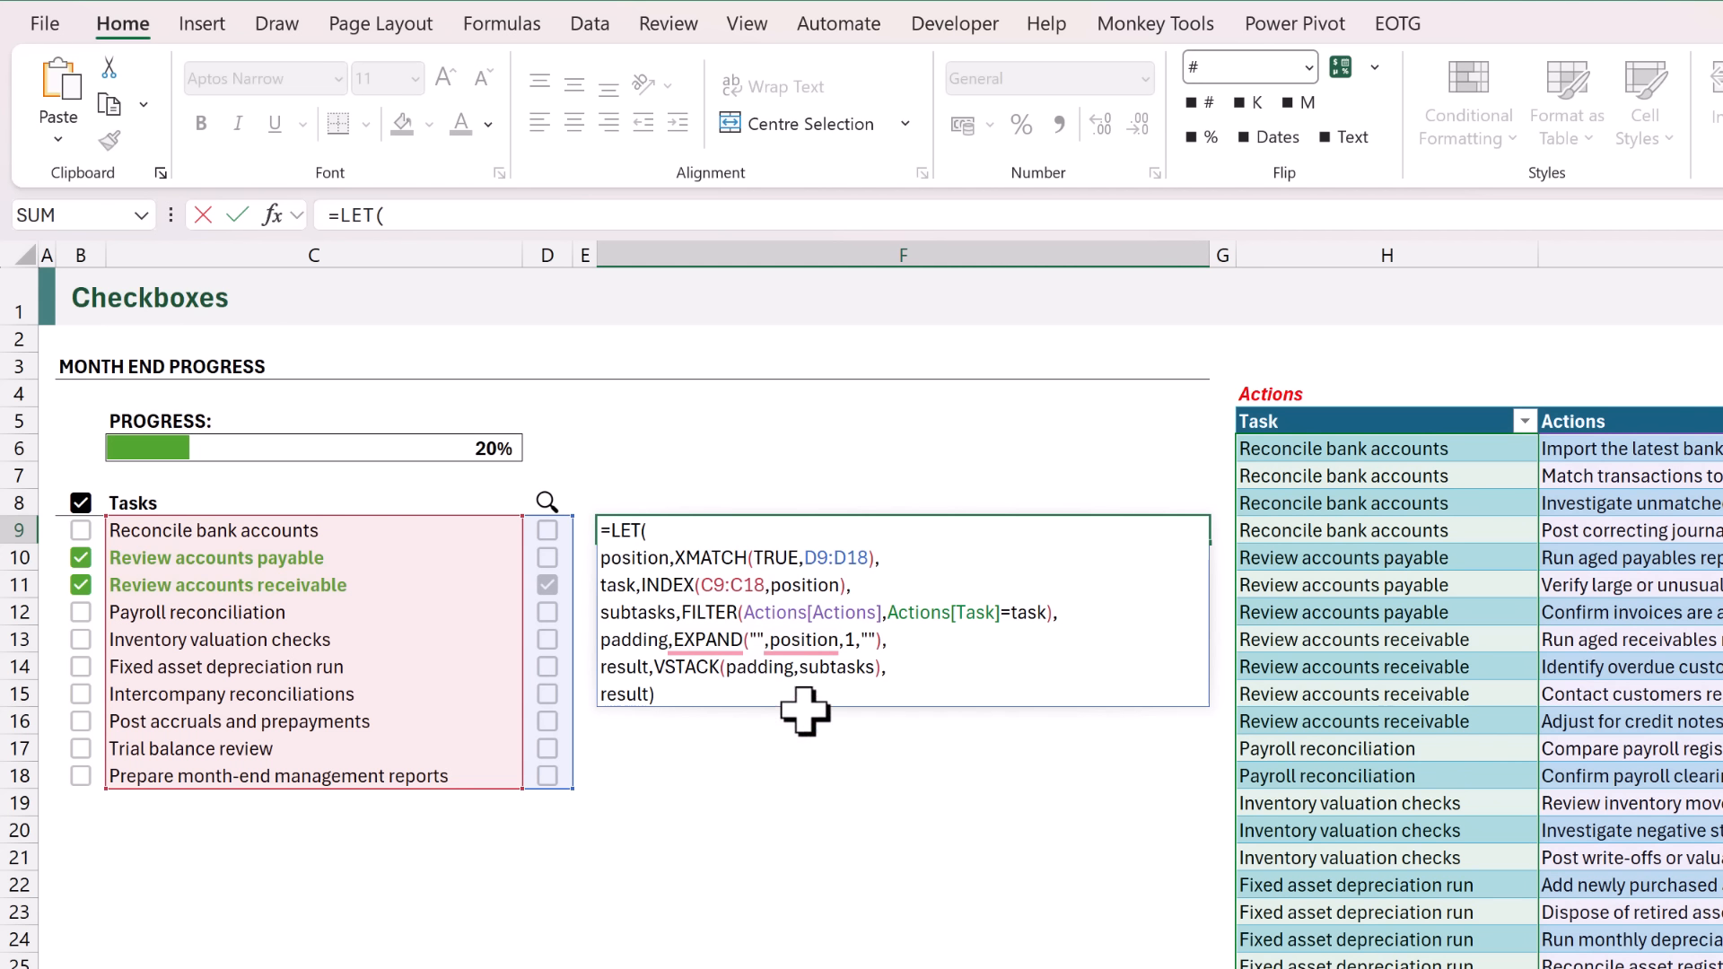
pyautogui.click(804, 668)
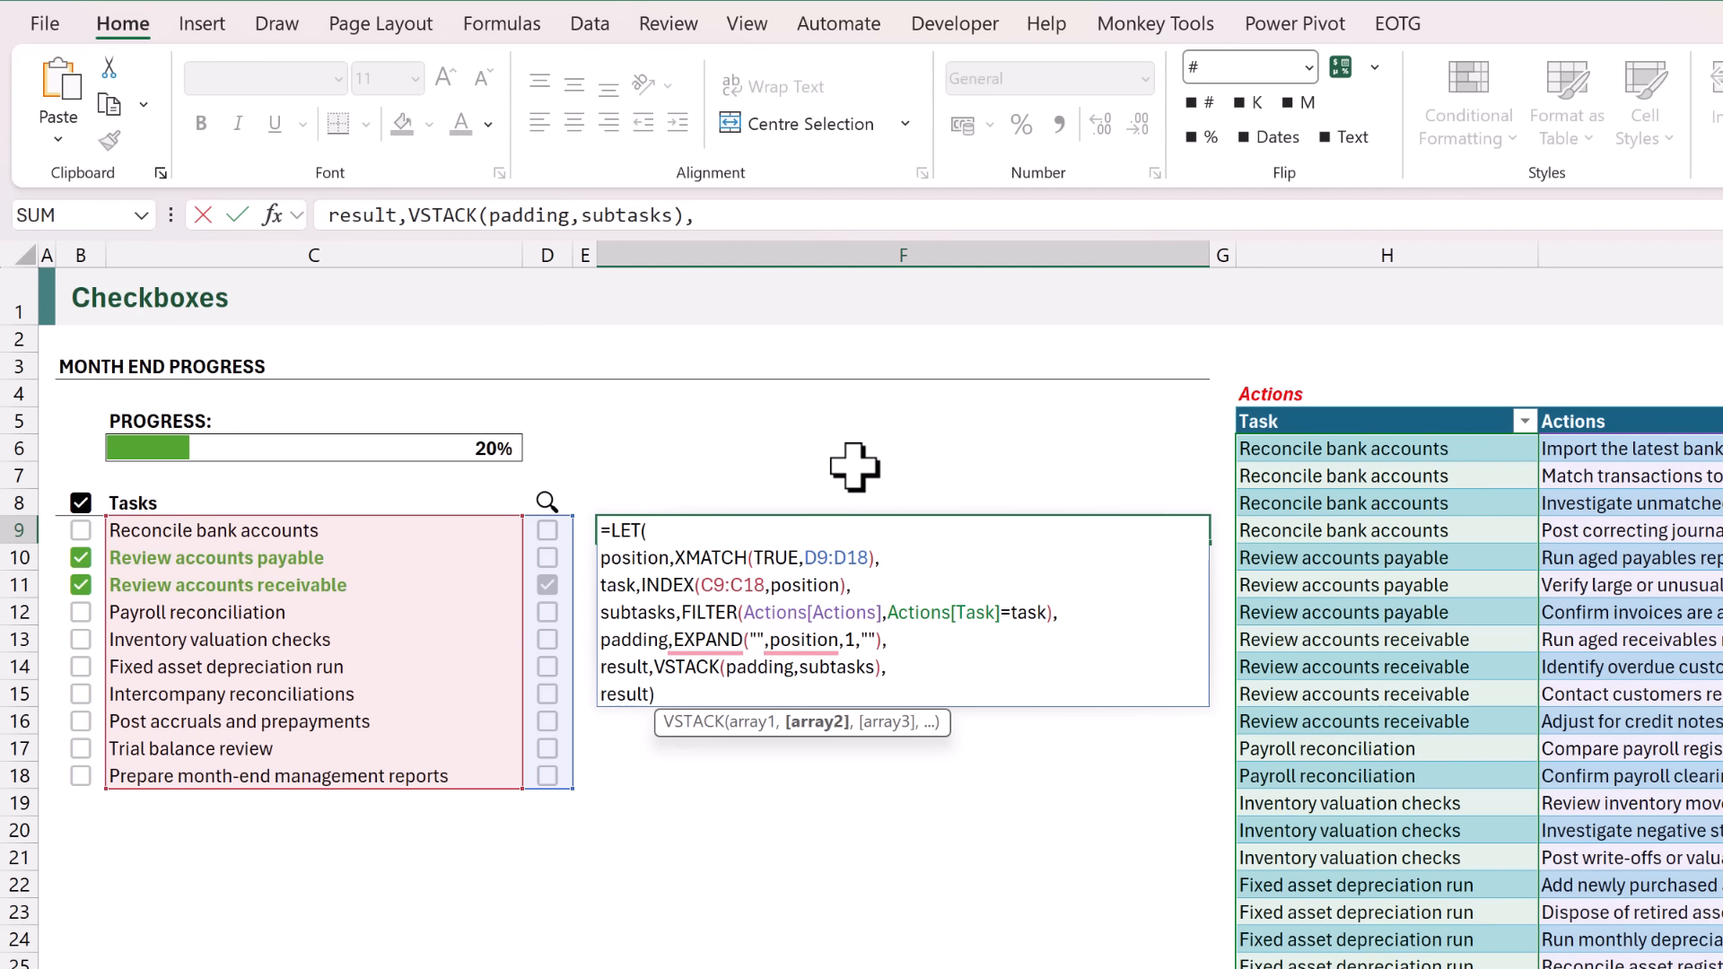
pyautogui.write('"TASKS')
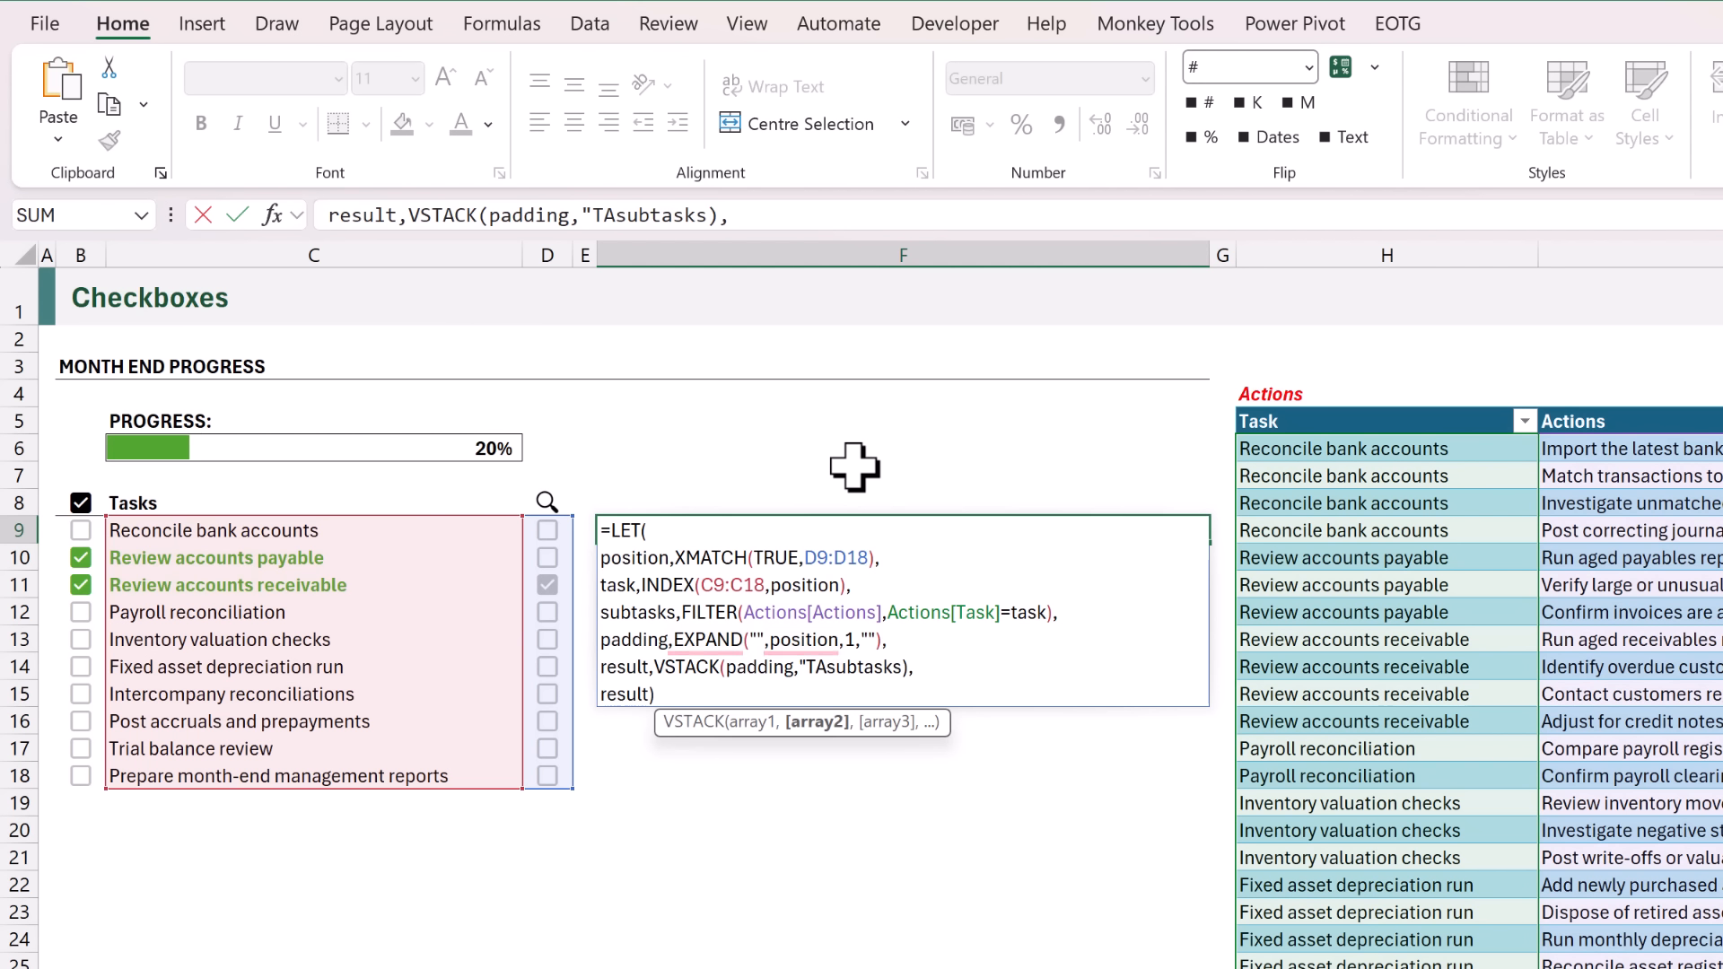
pyautogui.write(':",')
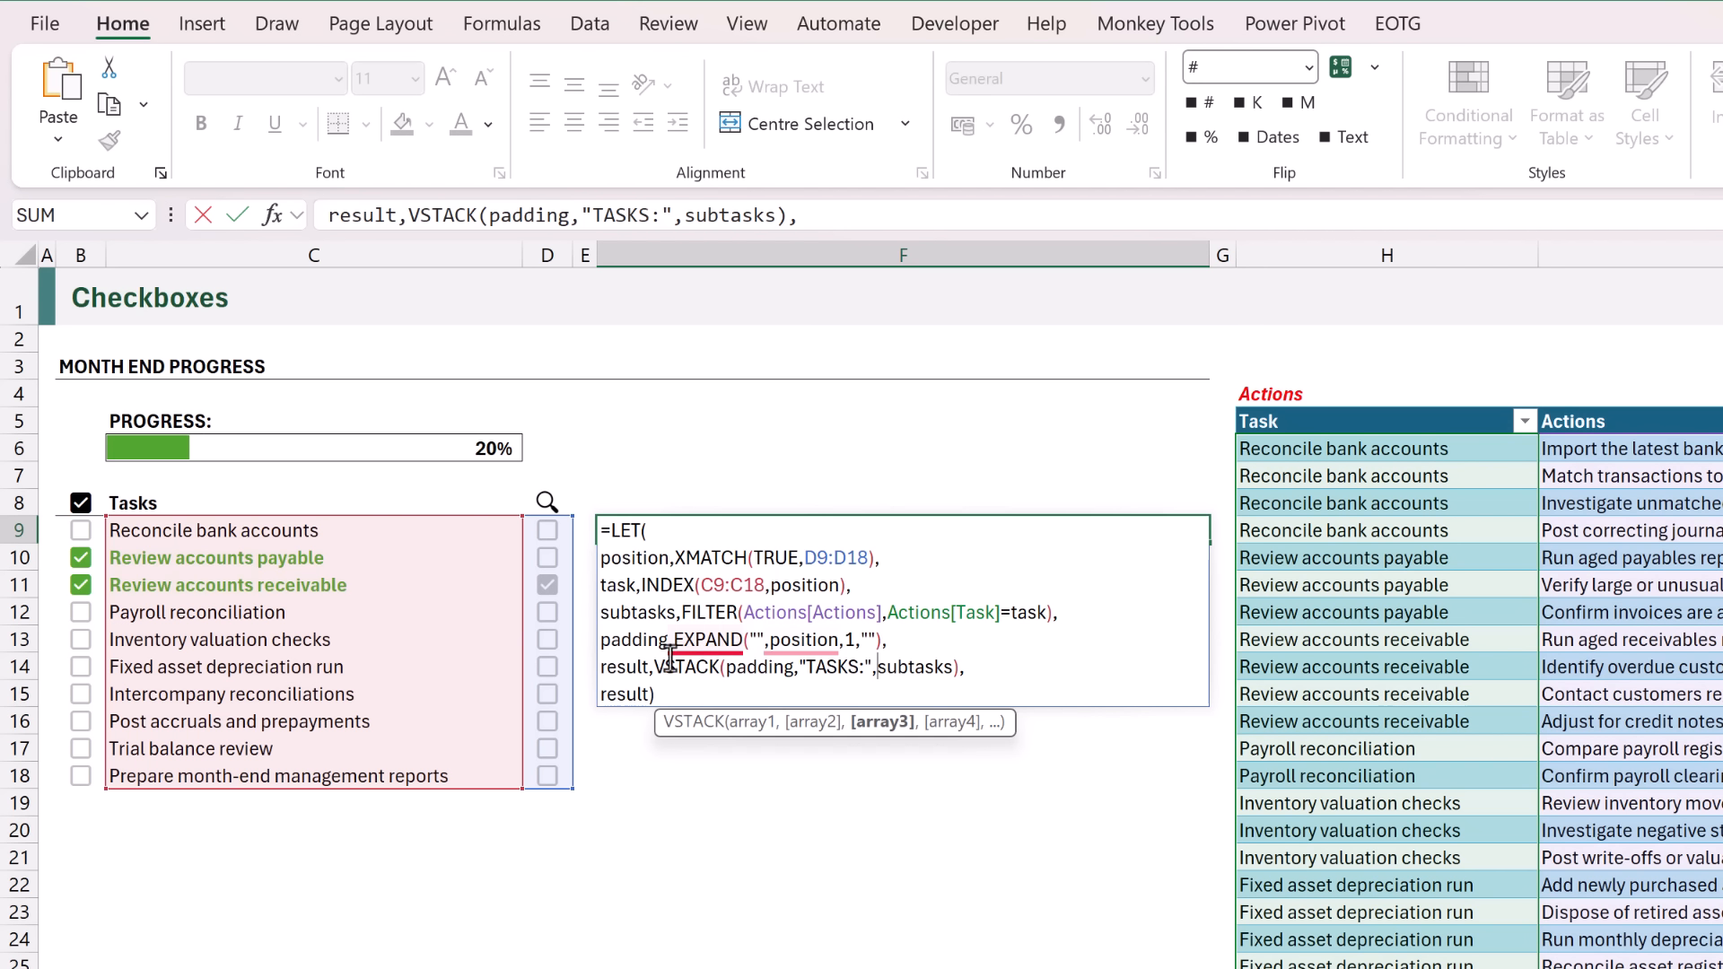
# Wrap the VSTACK in the F9 formula in DROP to remove 1 row, and enter the formula.
pyautogui.moveTo(673, 660)
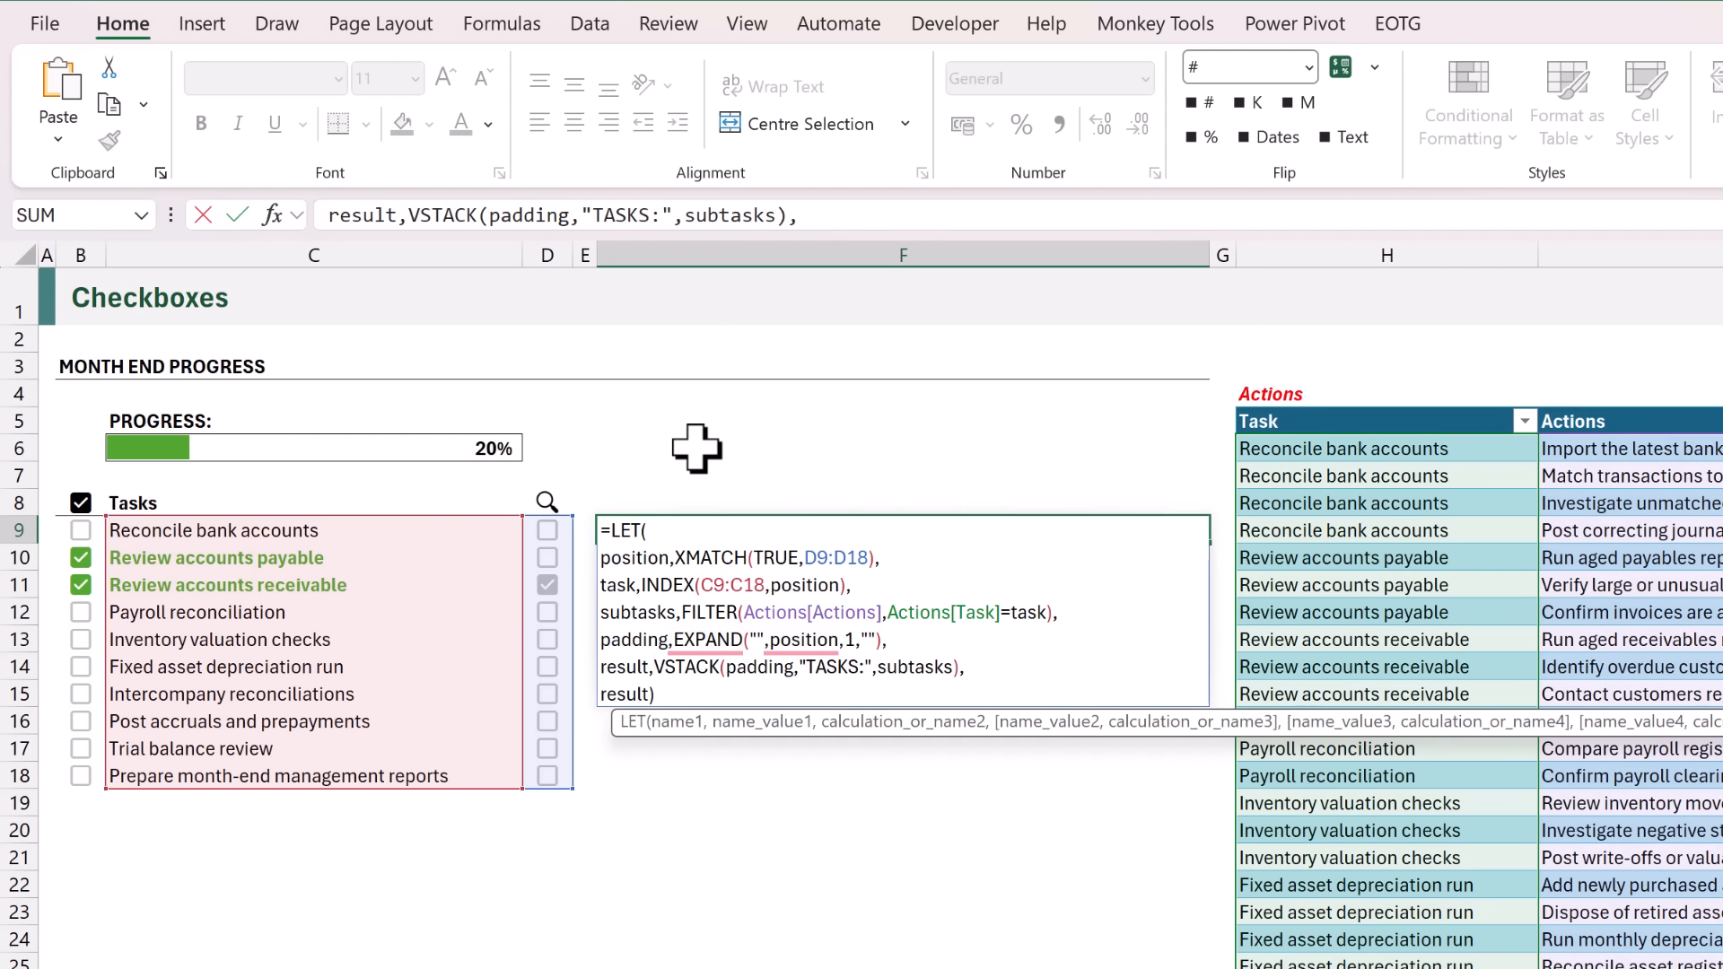
pyautogui.write('DROP(')
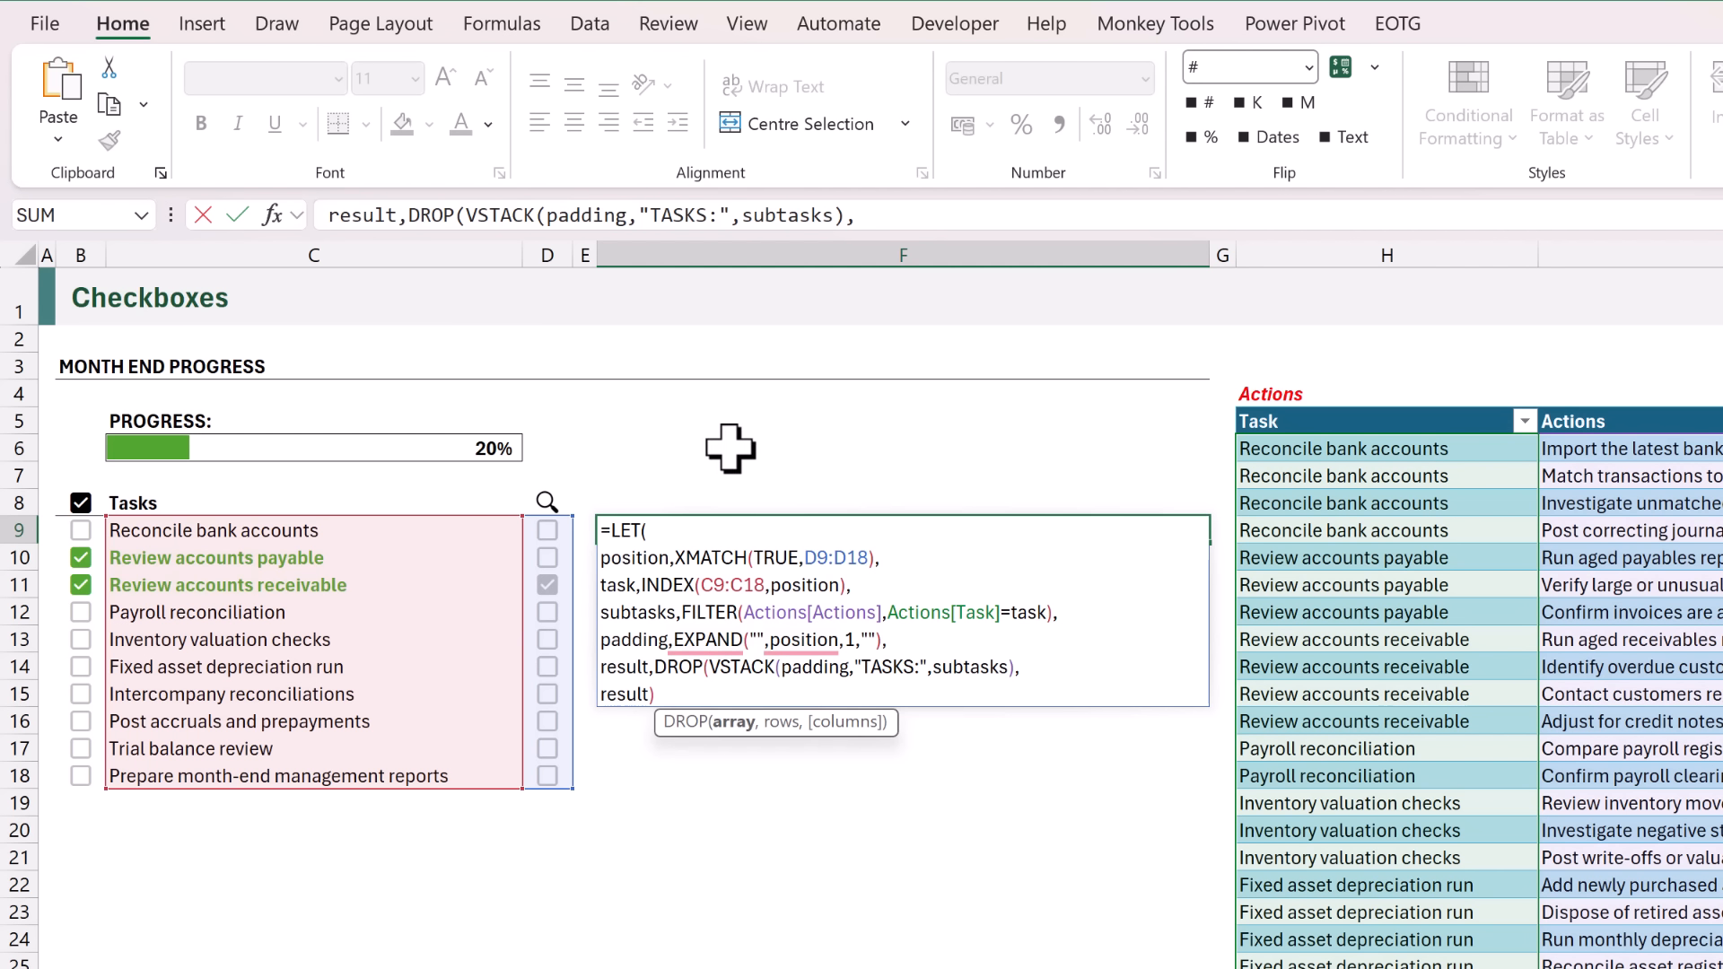
pyautogui.click(1034, 667)
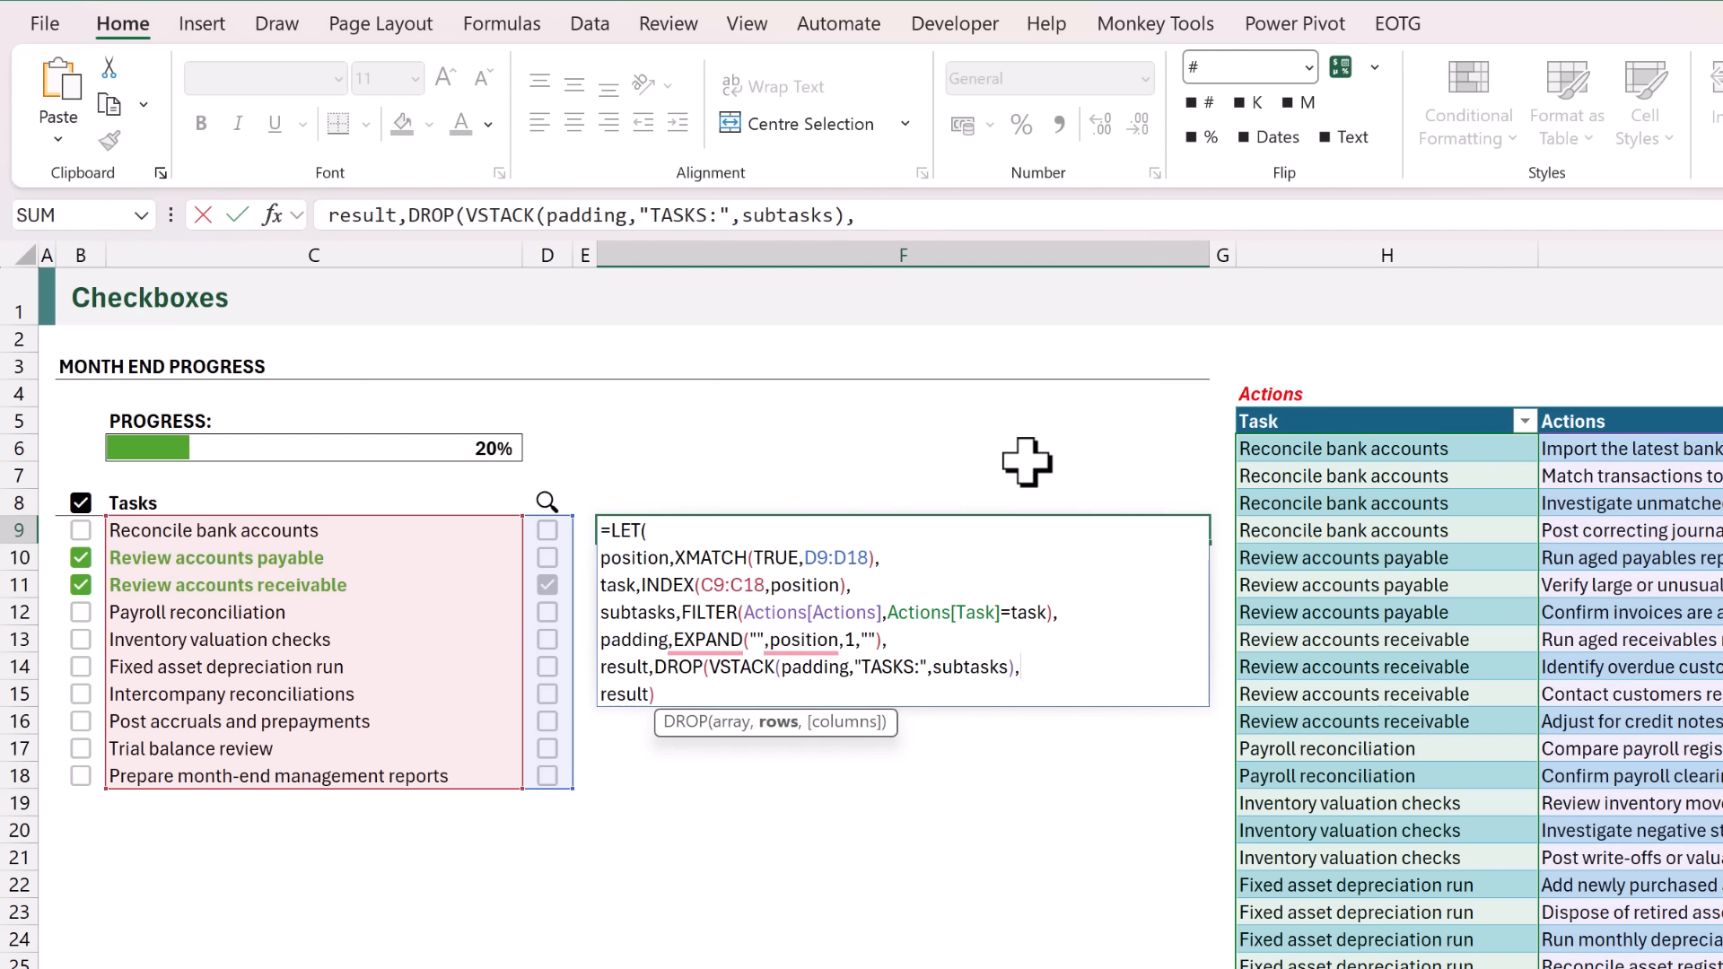
pyautogui.write('1),')
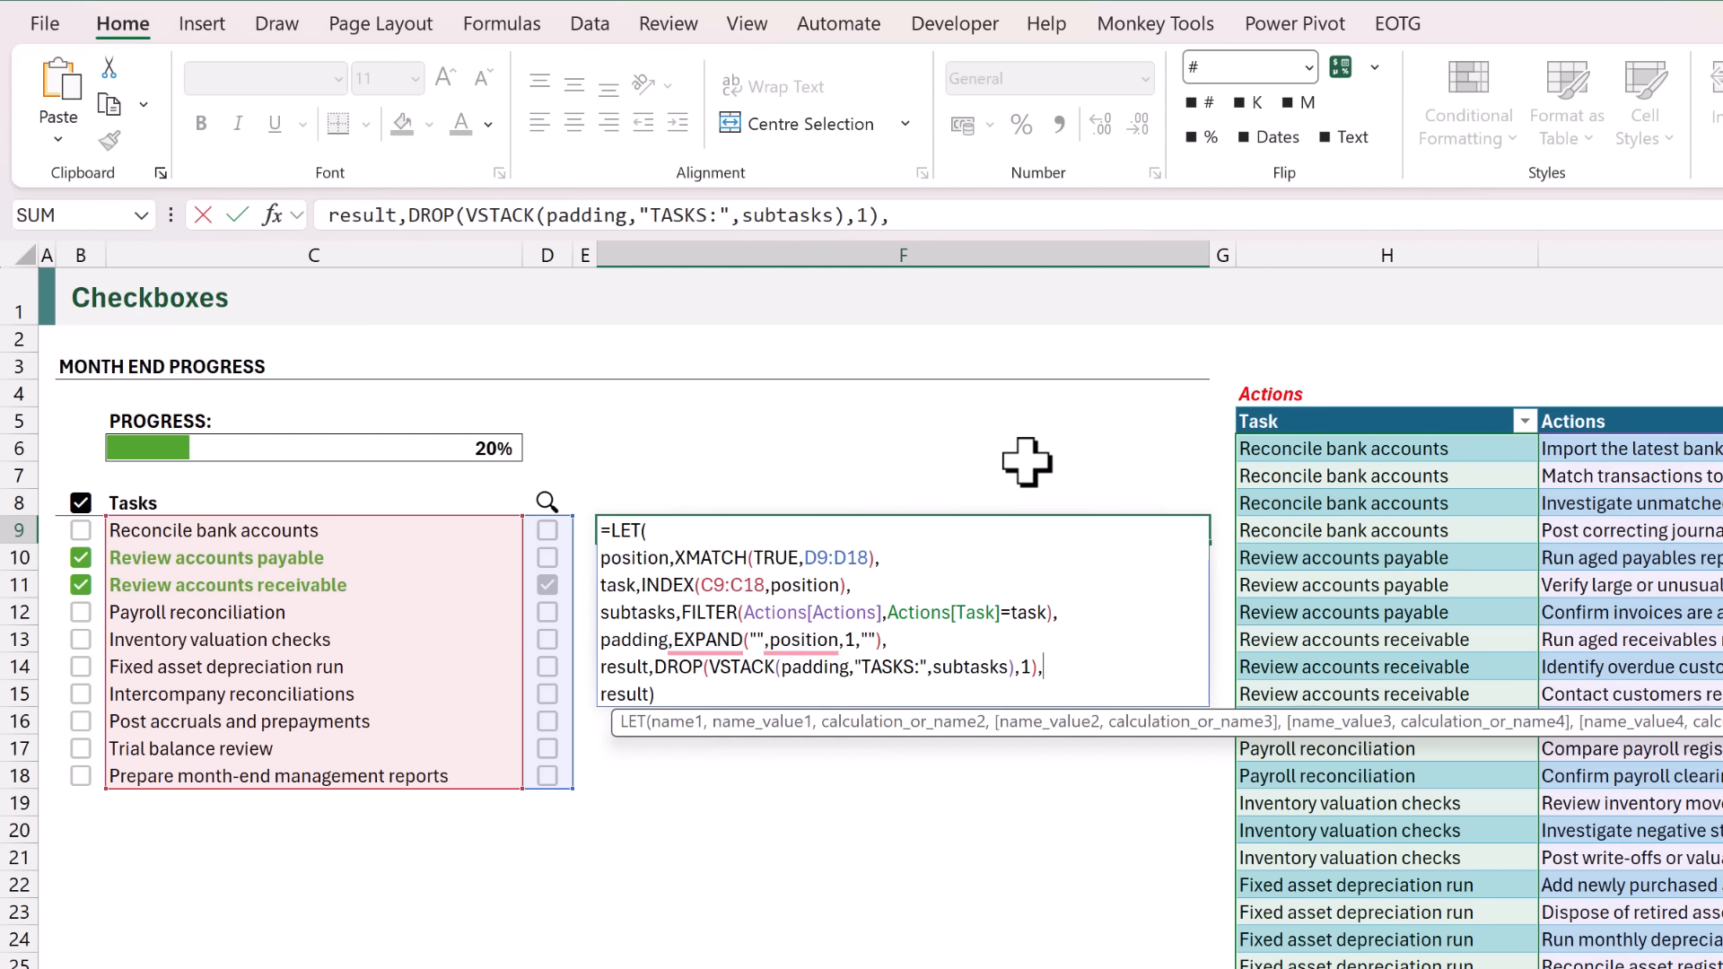
pyautogui.hotkey('ctrl', 'Return')
# Untick the lookup checkbox in D11 and test the list by ticking and unticking D12, D14 and D9 one at a time.
pyautogui.click(547, 585)
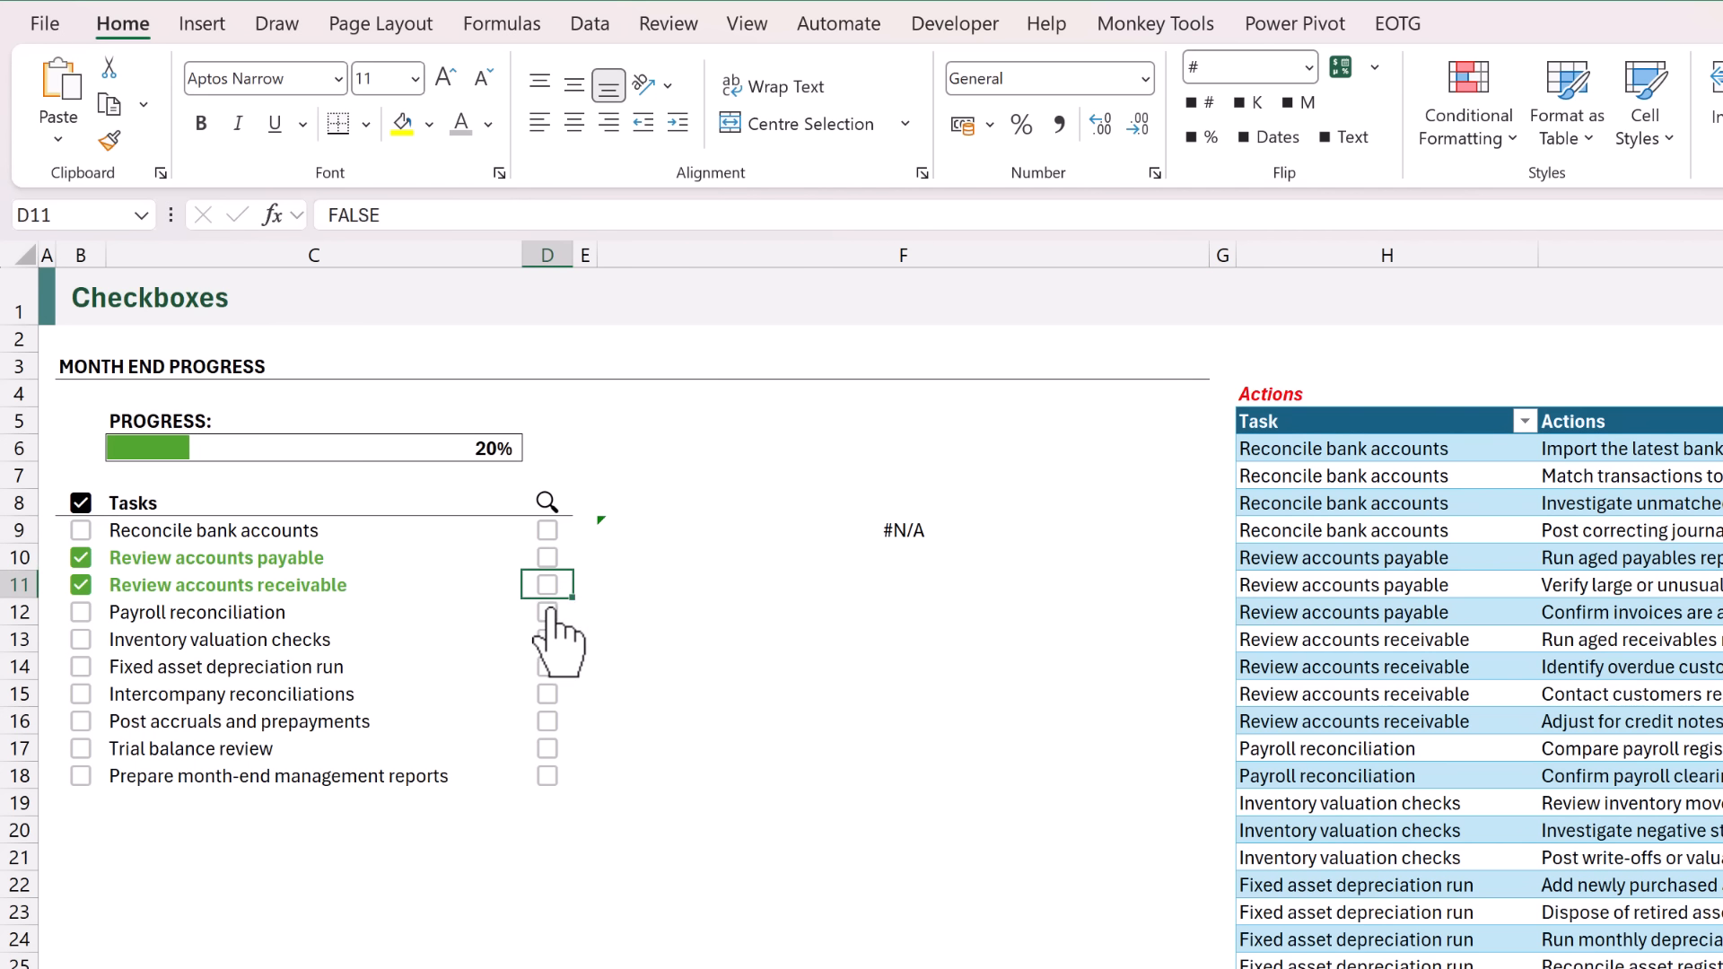
pyautogui.click(548, 612)
pyautogui.click(549, 612)
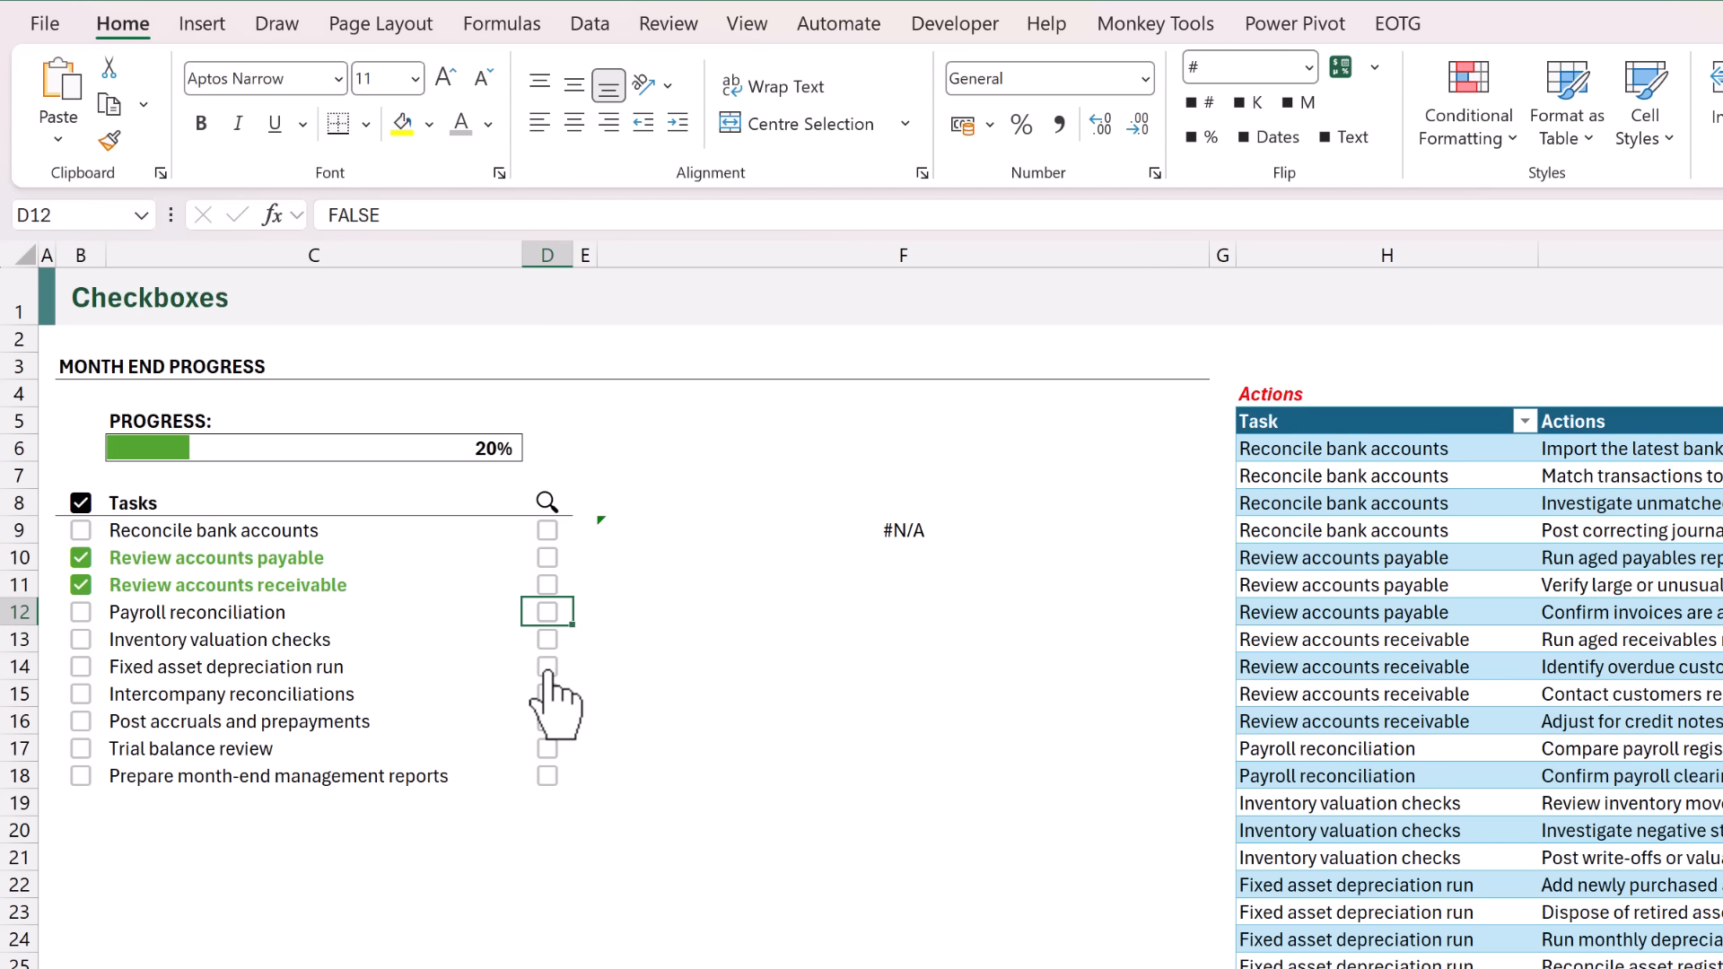
pyautogui.click(549, 670)
pyautogui.click(549, 669)
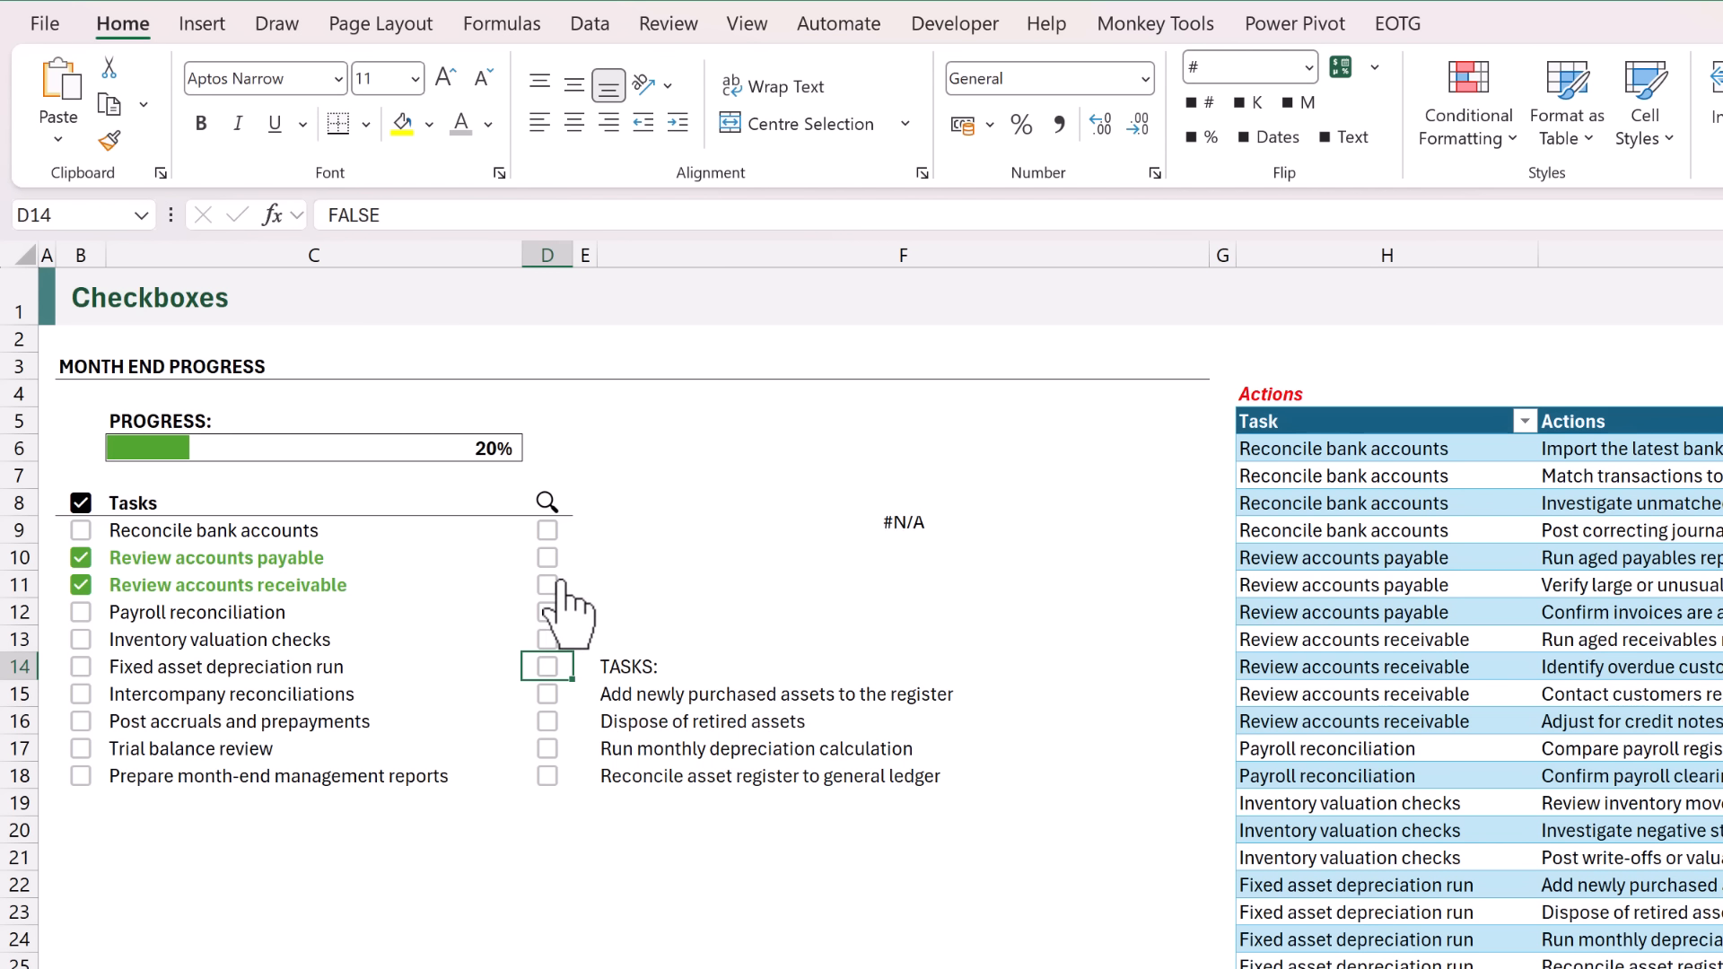
pyautogui.click(548, 531)
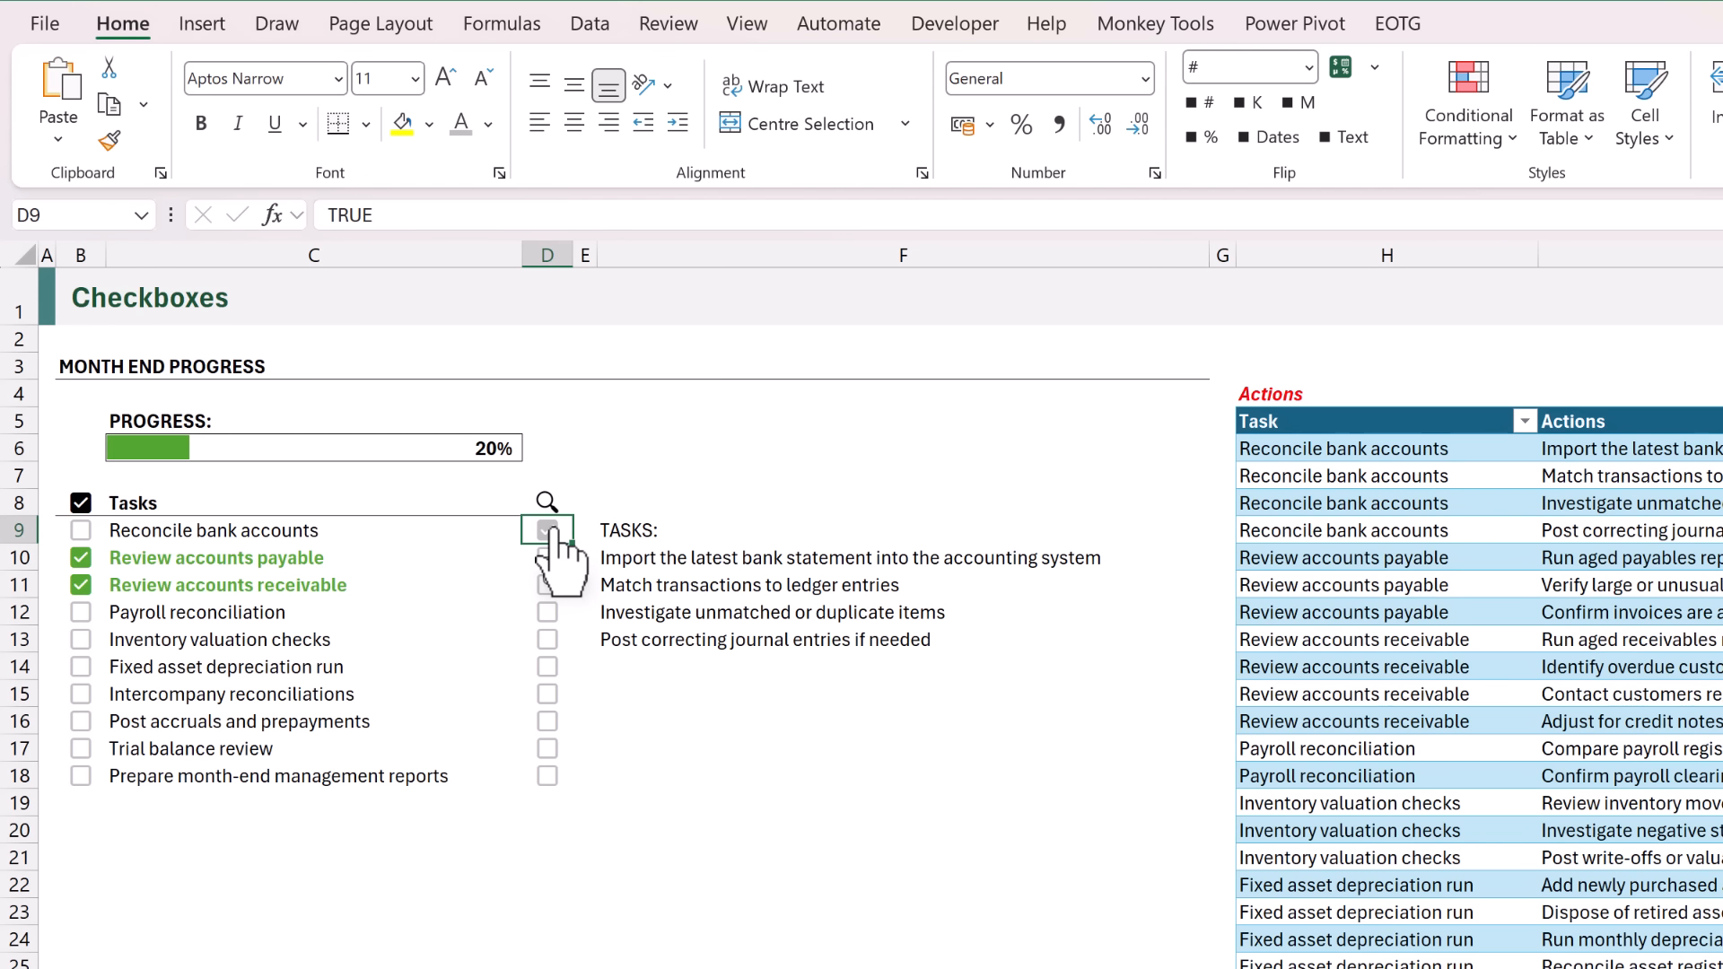
pyautogui.click(547, 531)
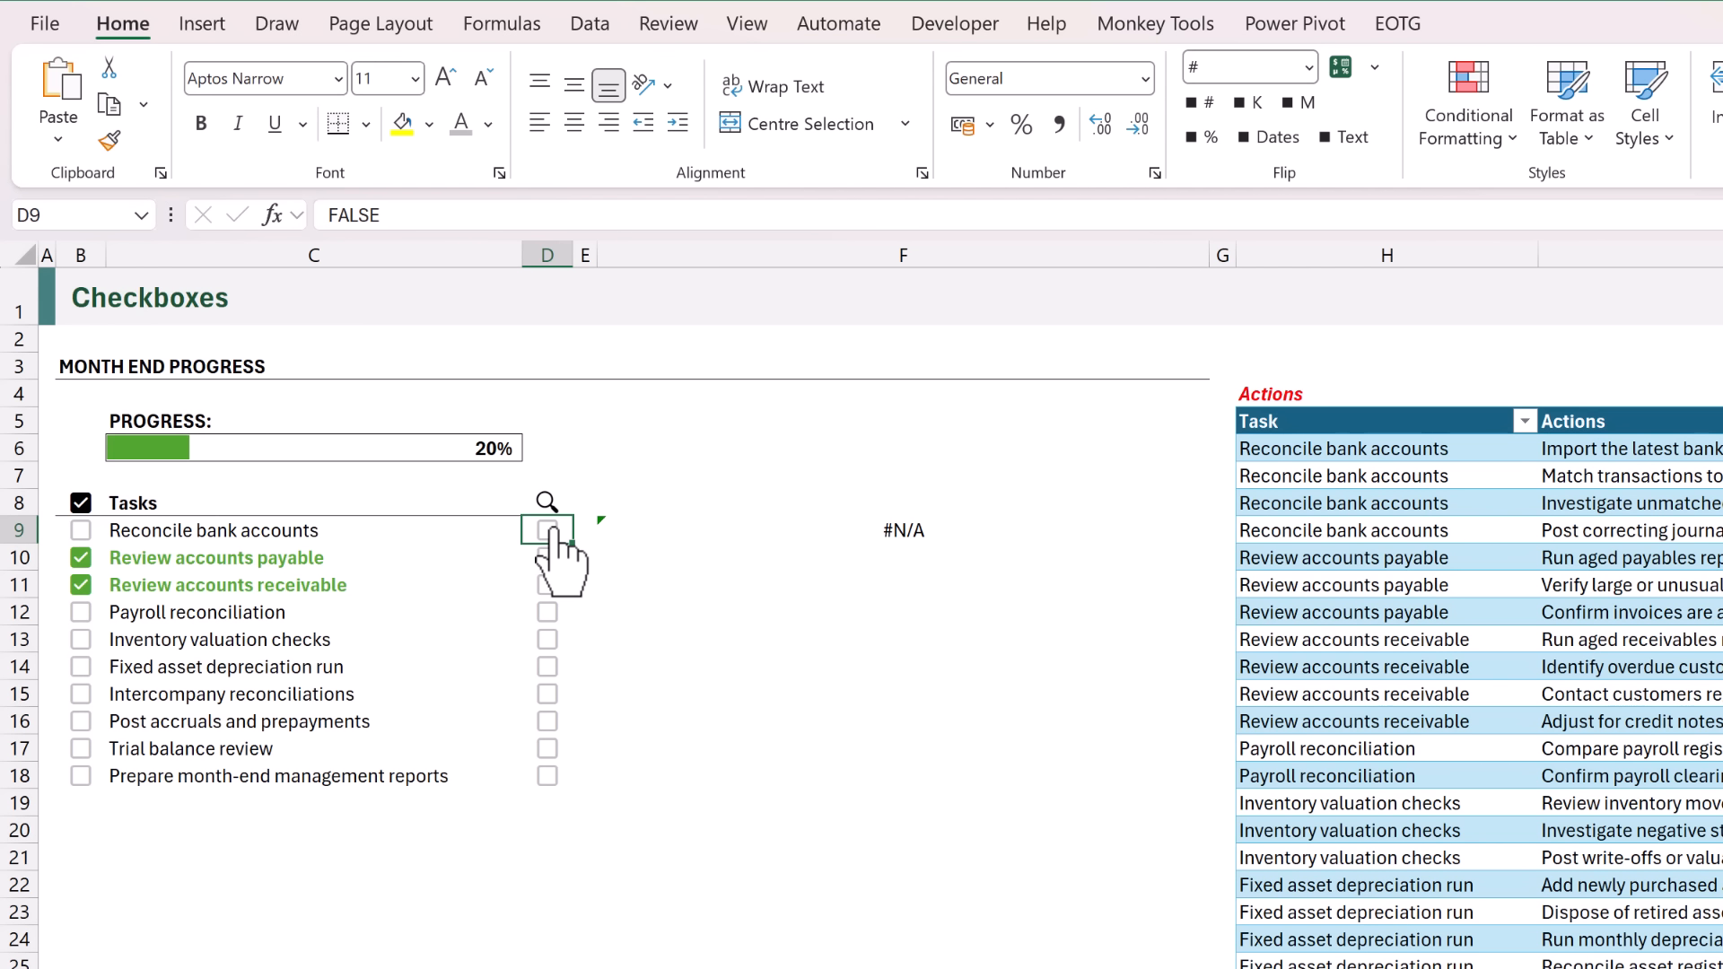
# Wrap the DROP function in the F9 formula in IFERROR with "" as the fallback value, and enter the formula.
pyautogui.click(643, 528)
pyautogui.press('F2')
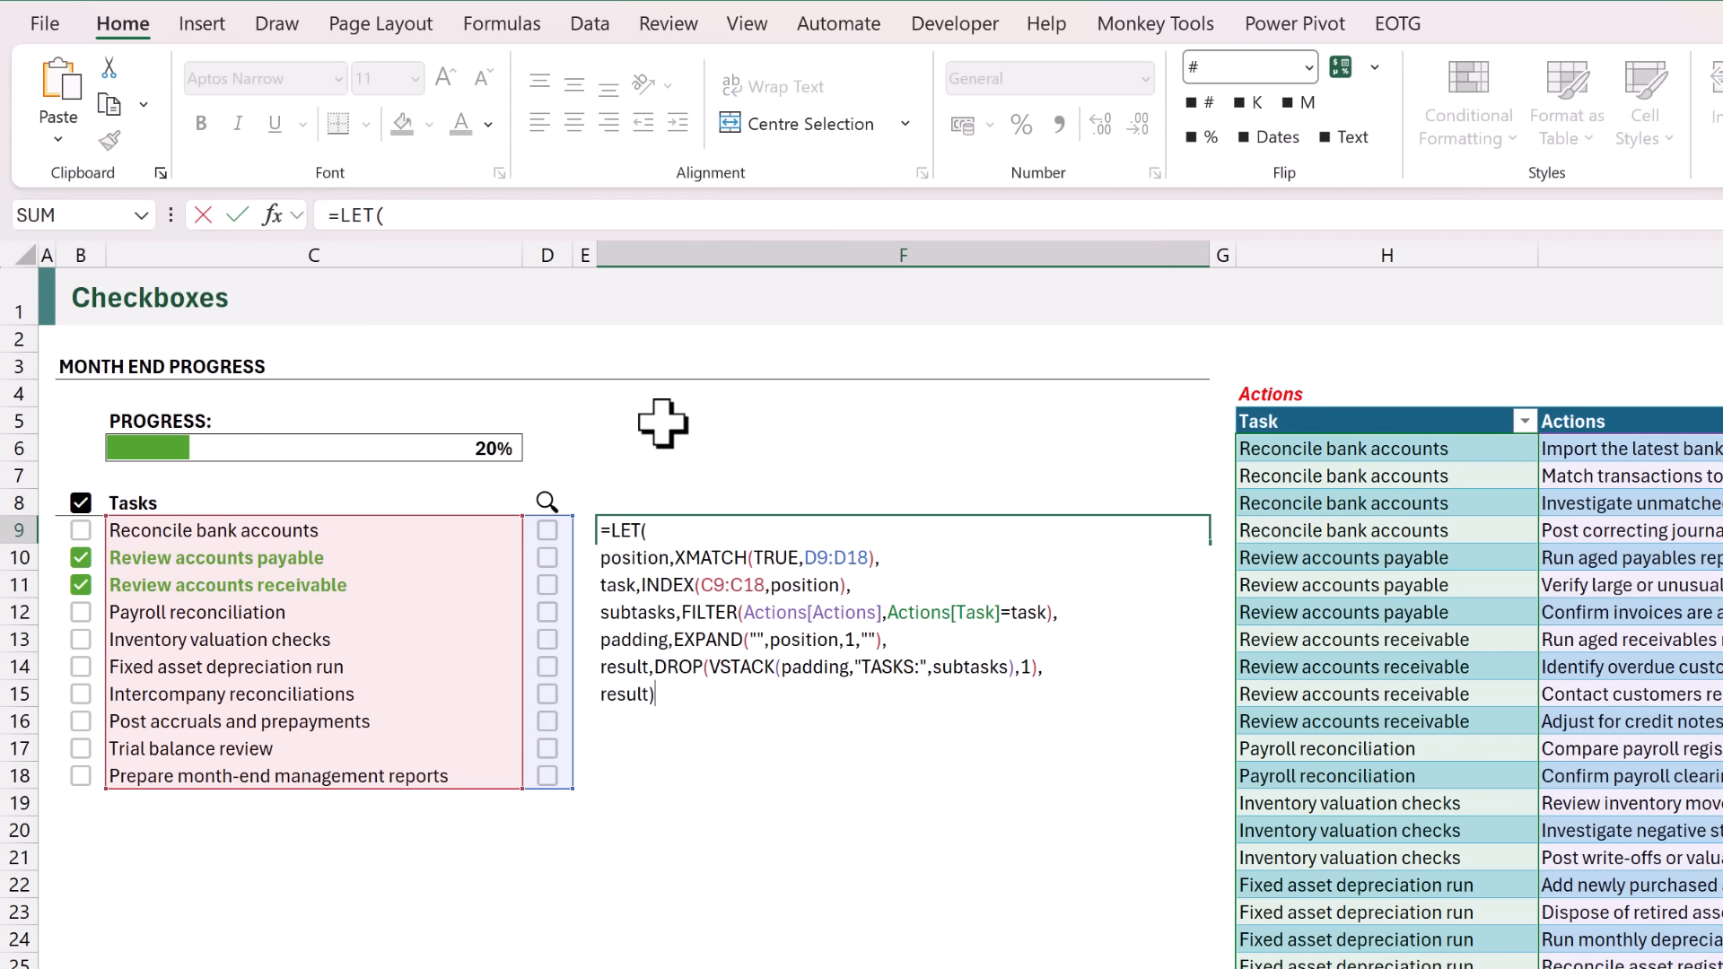
pyautogui.click(650, 667)
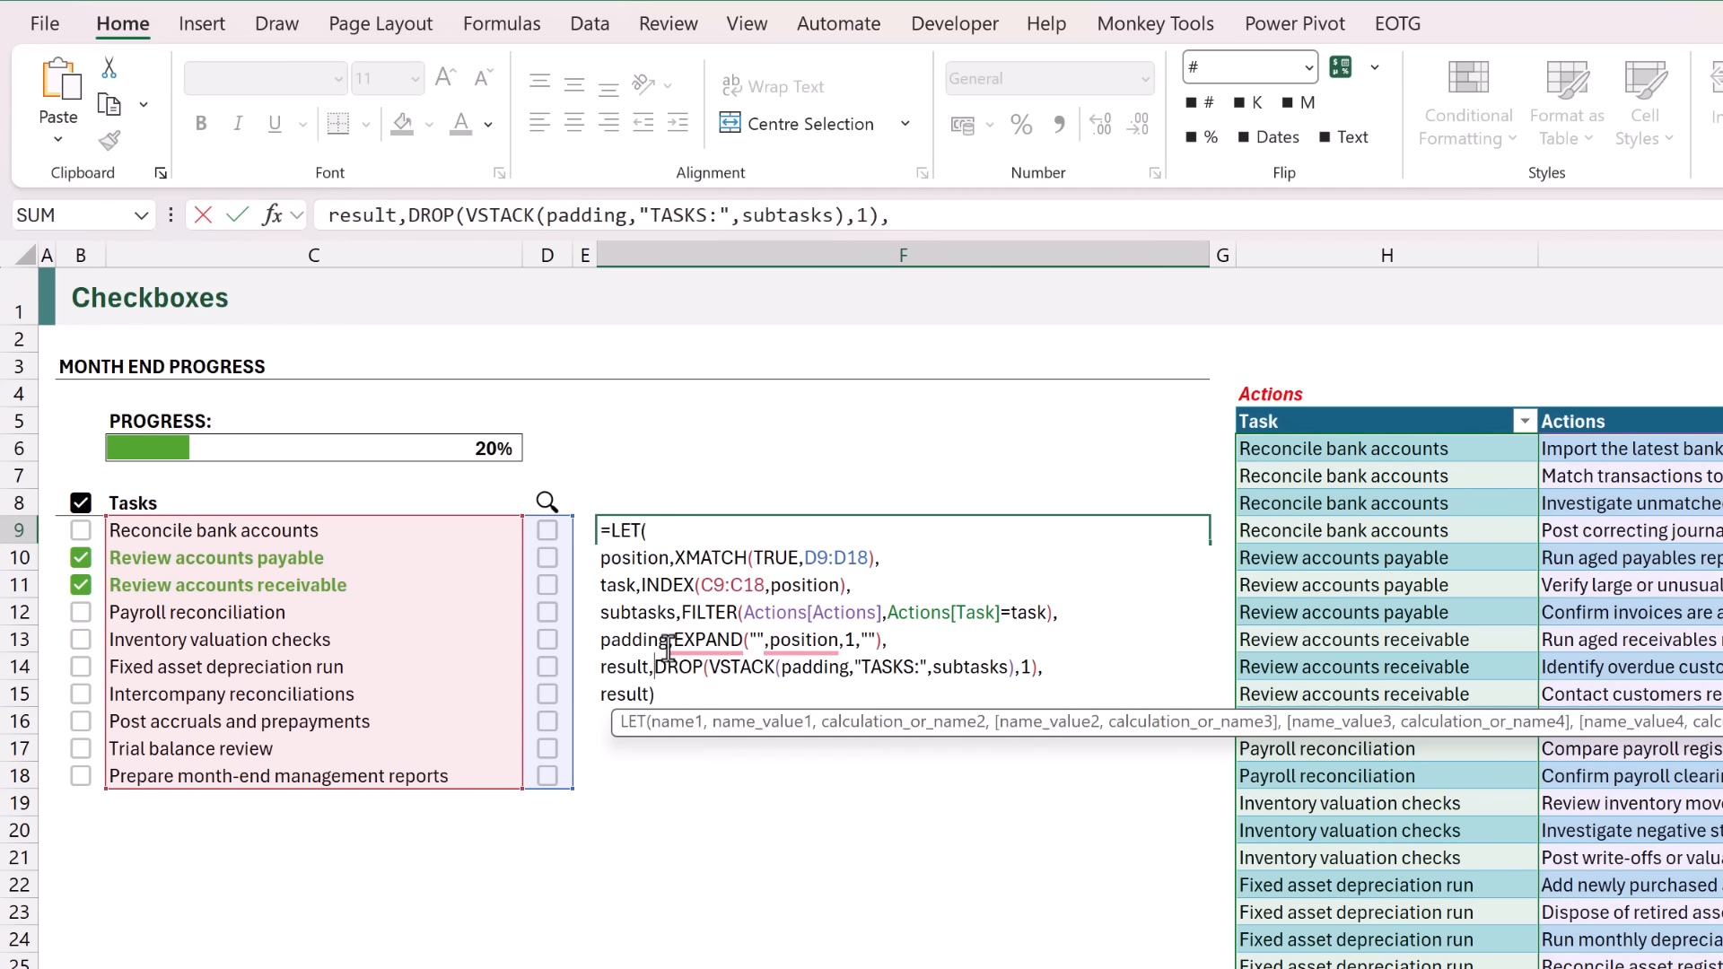
pyautogui.write('IFERROR')
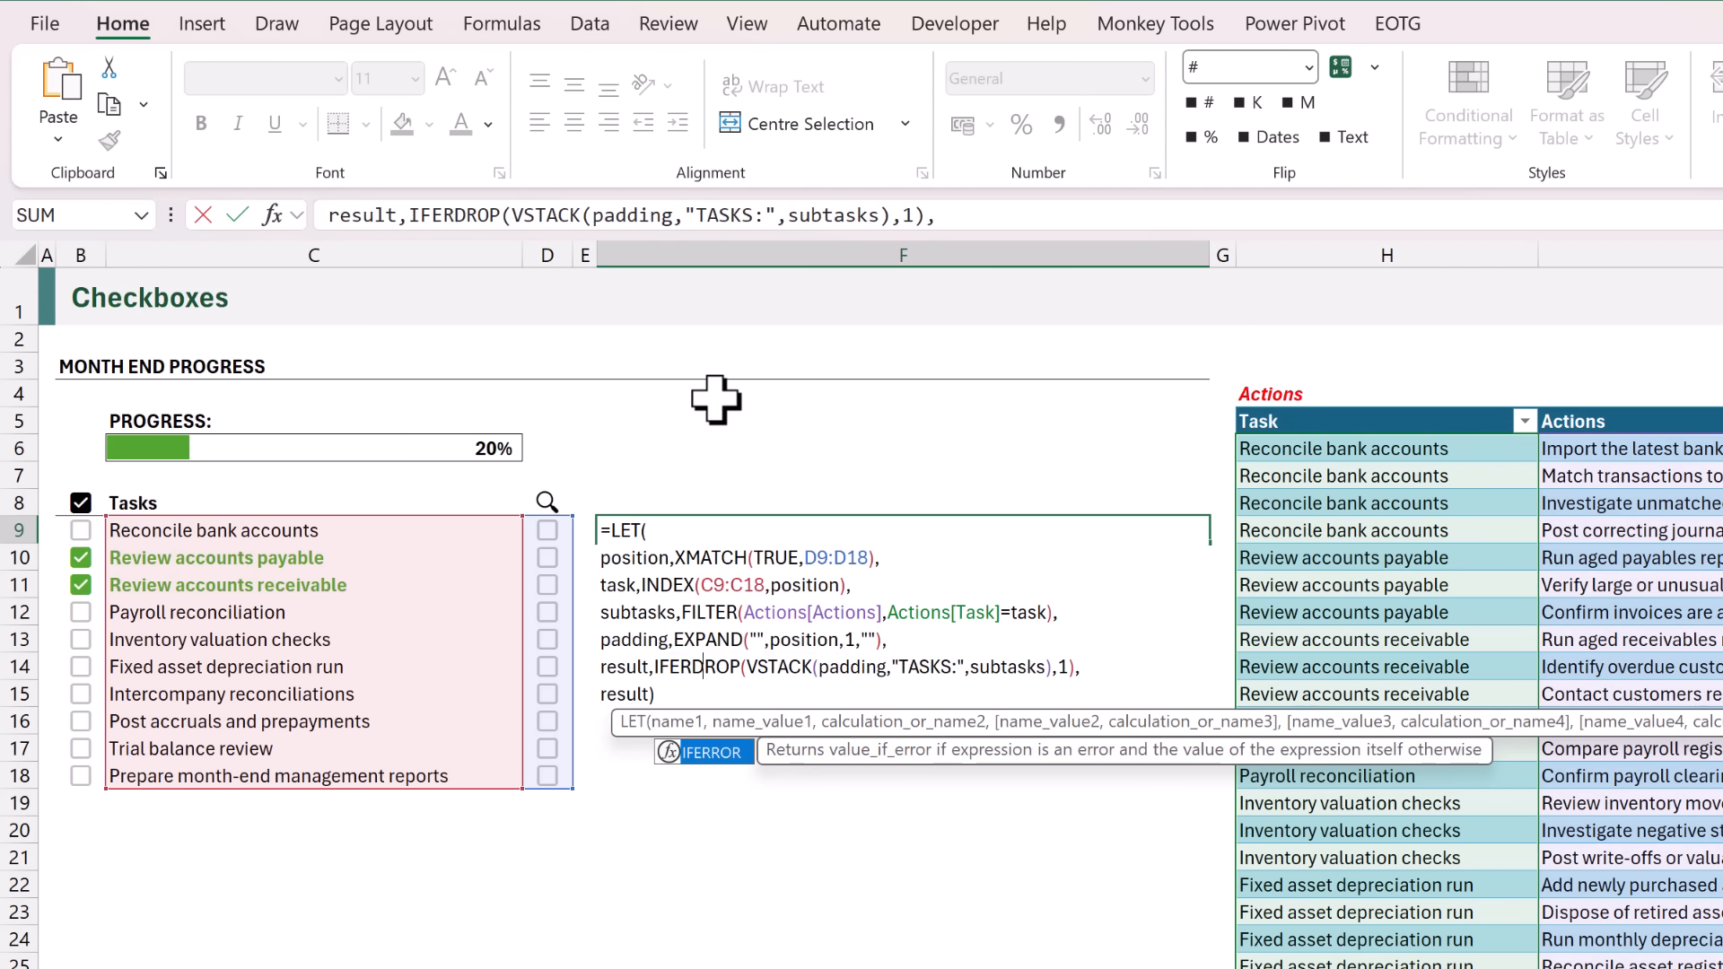
pyautogui.write('(')
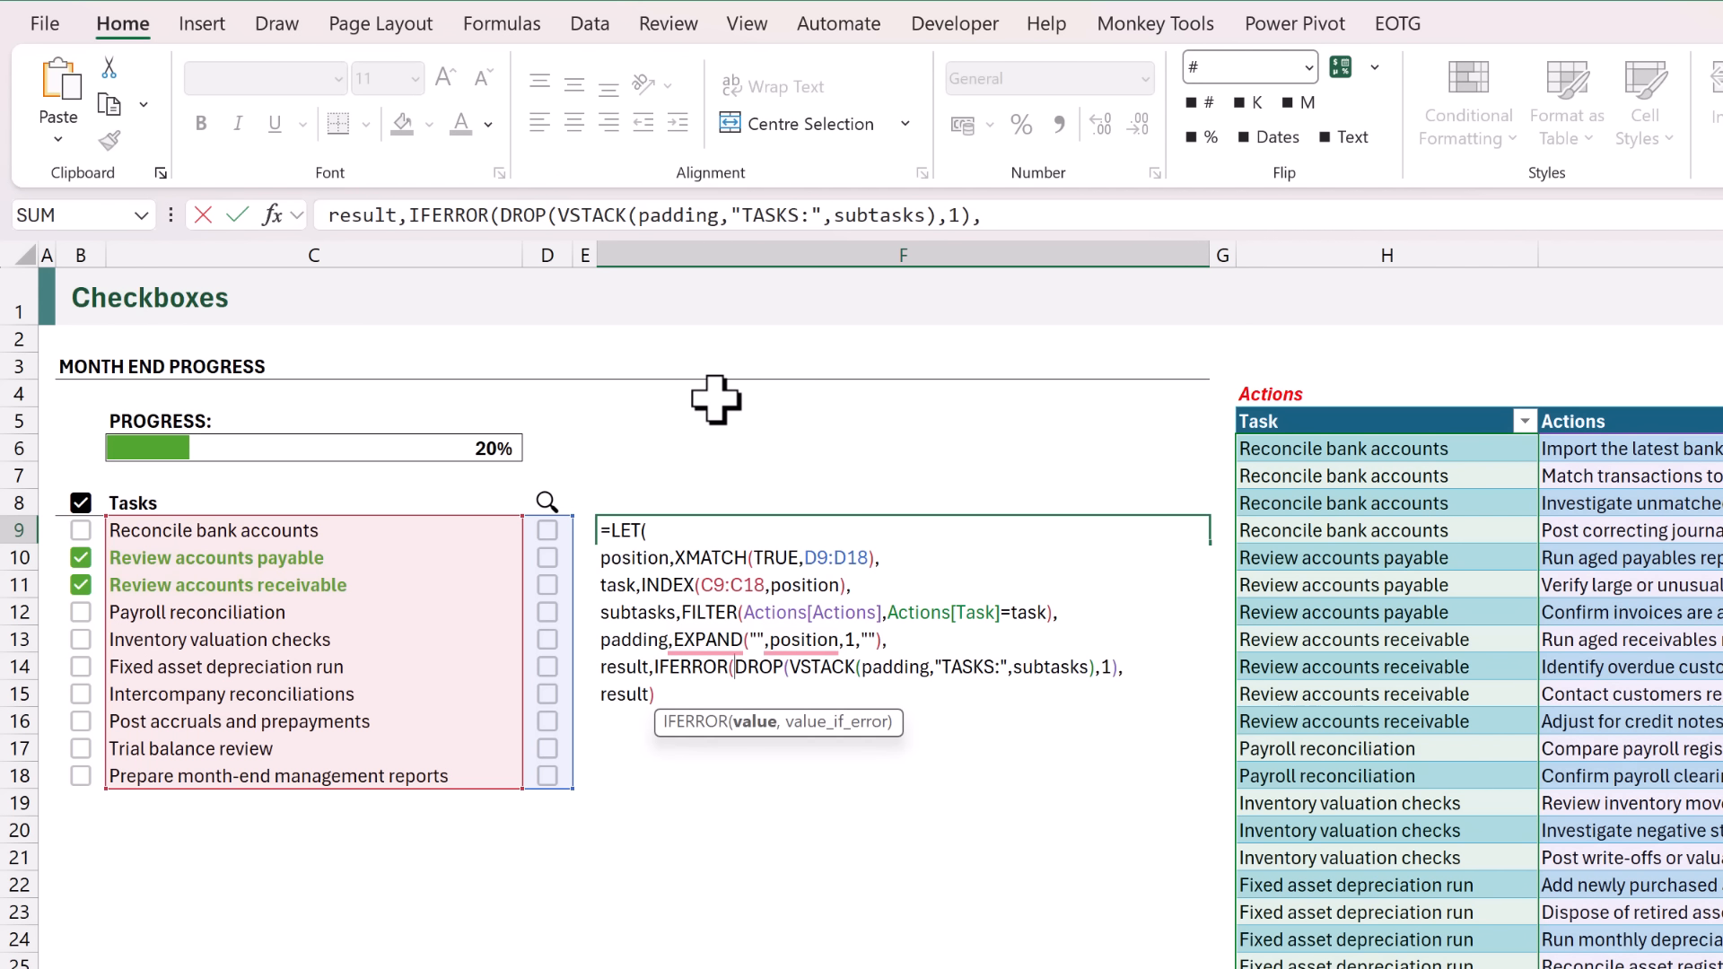
pyautogui.click(1133, 670)
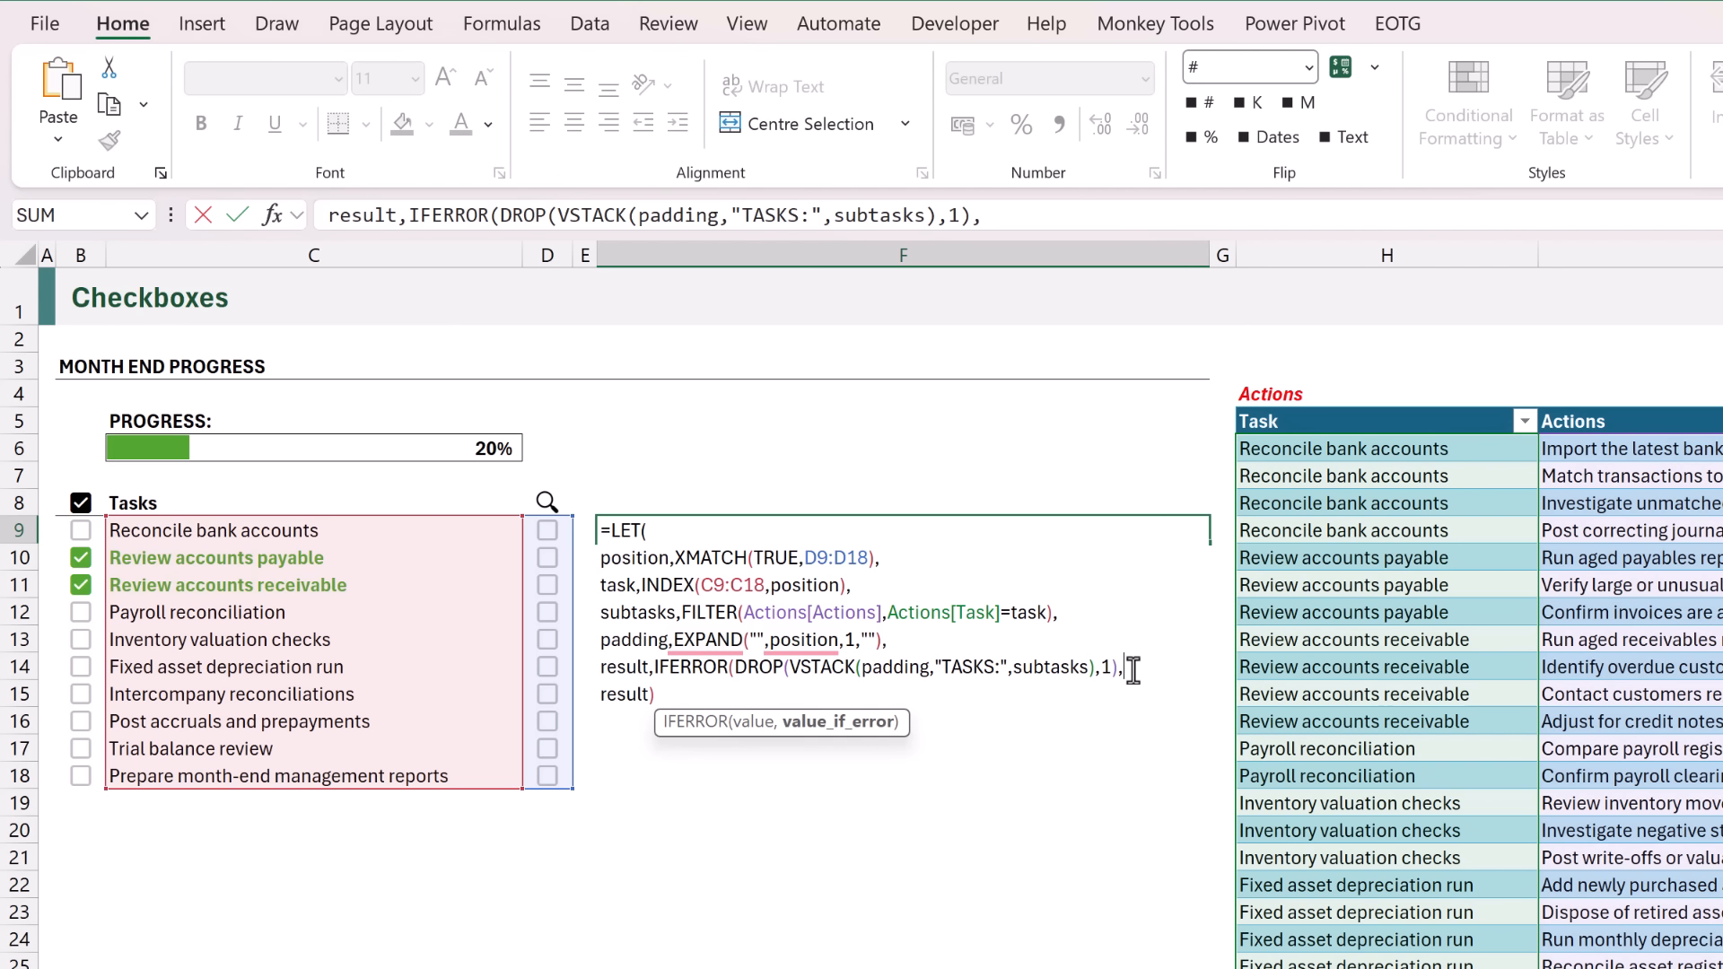
pyautogui.write('""),')
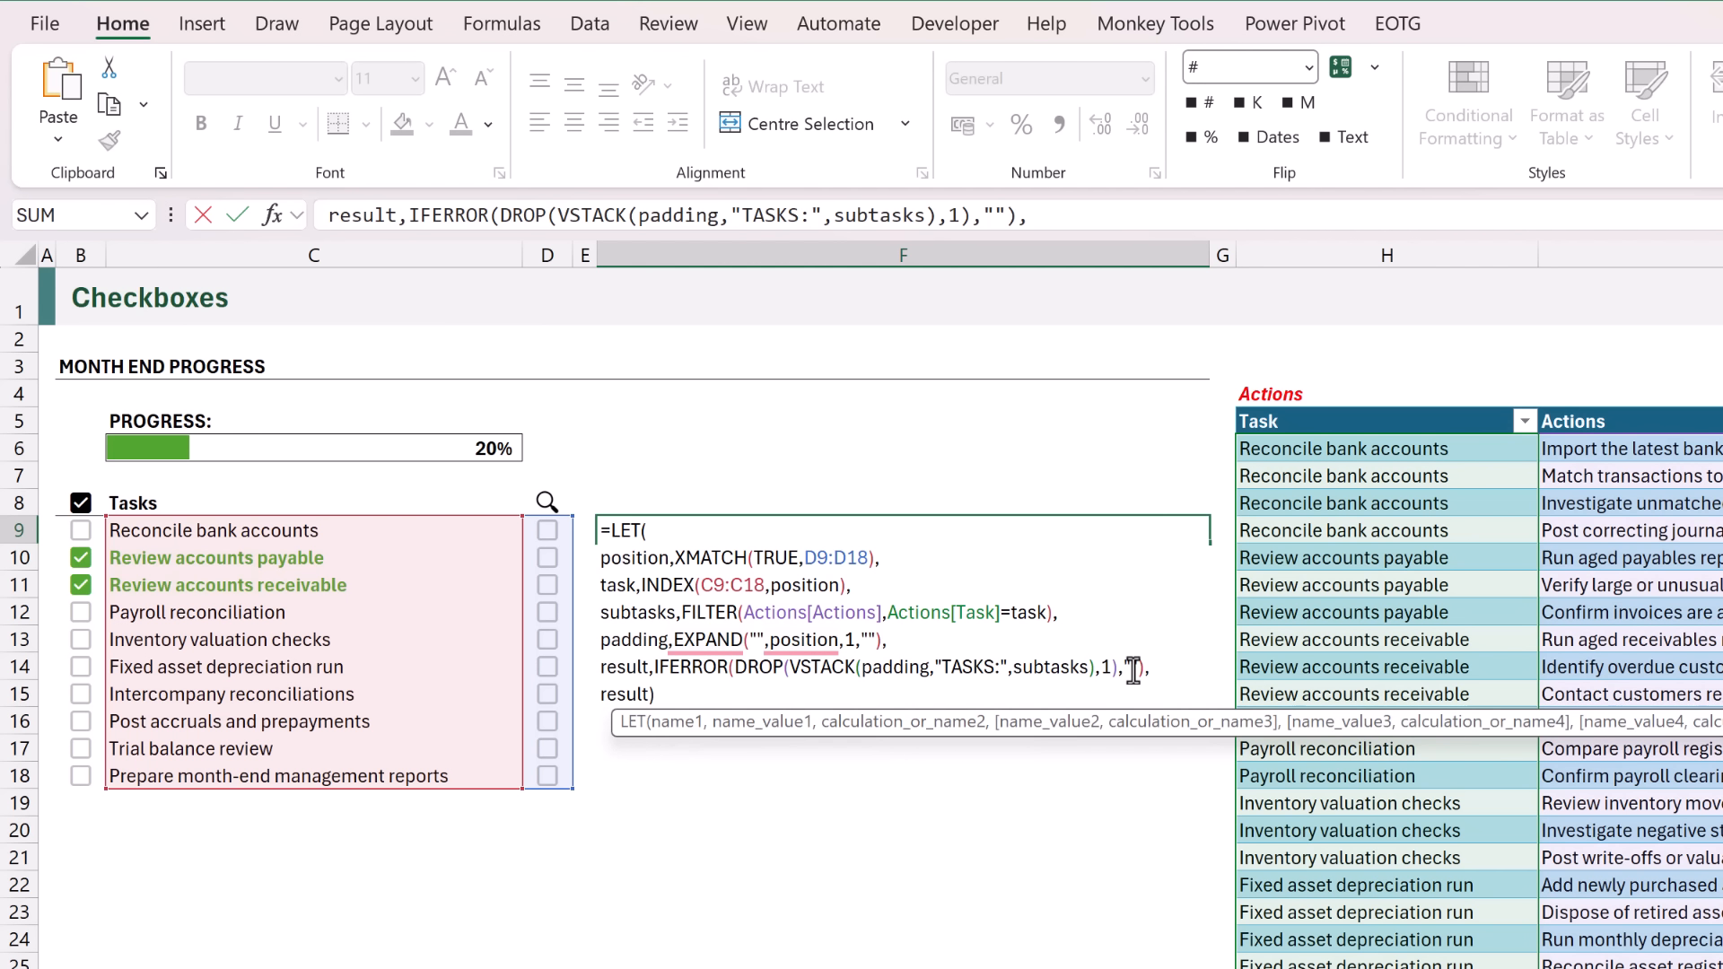
pyautogui.hotkey('ctrl', 'Return')
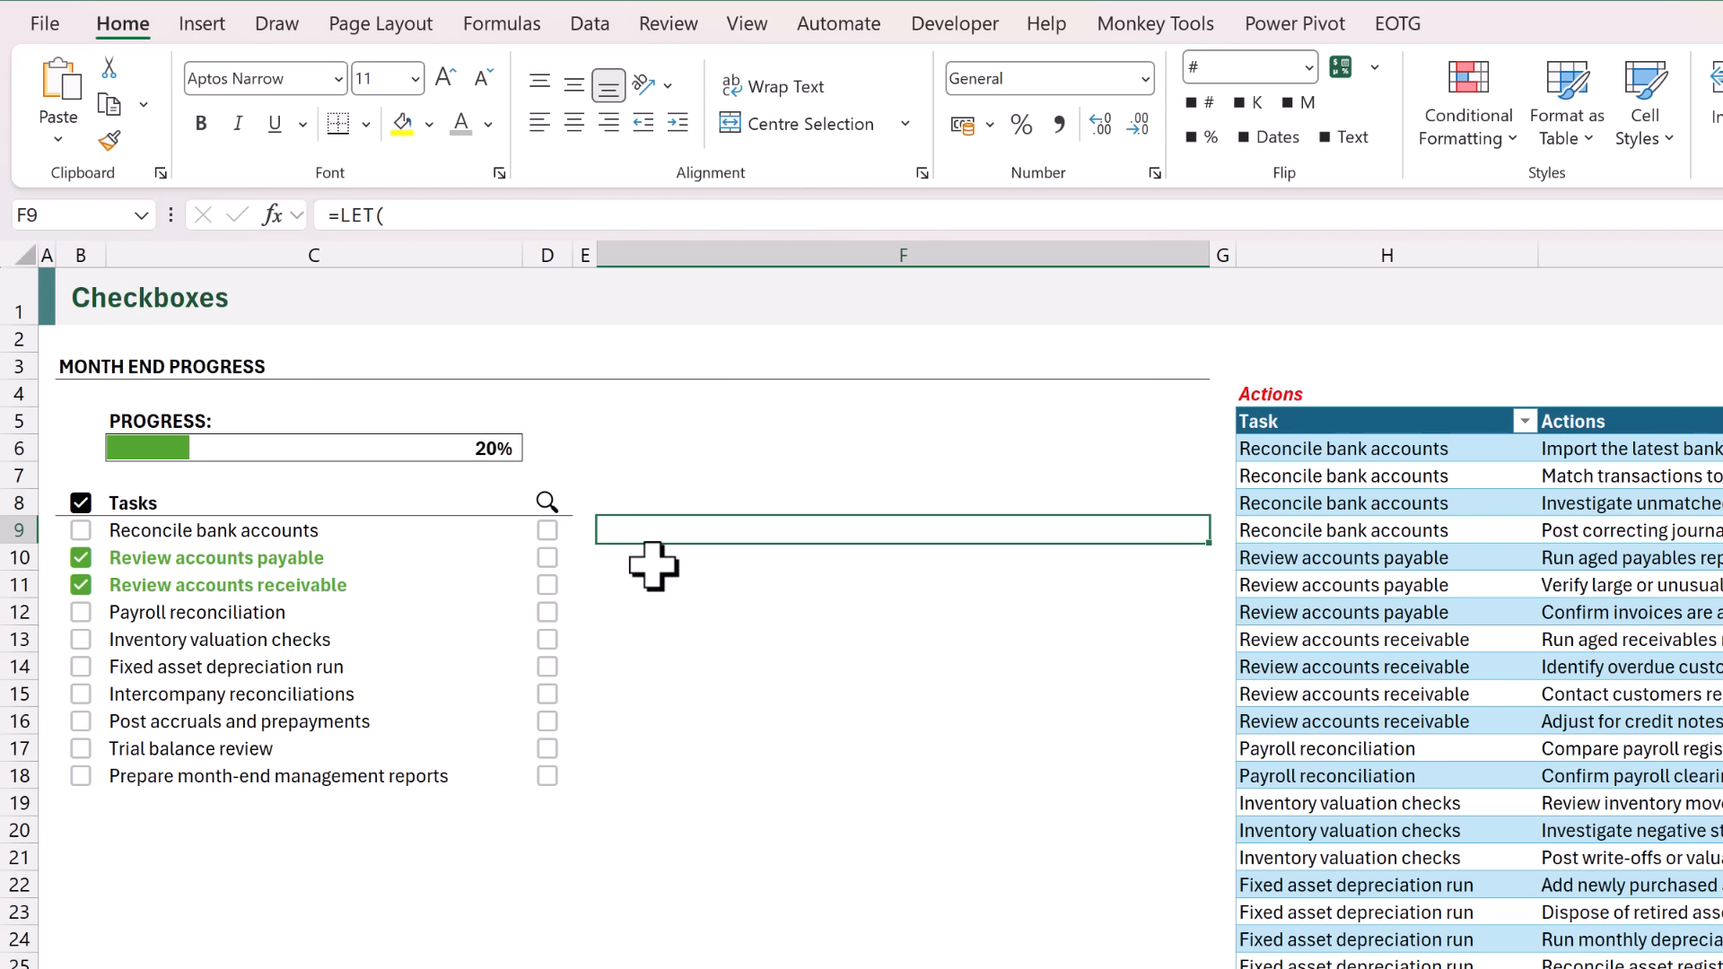
# Test the F9 formula by ticking and unticking the lookup checkbox in D9, and tick the one in D12.
pyautogui.click(549, 531)
pyautogui.click(551, 531)
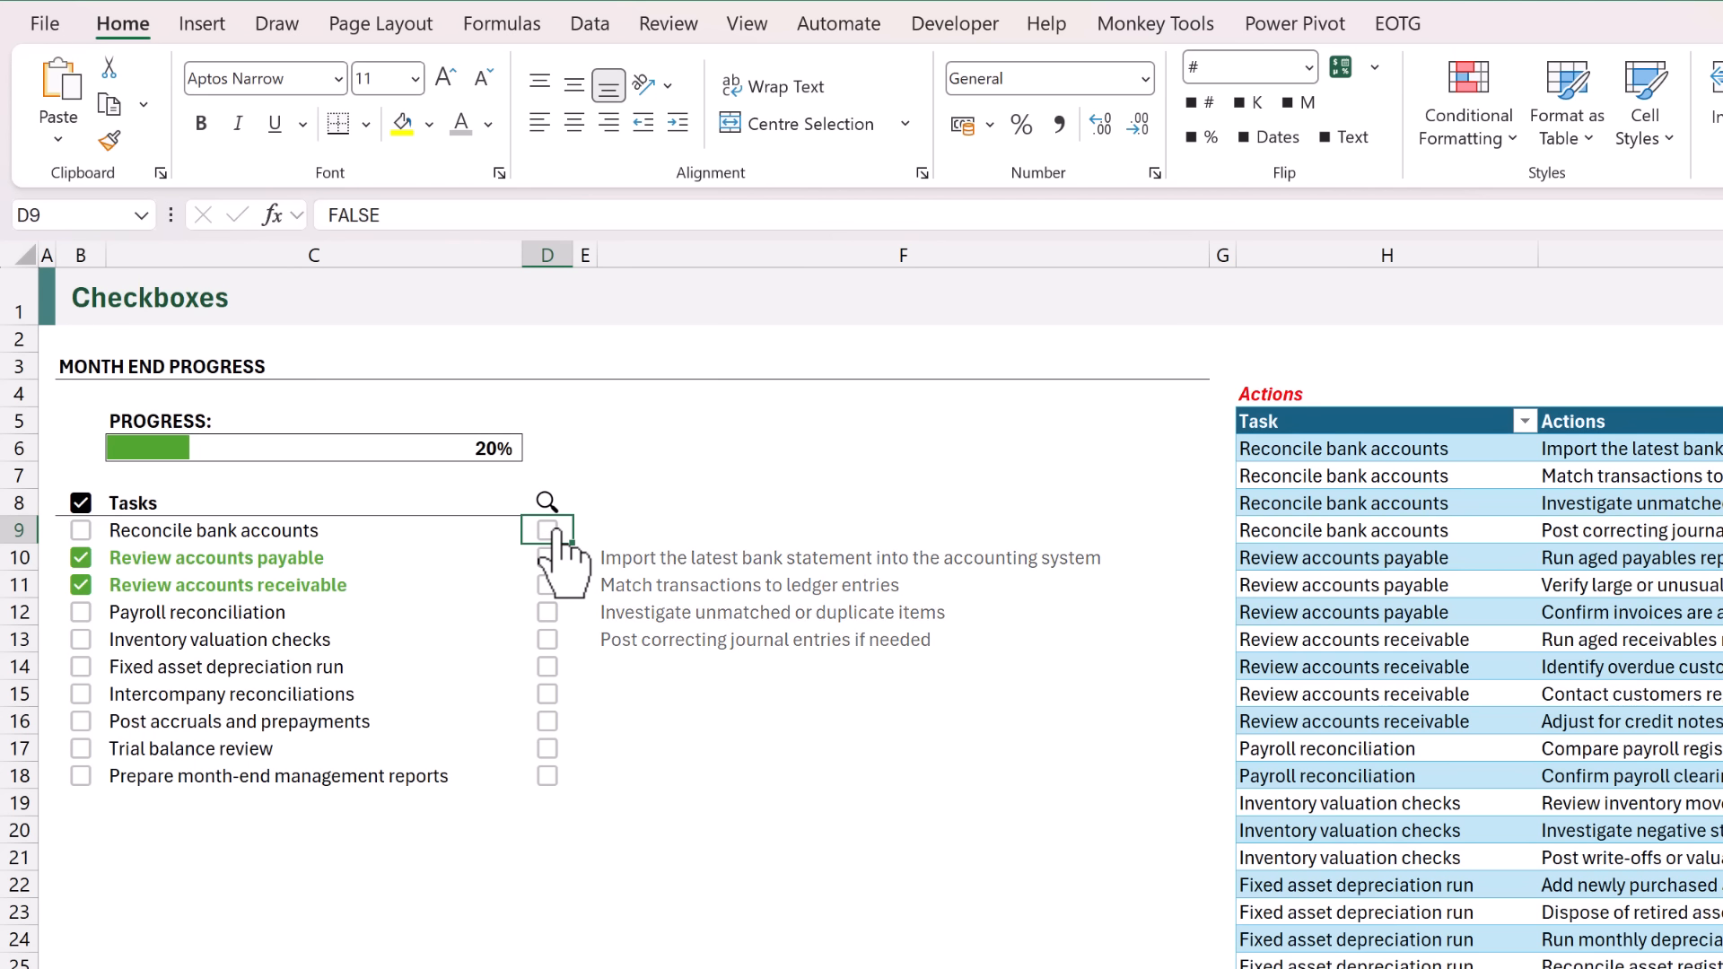
pyautogui.click(549, 614)
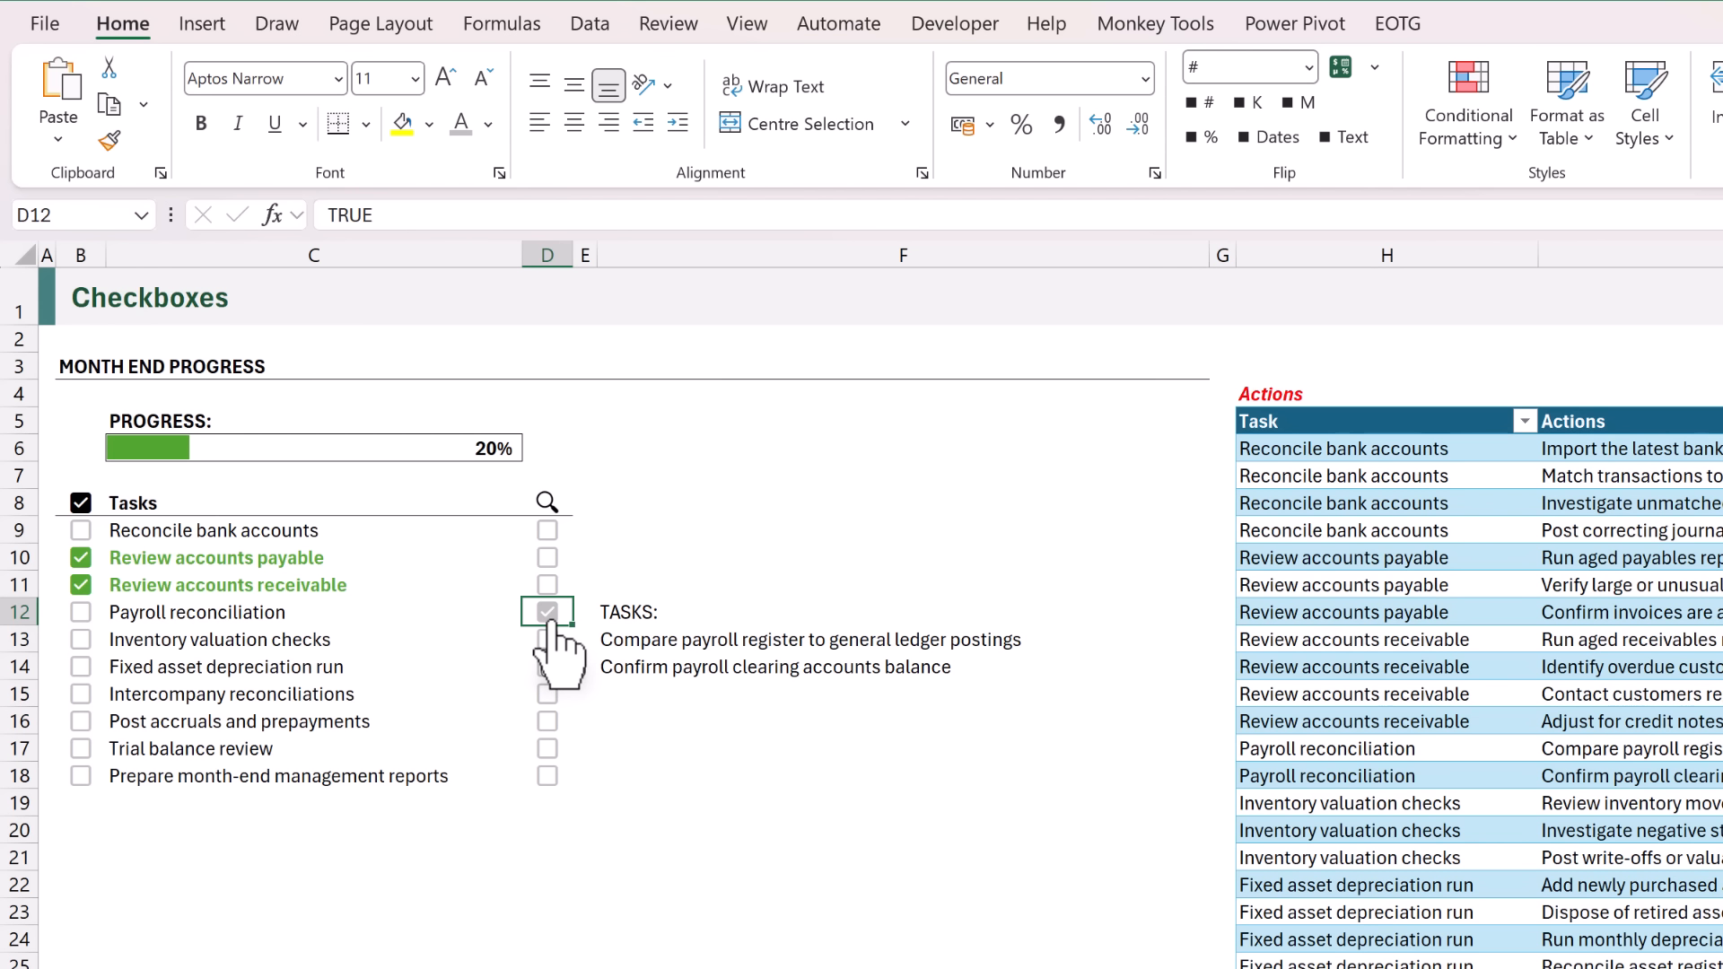
# Insert the Rightwards Arrow symbol (character code 2192) in cell E9.
pyautogui.click(582, 531)
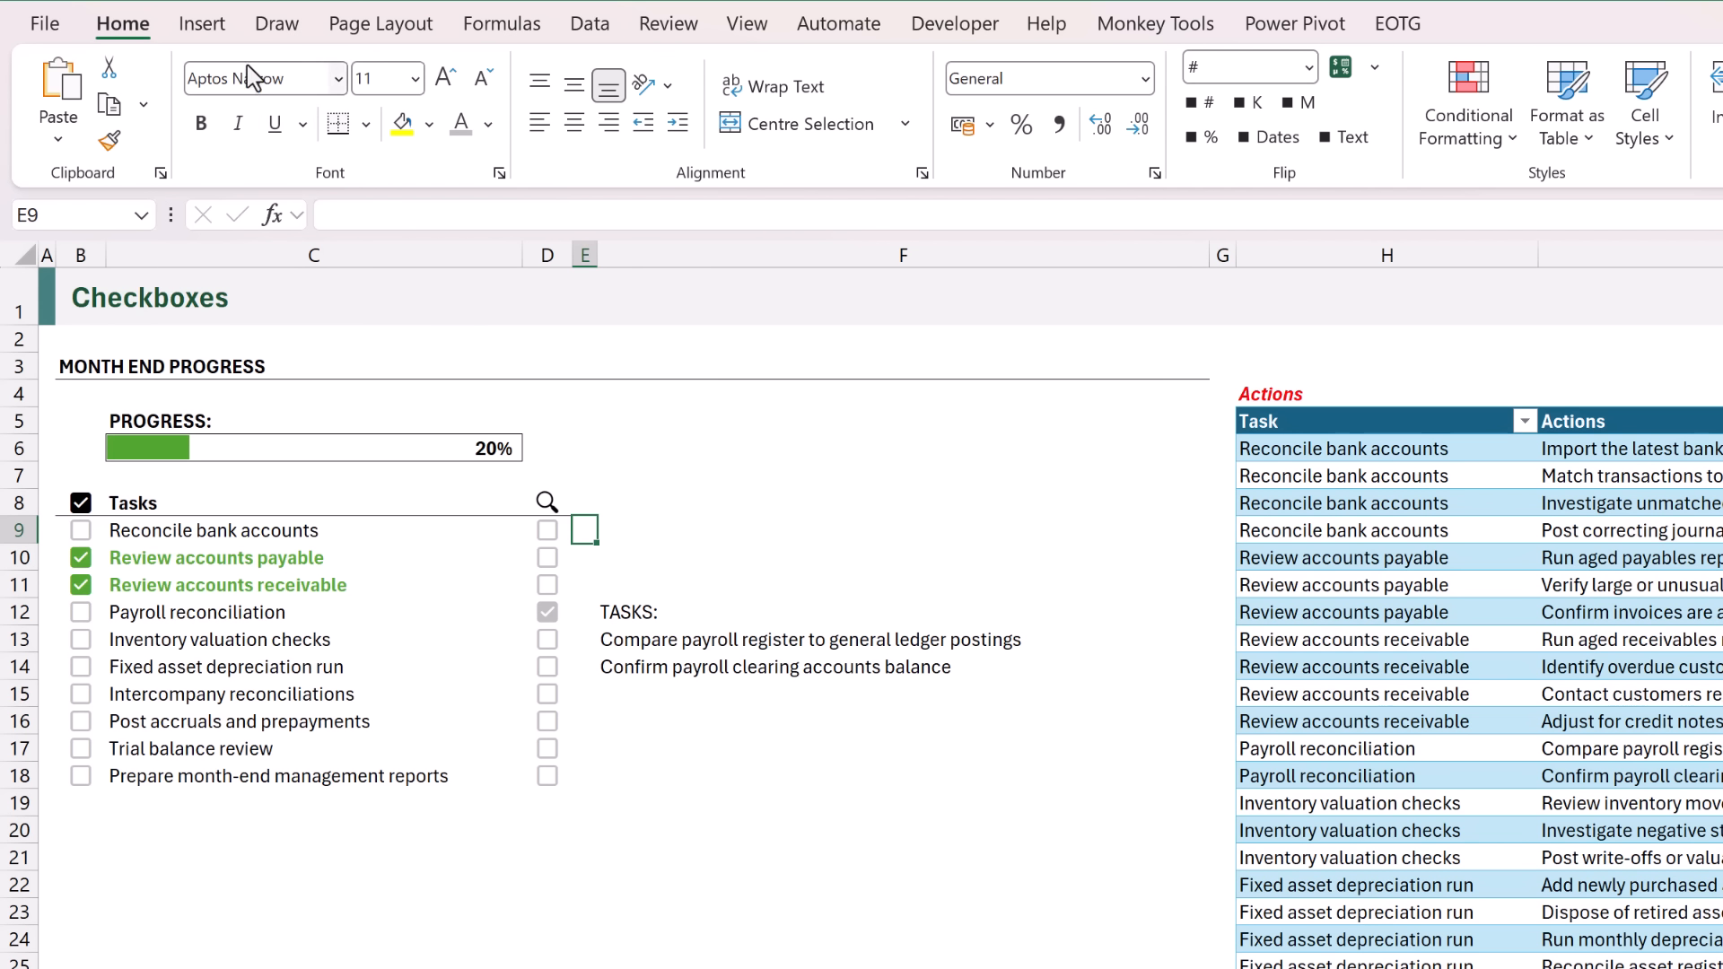
pyautogui.click(217, 27)
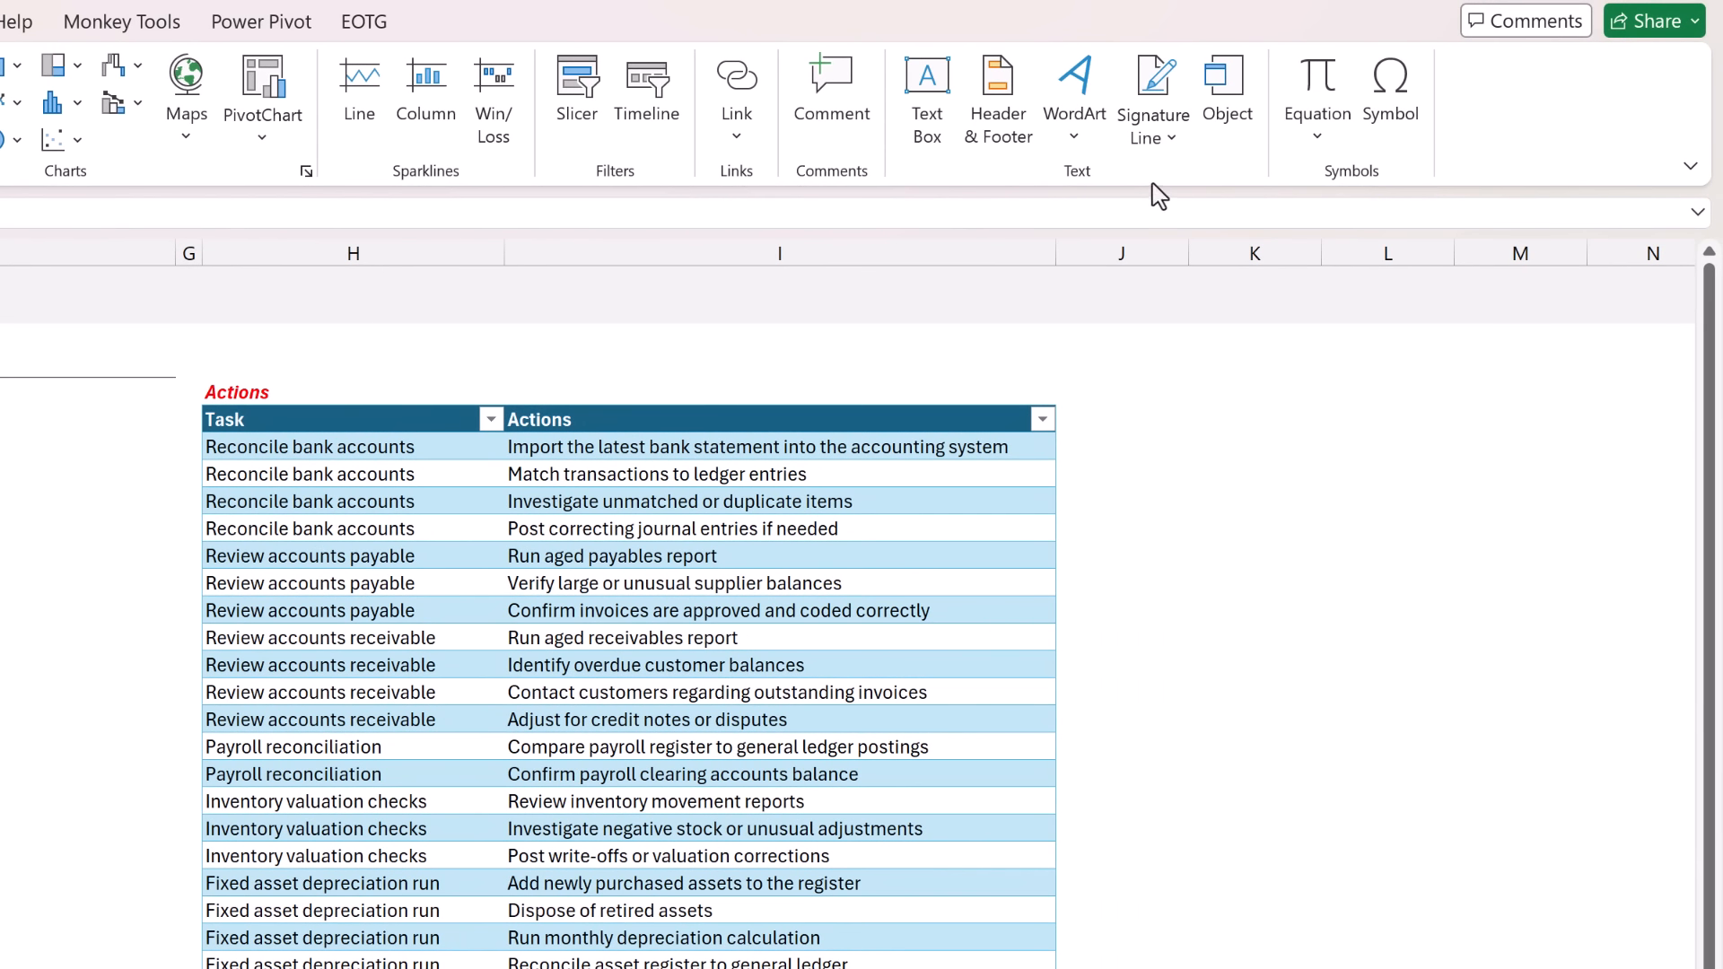
pyautogui.click(1394, 90)
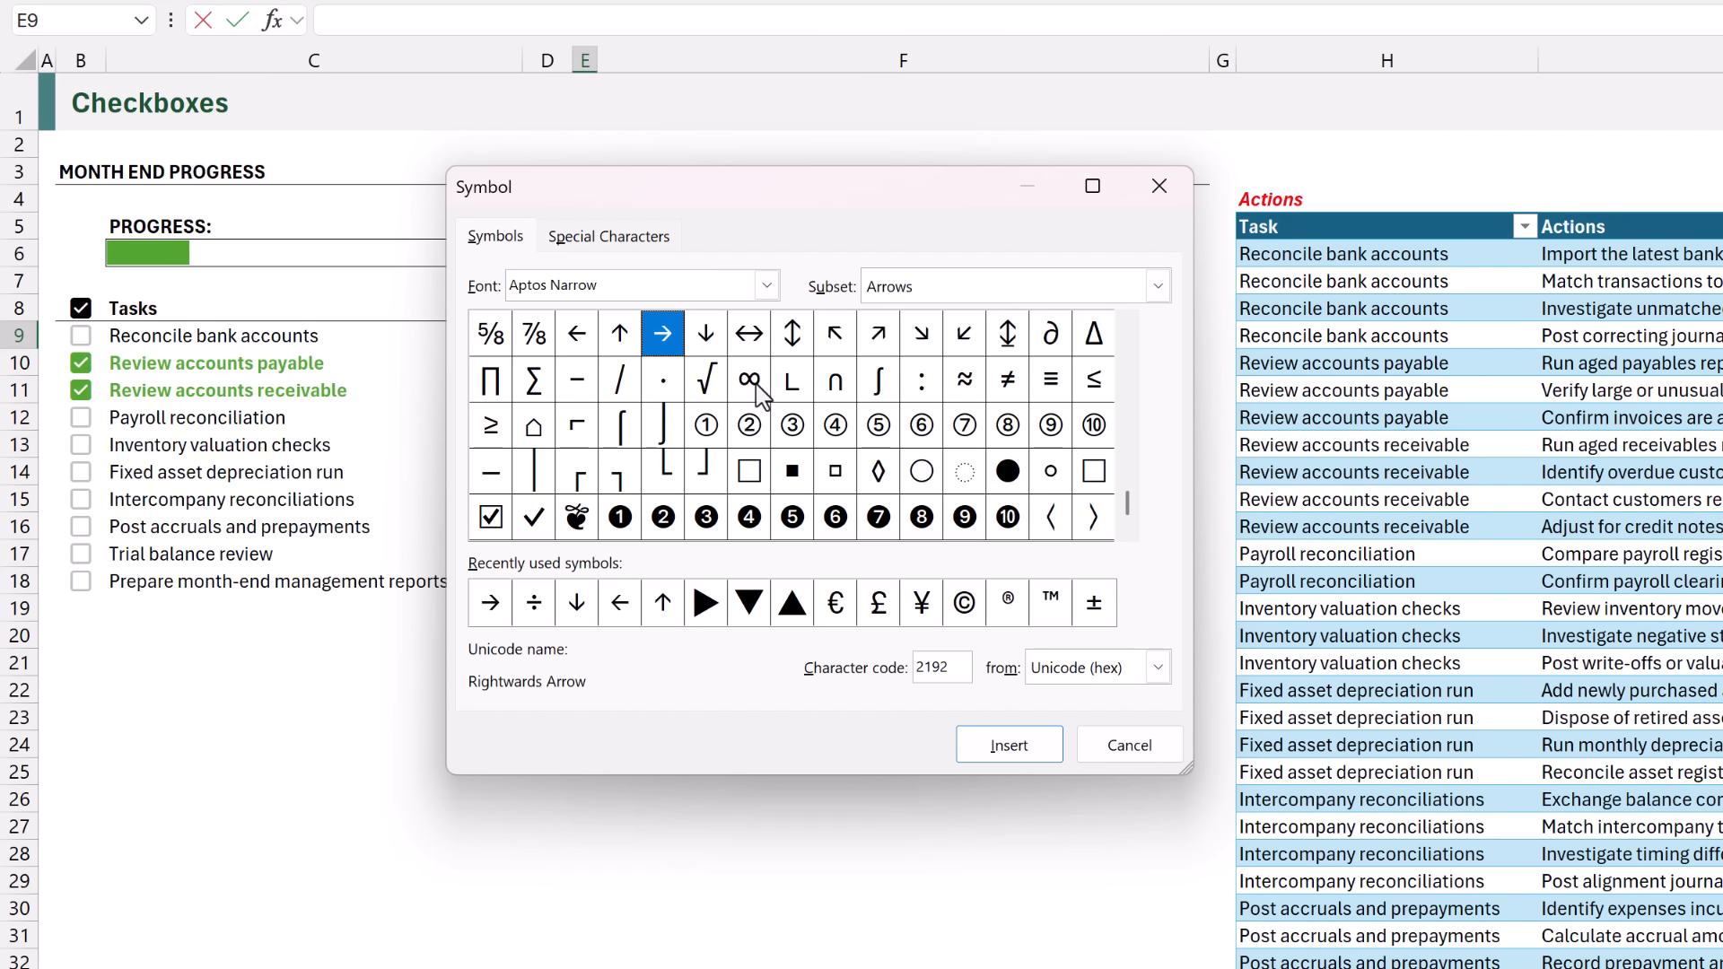
pyautogui.moveTo(1128, 508); pyautogui.dragTo(1124, 440)
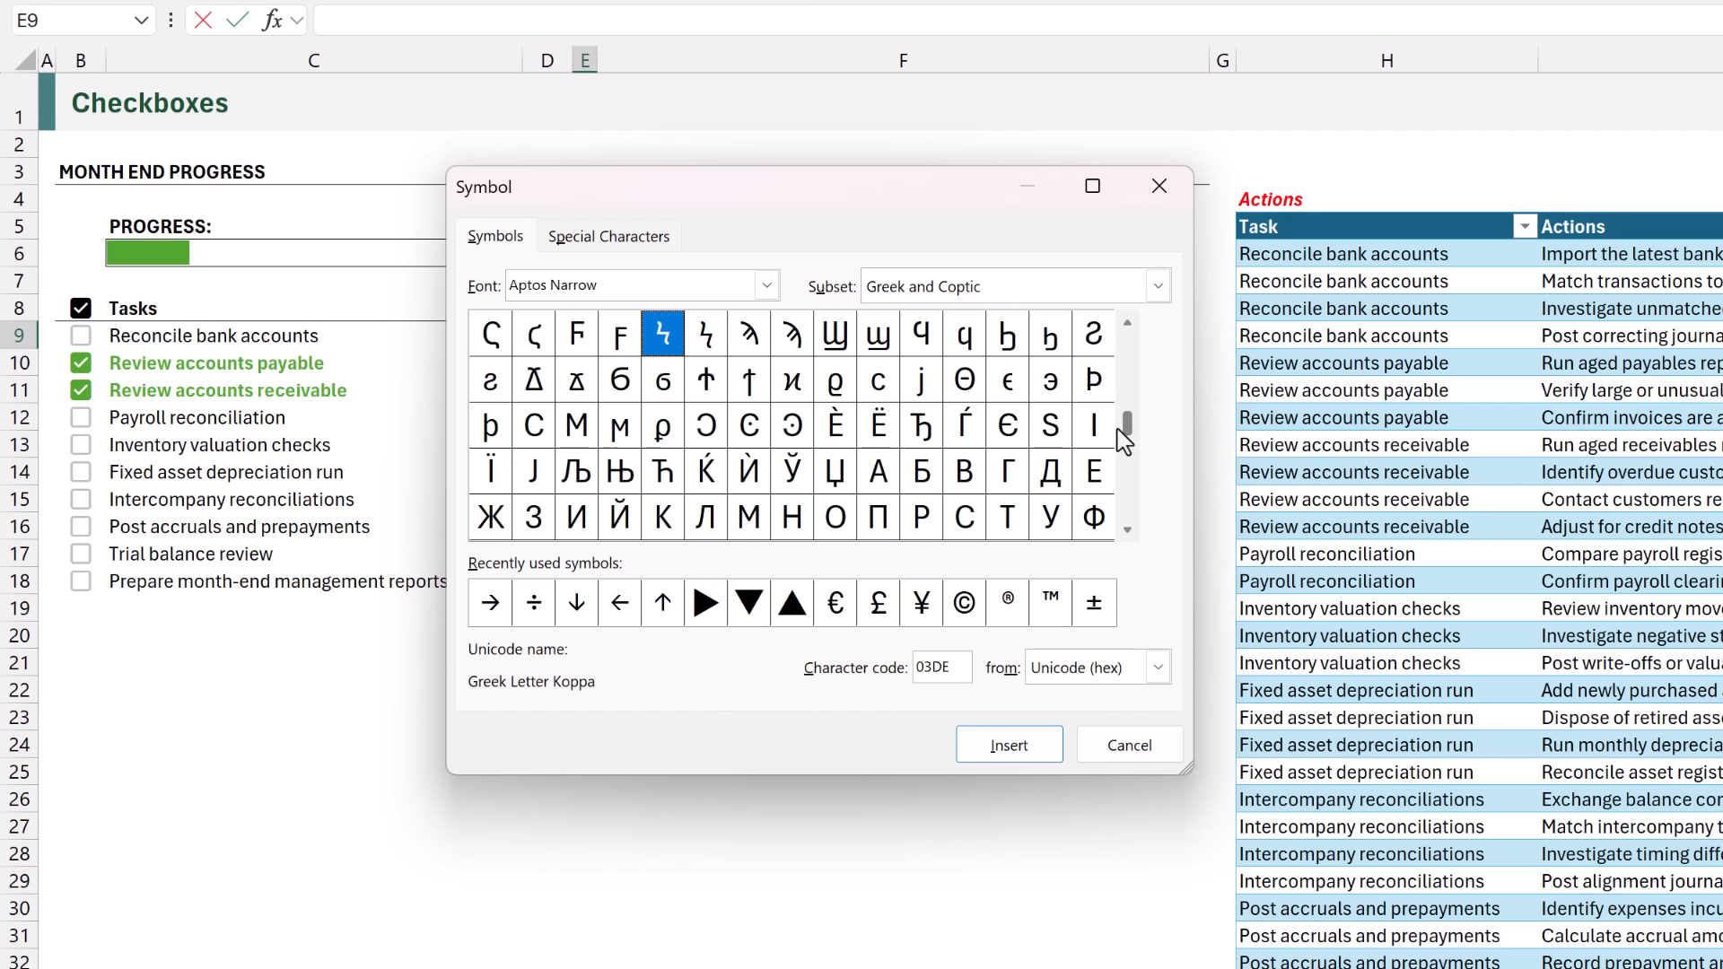
pyautogui.click(489, 610)
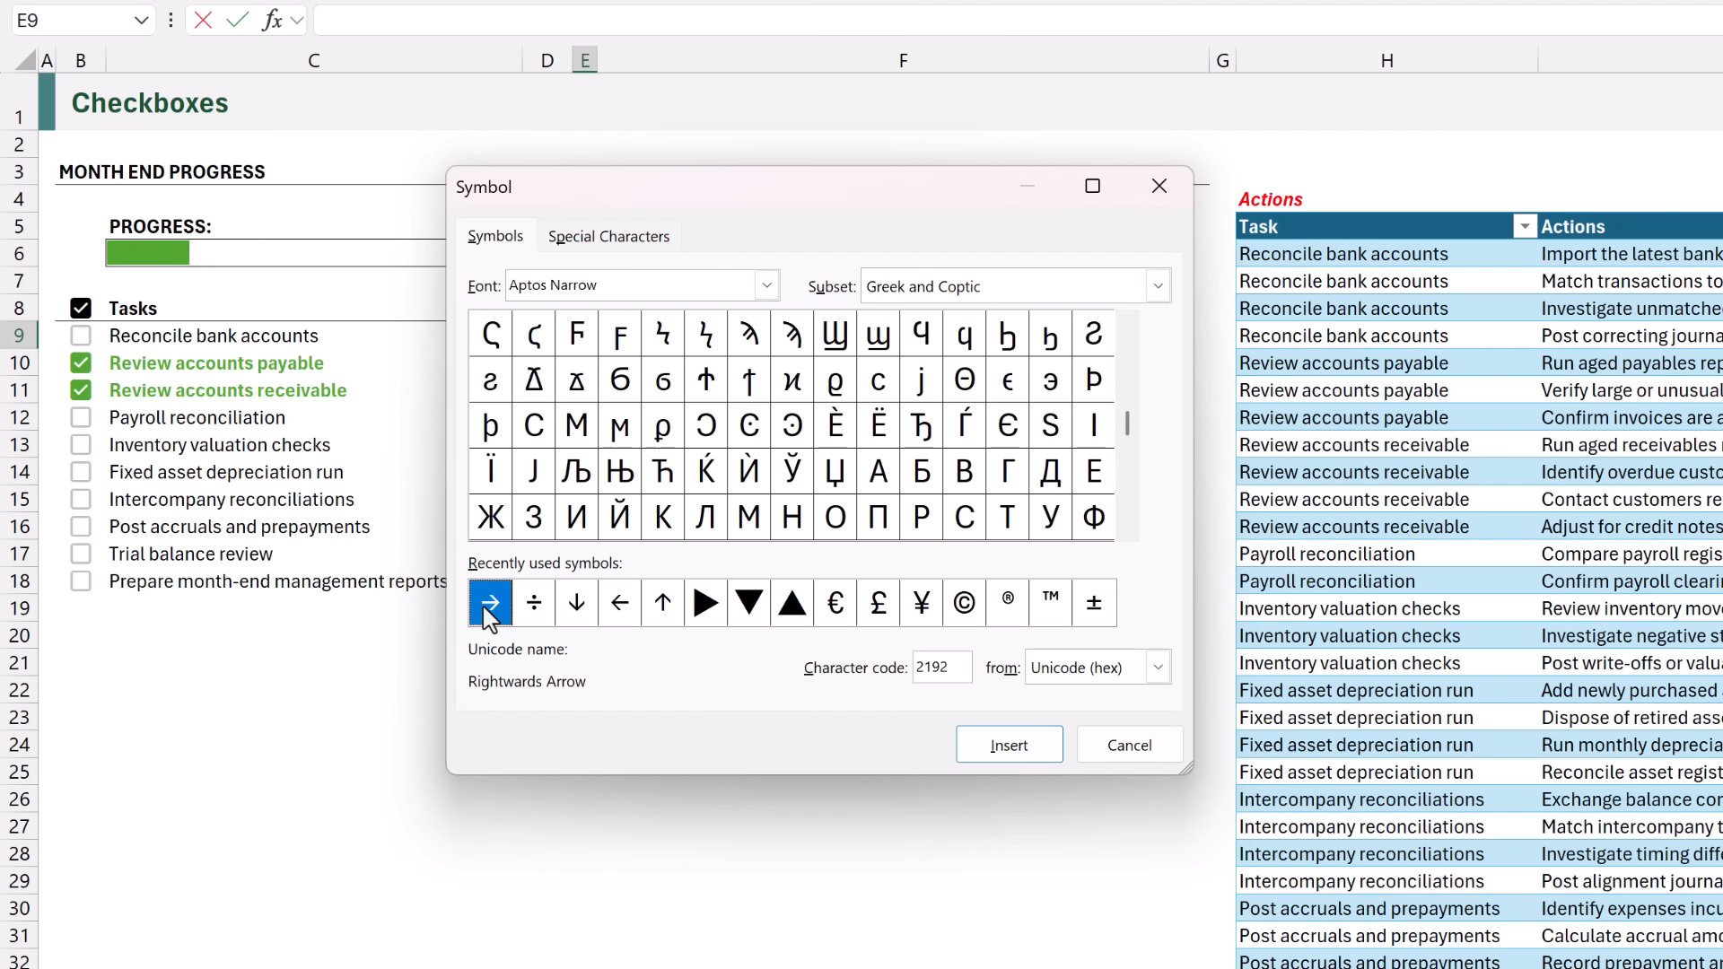
pyautogui.click(1028, 756)
pyautogui.click(1113, 754)
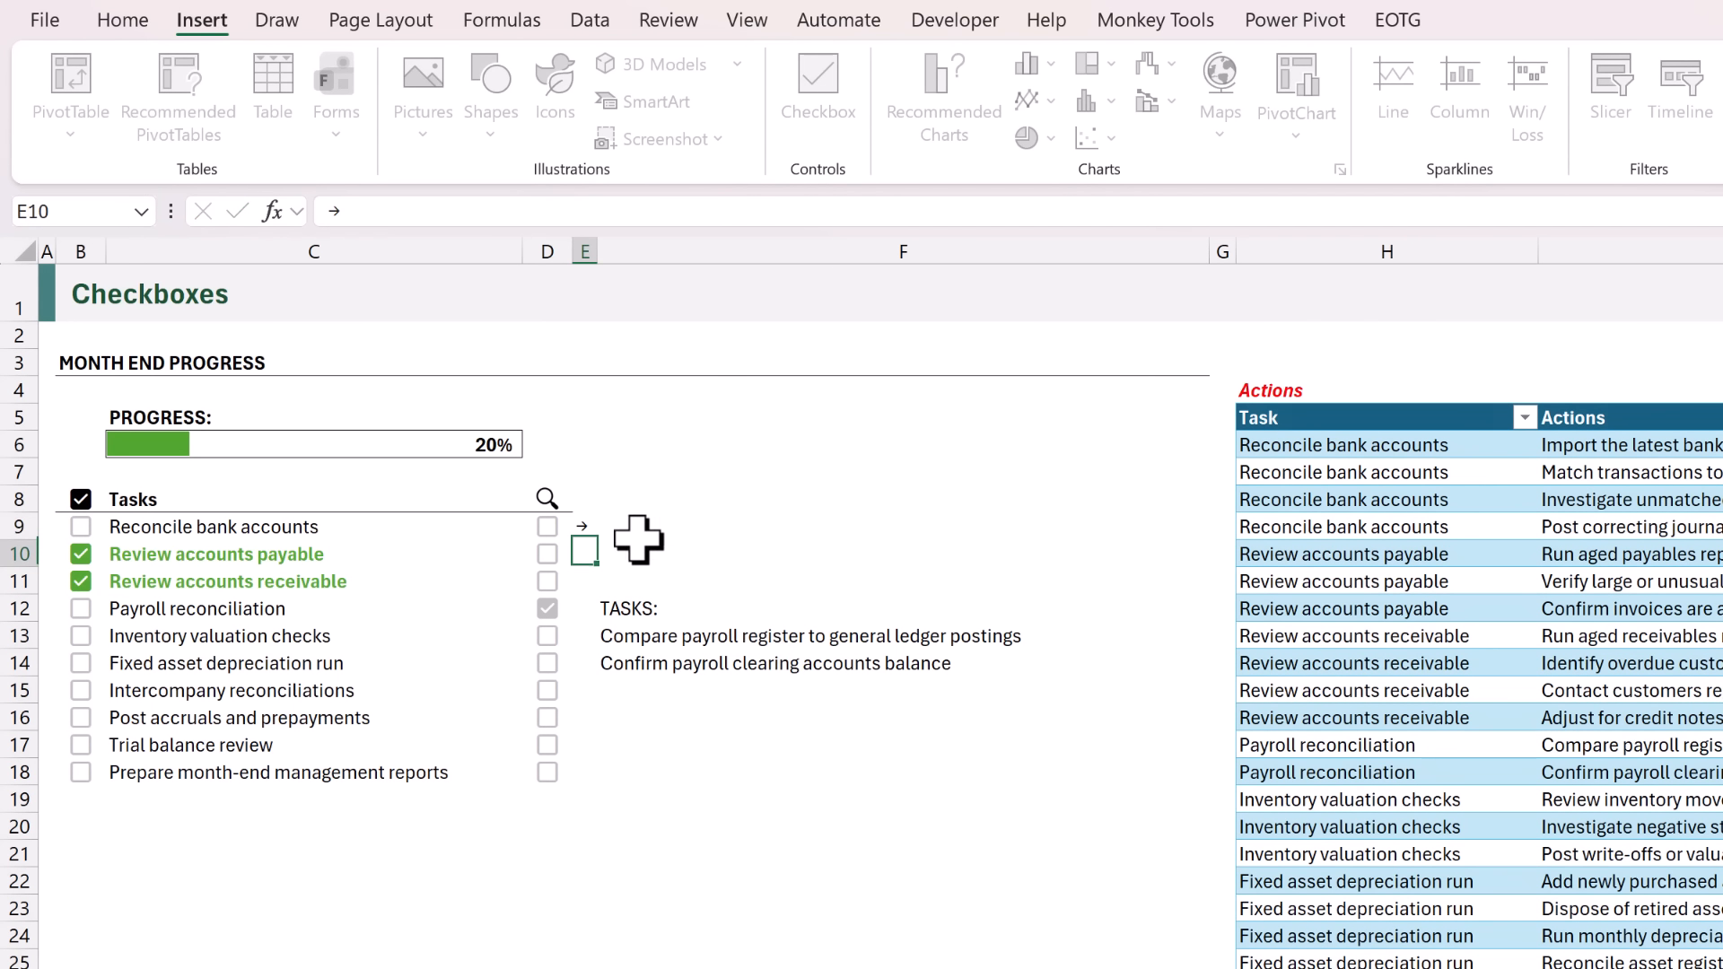
# Fill the arrow from E9 down to E18 and set the font color of these cells to white.
pyautogui.click(584, 535)
pyautogui.moveTo(597, 541); pyautogui.dragTo(582, 779)
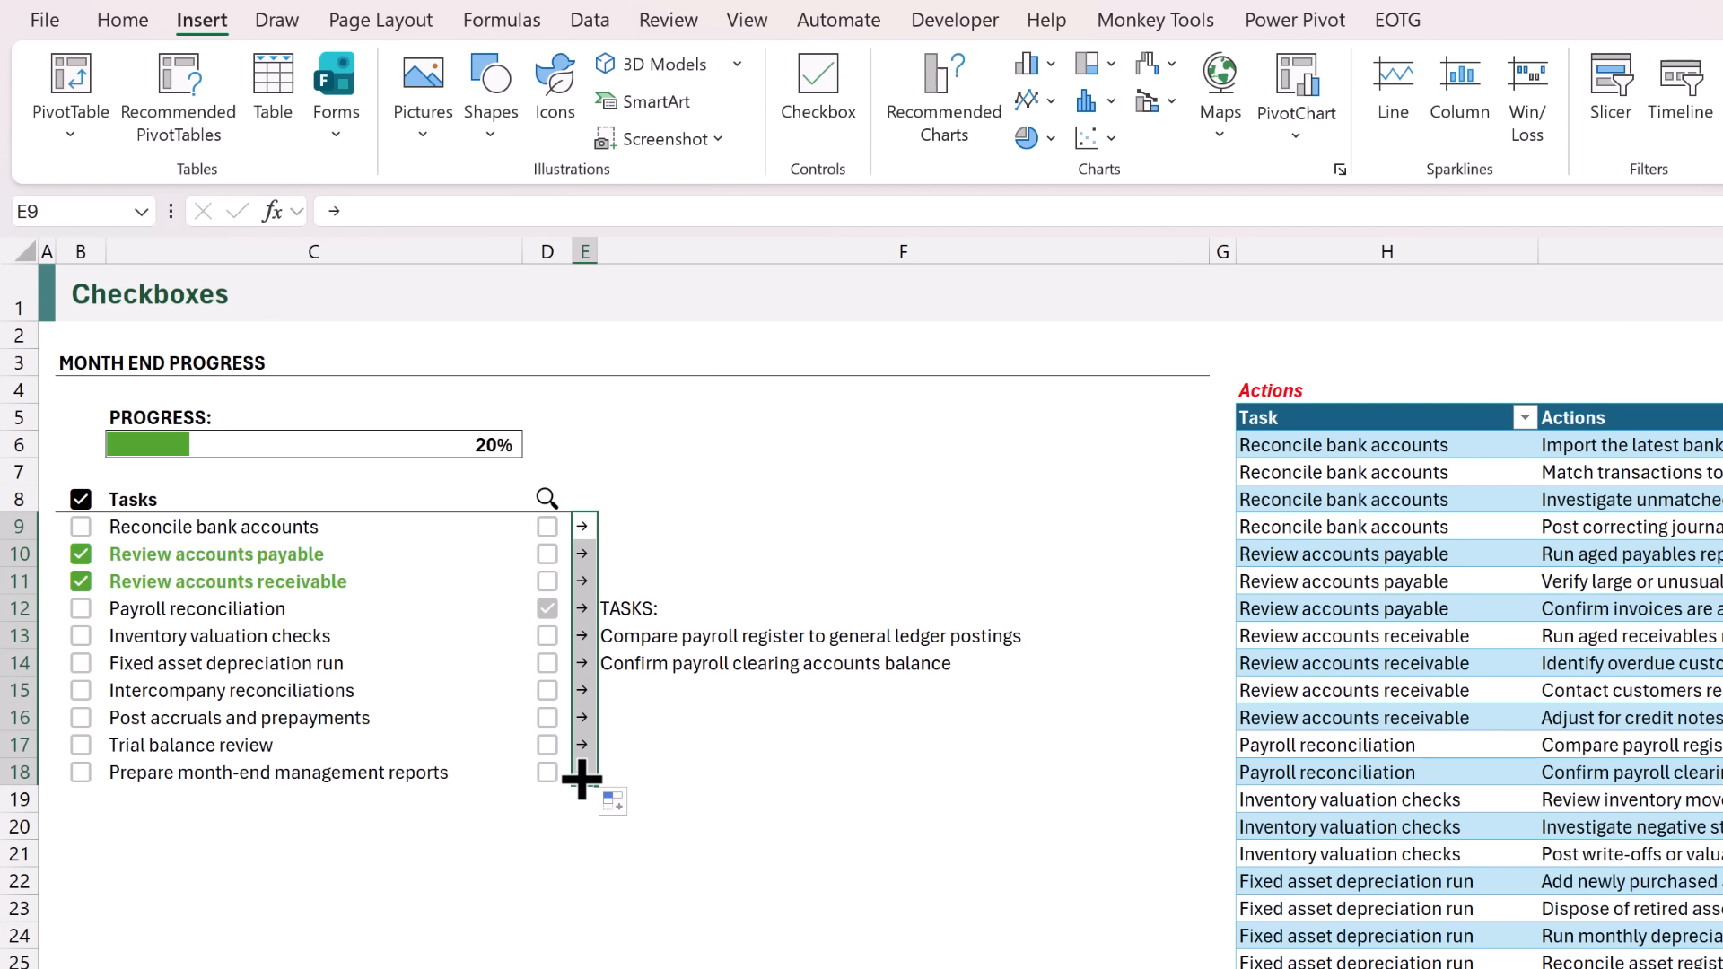
pyautogui.click(125, 21)
pyautogui.click(488, 121)
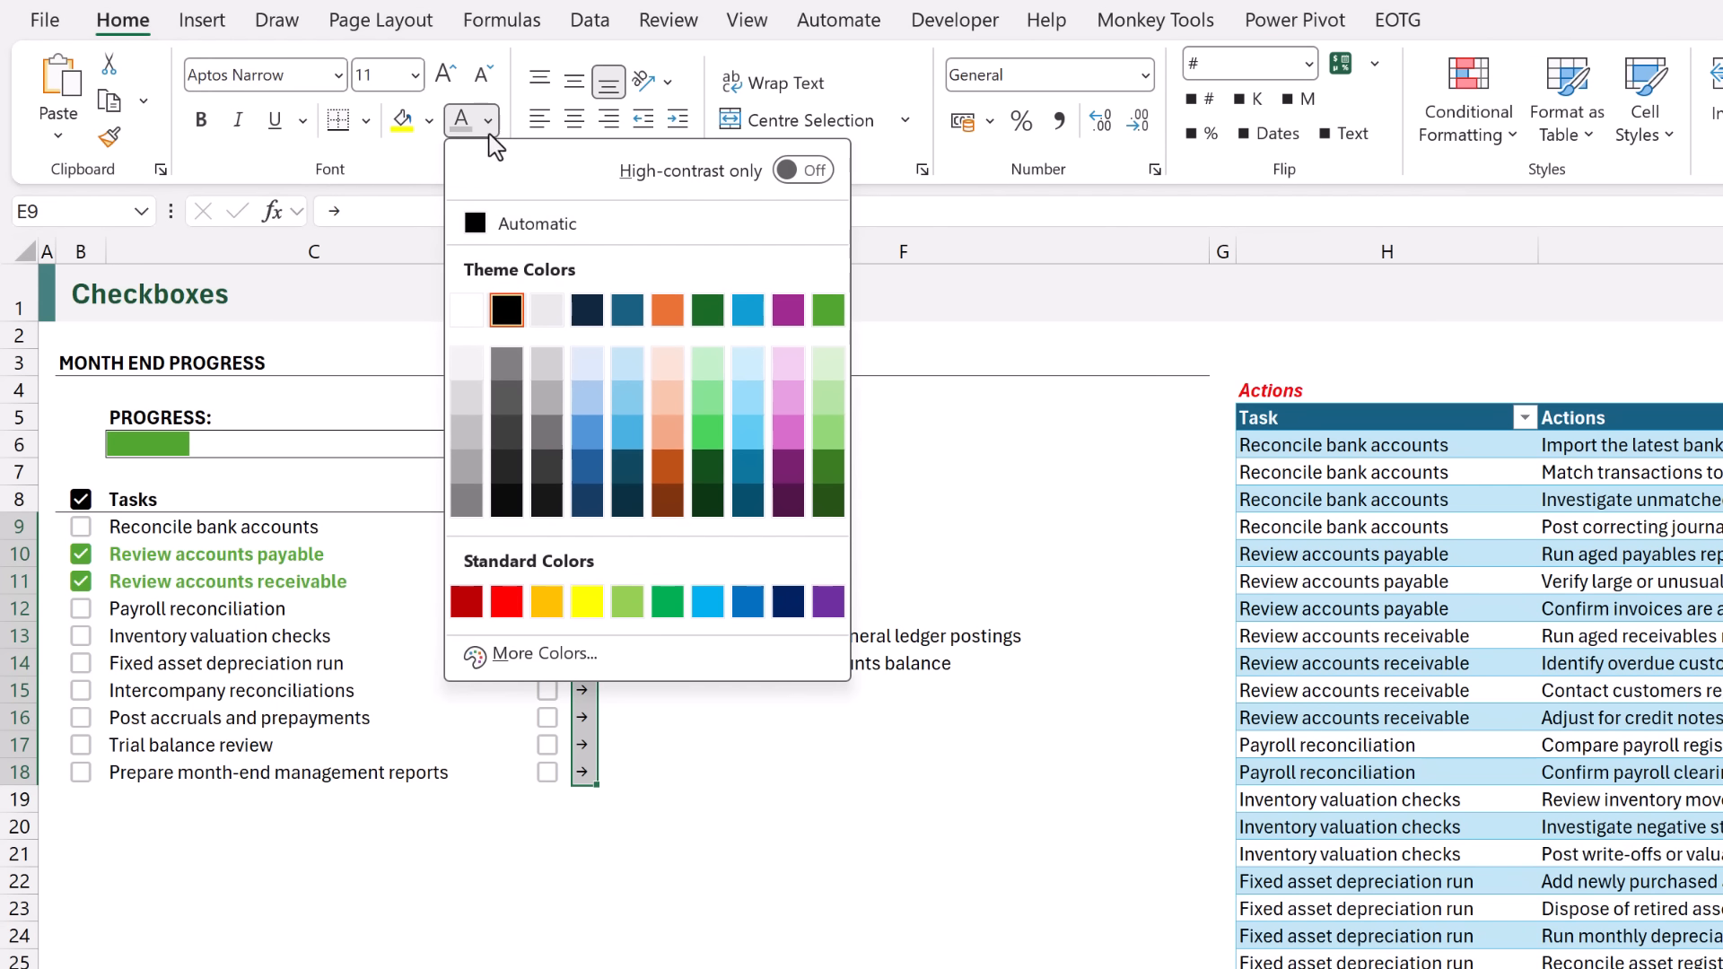
pyautogui.click(549, 433)
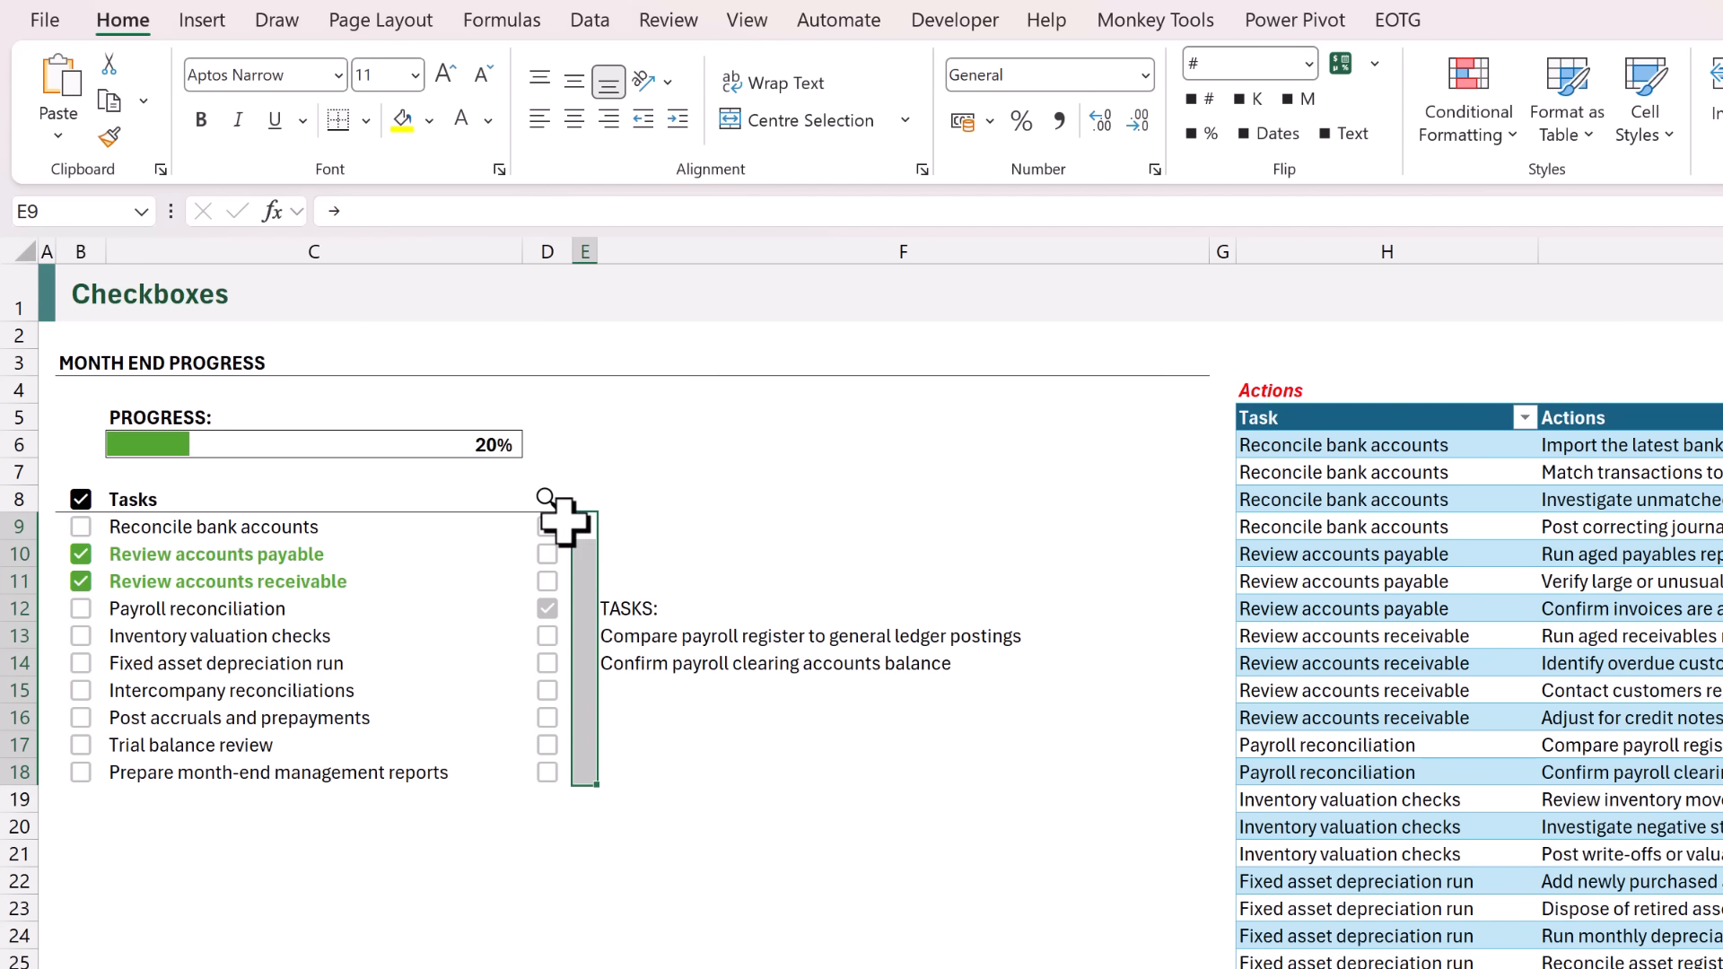
# Start a formula-based conditional formatting rule for D9:F18 with the formula =$D9.
pyautogui.moveTo(555, 521); pyautogui.dragTo(709, 761)
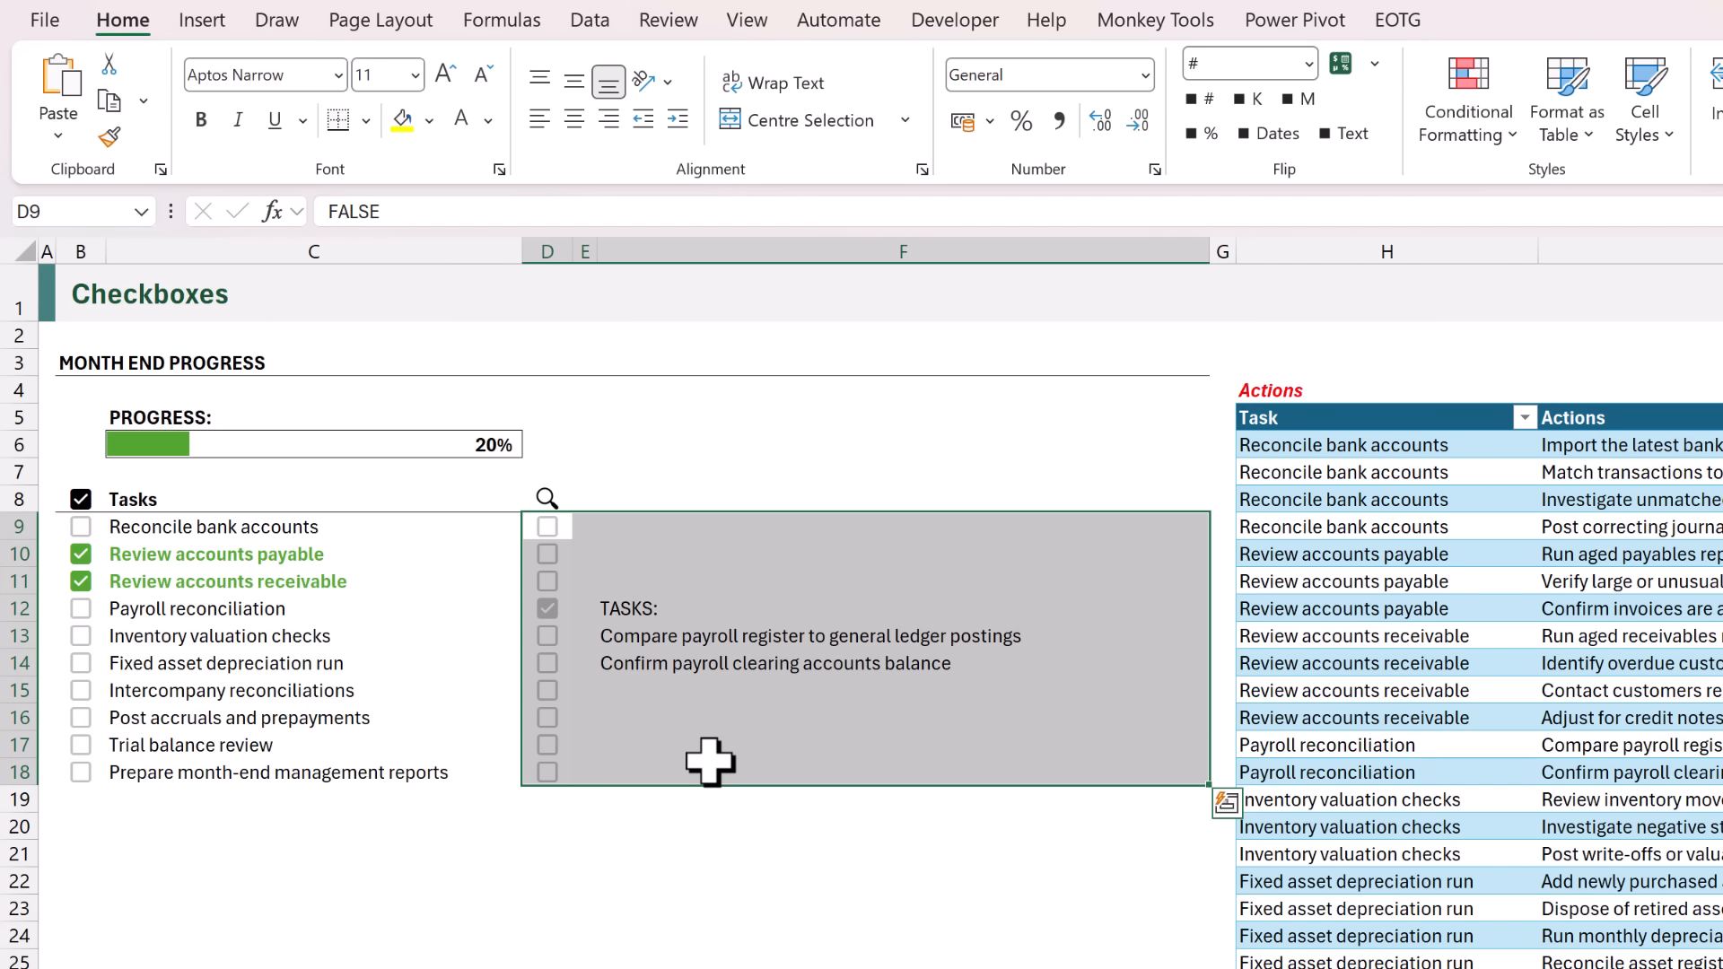
pyautogui.click(1490, 135)
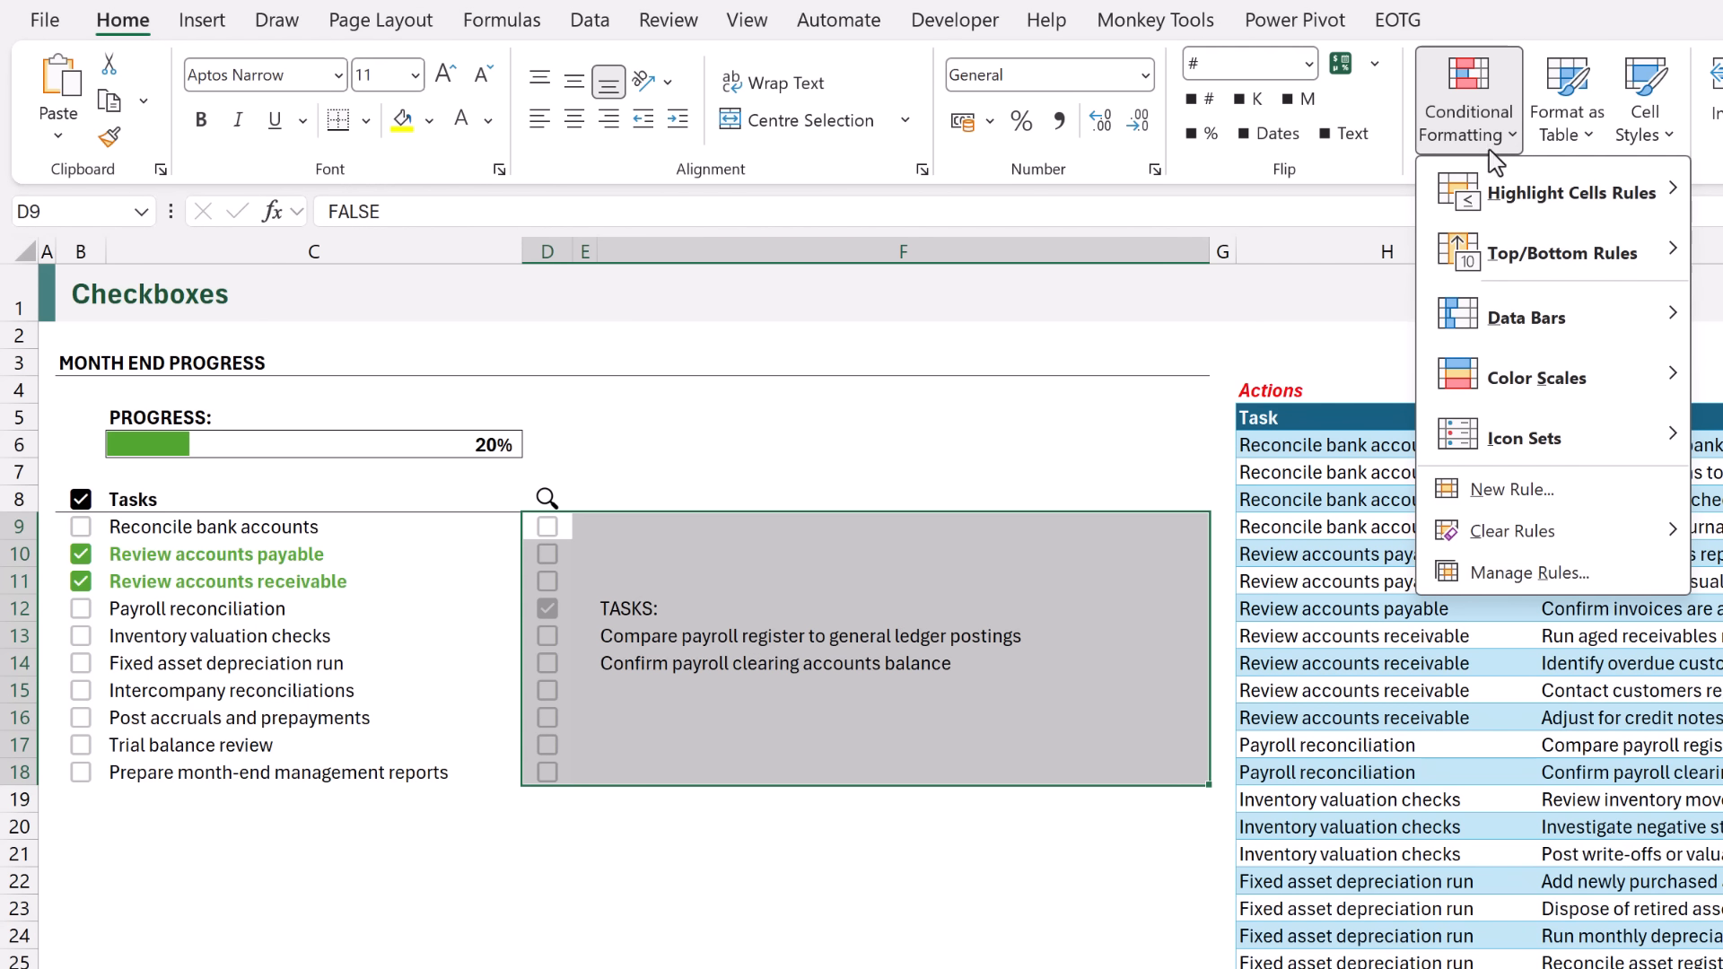
pyautogui.click(1517, 489)
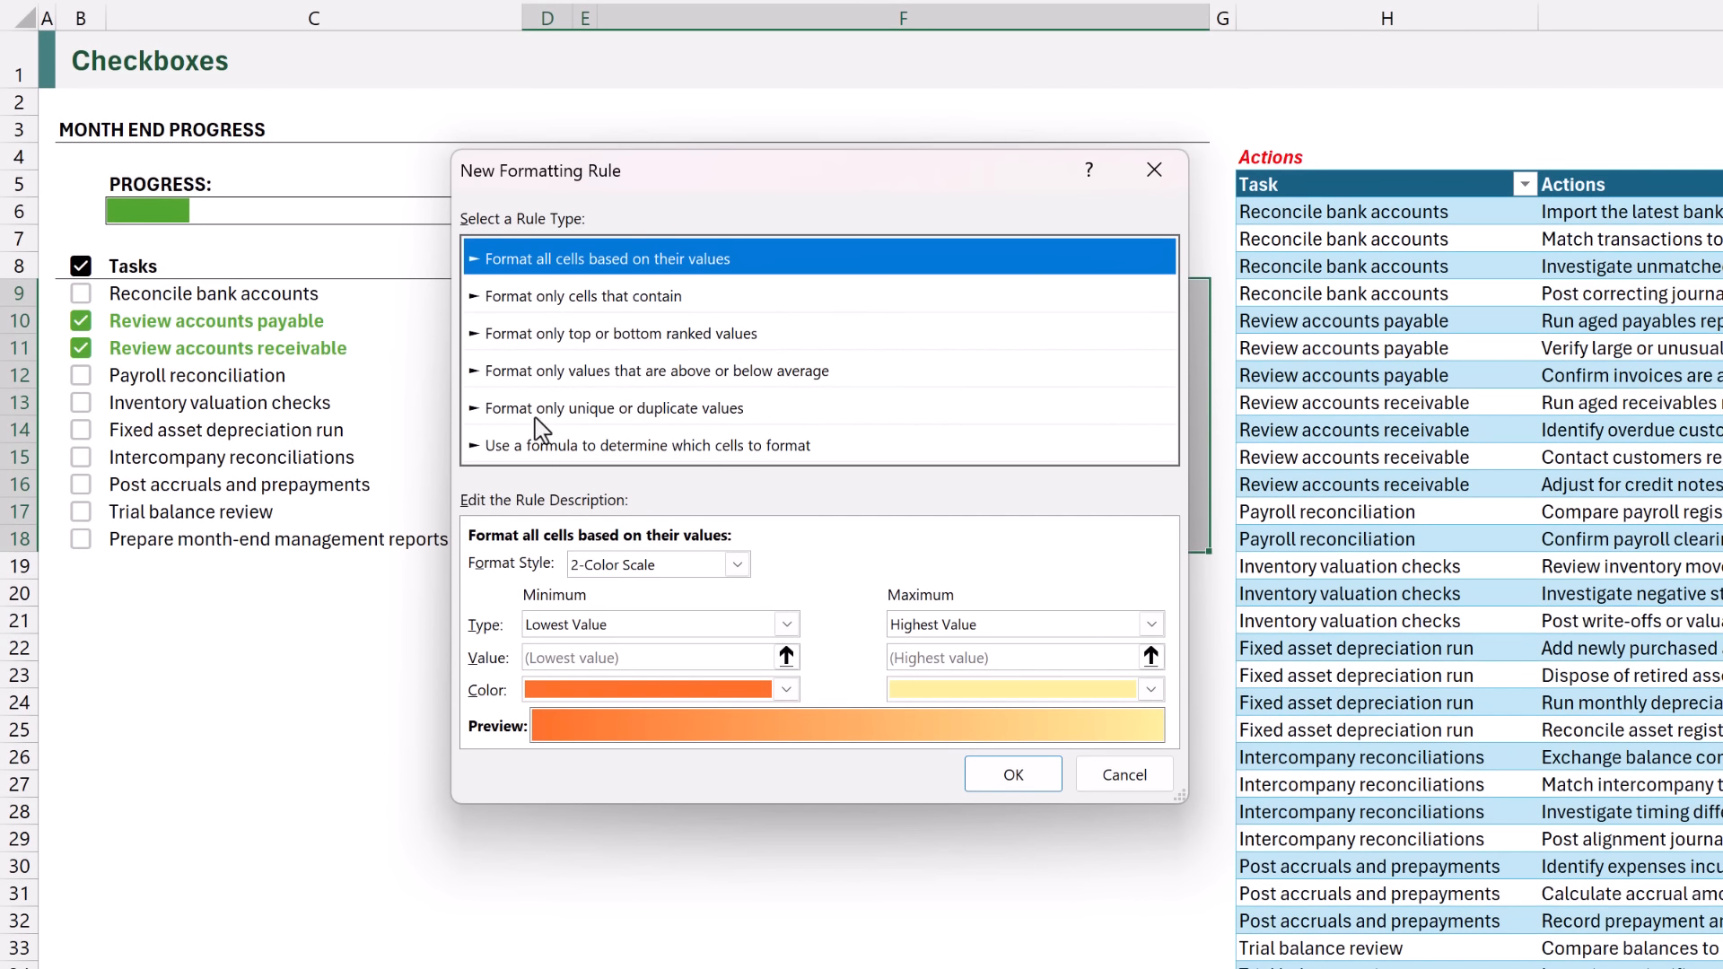
pyautogui.click(477, 448)
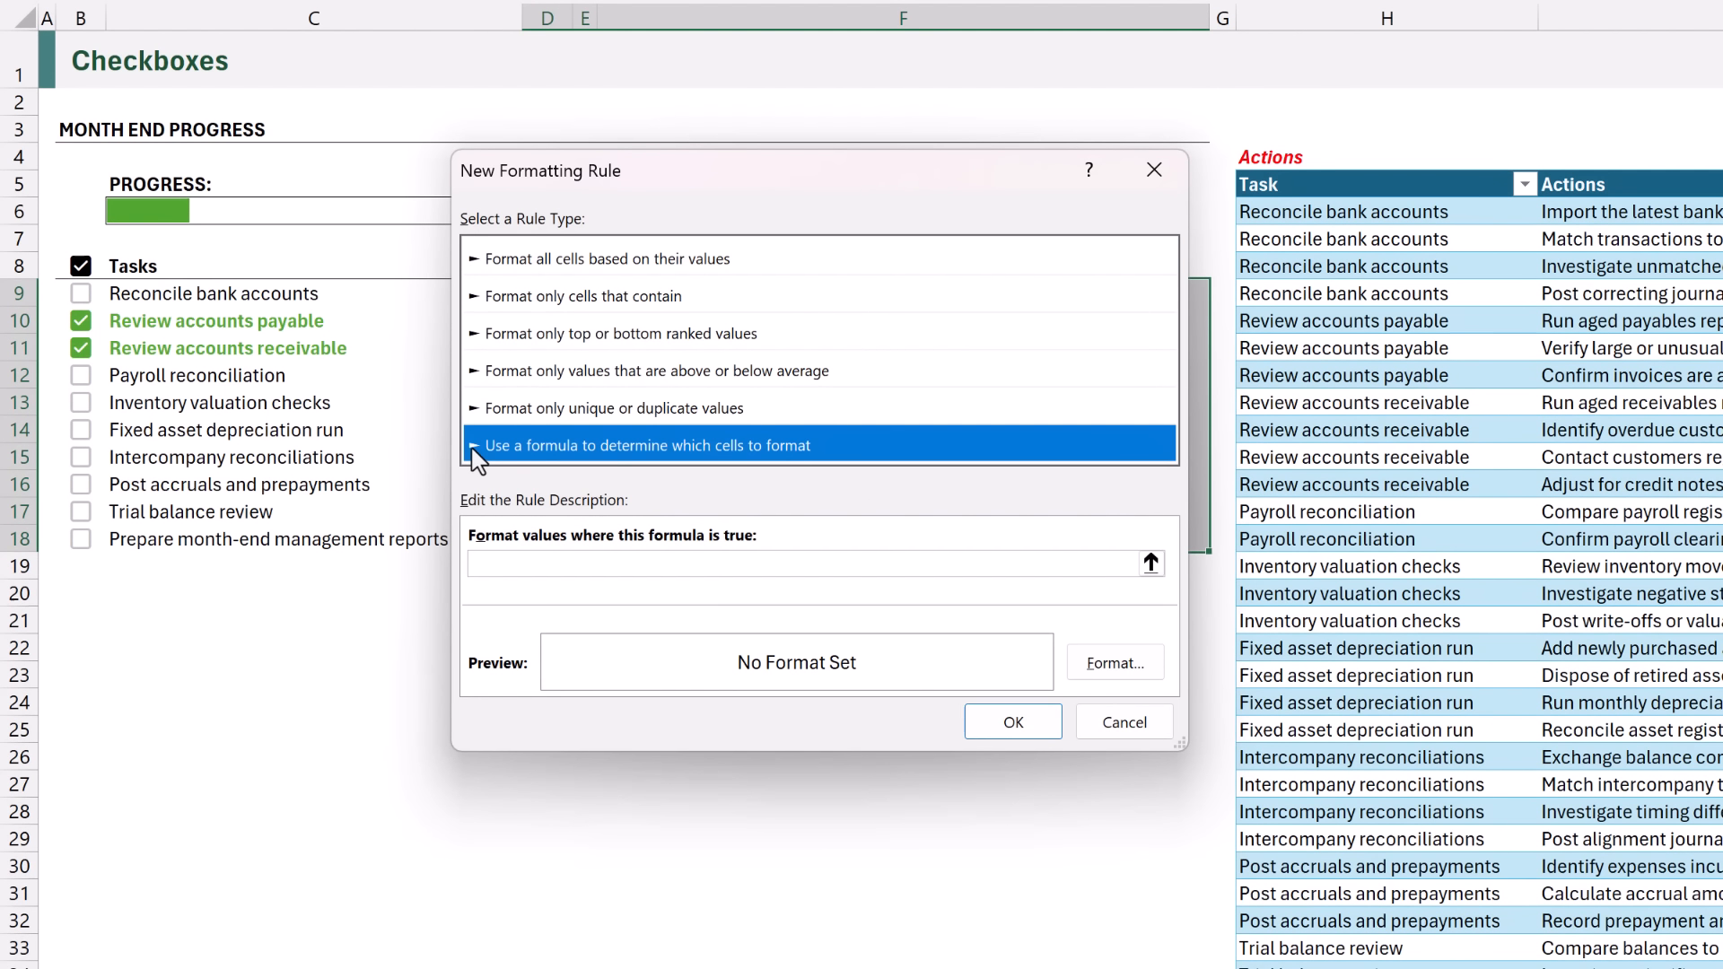
pyautogui.click(494, 566)
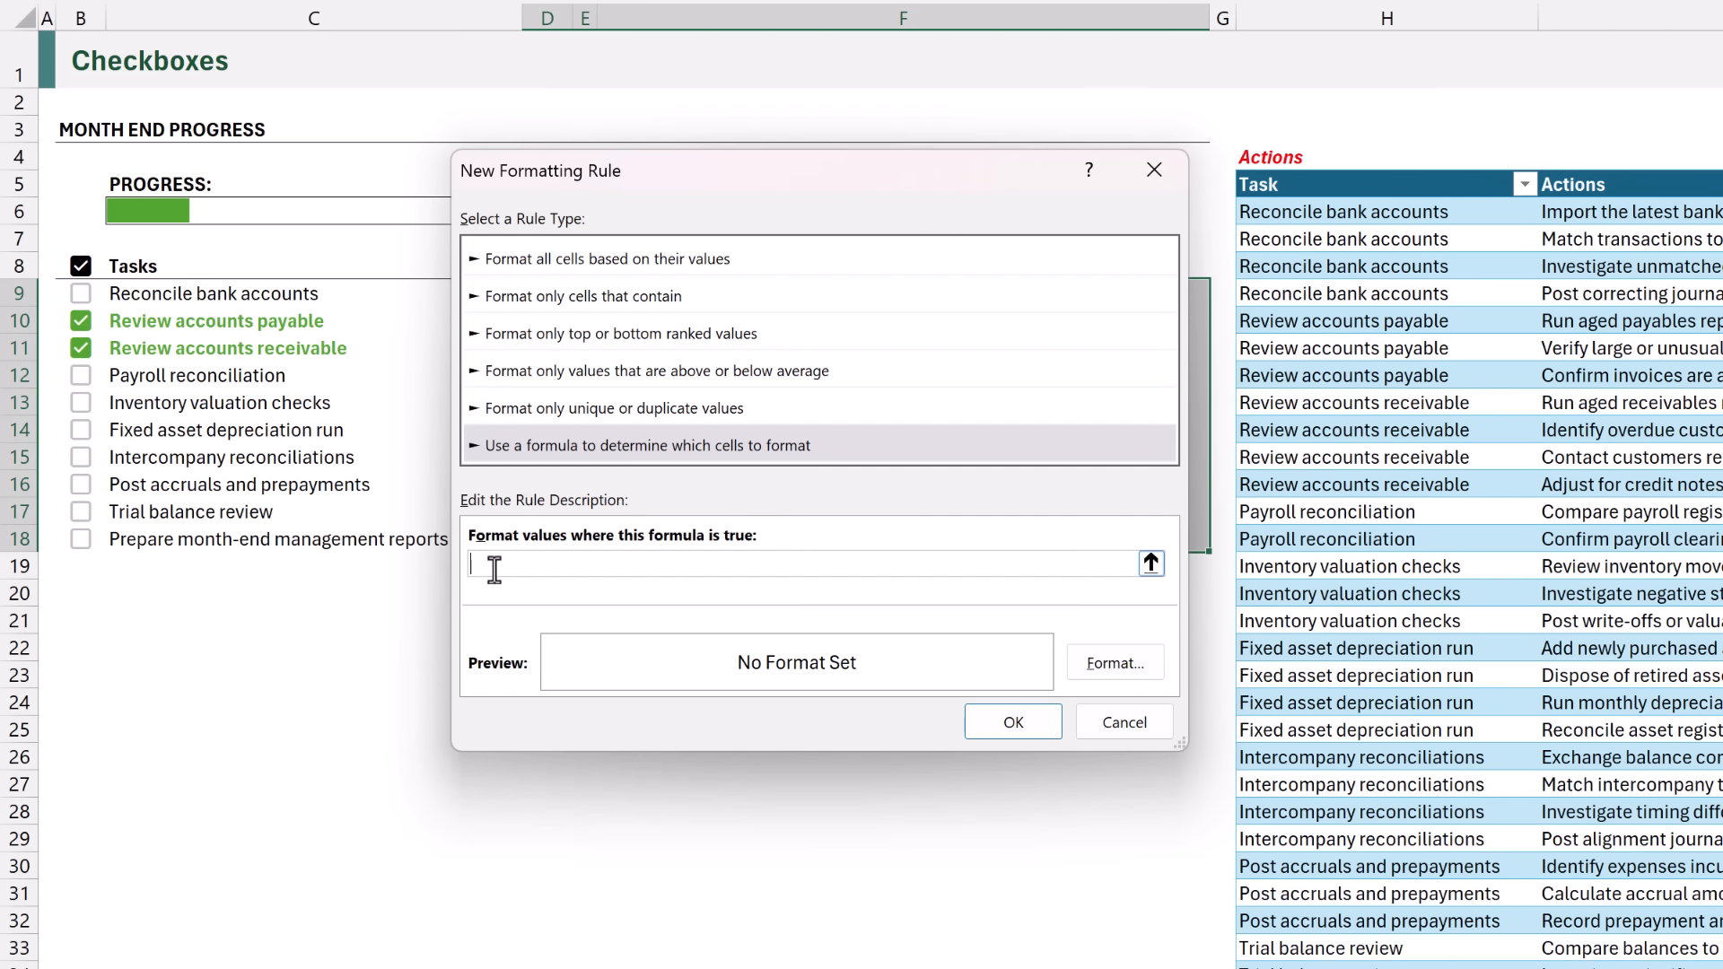
pyautogui.write('=')
pyautogui.moveTo(769, 180); pyautogui.dragTo(769, 389)
pyautogui.click(562, 295)
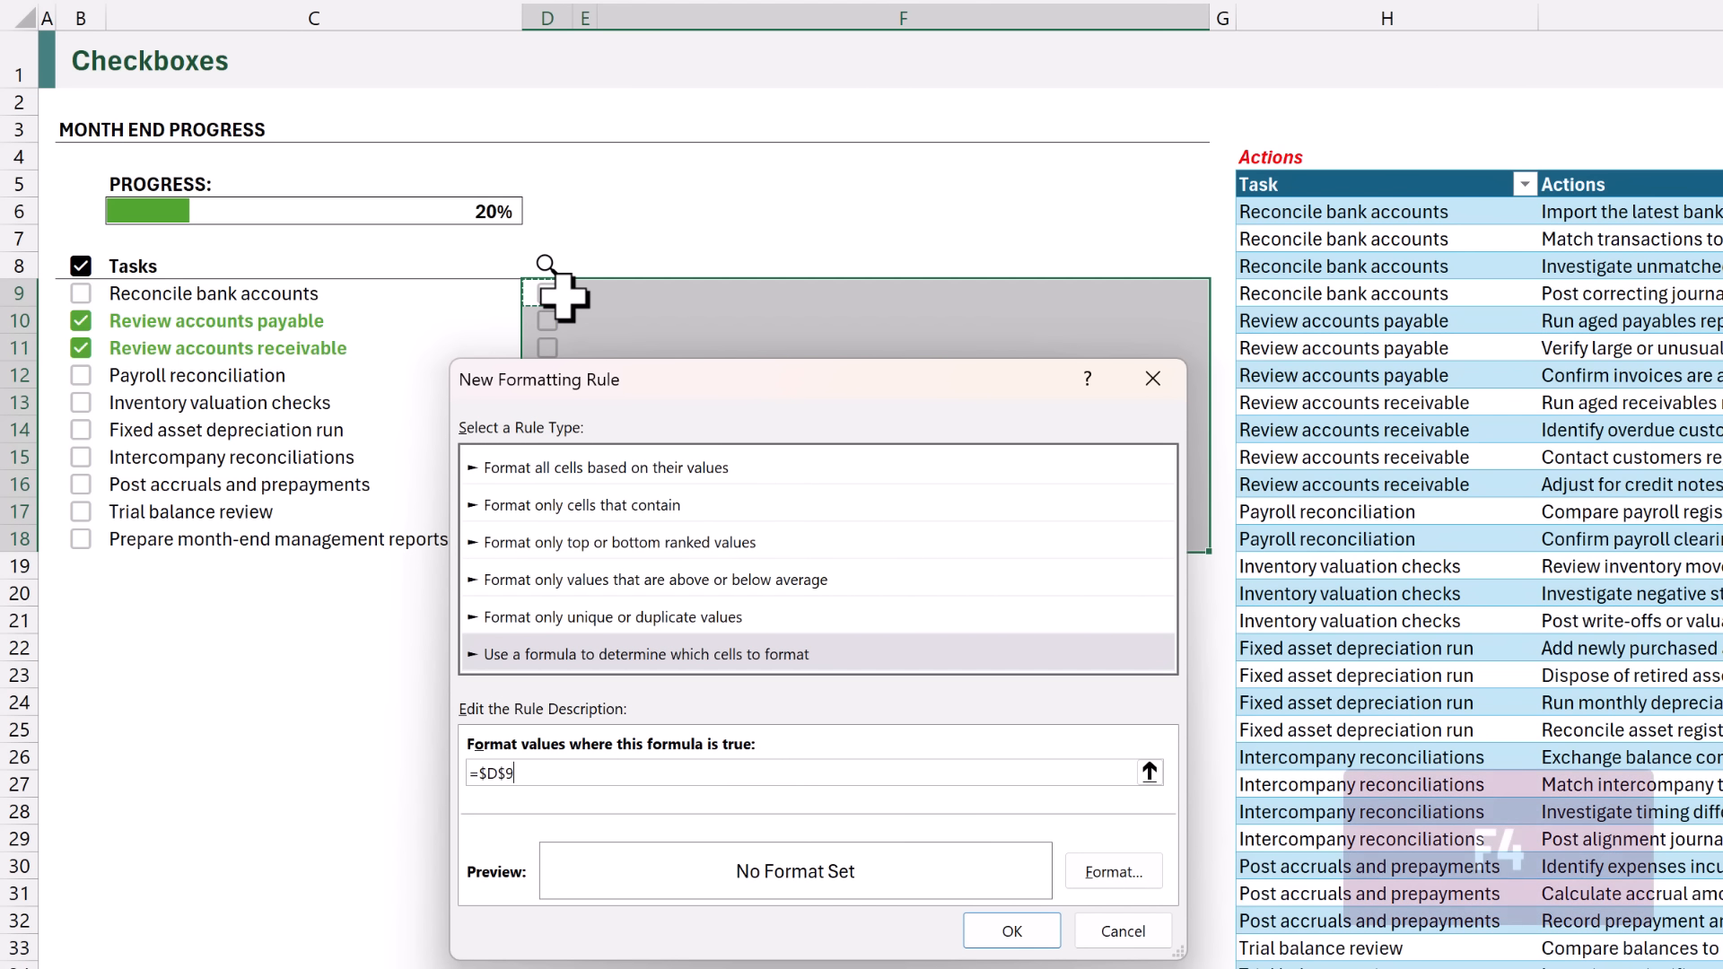
pyautogui.press('F4')
pyautogui.press('F4')
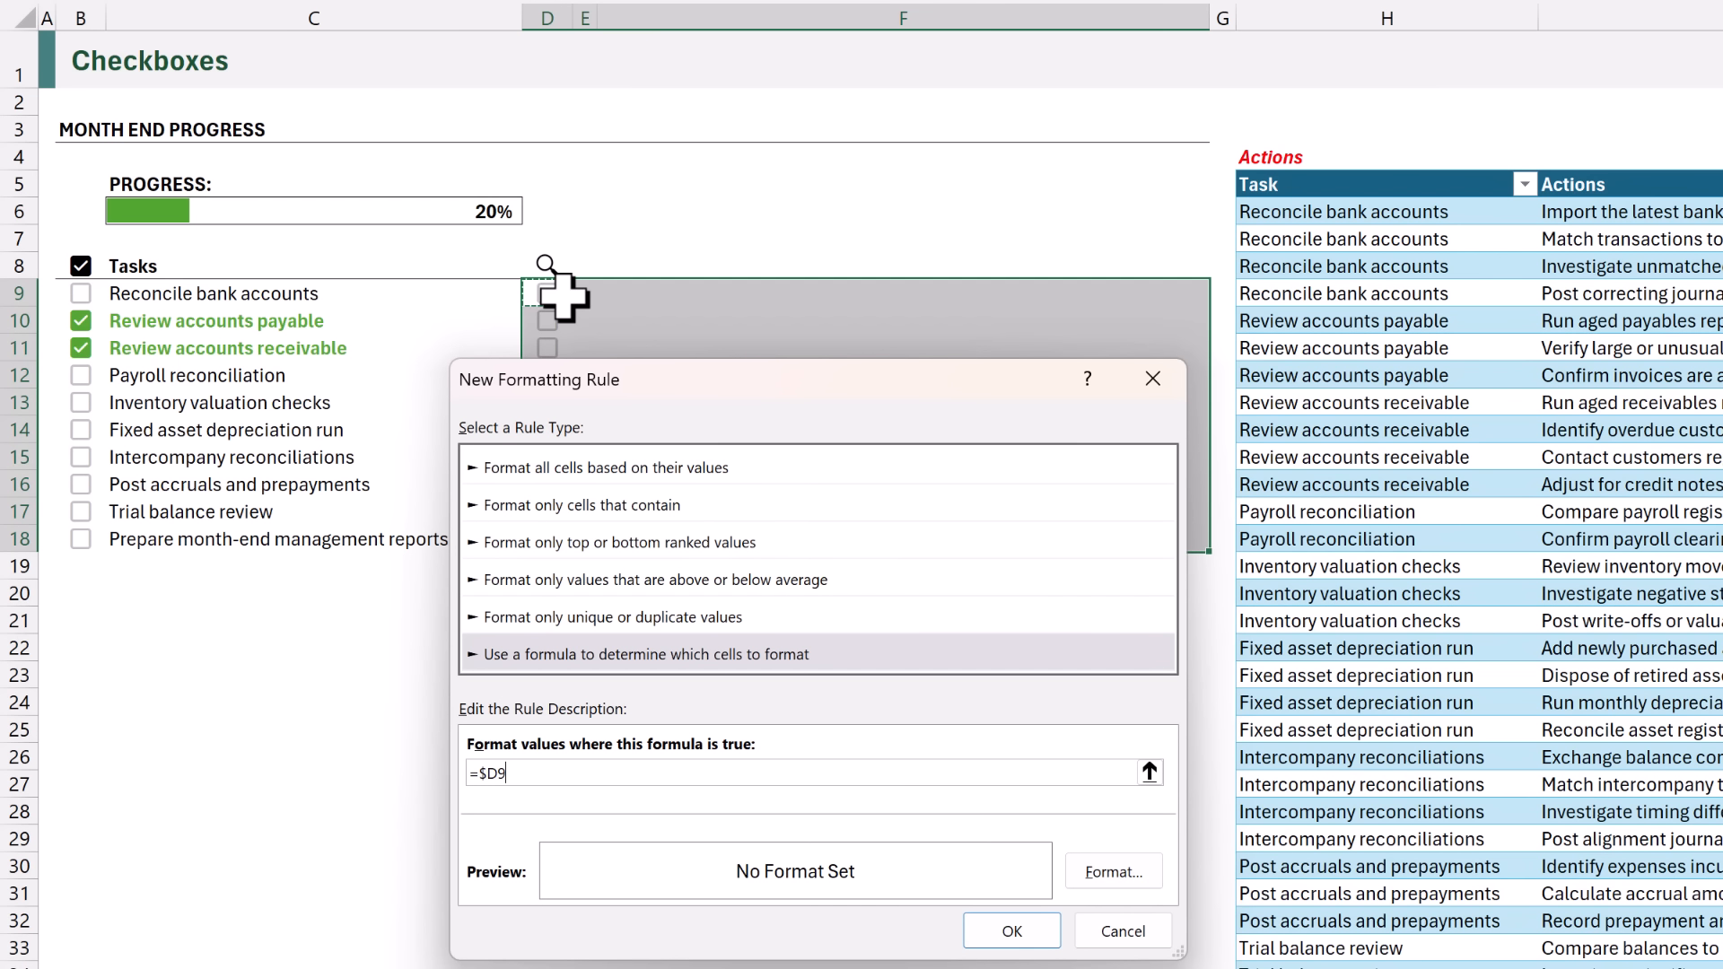
# Give the conditional formatting rule a bold, black font and apply it to D9:F18.
pyautogui.click(1114, 873)
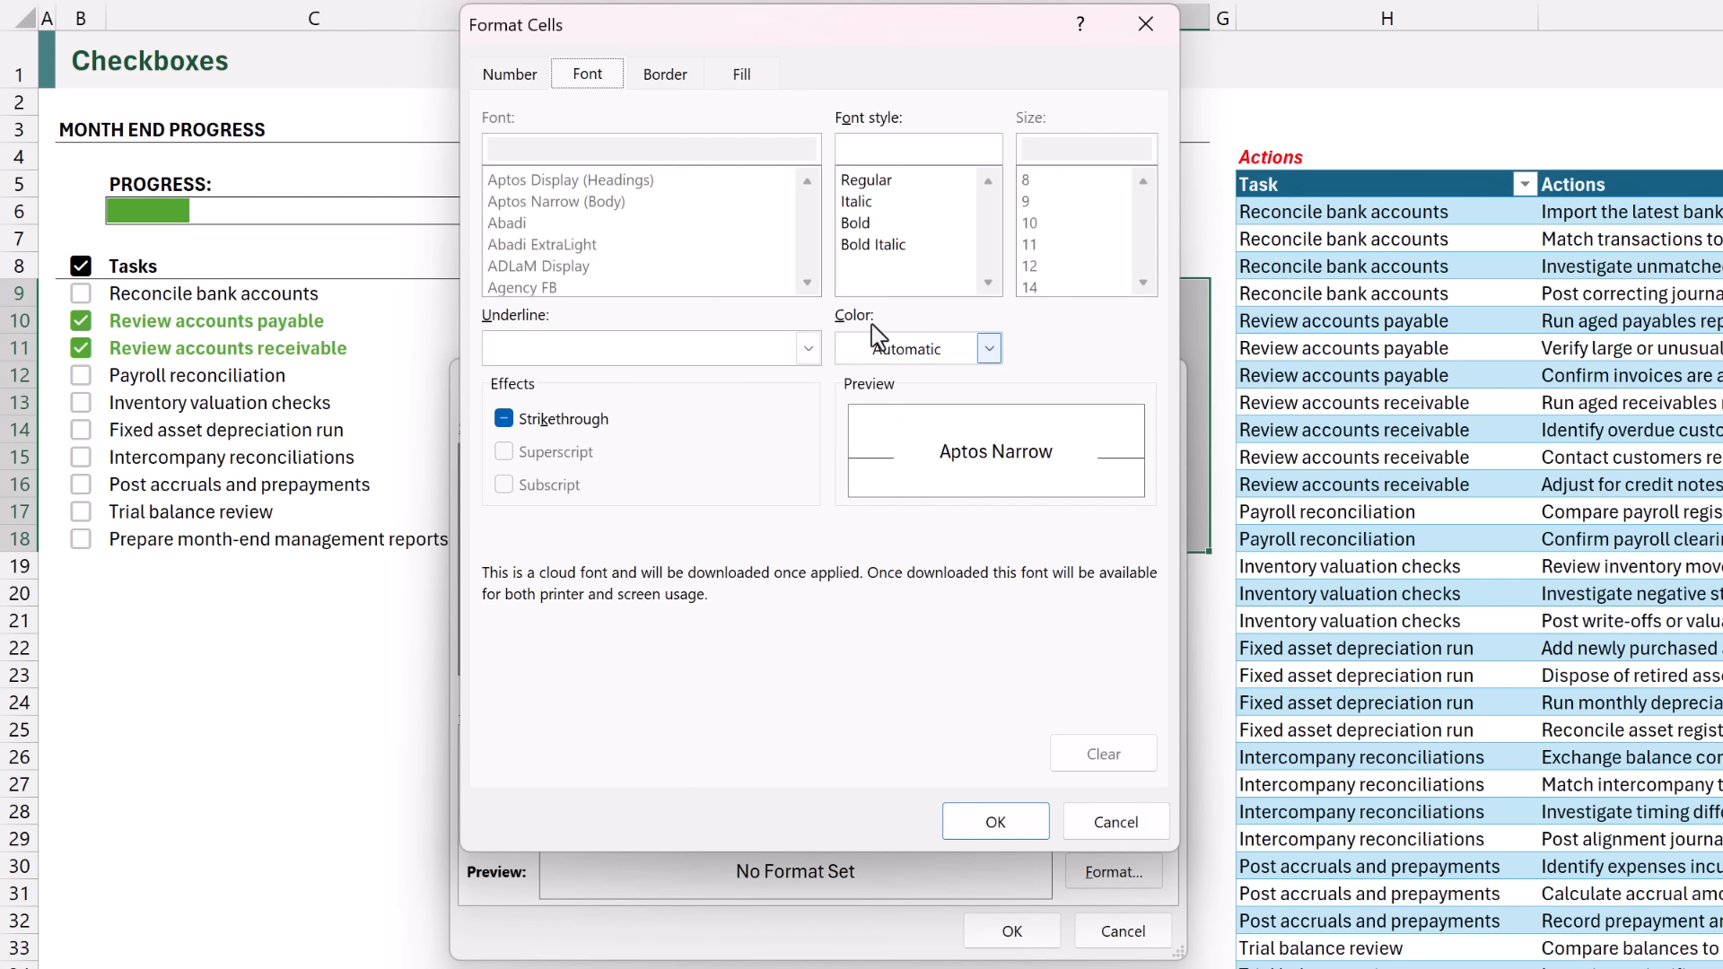
pyautogui.click(860, 223)
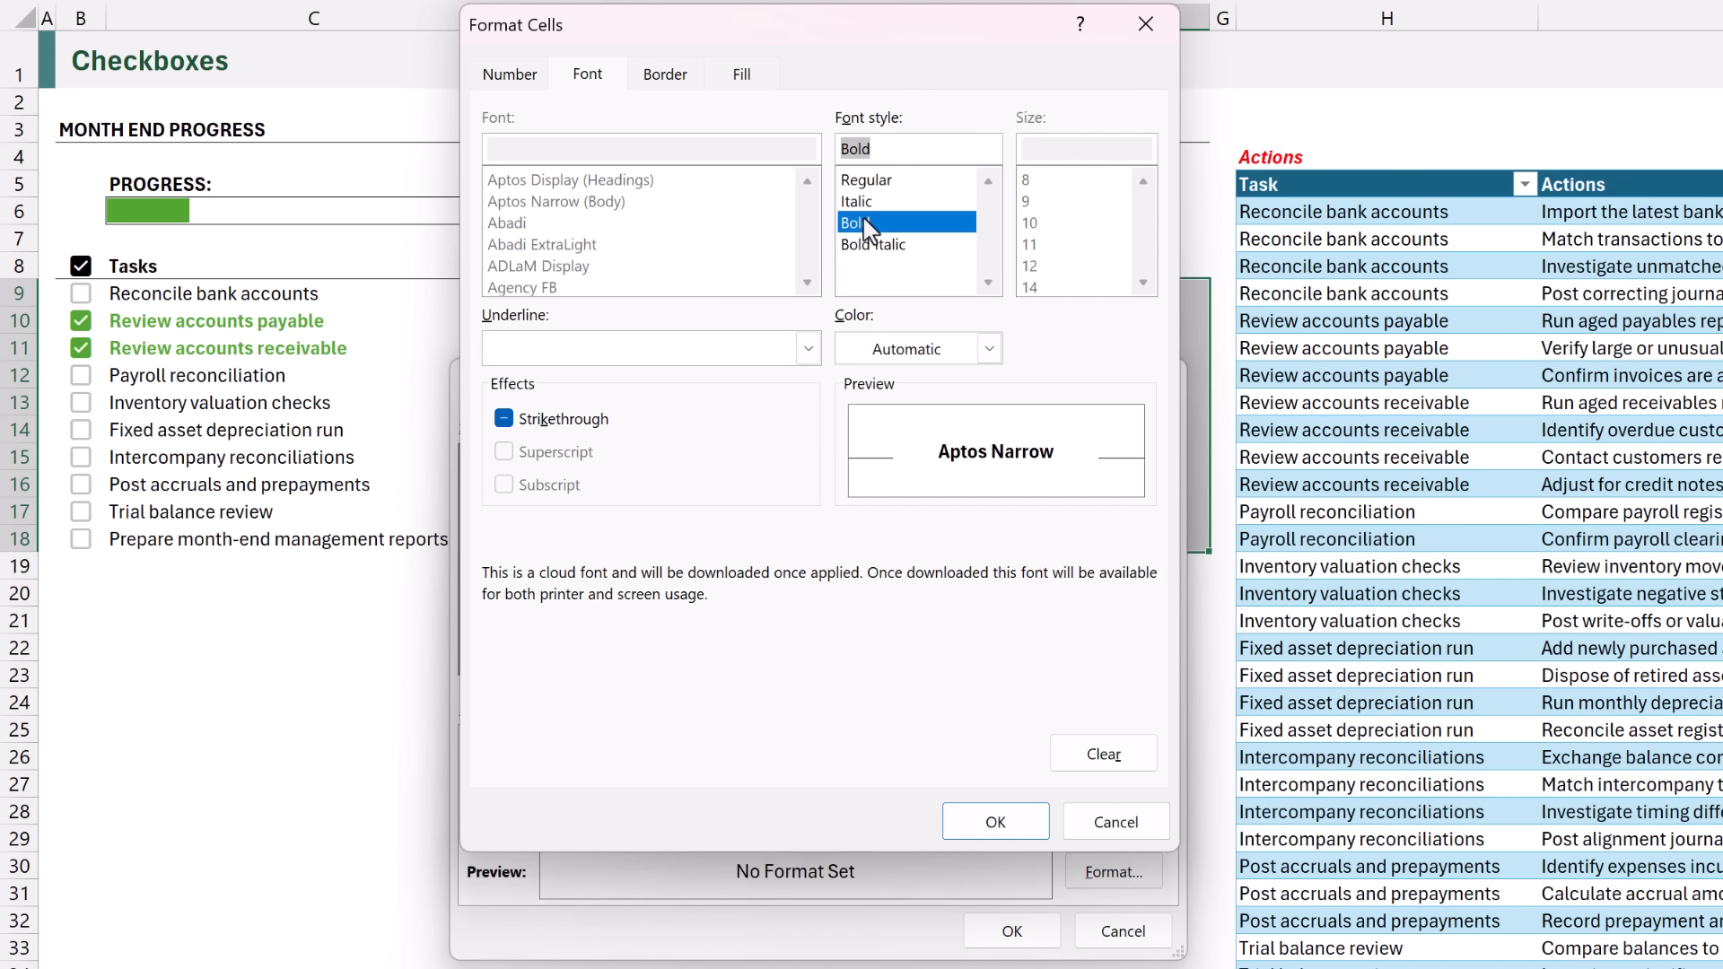
pyautogui.click(990, 348)
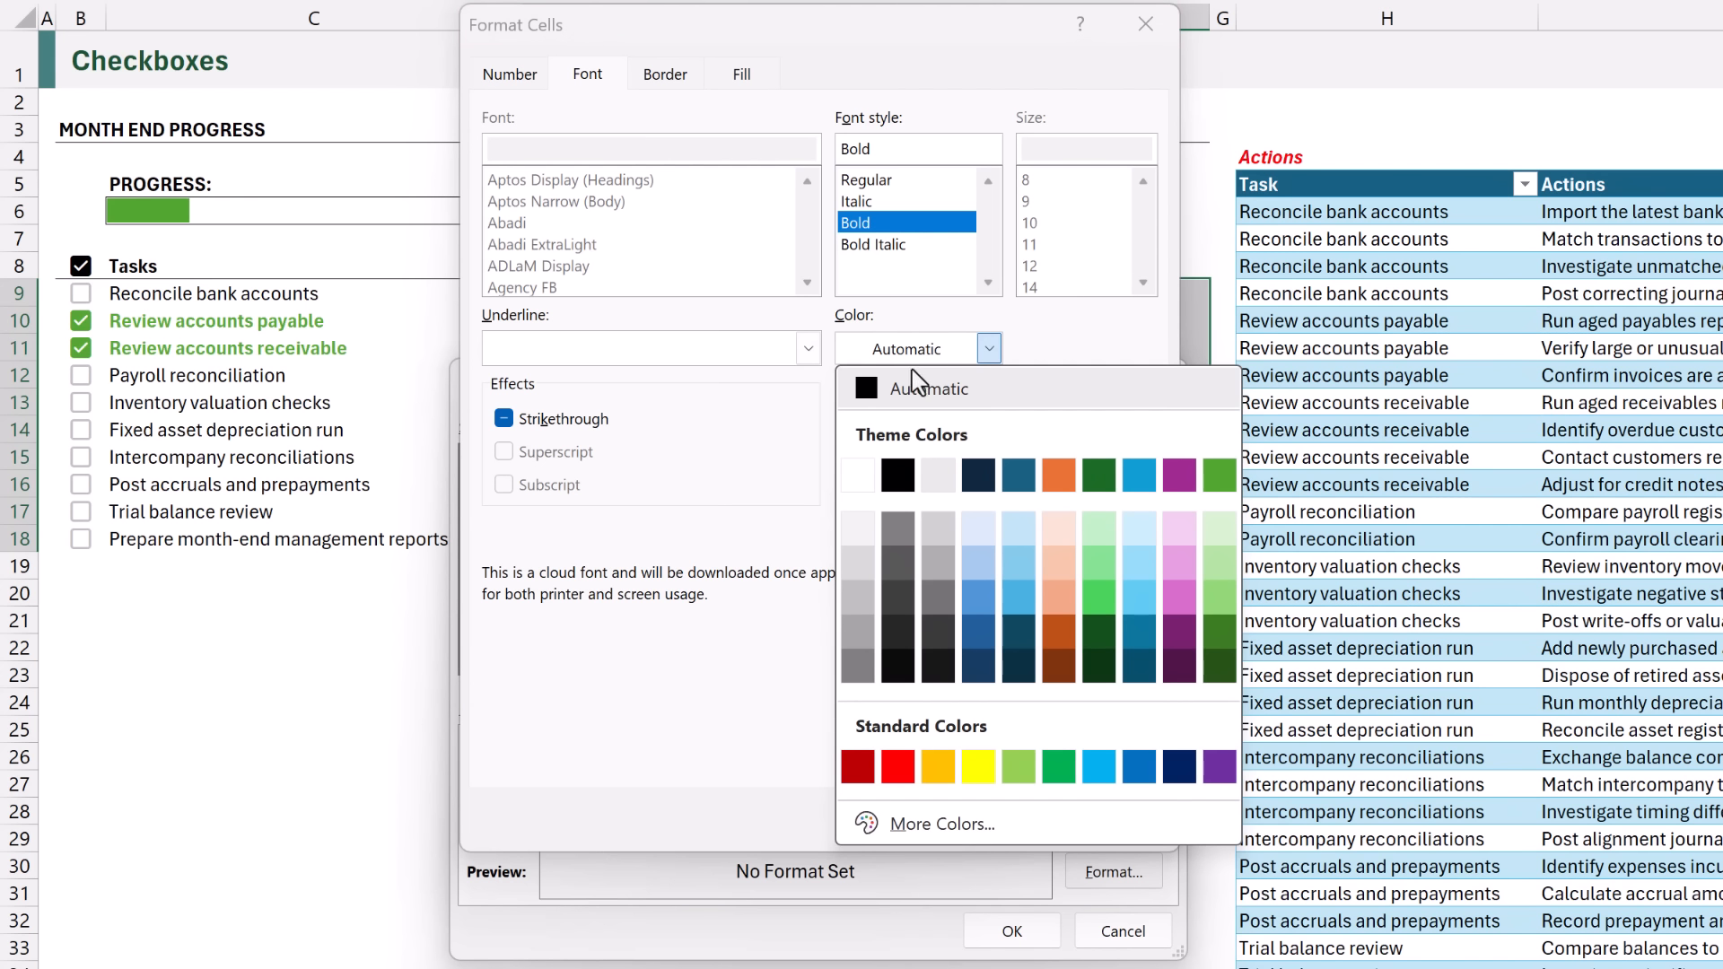
pyautogui.click(899, 475)
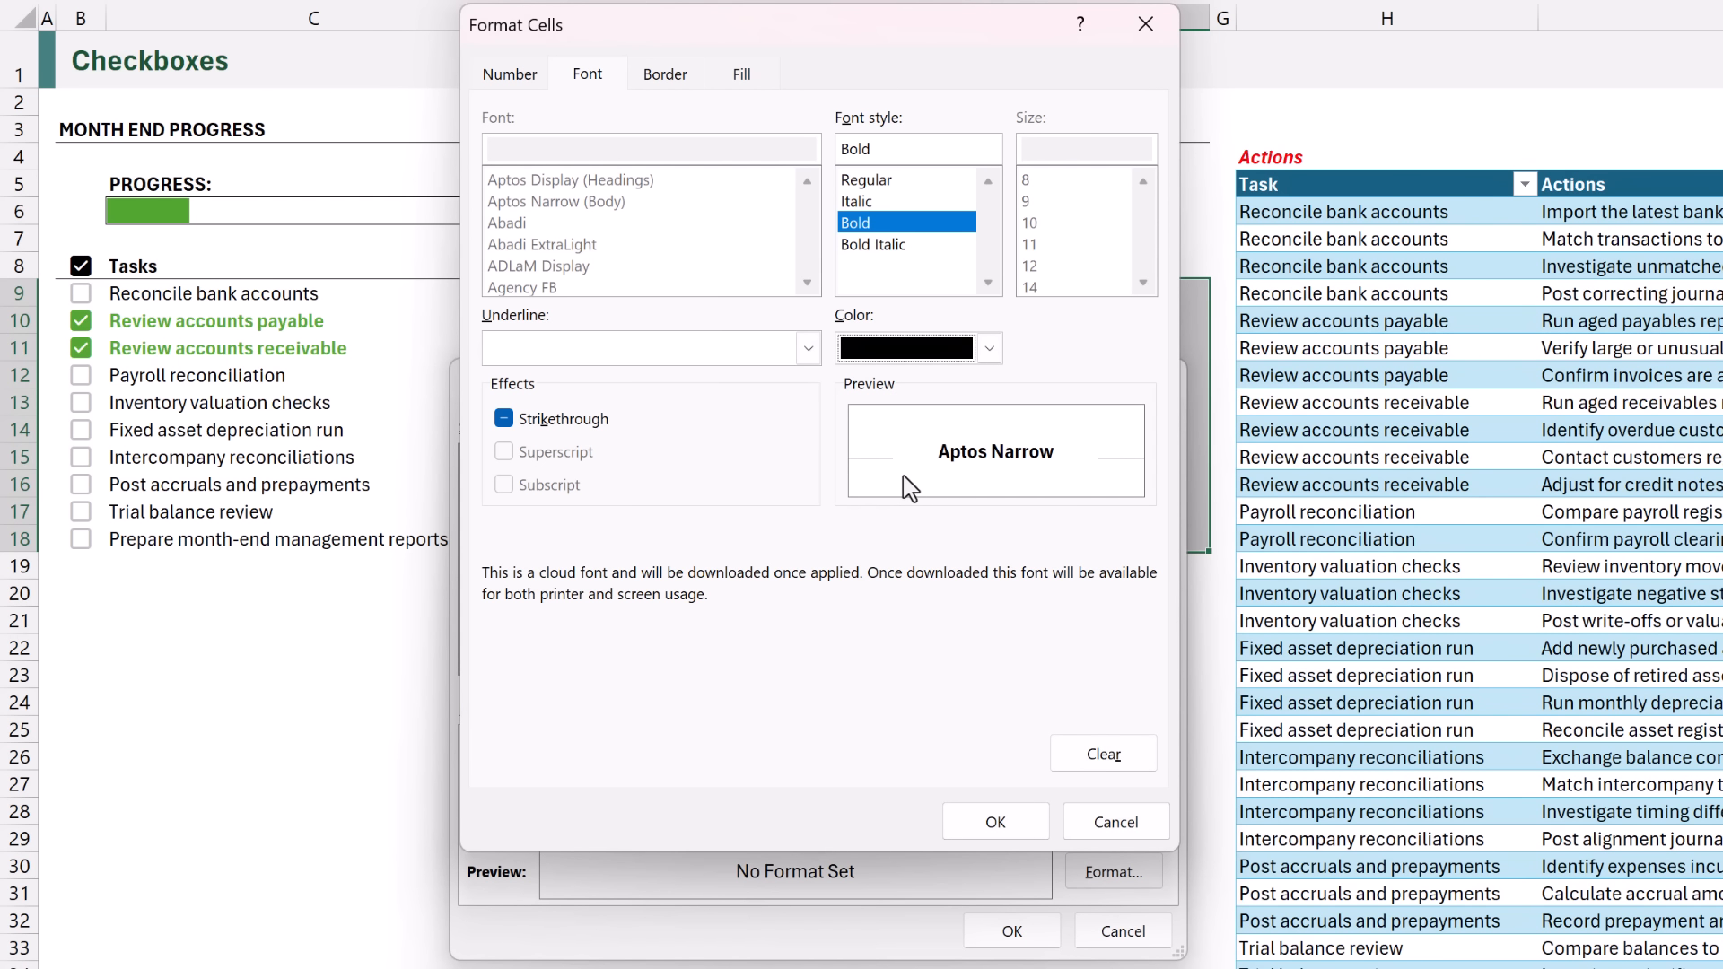
pyautogui.click(996, 821)
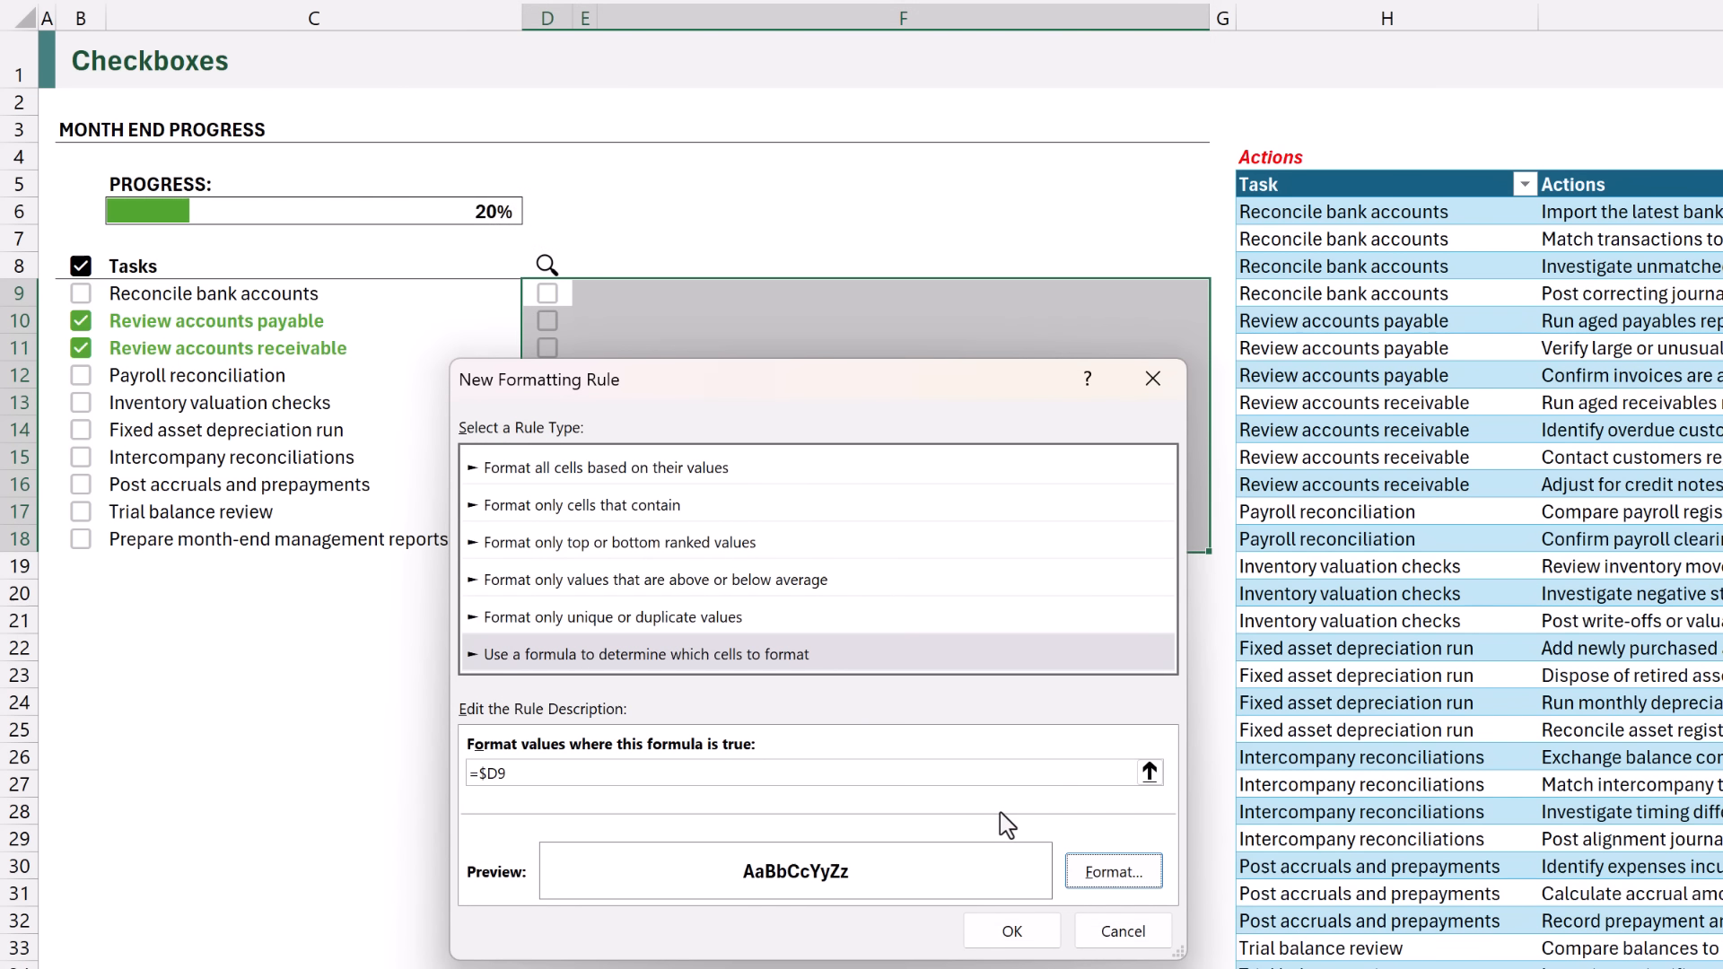
pyautogui.click(1013, 932)
pyautogui.click(1007, 919)
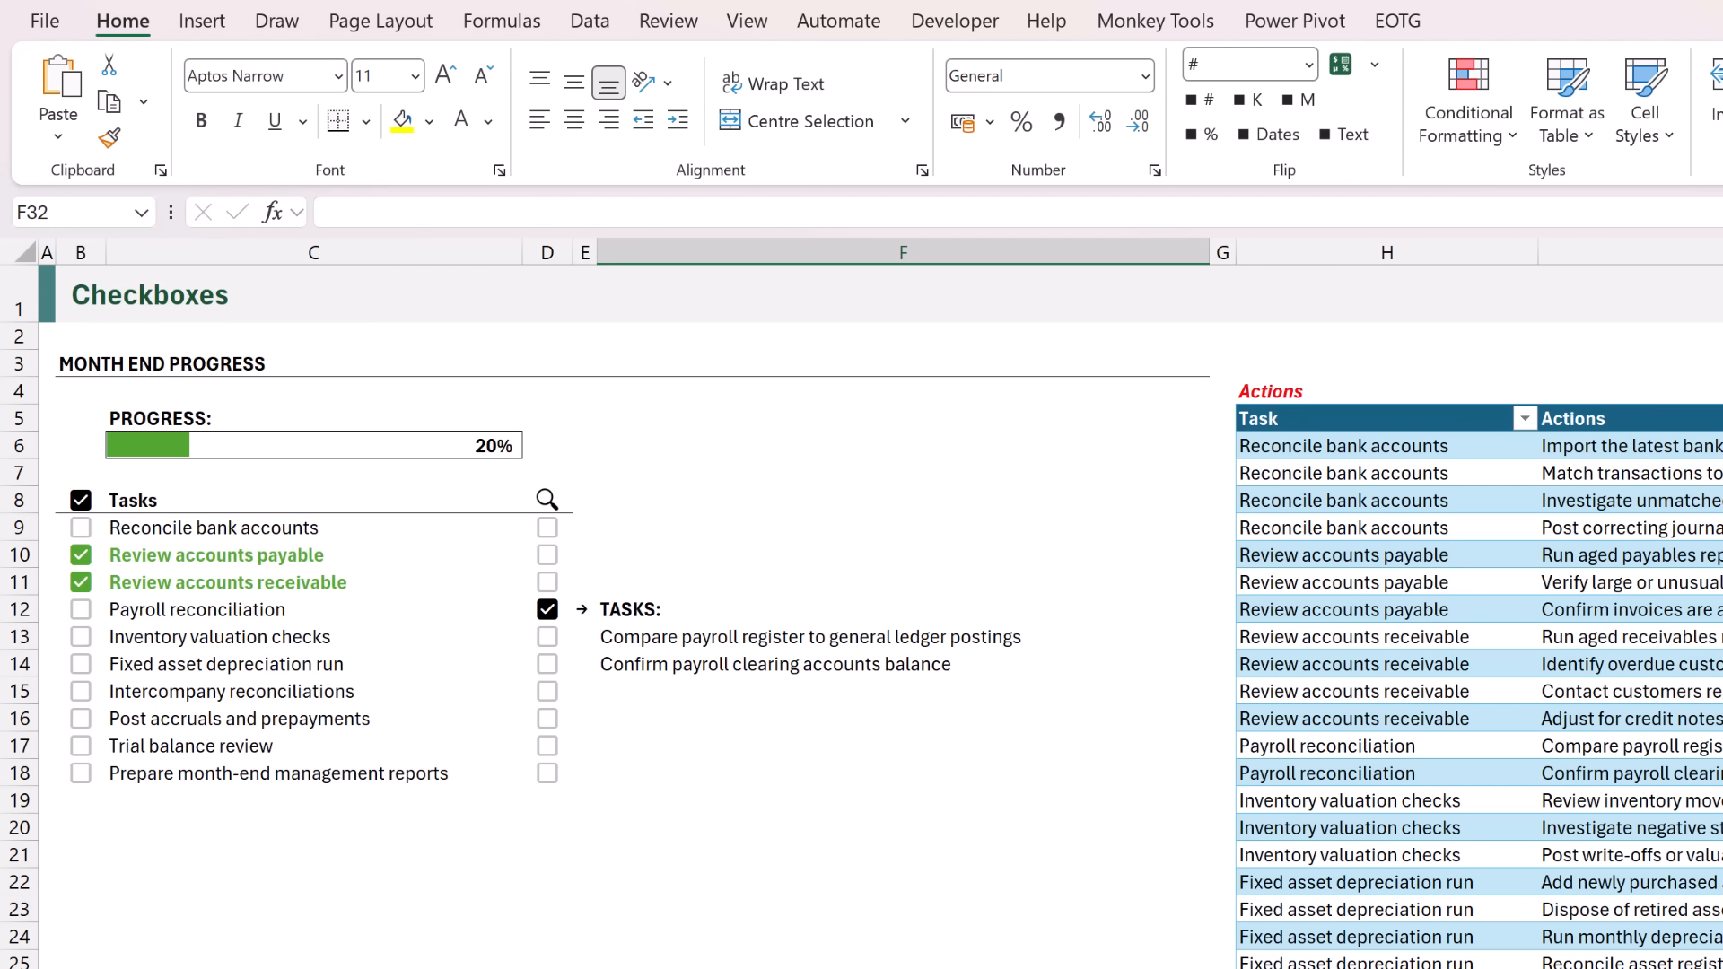
# Untick the lookup checkbox in D12 and check the arrow and heading formatting by toggling D10 and D14.
pyautogui.click(548, 609)
pyautogui.click(548, 554)
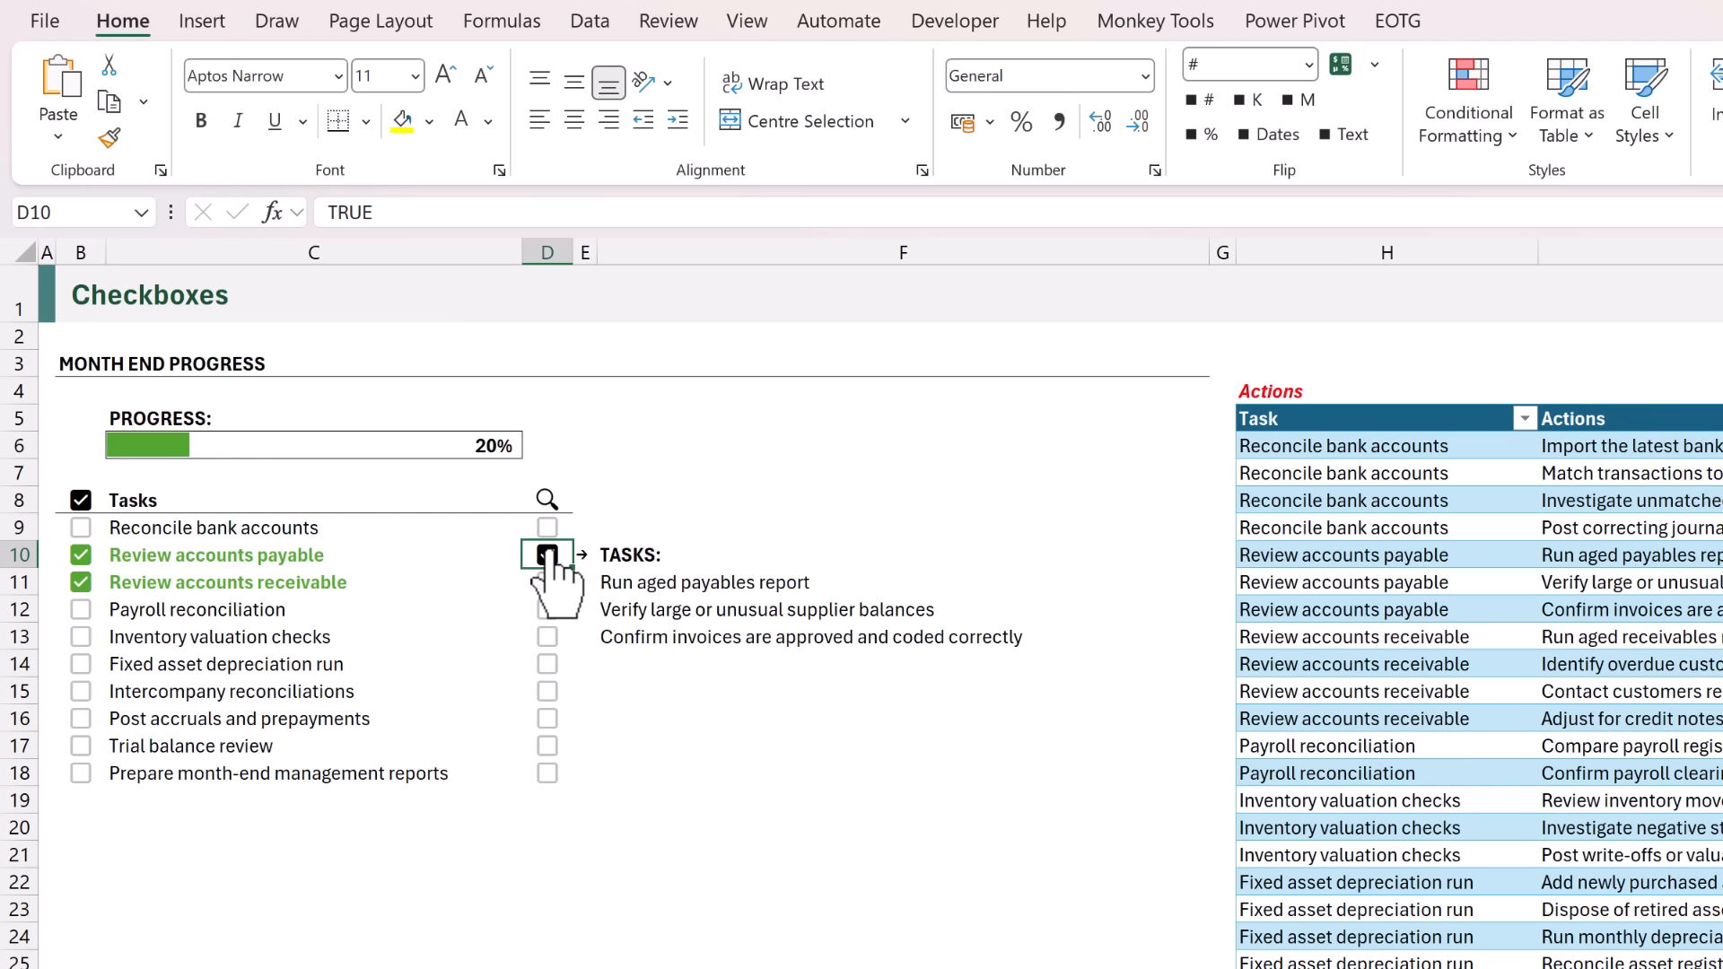
pyautogui.click(548, 555)
pyautogui.click(548, 665)
# Tick the lookup checkboxes in D11, D12, D13 and D15 so that several are selected at once.
pyautogui.click(548, 584)
pyautogui.click(547, 611)
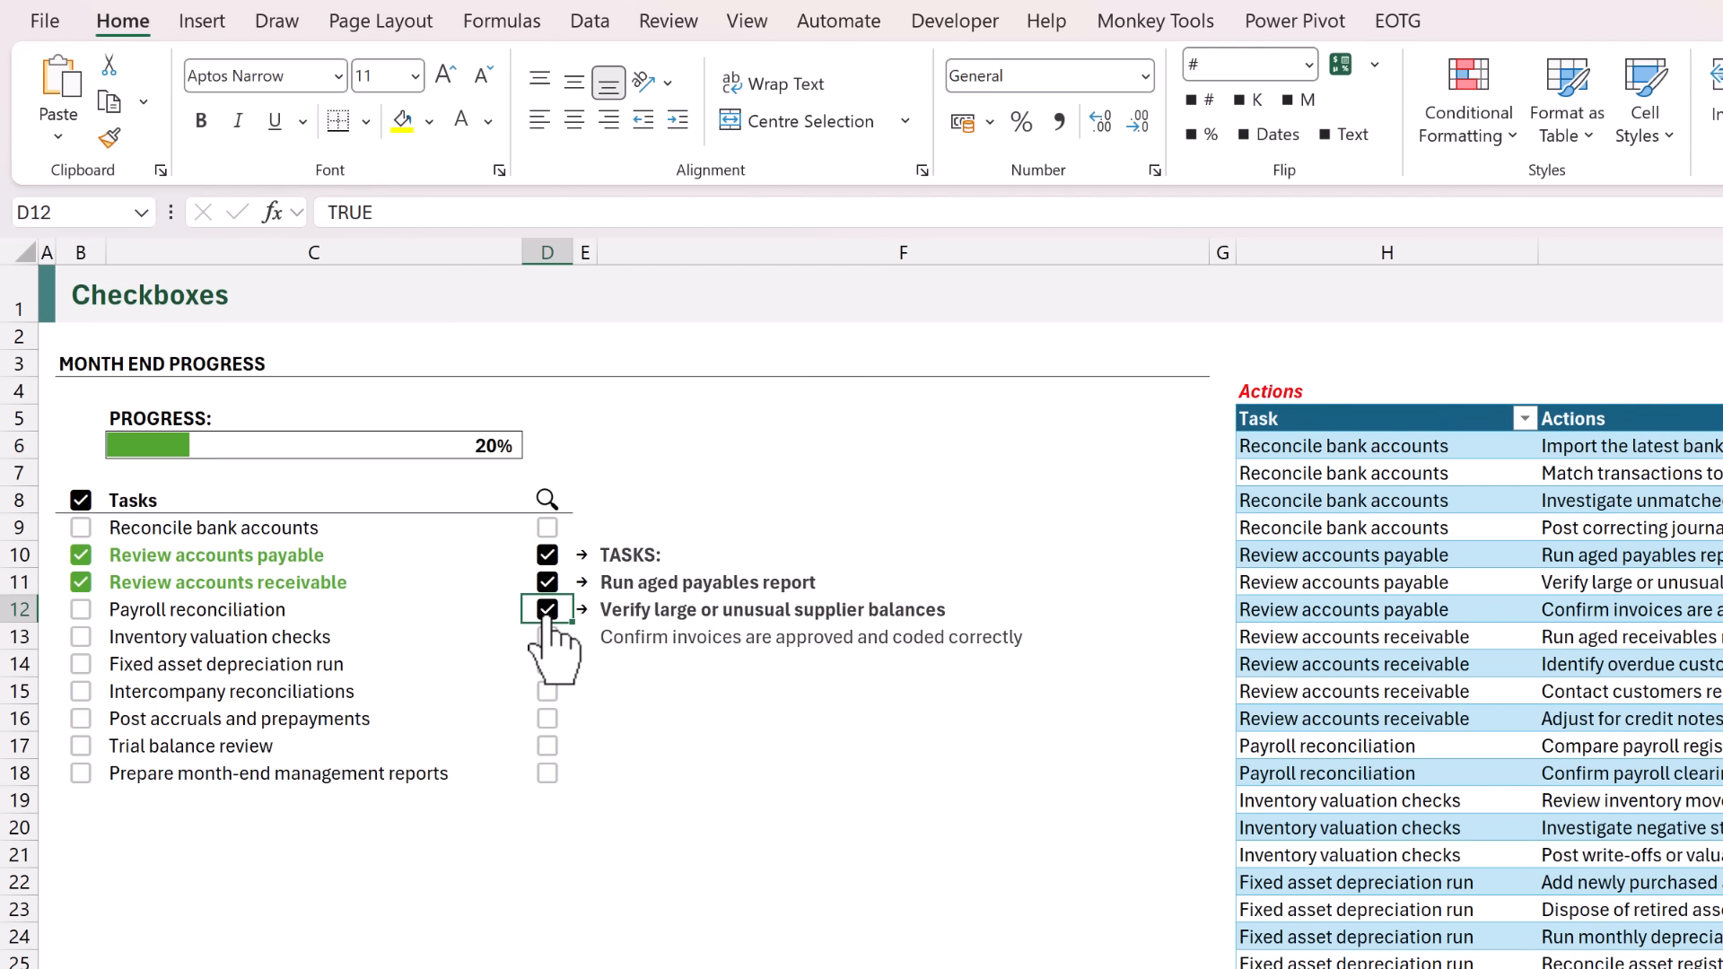
pyautogui.click(546, 636)
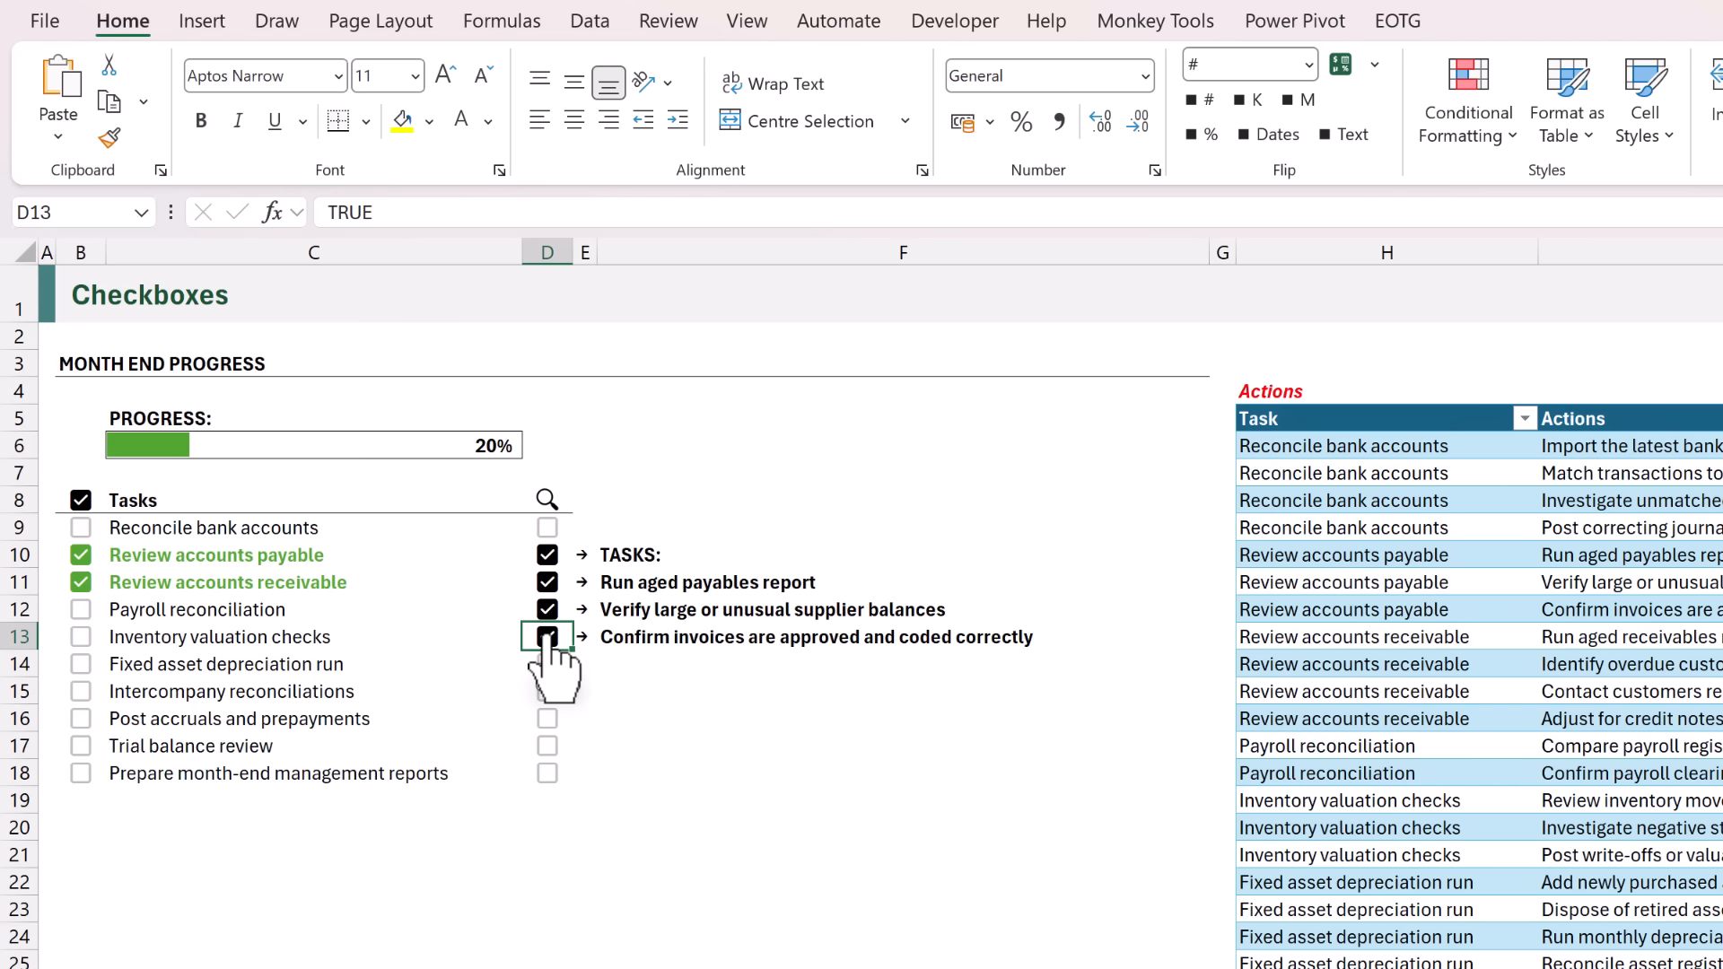
pyautogui.click(547, 691)
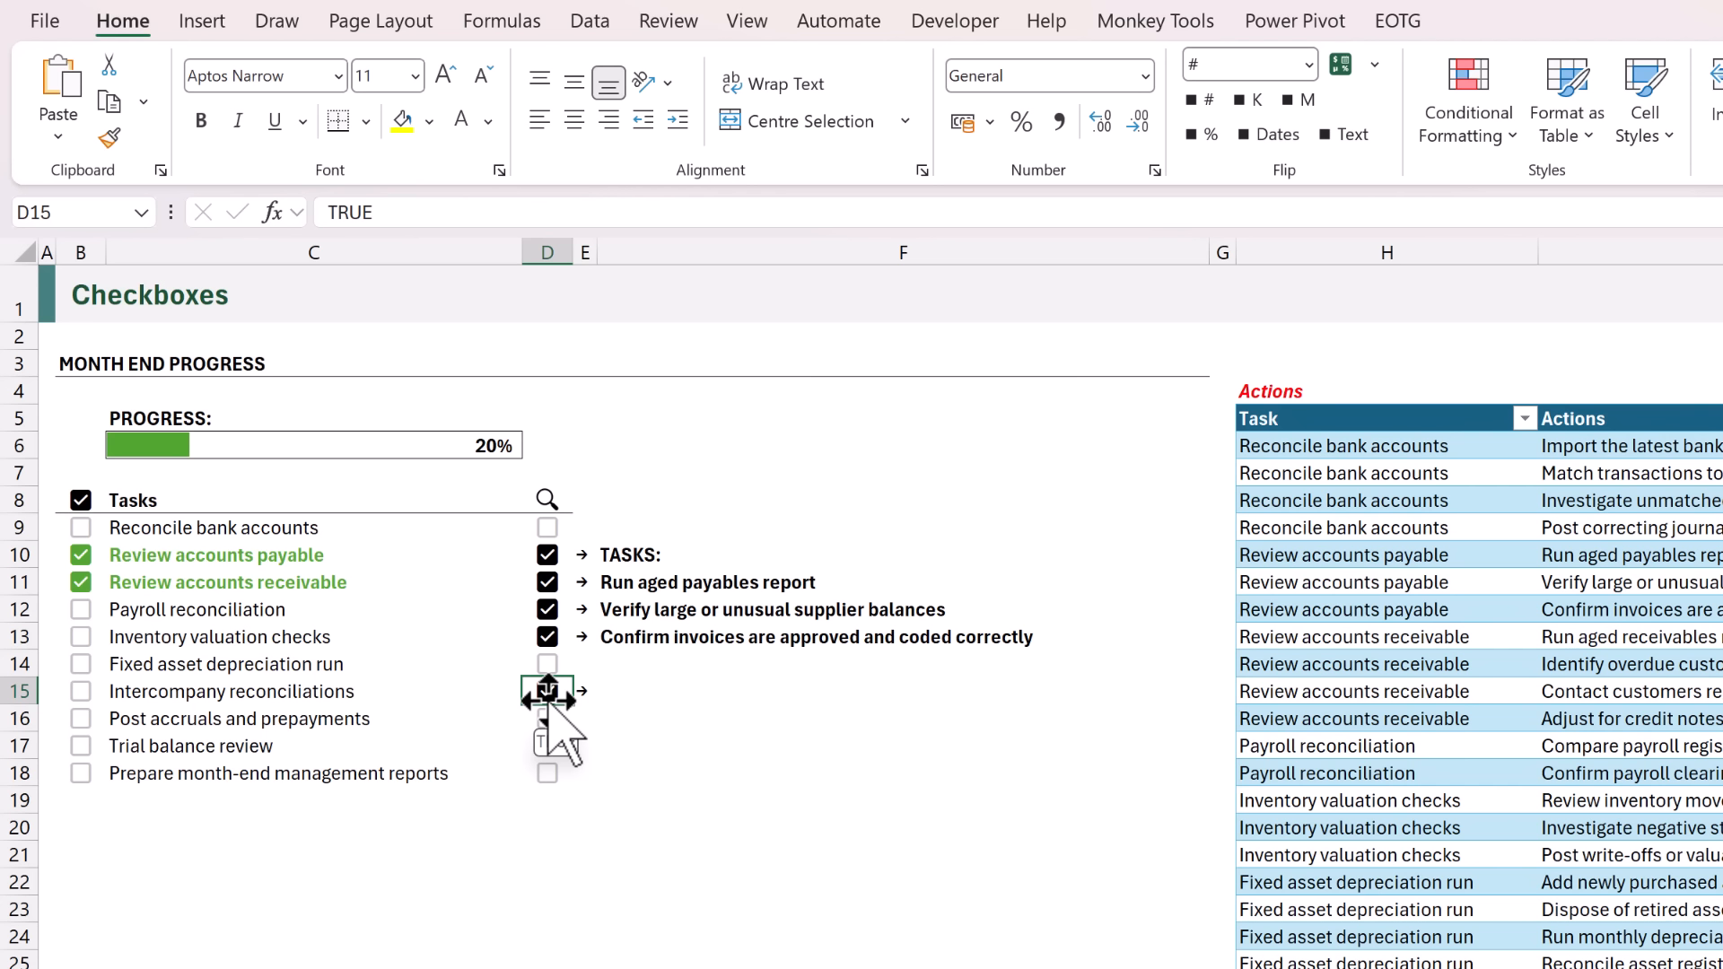
# Untick the lookup checkboxes in D15, D13, D12, D11 and D10 so that no task is selected.
pyautogui.click(548, 691)
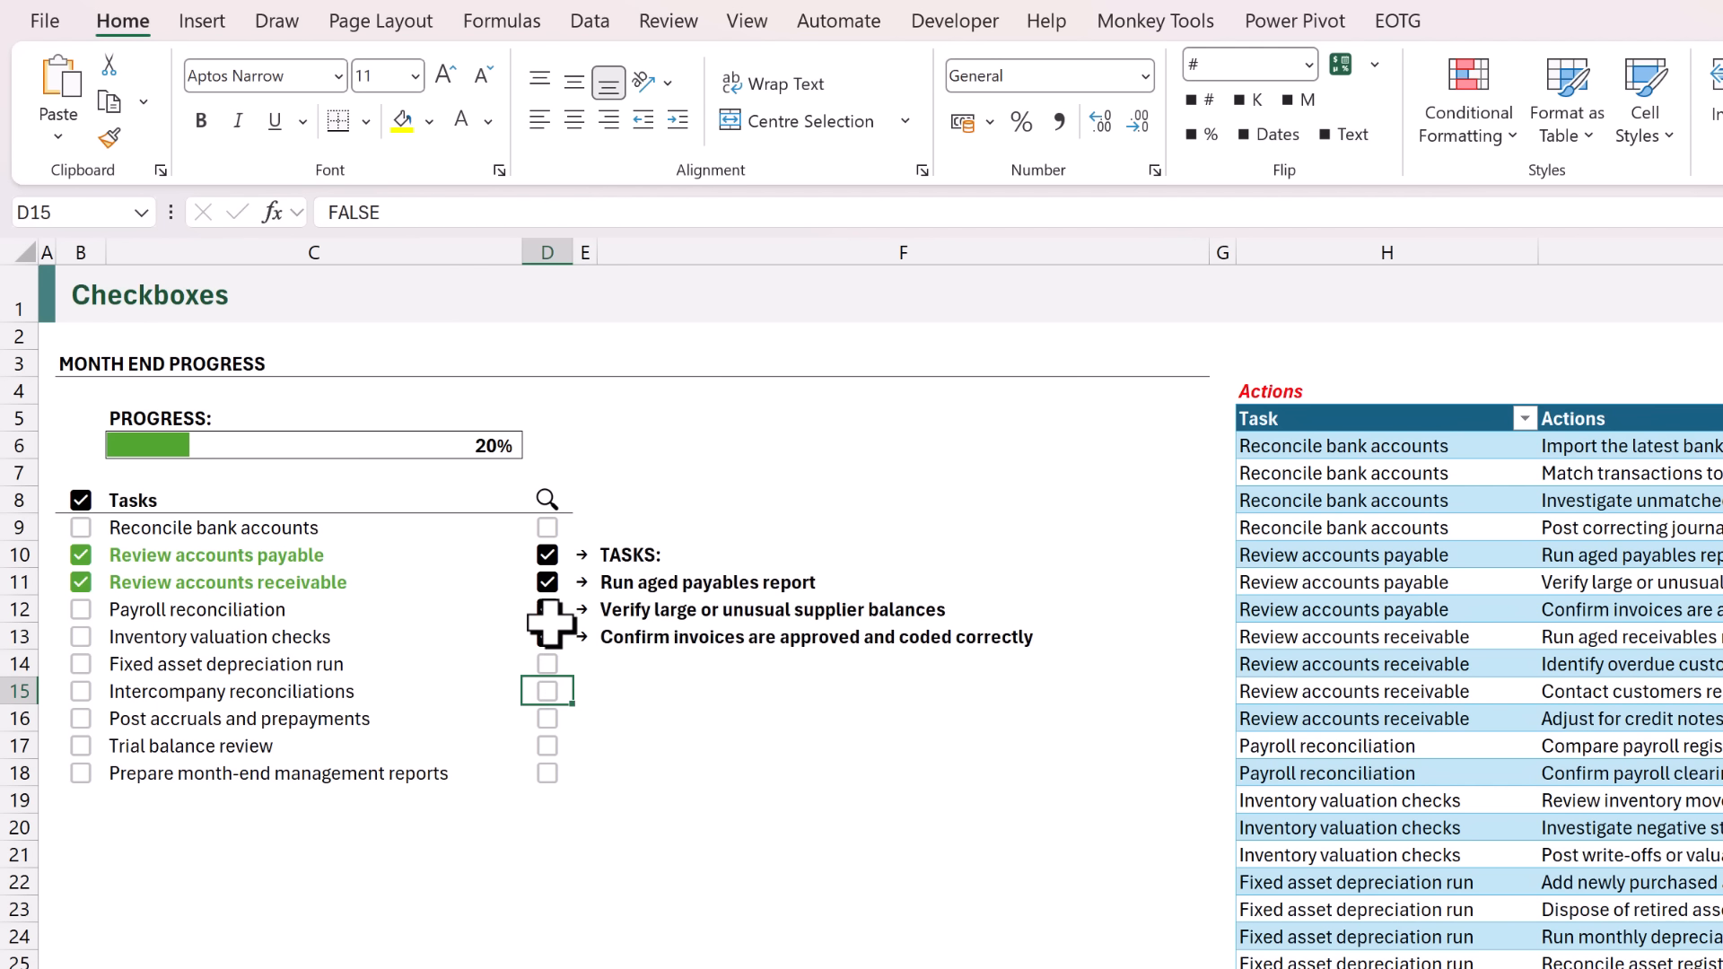
pyautogui.click(551, 636)
pyautogui.click(548, 610)
pyautogui.click(548, 582)
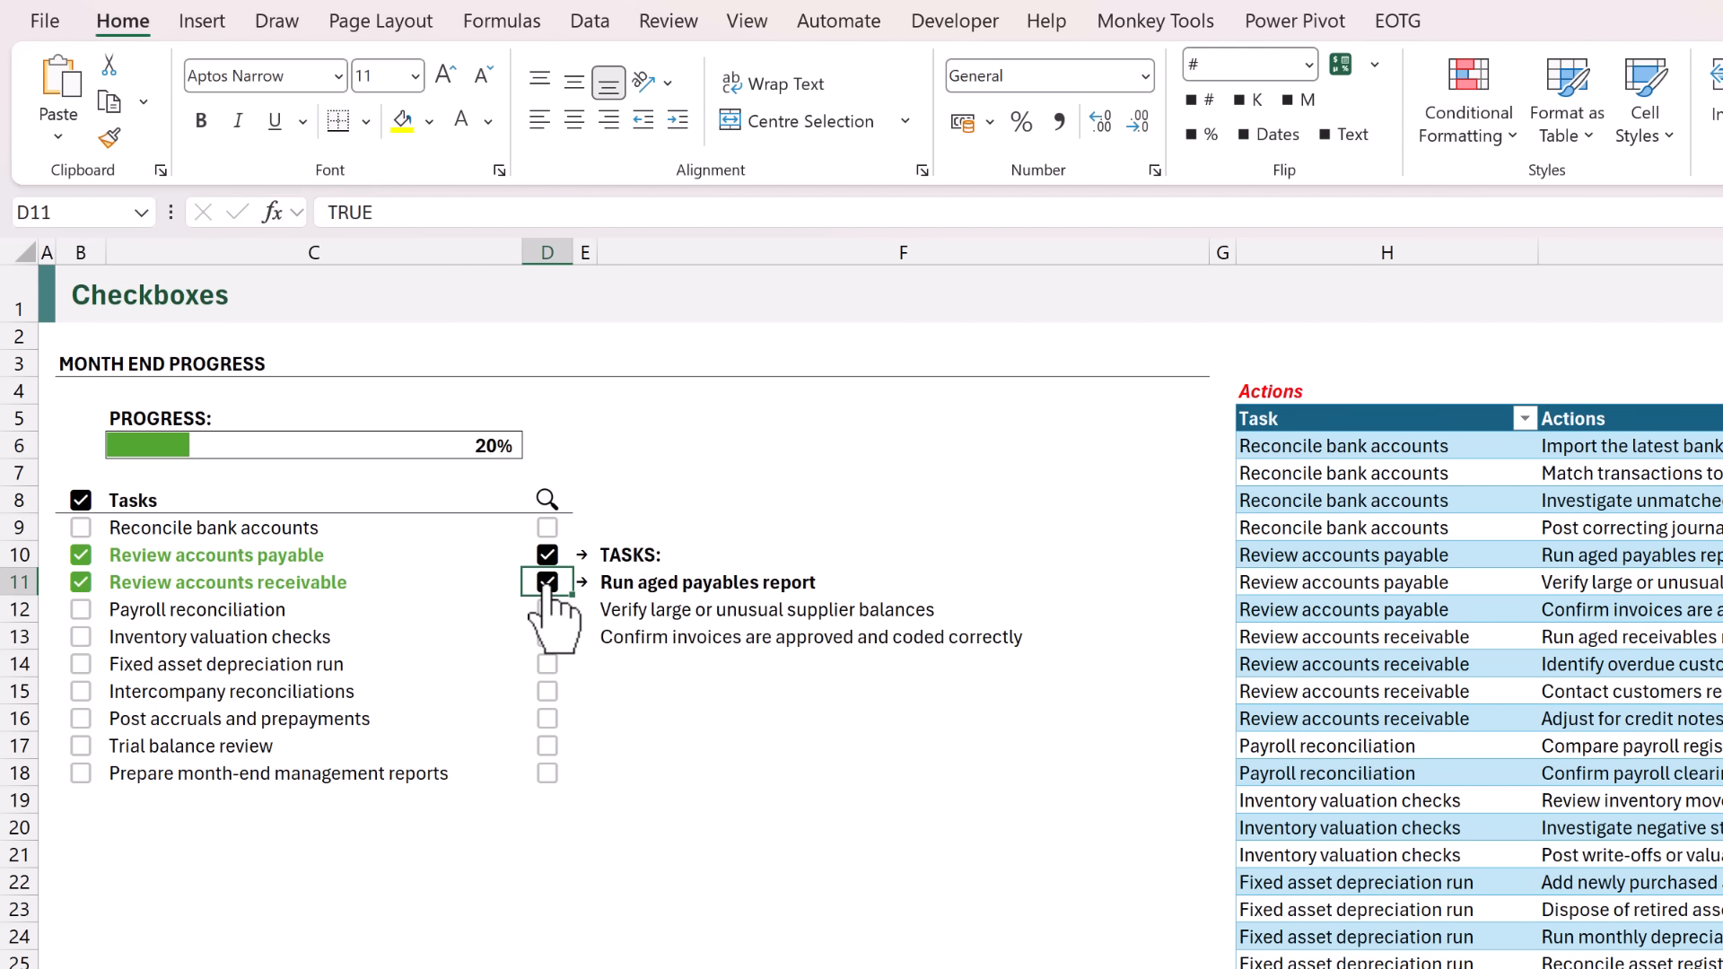
pyautogui.click(547, 556)
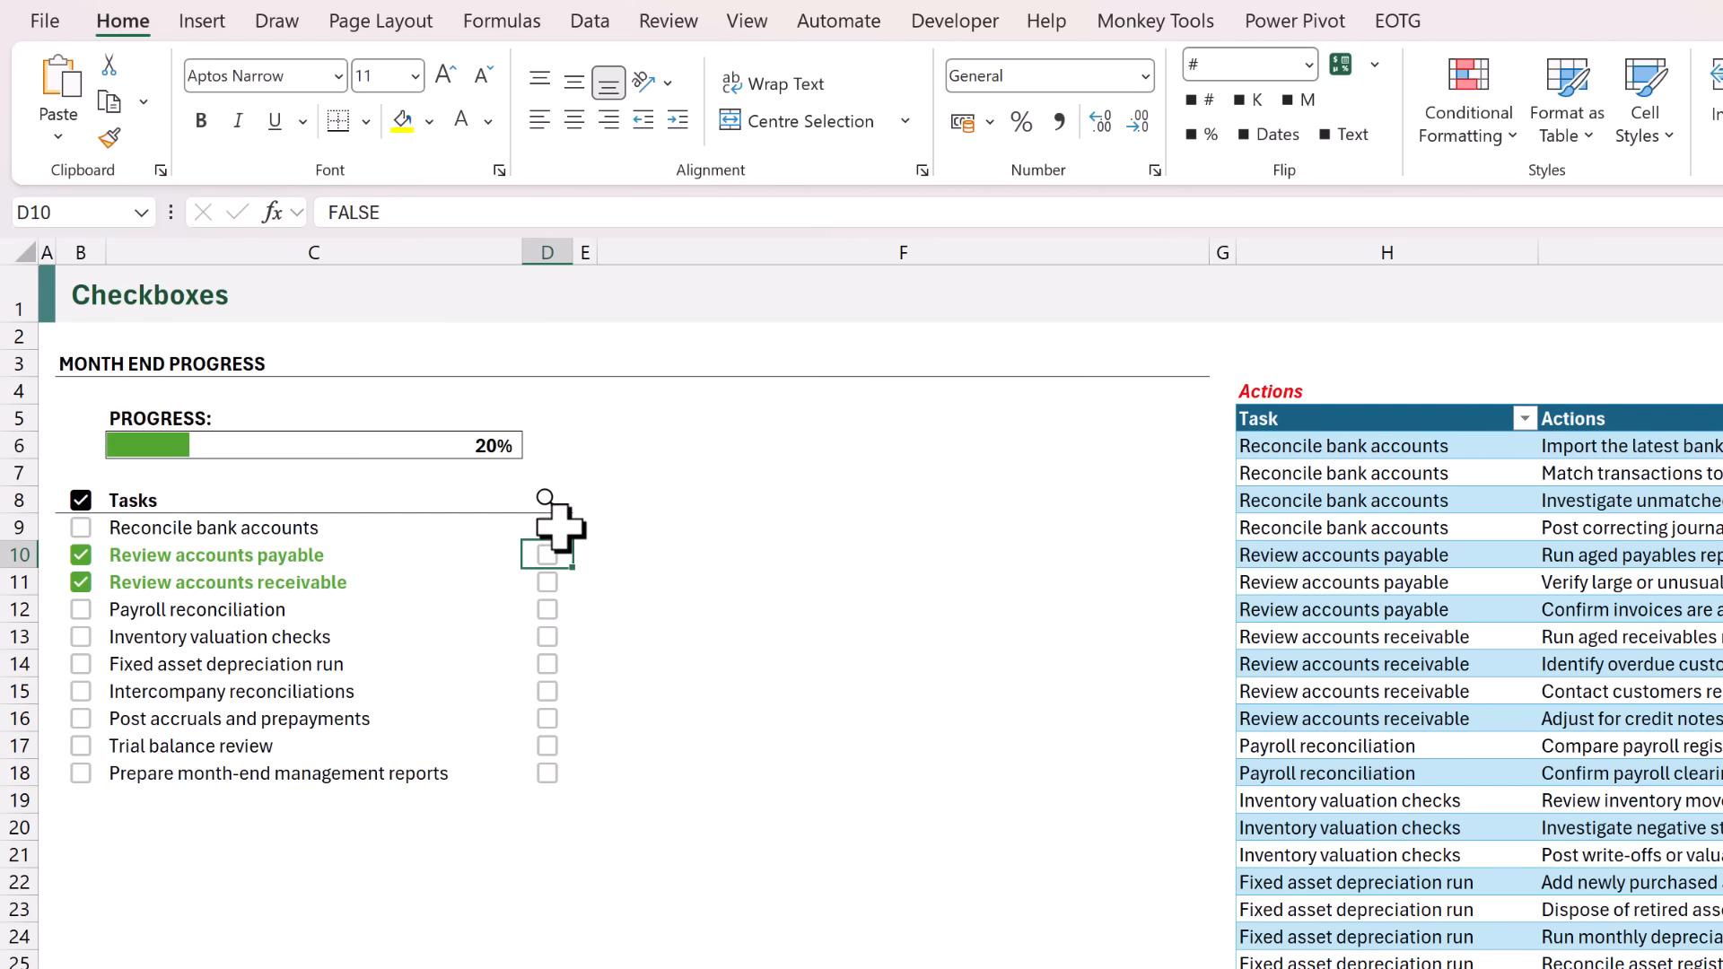
# Start a data validation rule for the lookup checkboxes in D9:D18 and allow Custom criteria.
pyautogui.click(562, 521)
pyautogui.moveTo(563, 521); pyautogui.dragTo(559, 774)
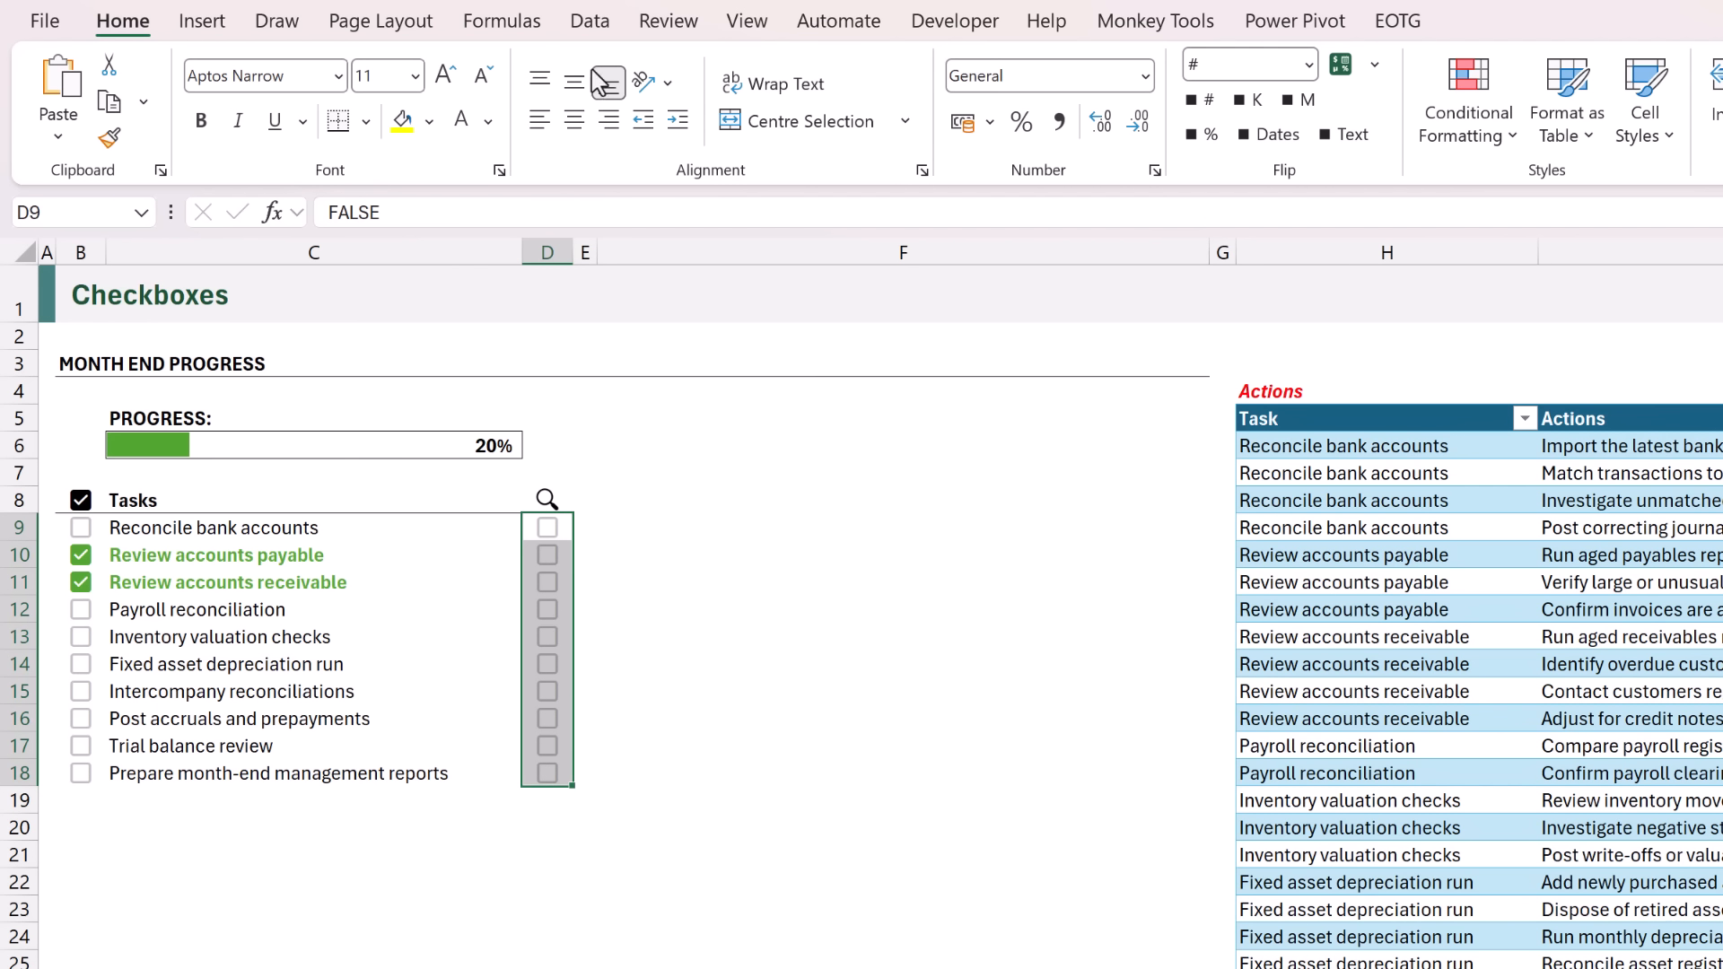
pyautogui.click(589, 25)
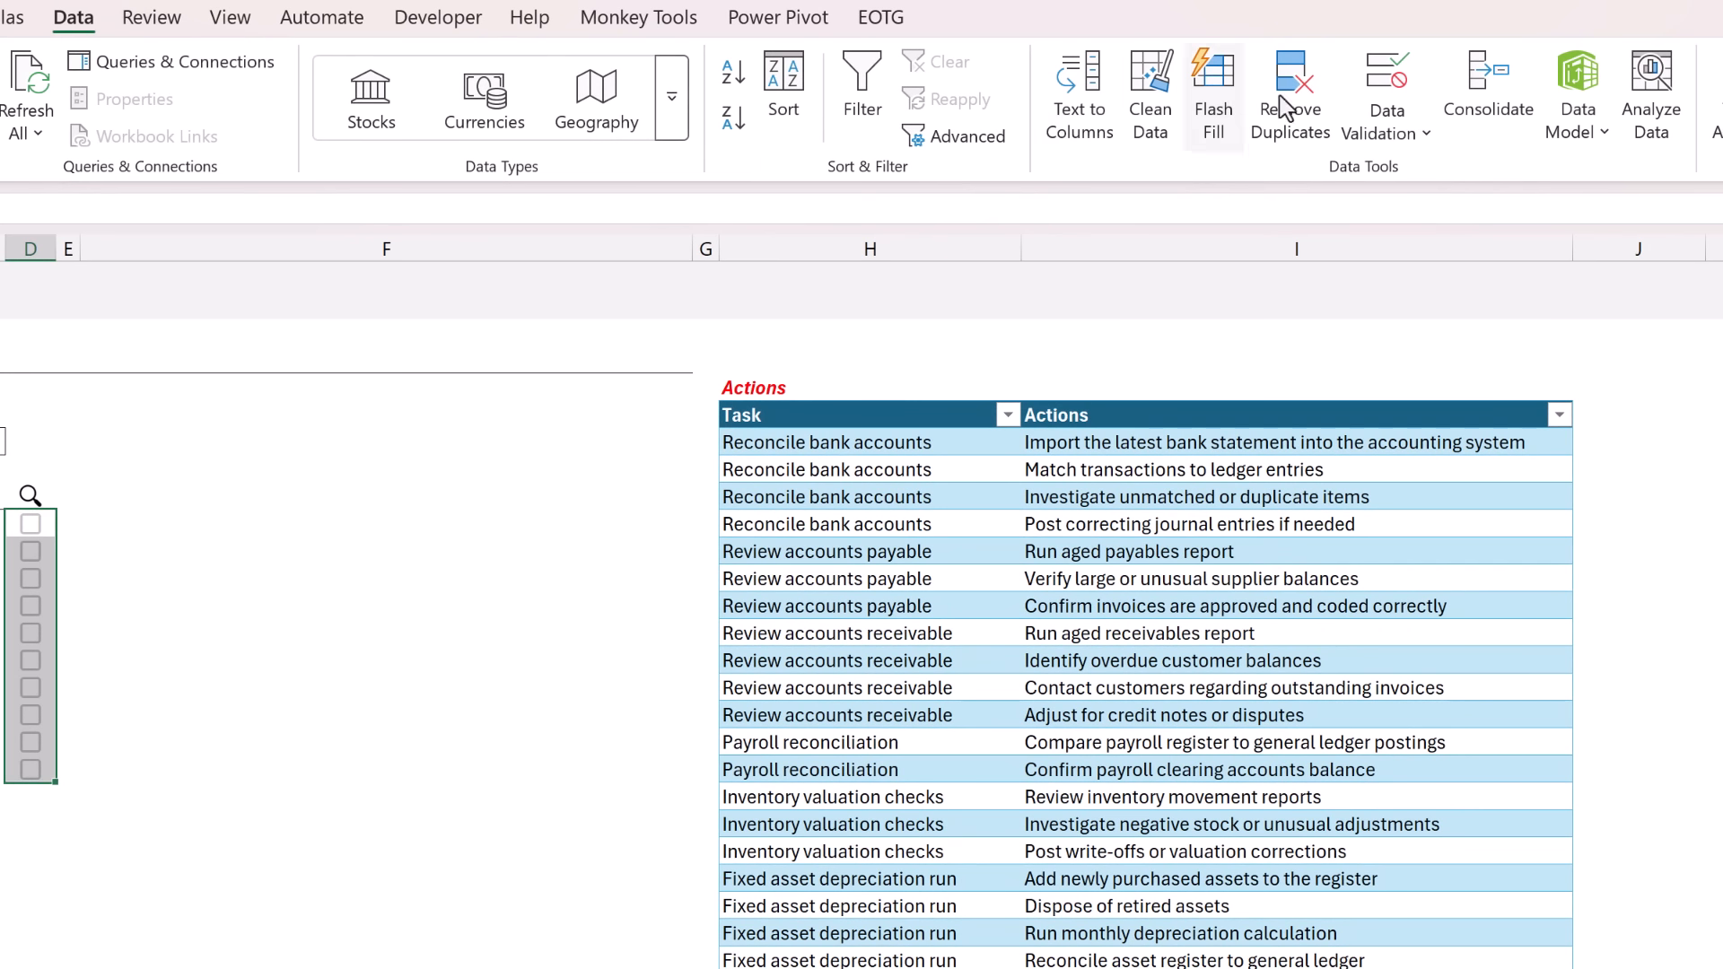
pyautogui.click(1378, 90)
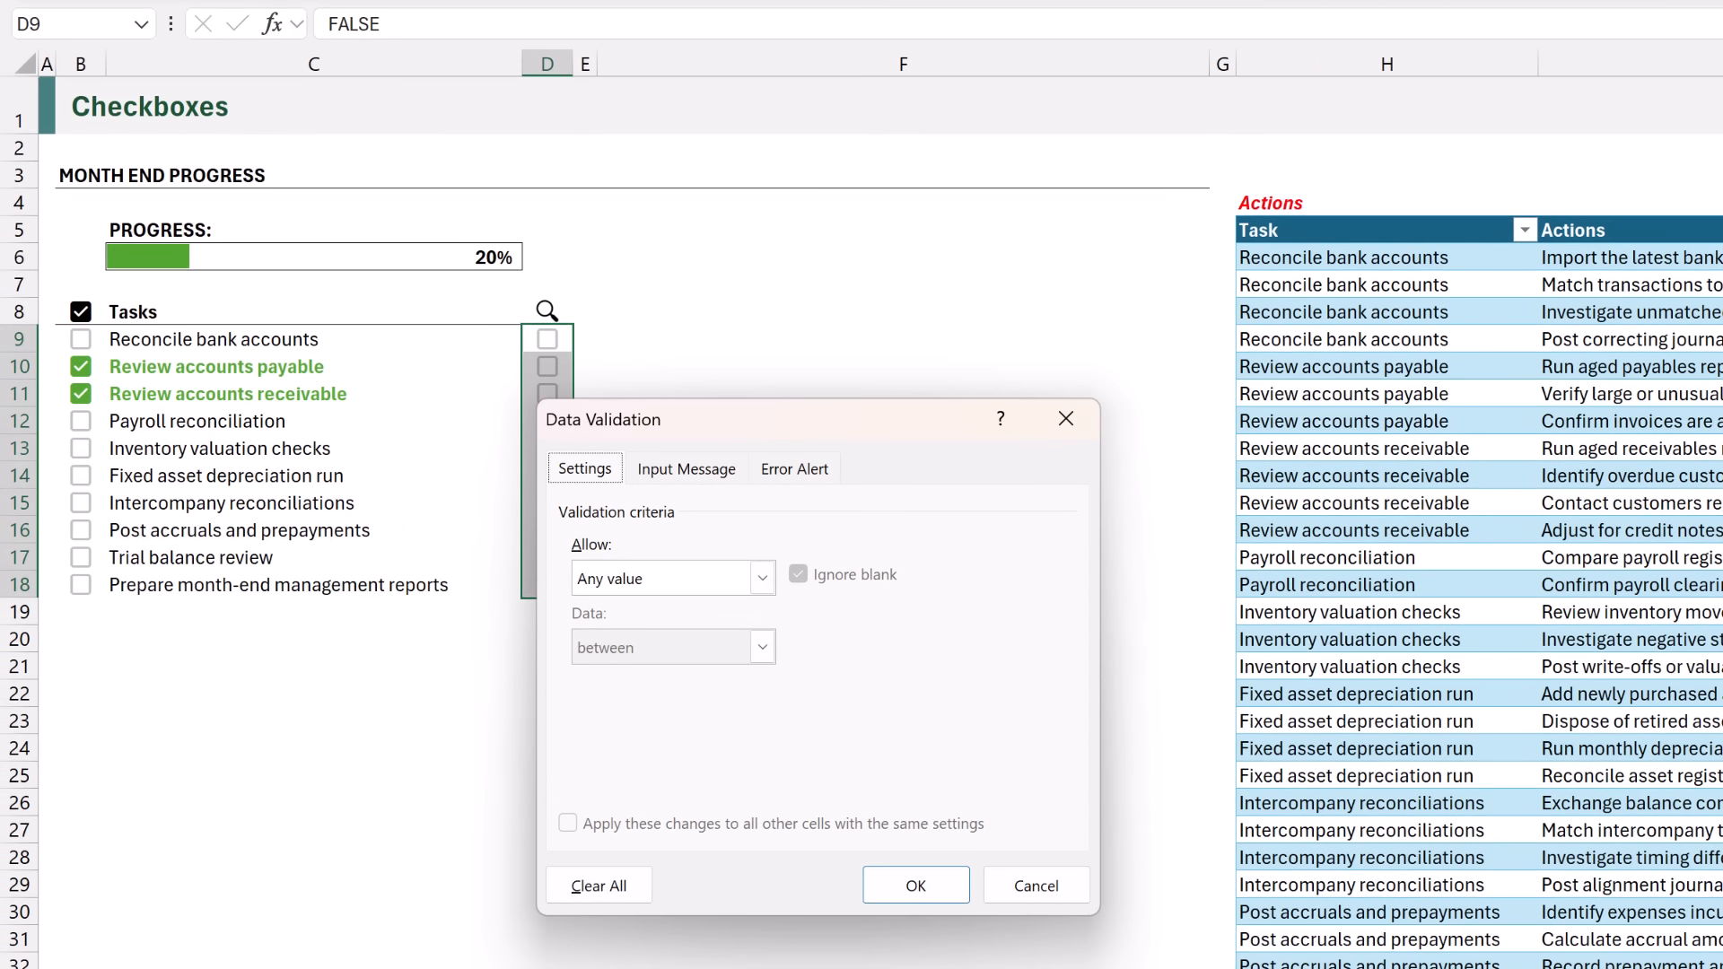
pyautogui.click(698, 579)
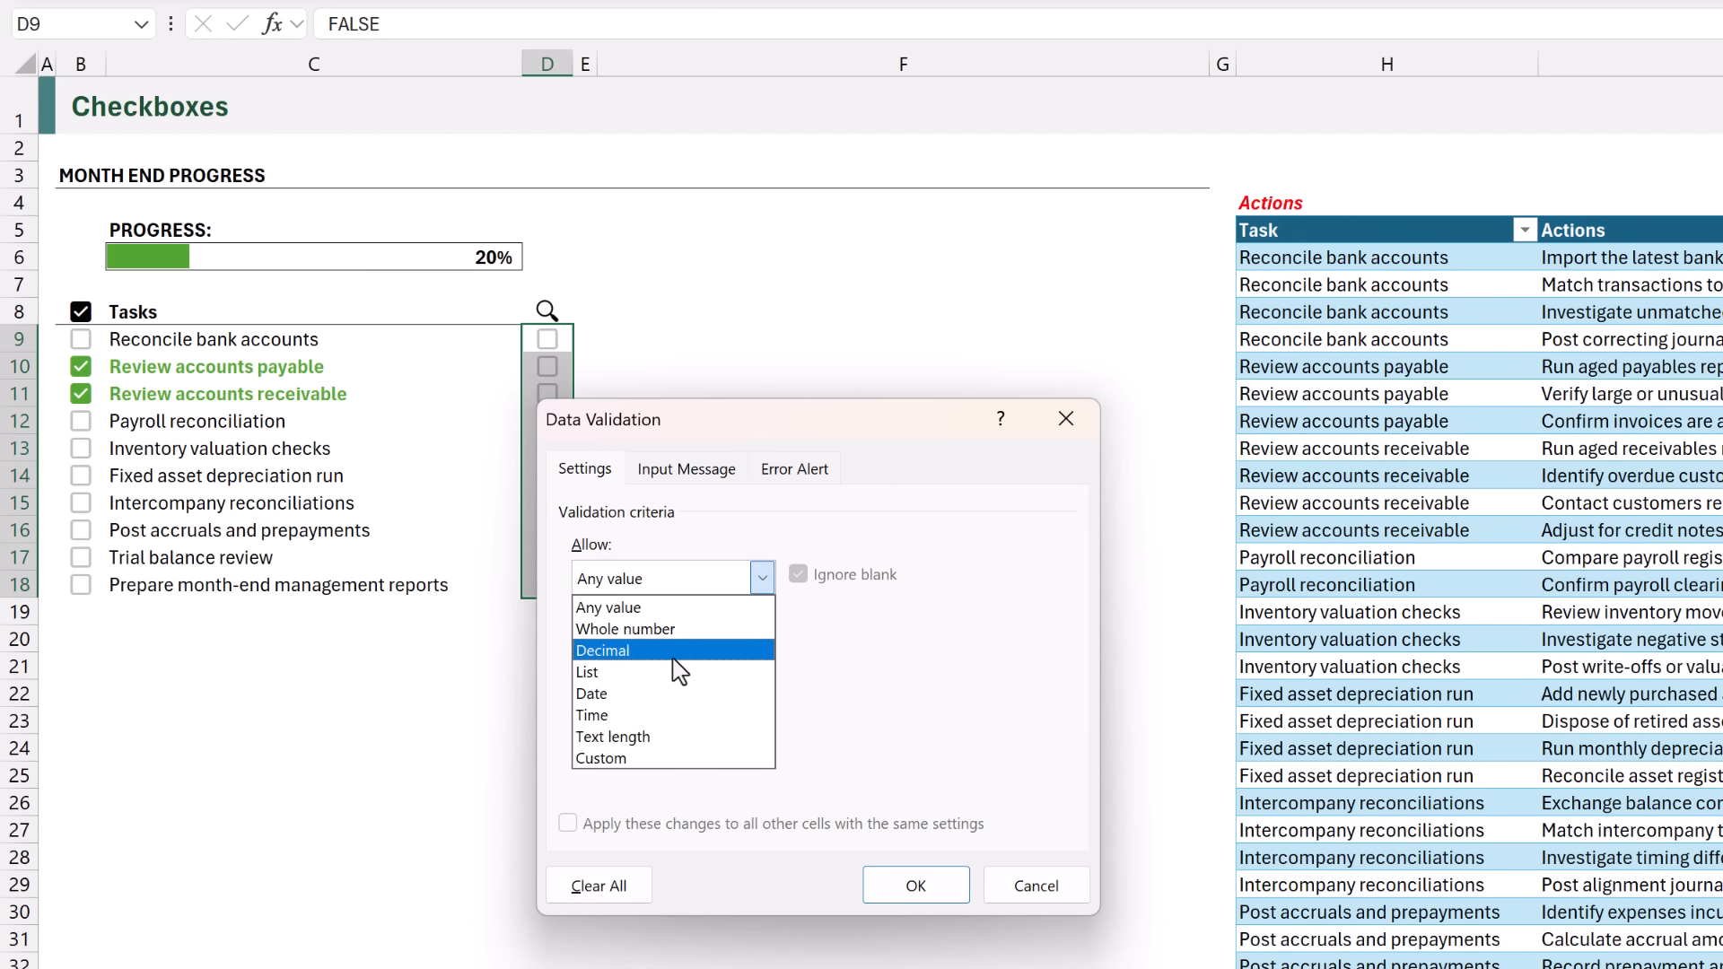
pyautogui.click(660, 759)
# Restrict D9:D18 to one ticked checkbox with a validation formula based on =SUM(--$D$9:$D$18), and apply the rule.
pyautogui.click(638, 715)
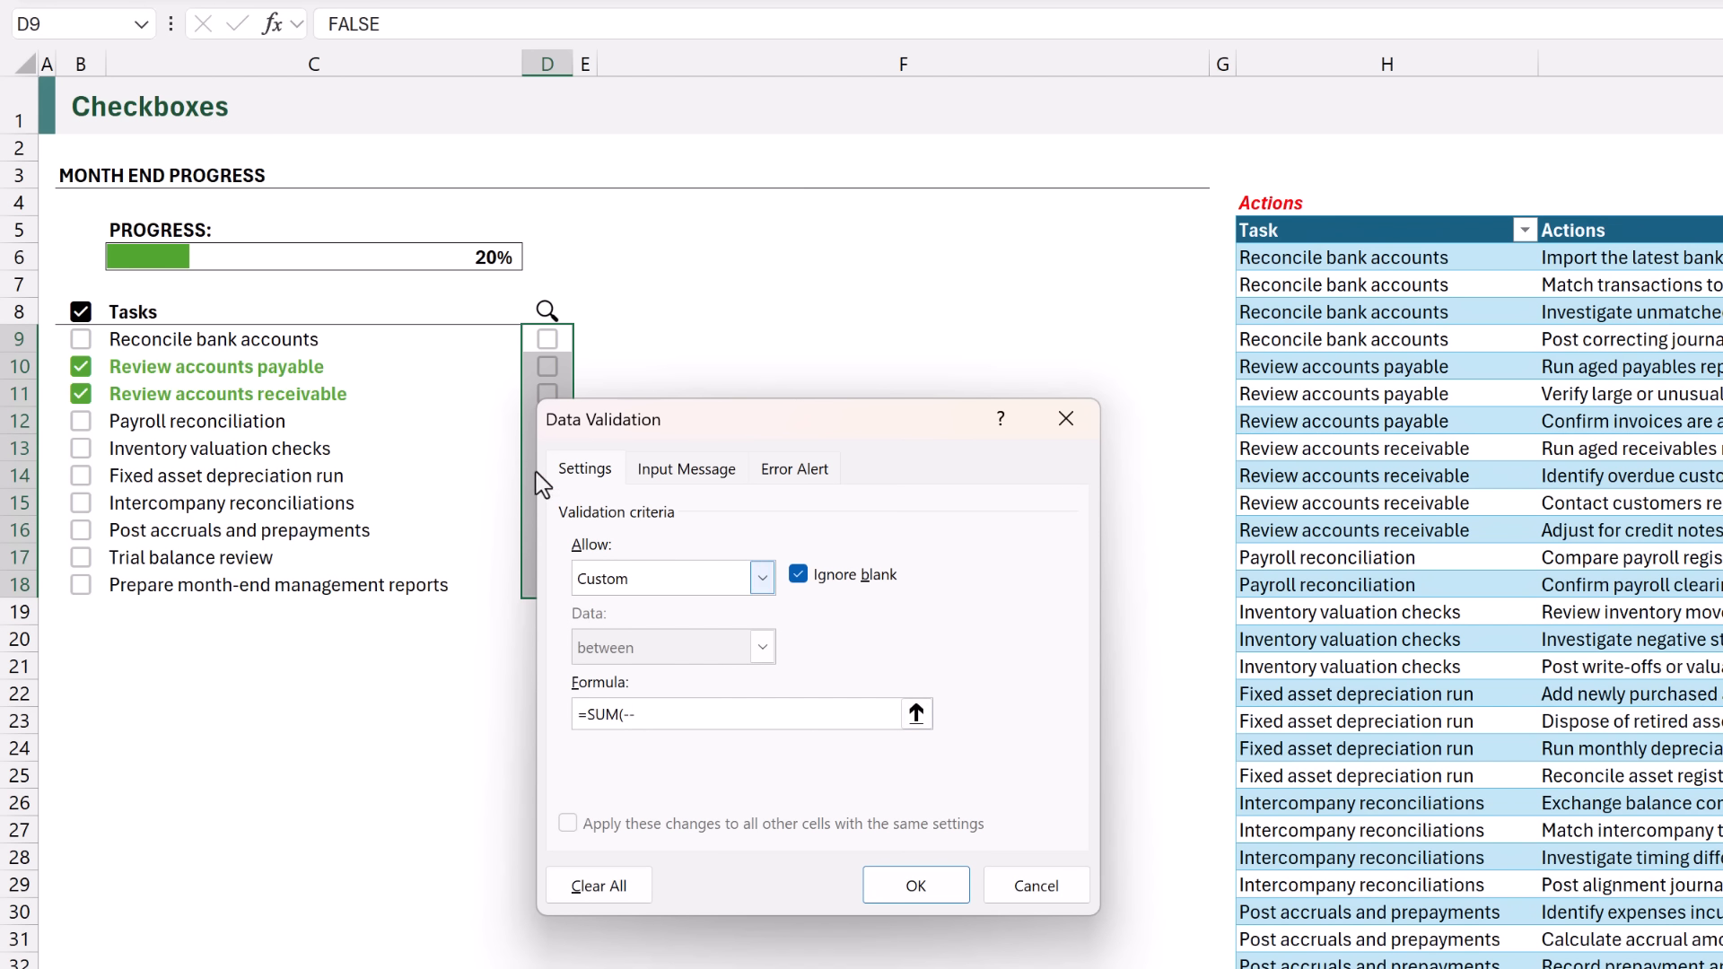
pyautogui.moveTo(556, 339); pyautogui.dragTo(545, 584)
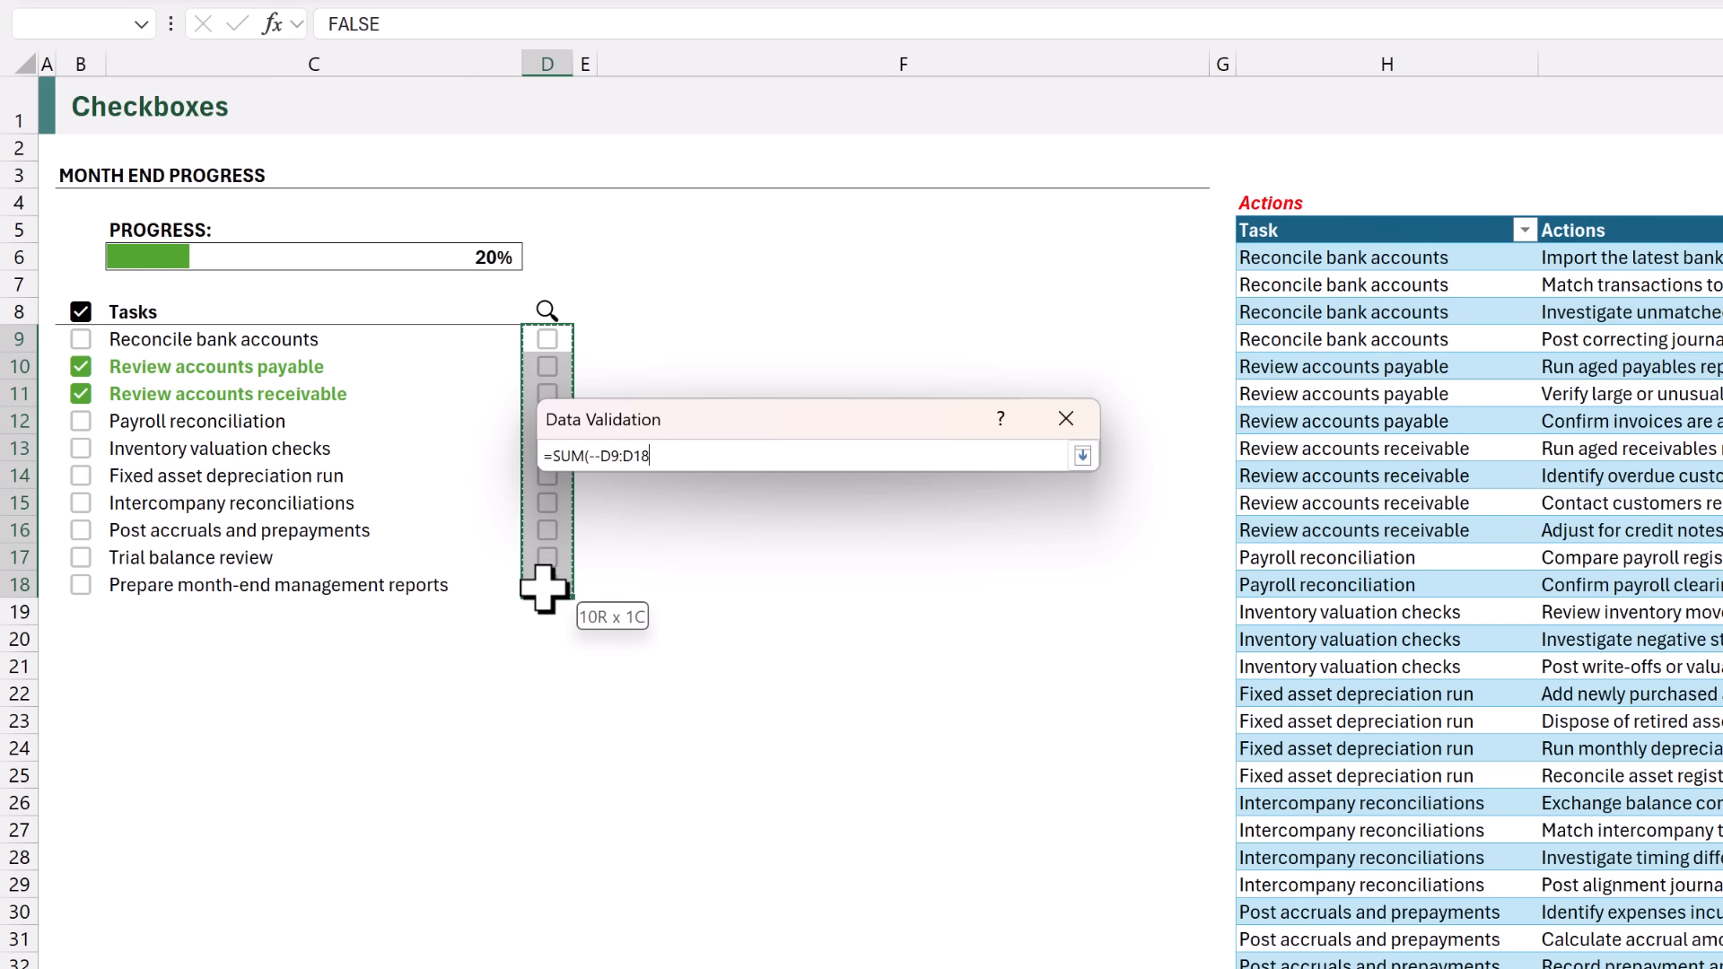
pyautogui.press('F4')
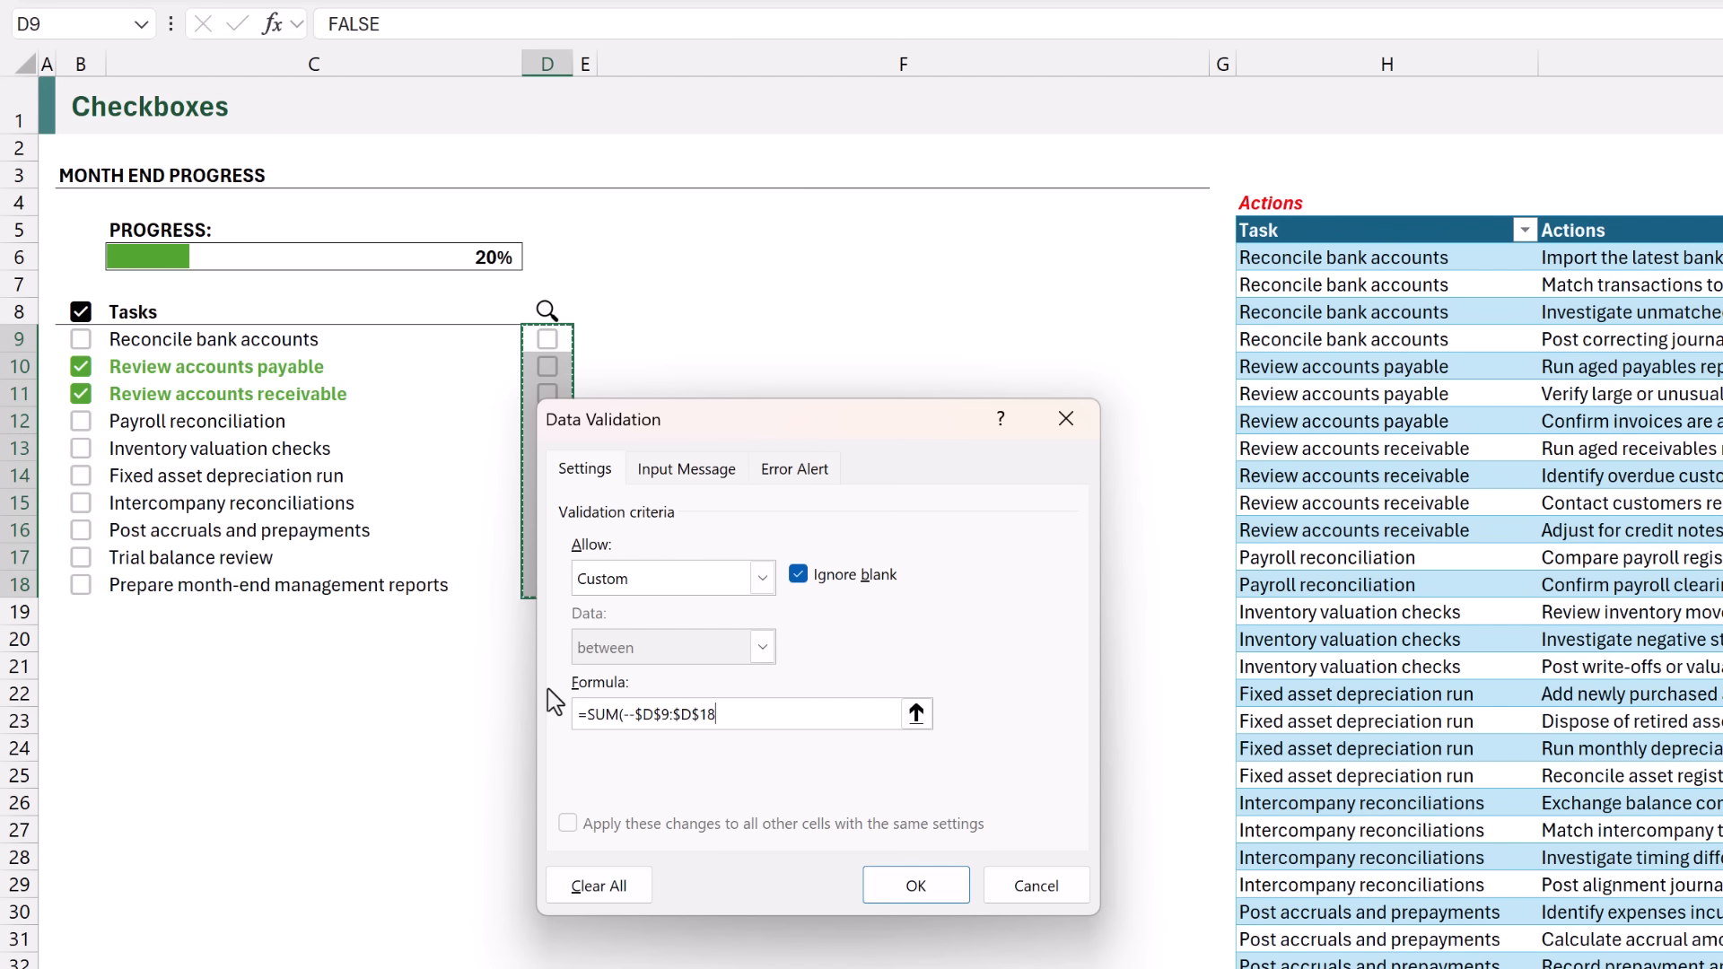
pyautogui.write(')<=1')
pyautogui.click(897, 884)
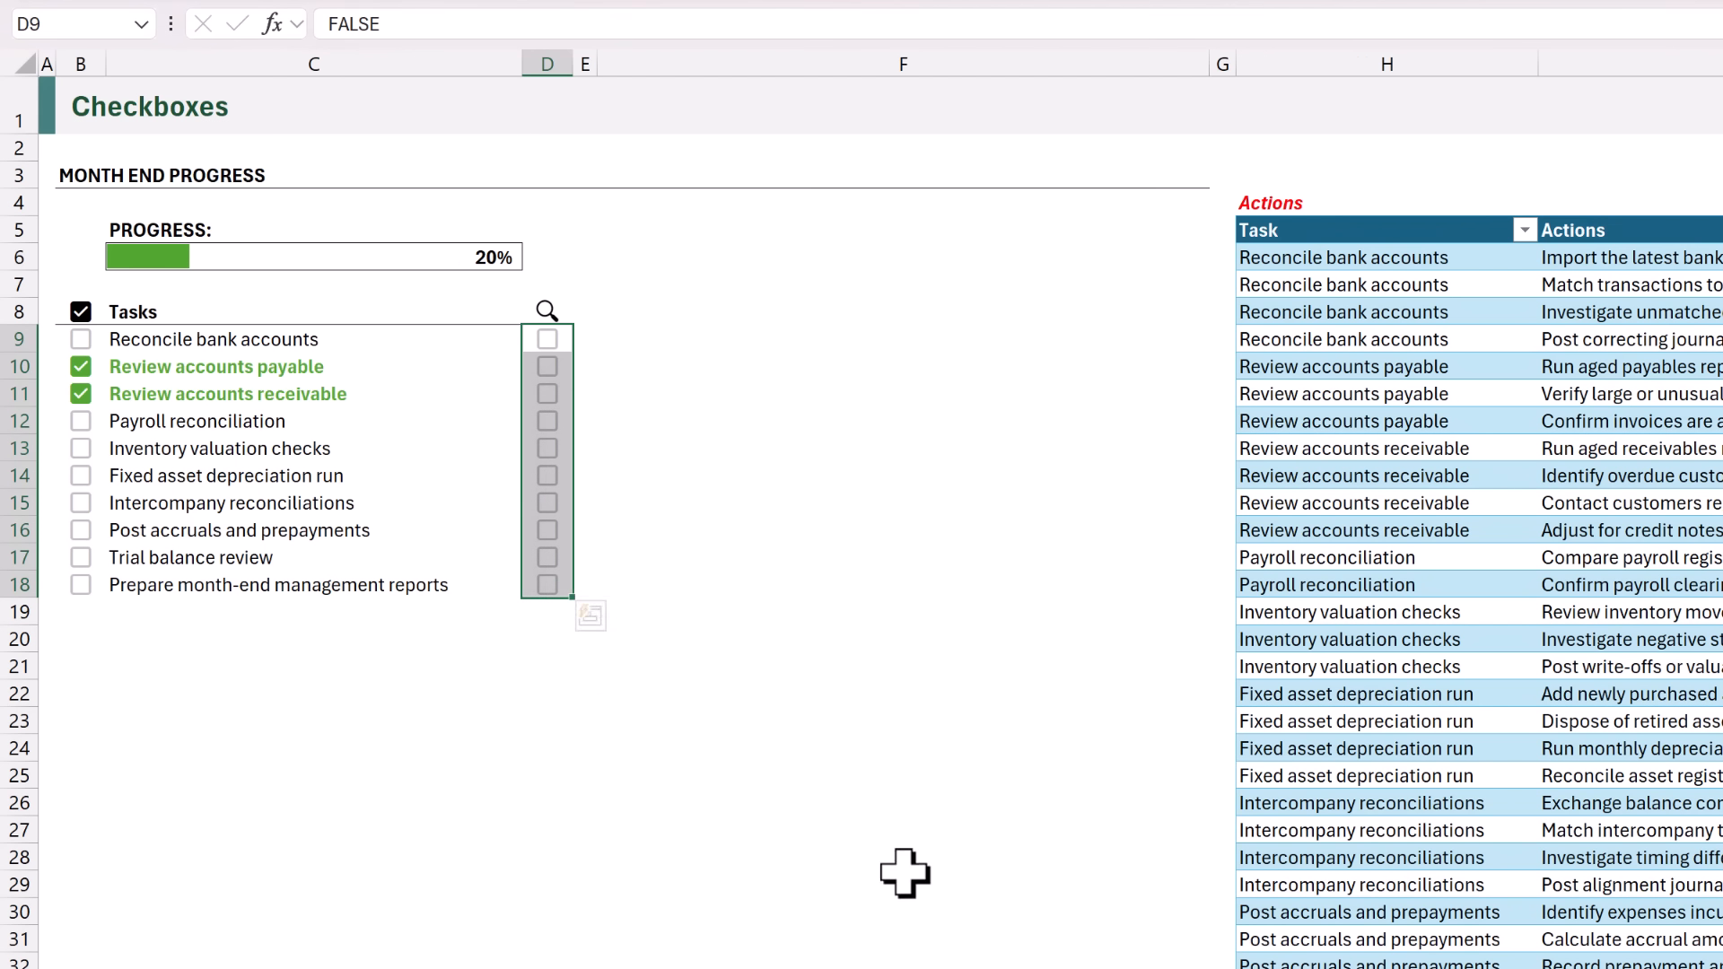
# Test the validation by ticking D11 and trying D13 as well, and move the lookup selection from D11 to D13.
pyautogui.click(549, 395)
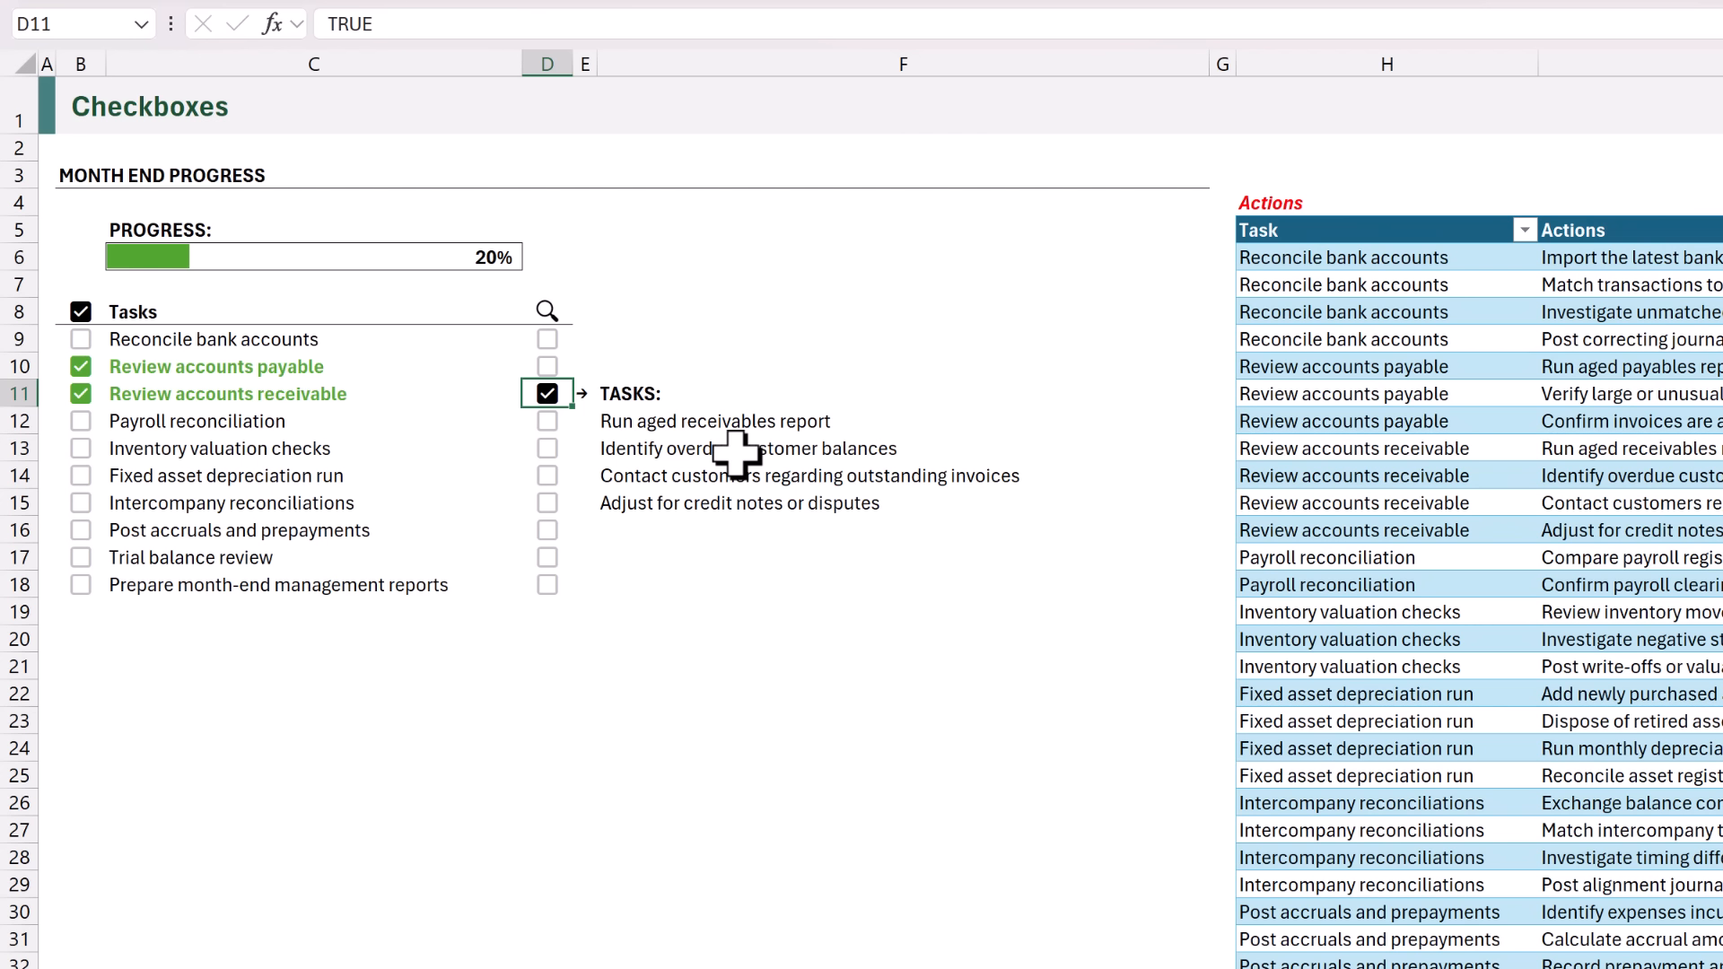
pyautogui.click(549, 450)
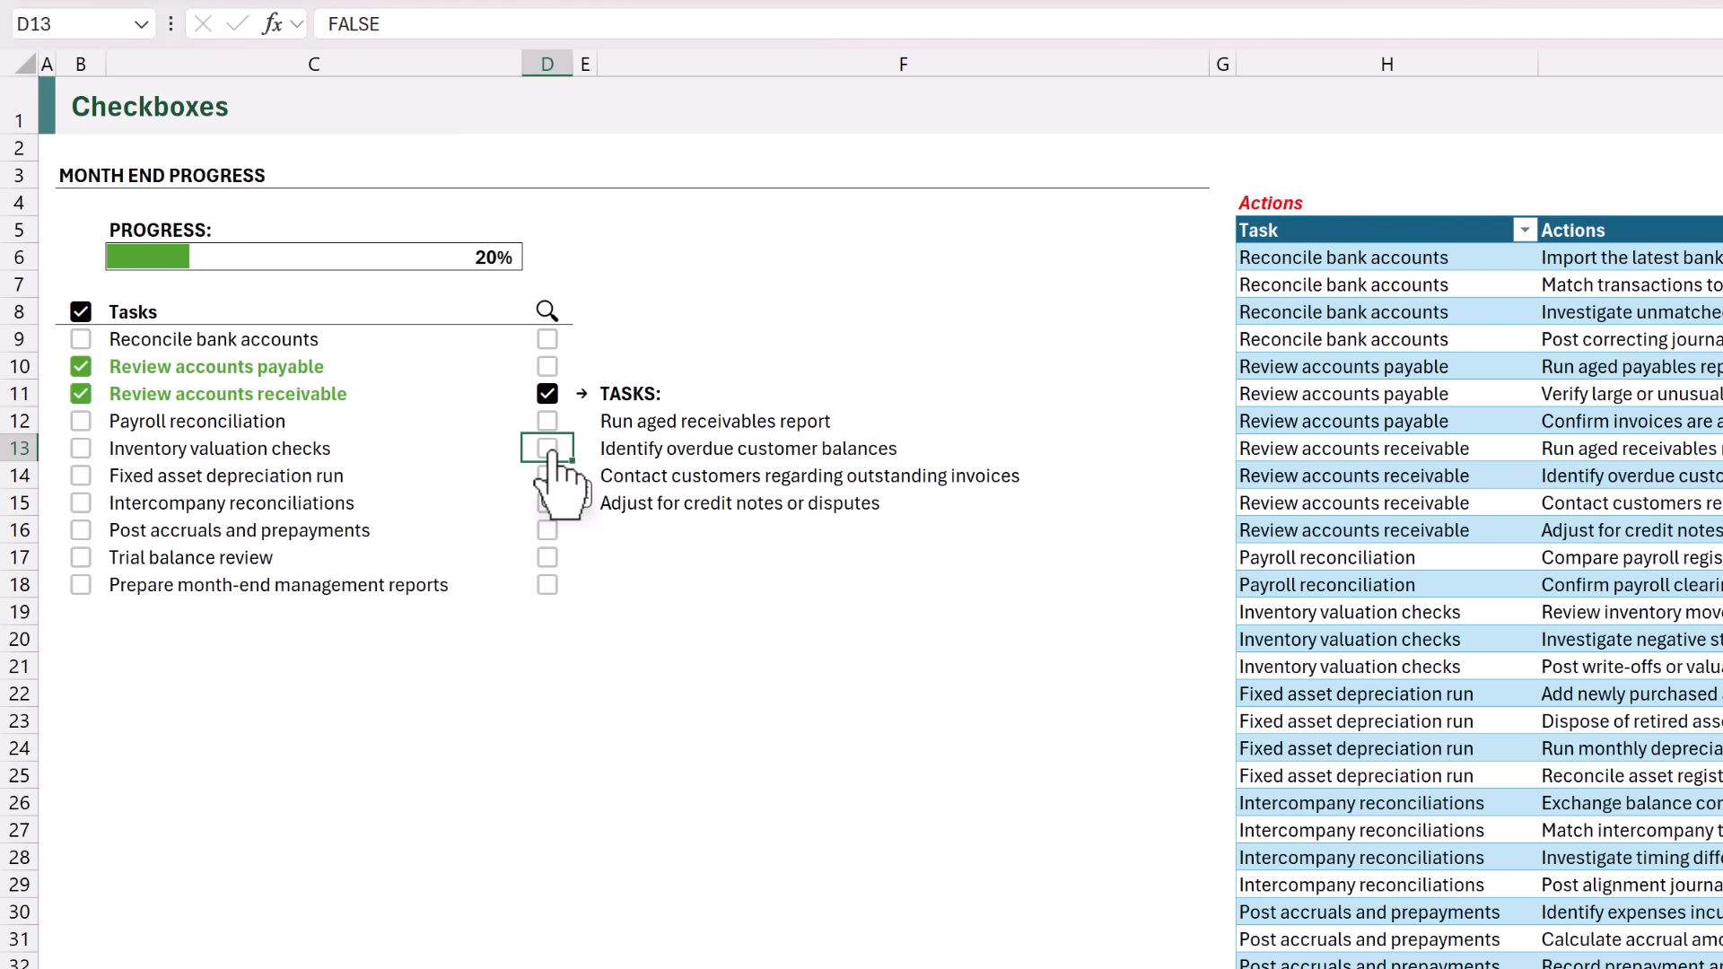
pyautogui.click(547, 394)
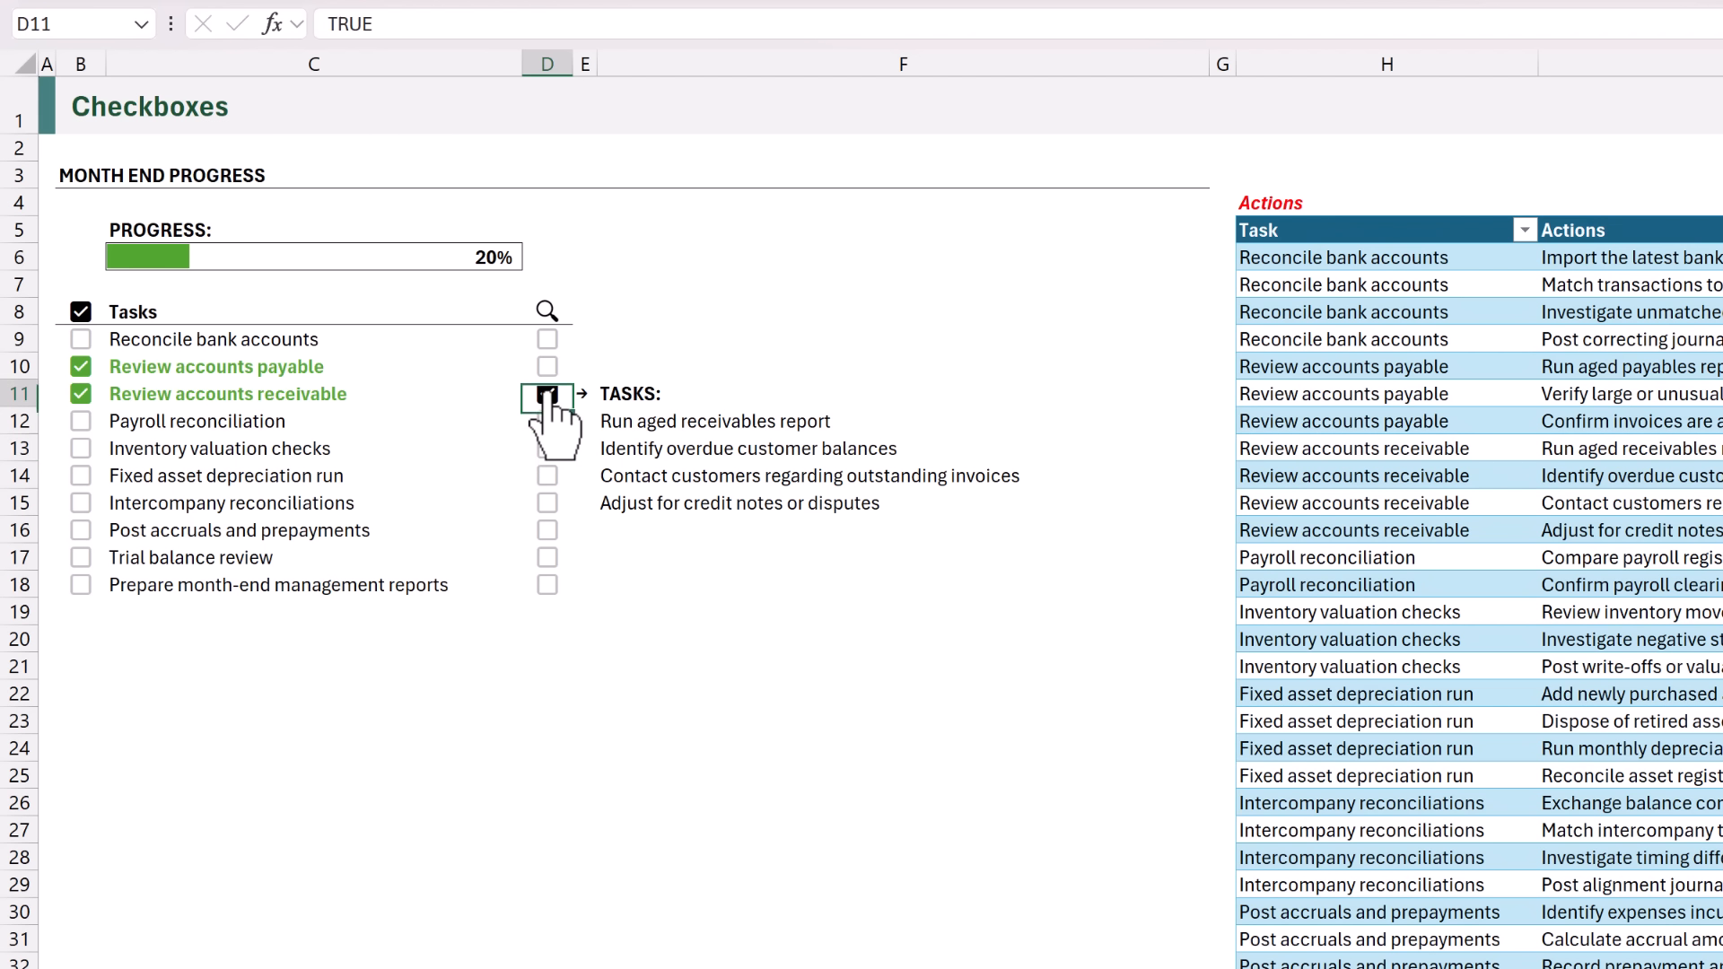
pyautogui.click(547, 448)
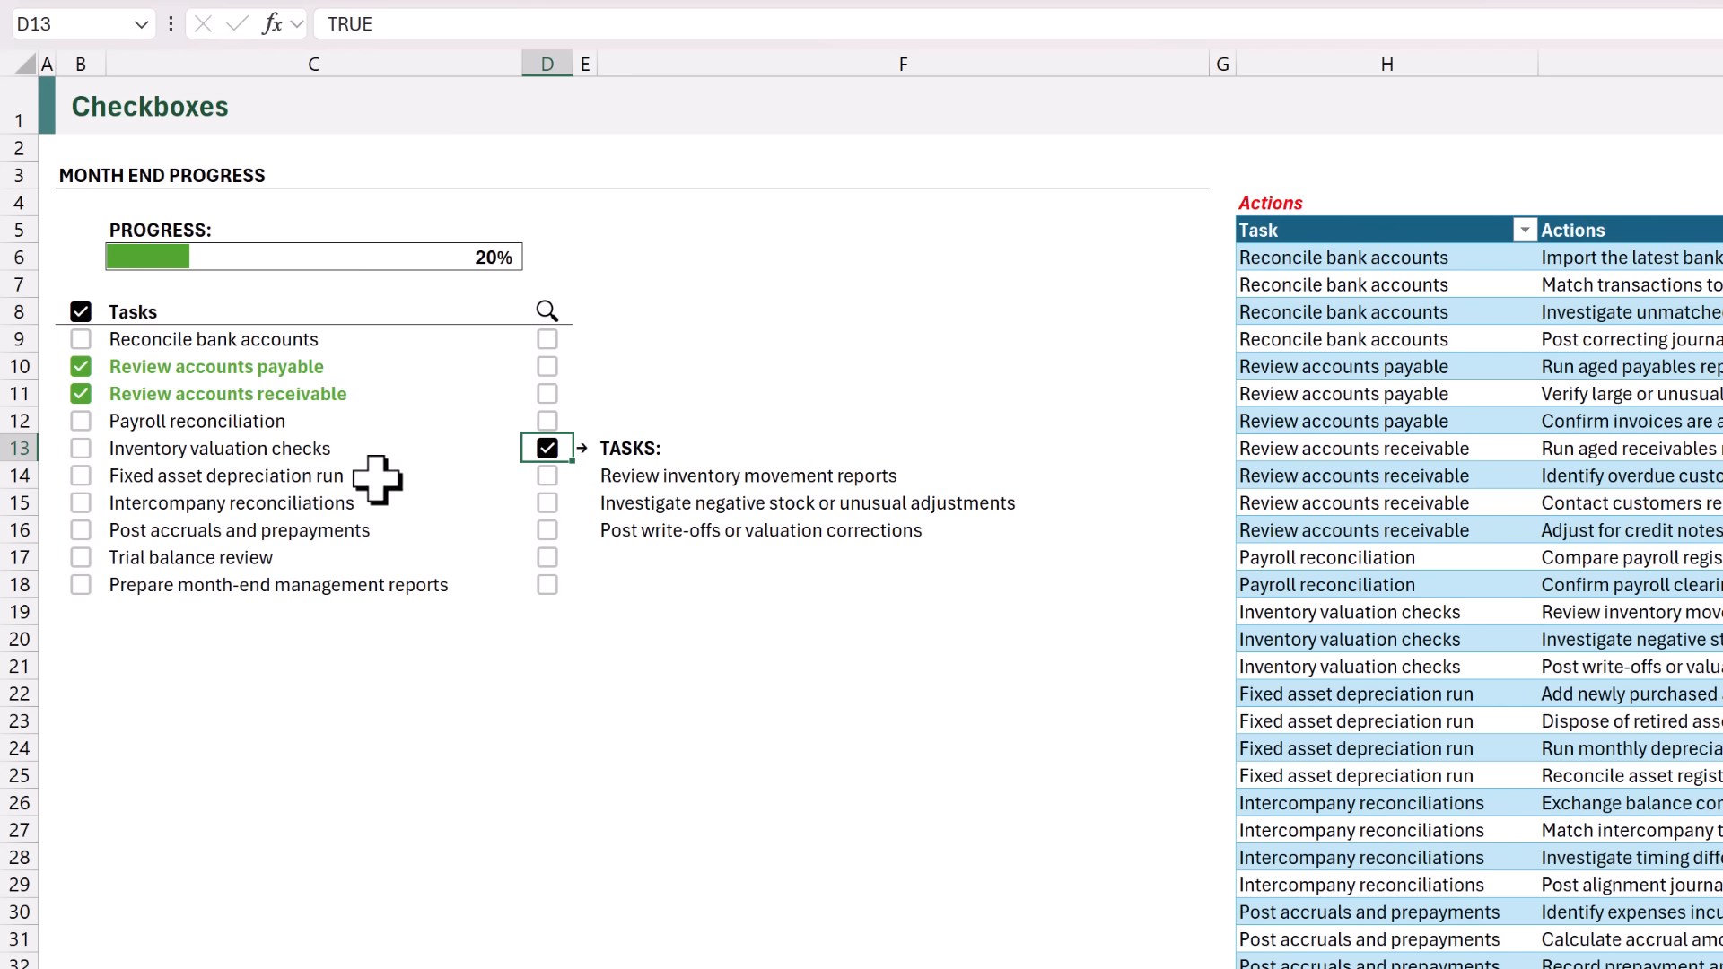
# Tick the completion checkboxes in B9 and B12:B14, and switch the lookup selection from D13 to D15.
pyautogui.click(81, 340)
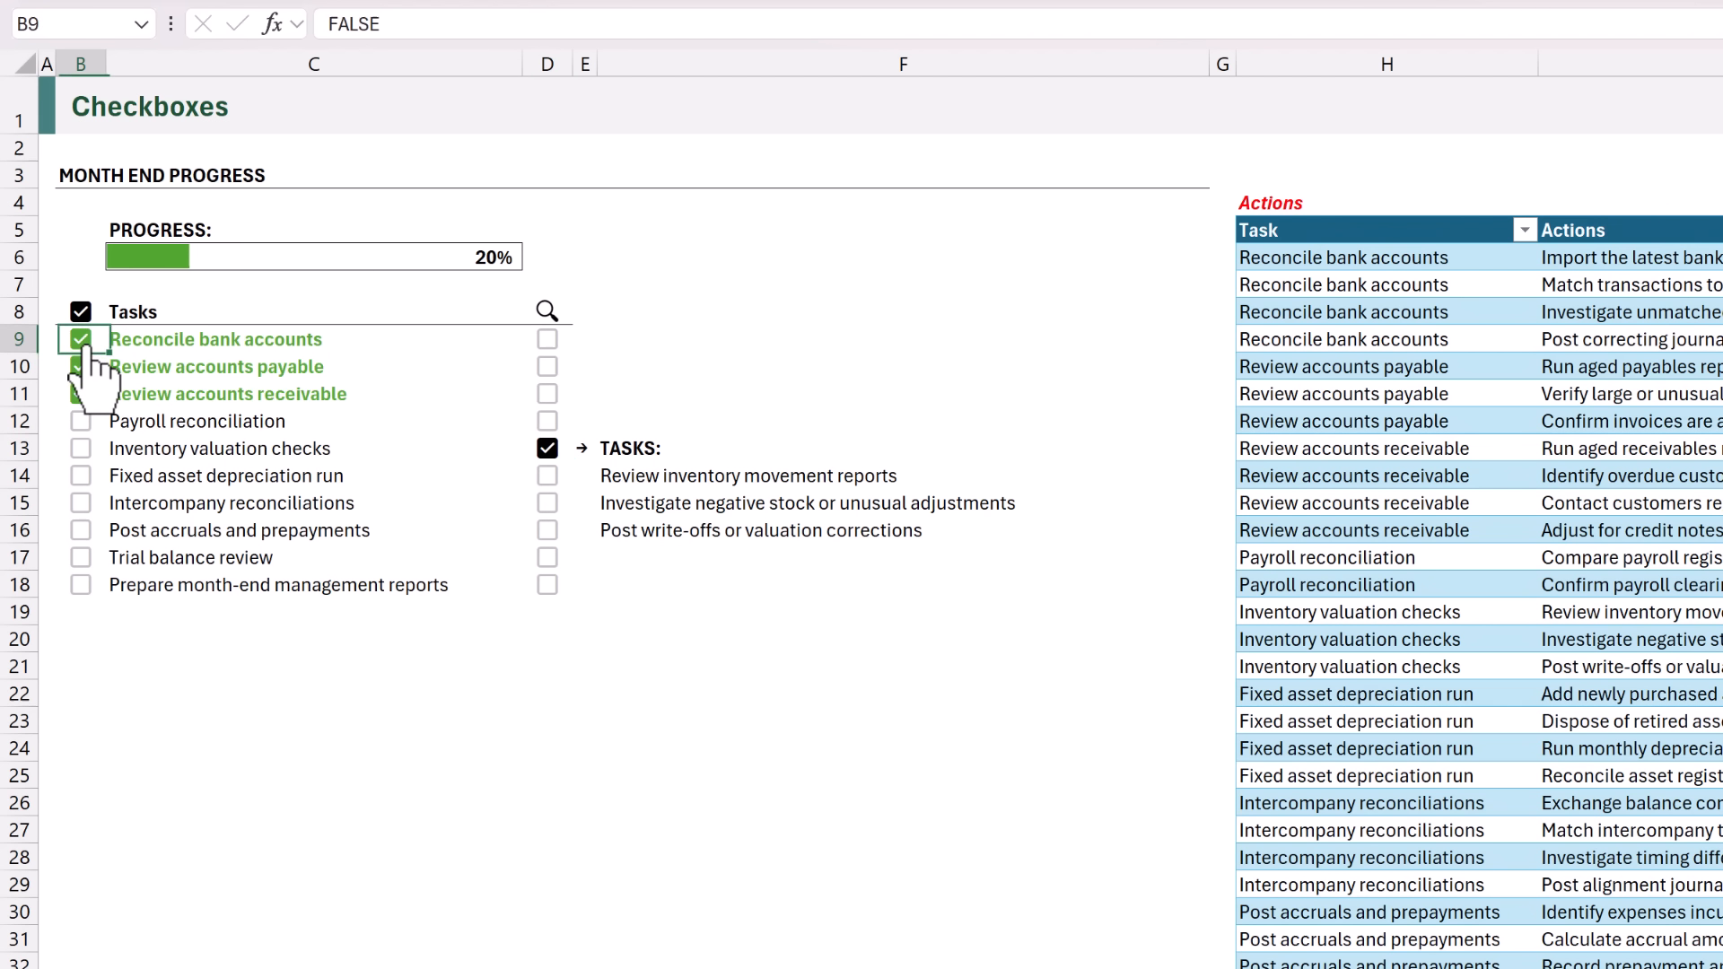
pyautogui.click(80, 421)
pyautogui.click(80, 449)
pyautogui.click(82, 477)
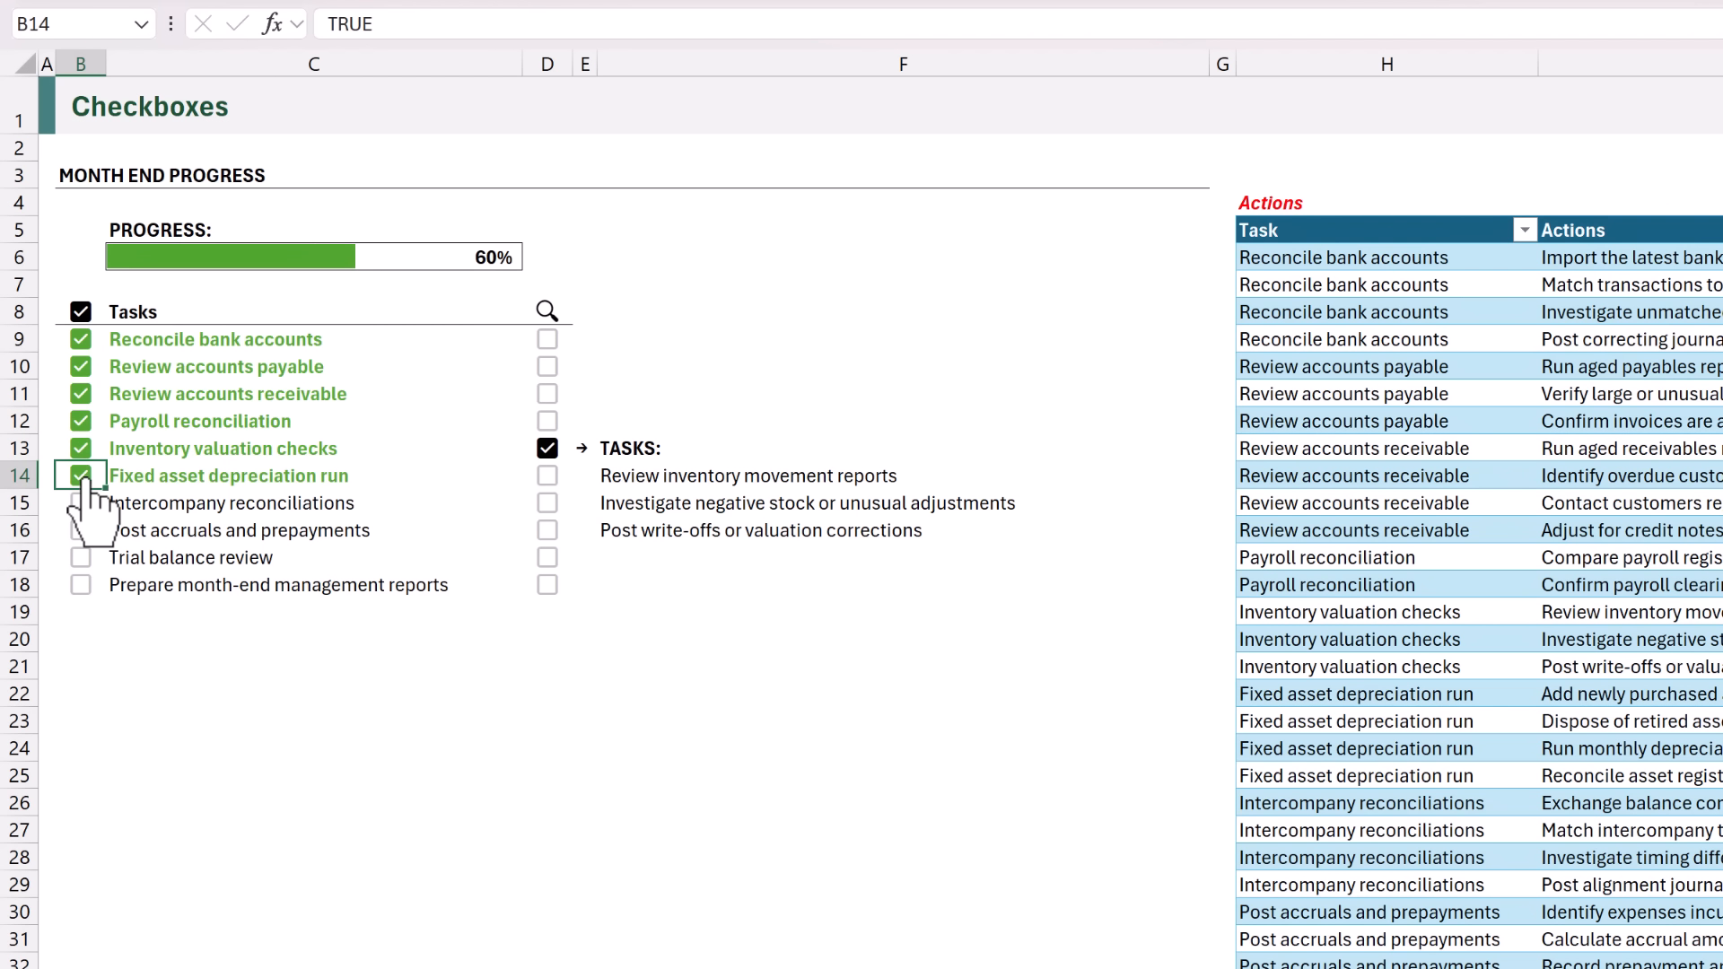
pyautogui.click(547, 449)
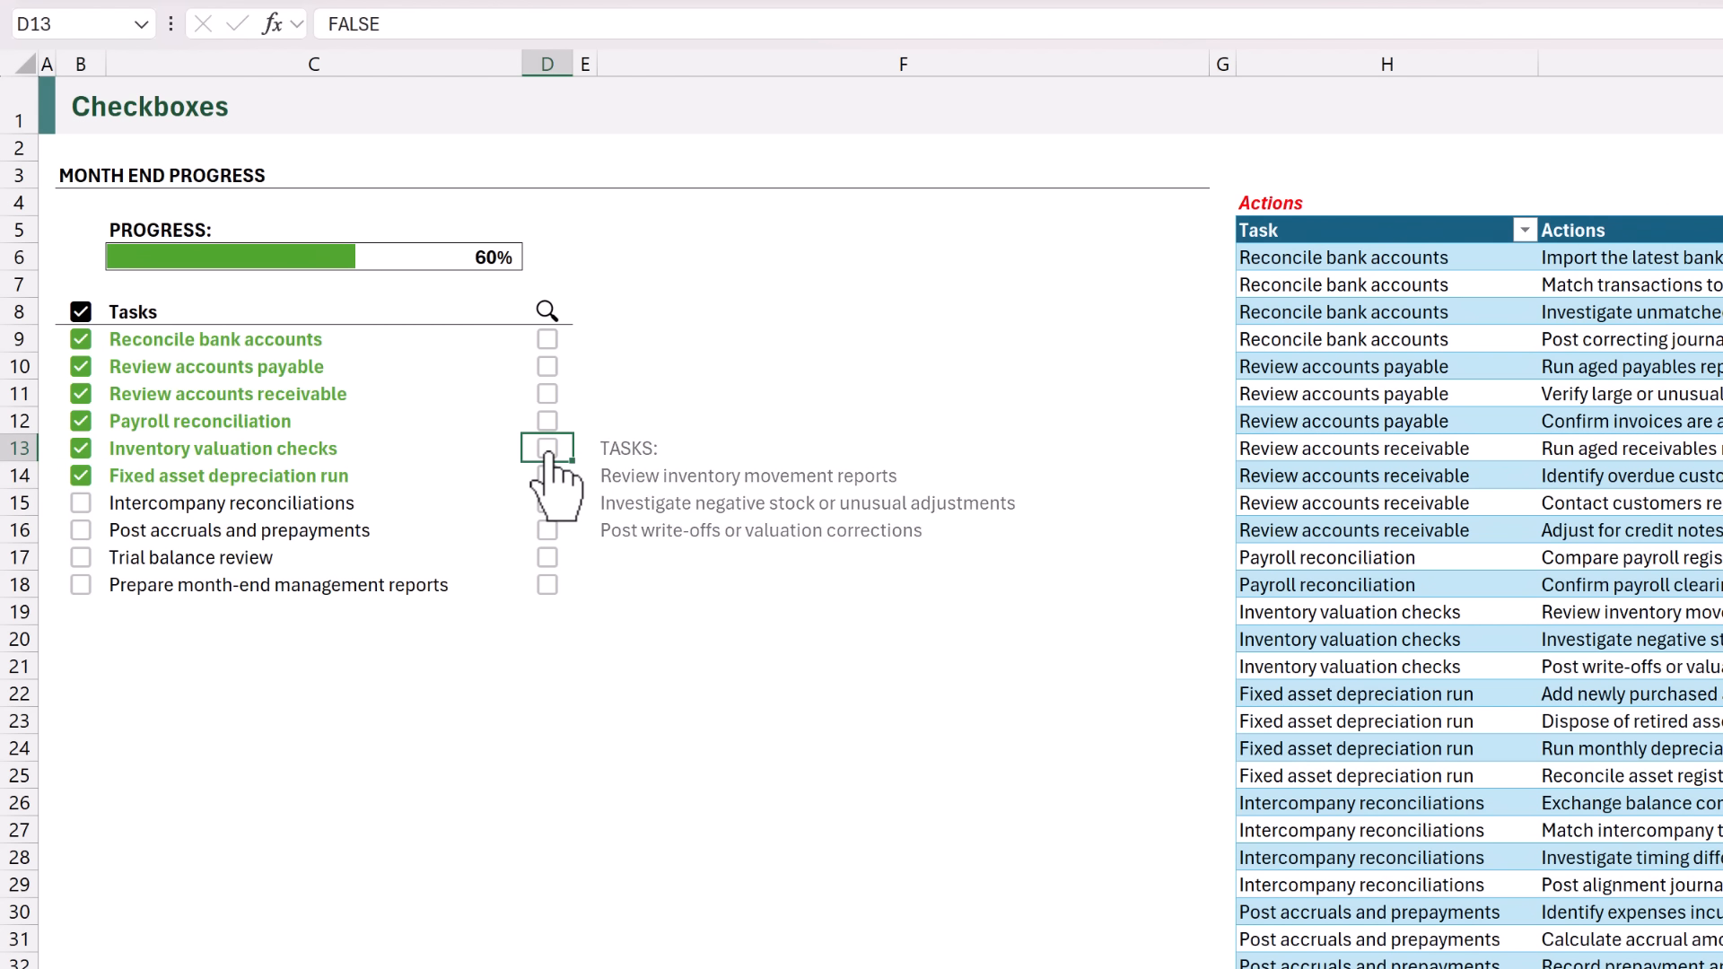
pyautogui.click(548, 503)
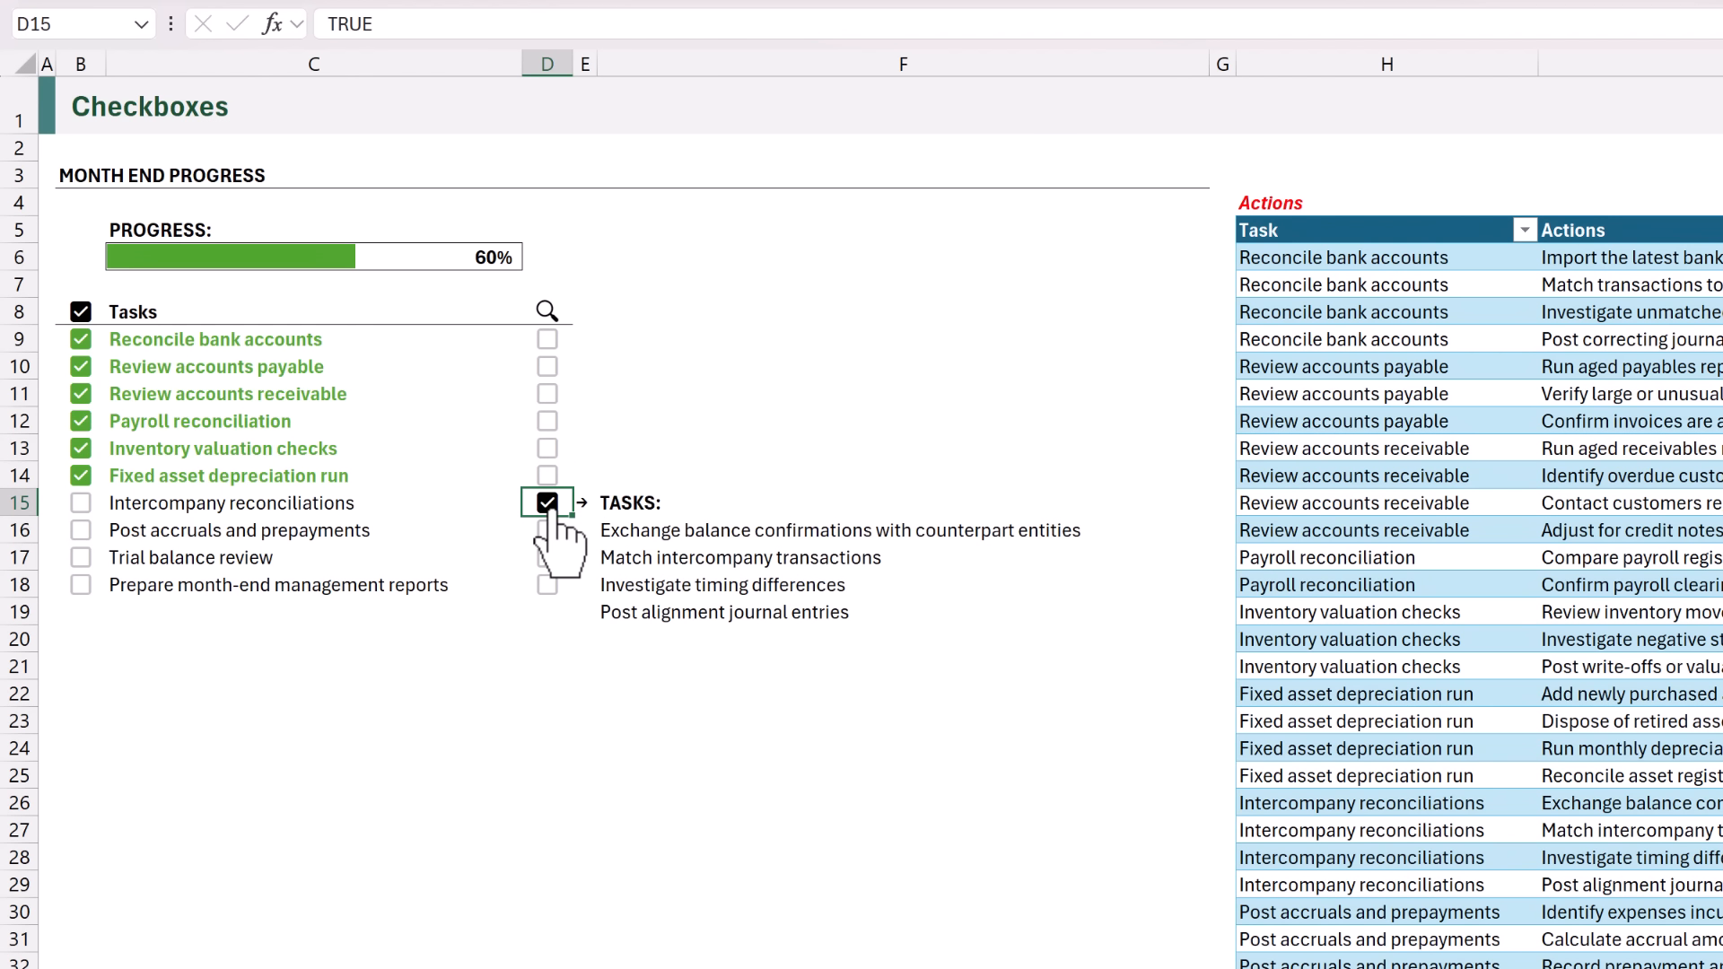